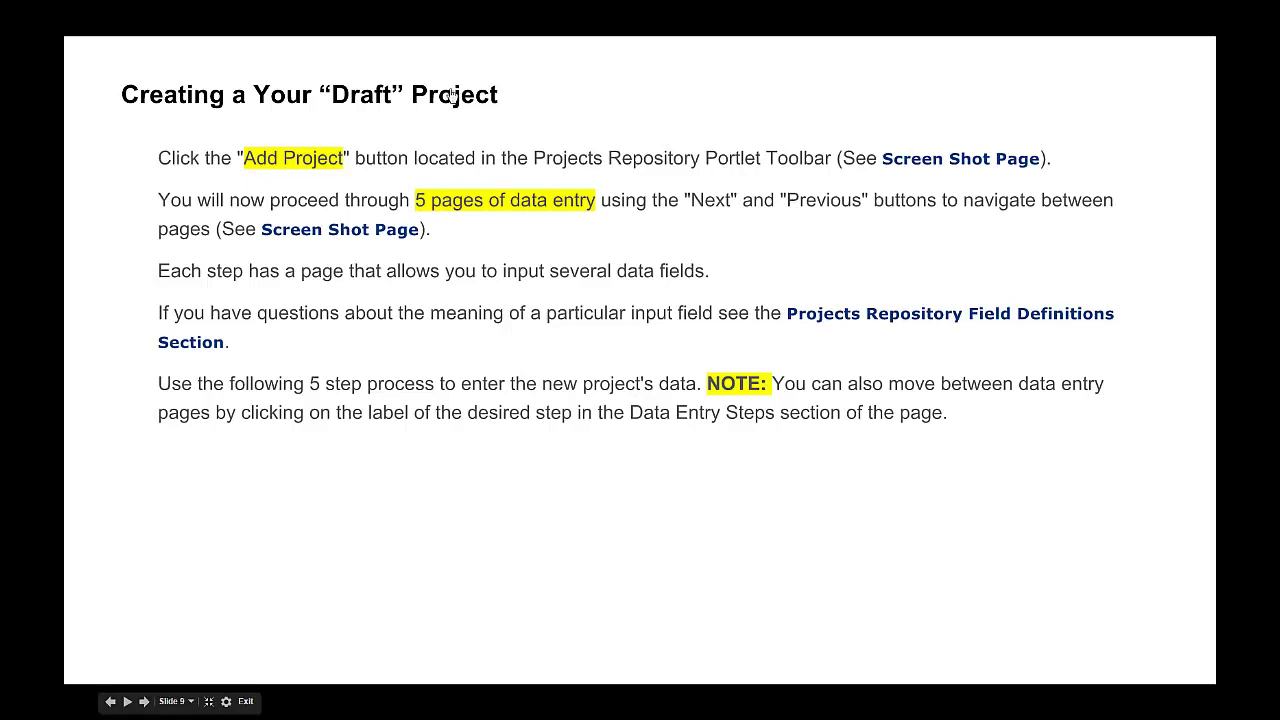
Step: Exit the full-screen slideshow to edit slide 9, 'Creating a Your Draft Project'
key(Escape)
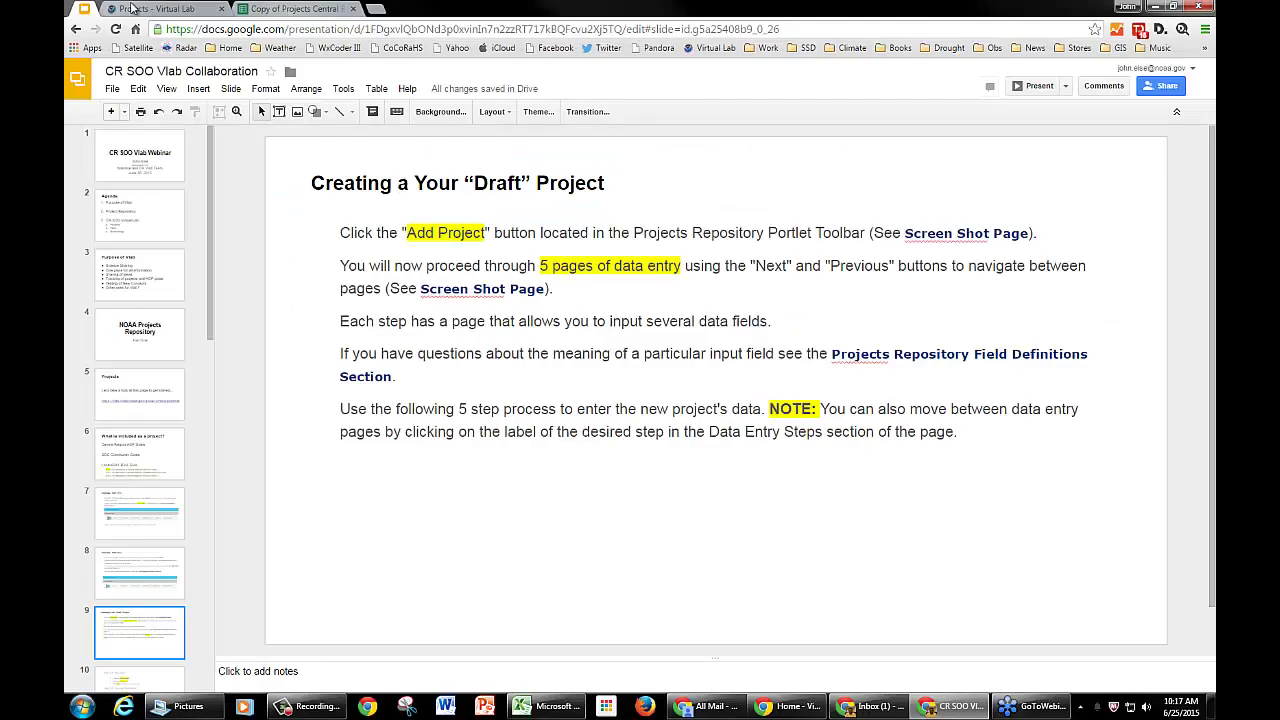
Step: Go to the Virtual Lab projects page and open the Project Repository from Quick Links
click(292, 8)
key(ctrl+shift+Tab)
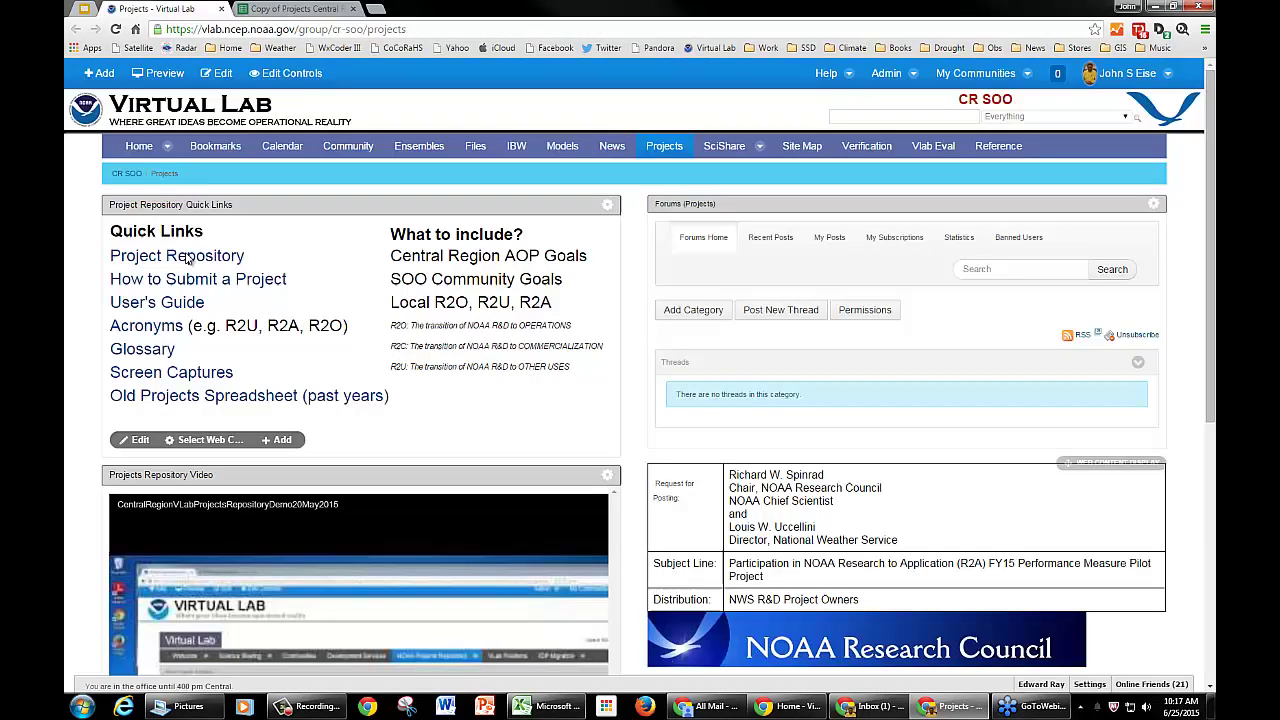
click(187, 257)
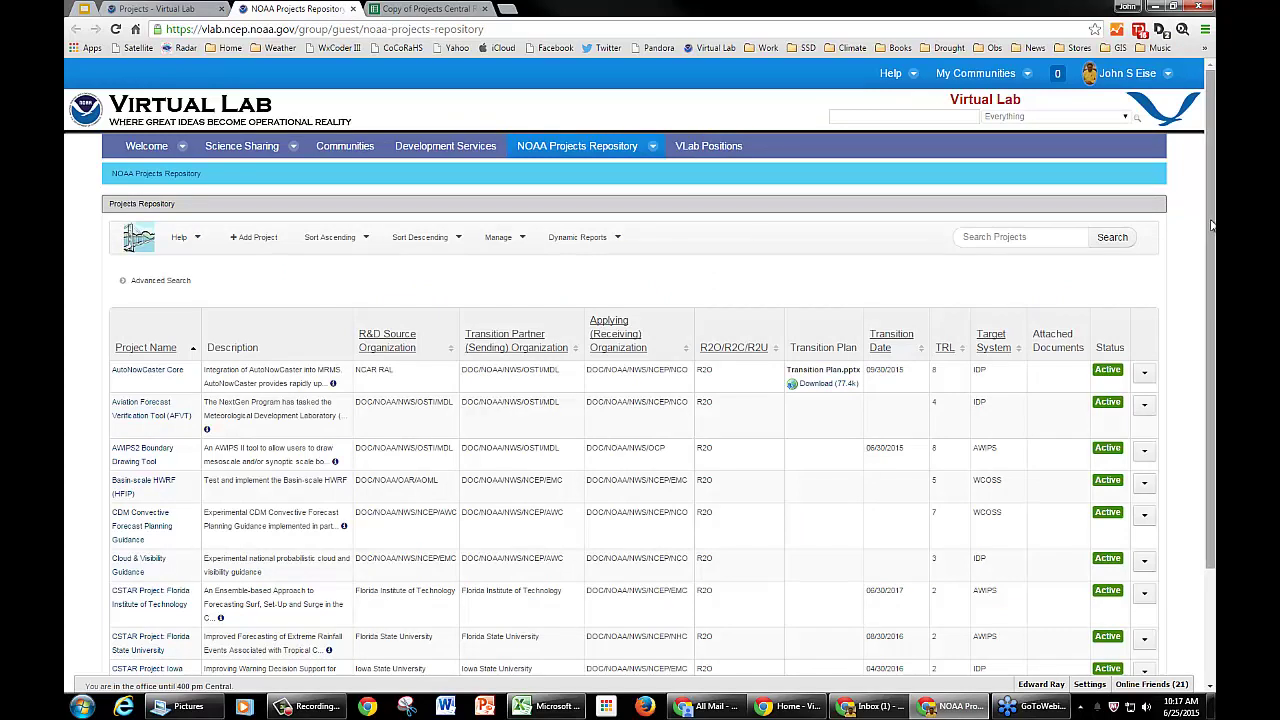
Step: Set the project list to show 20 items per page
drag(1211, 225, 1214, 337)
scroll(1214, 337, down, 2)
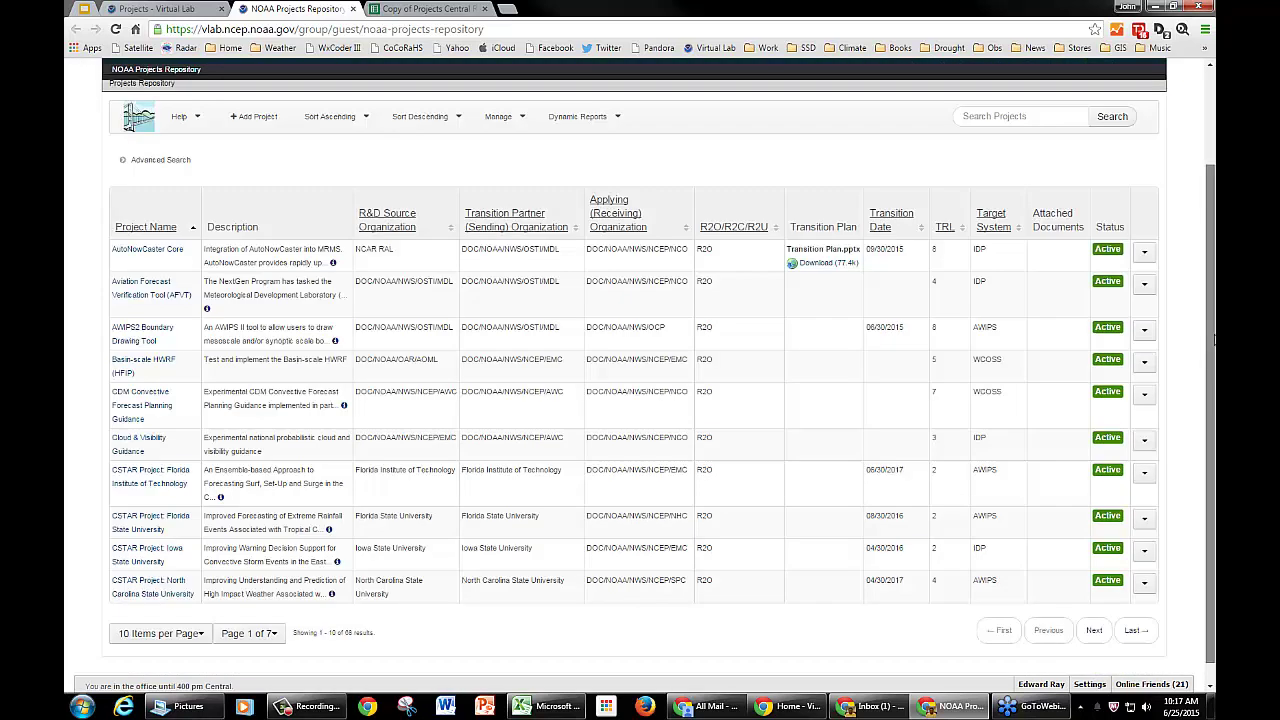
scroll(449, 502, down, 1)
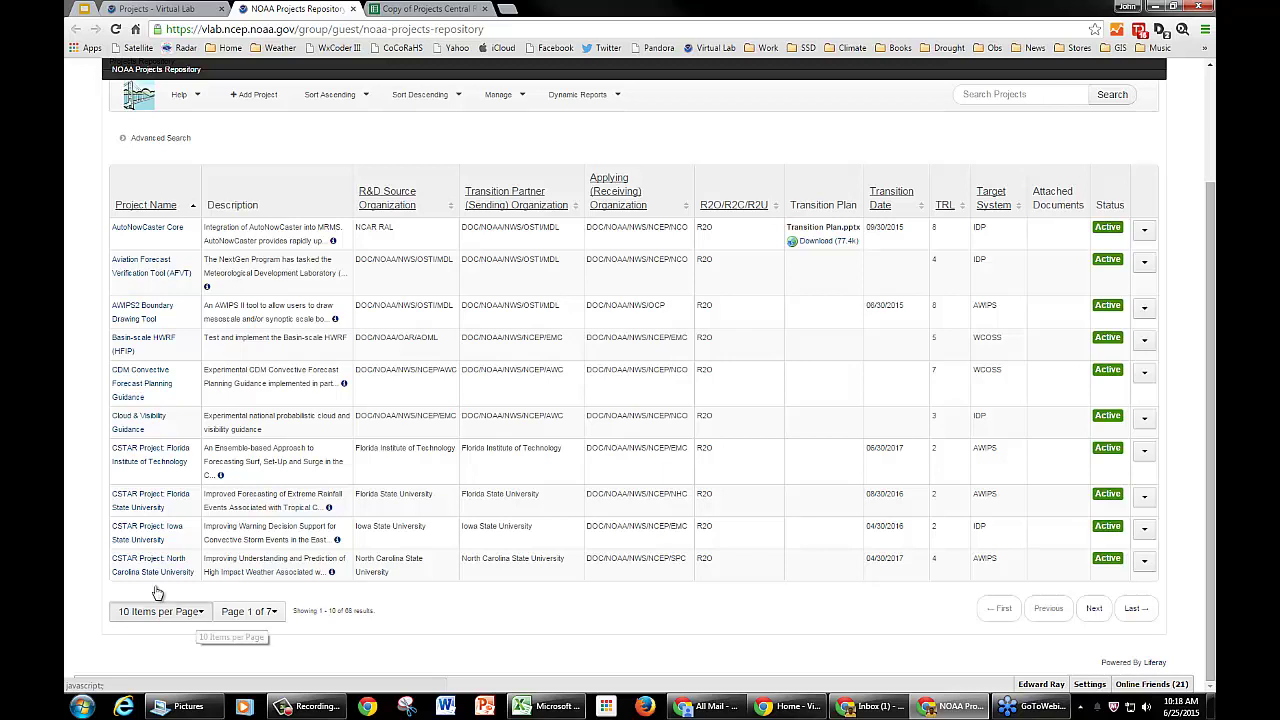
click(158, 610)
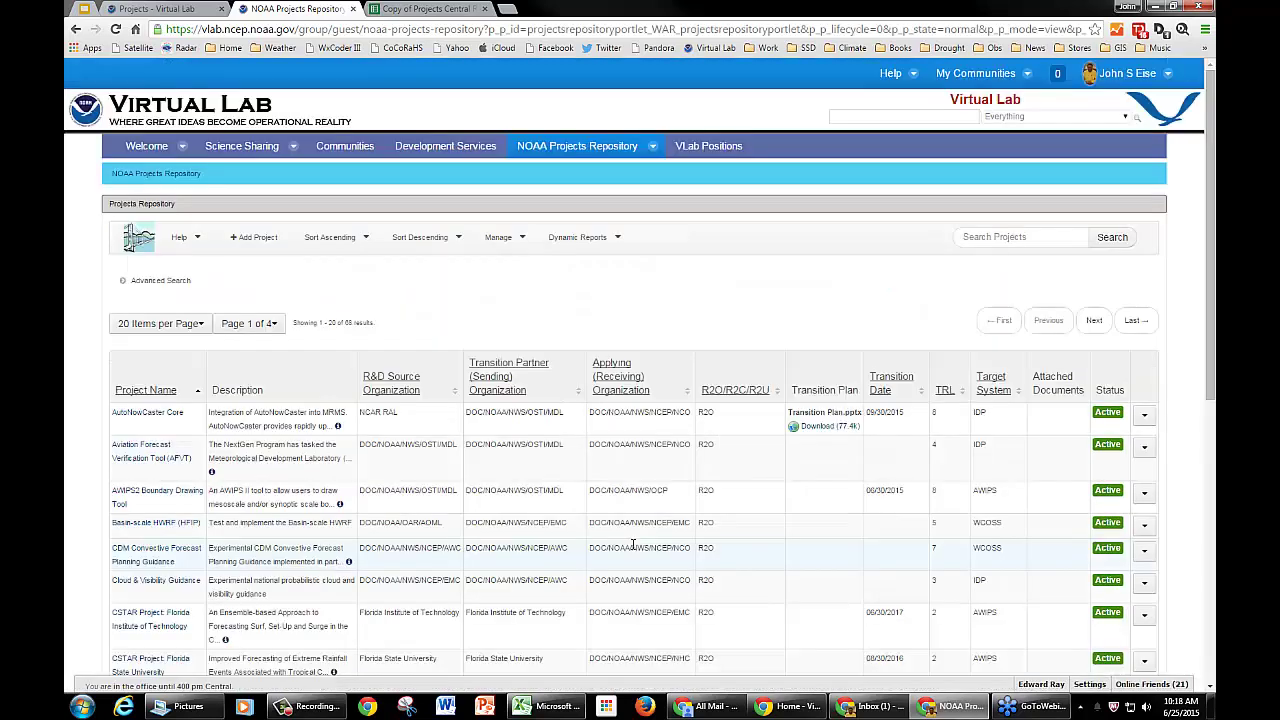
Step: Jump to the last page of the project list, page 4 of 4 (results 61–68)
scroll(632, 544, down, 4)
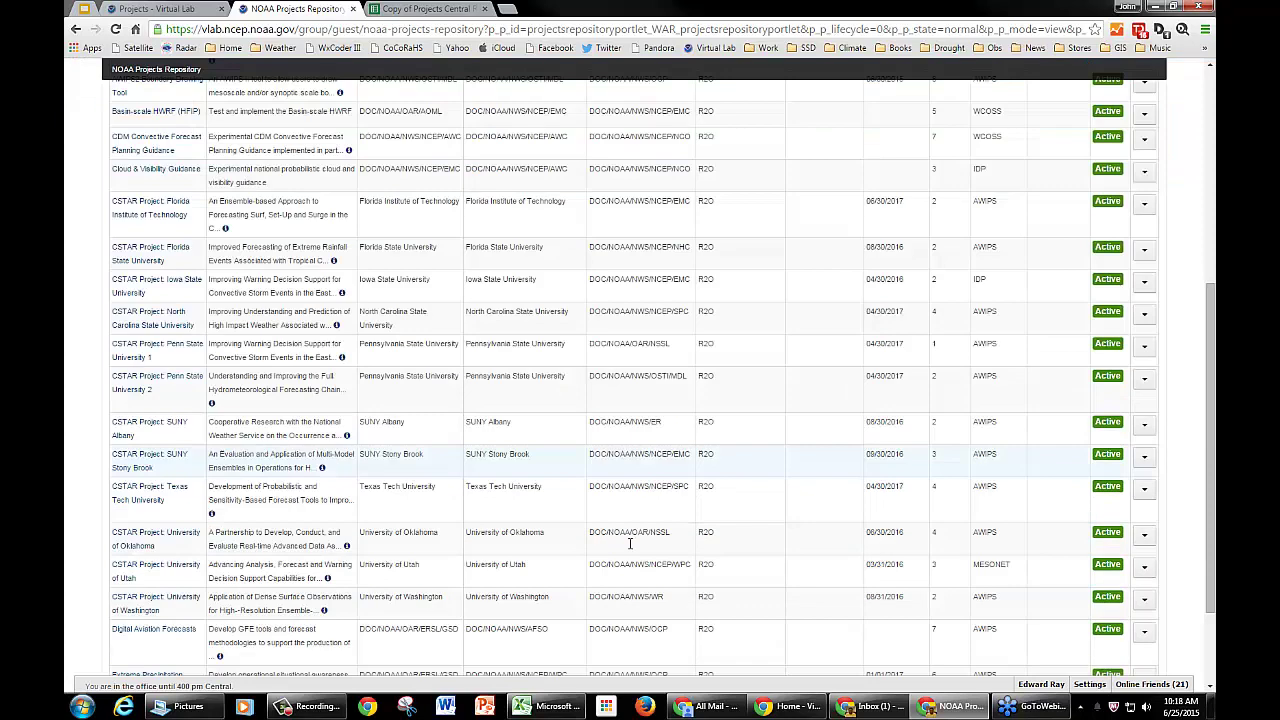
scroll(630, 543, down, 2)
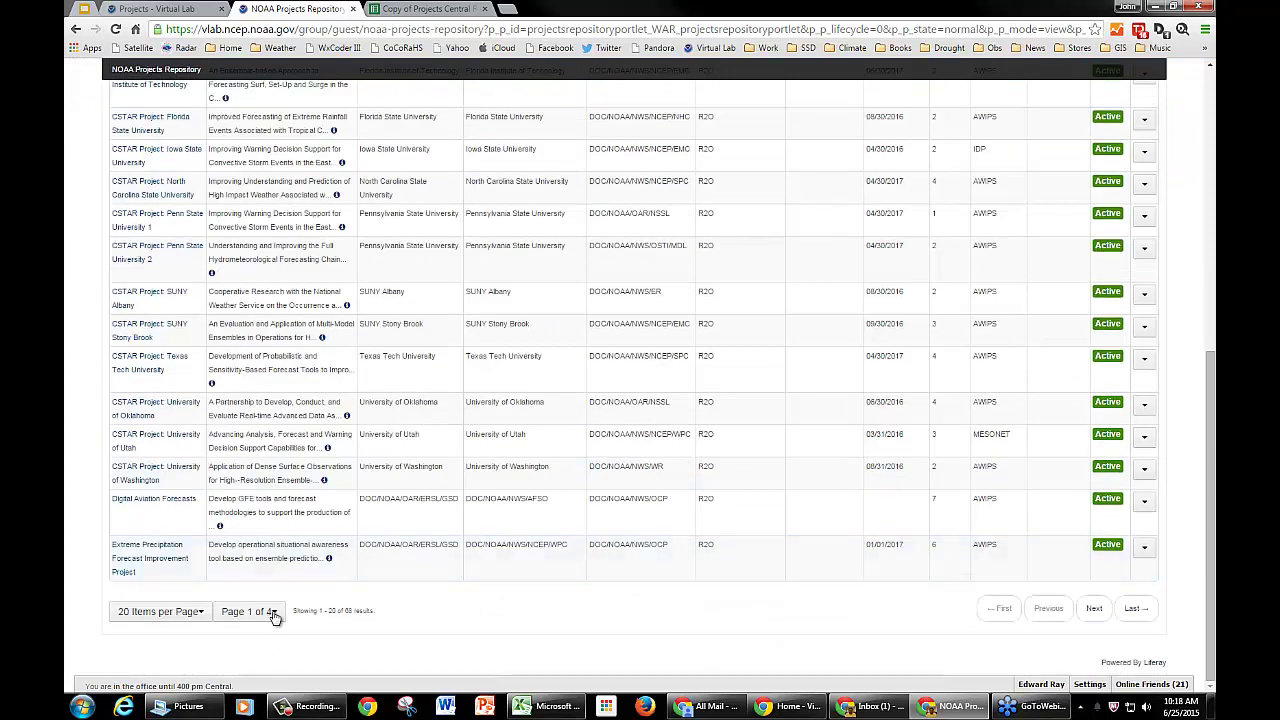
click(274, 613)
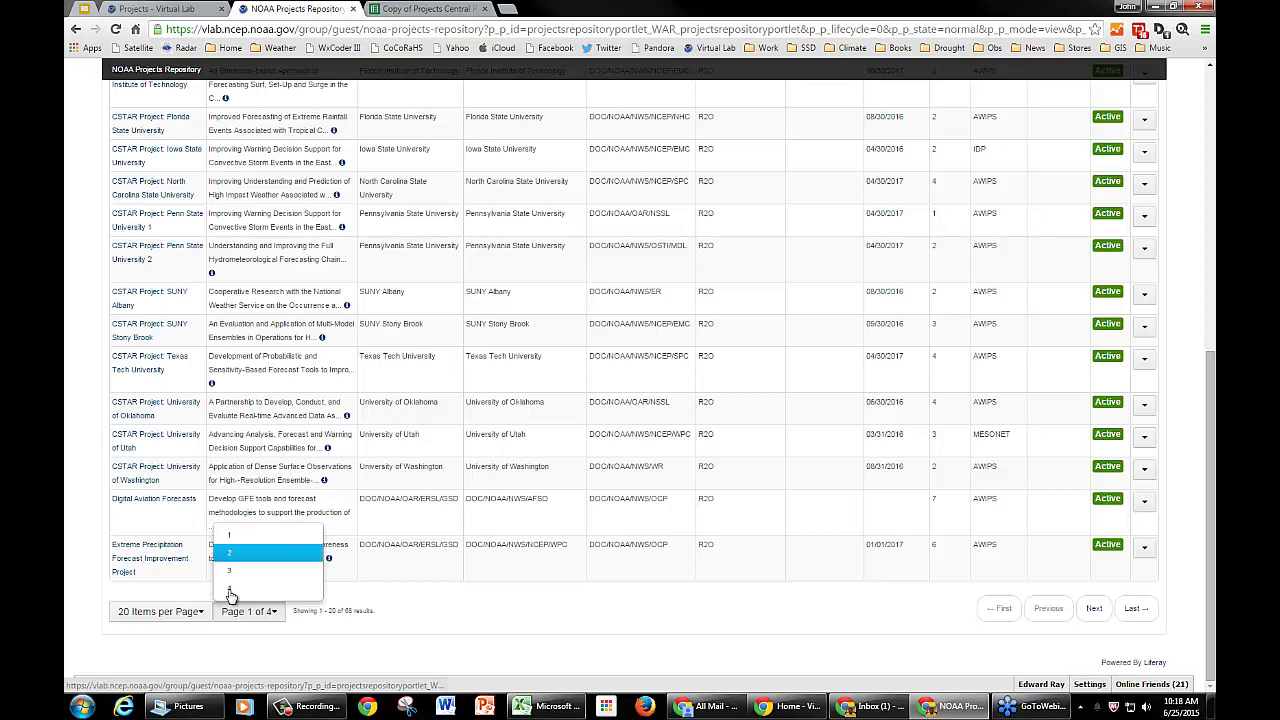
click(1096, 612)
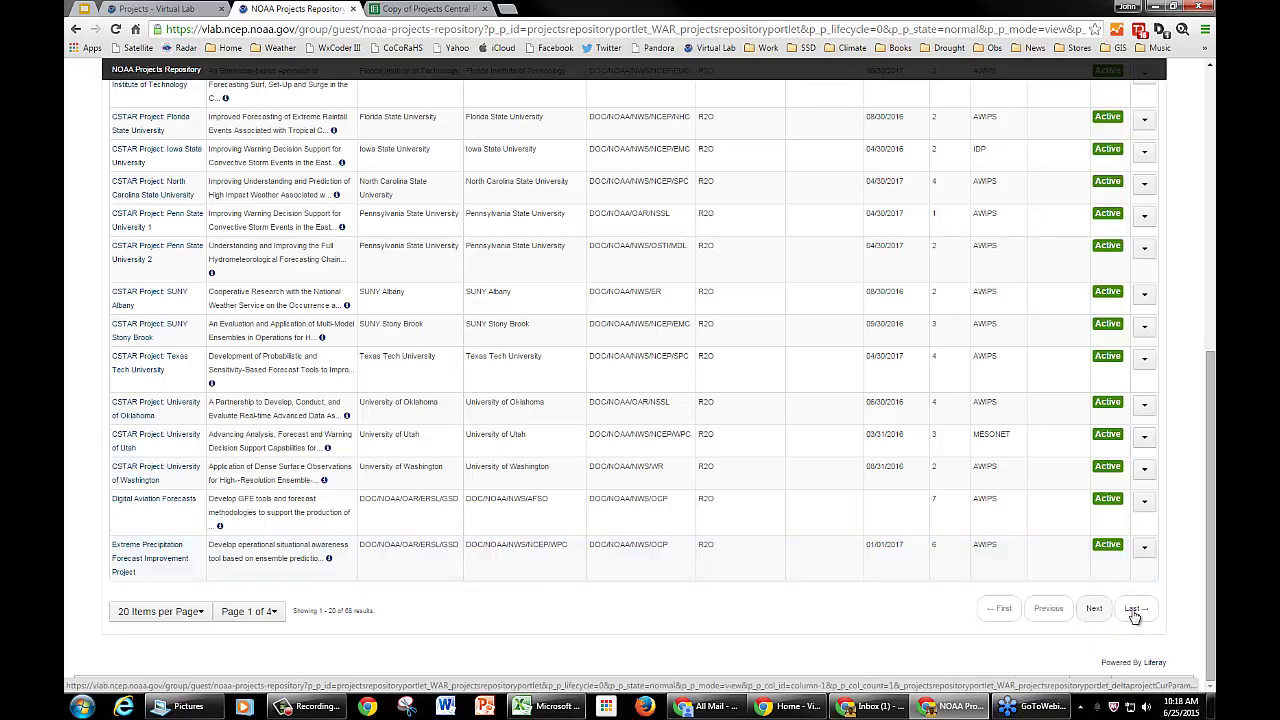
click(1136, 612)
click(1137, 610)
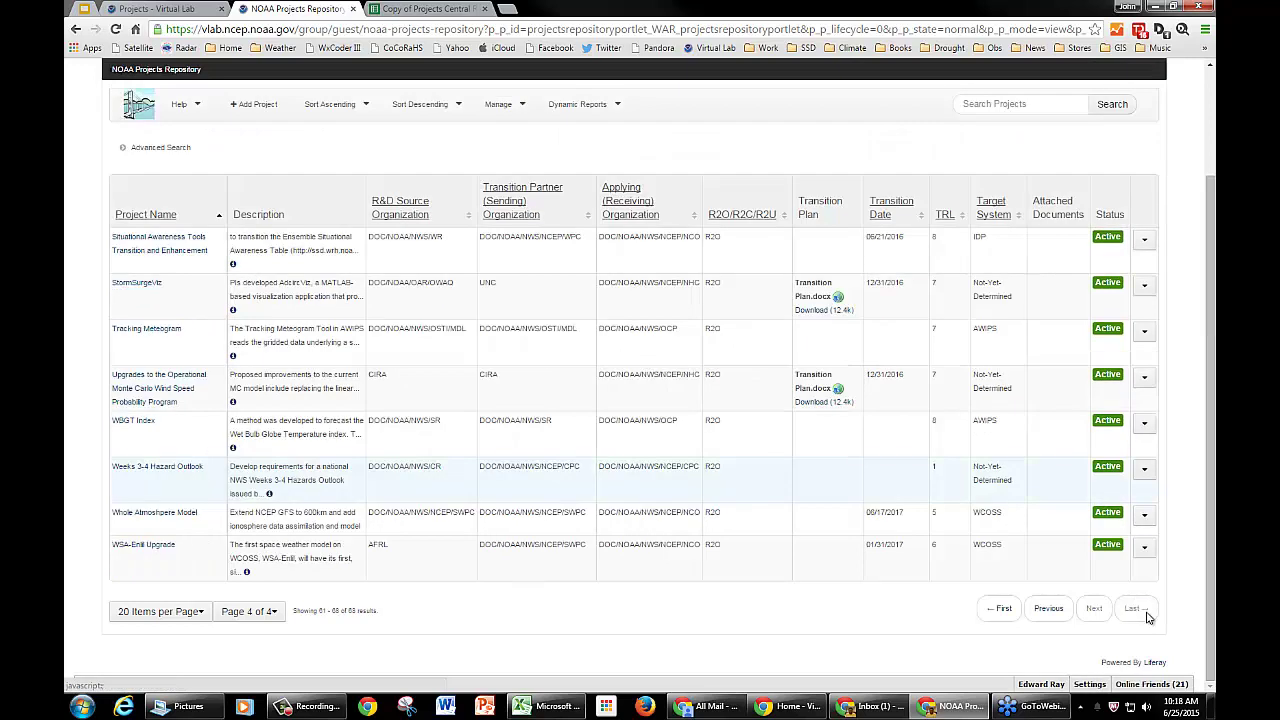
Step: Return to page 1 of 4, showing results 1–20 of 68 projects
click(999, 610)
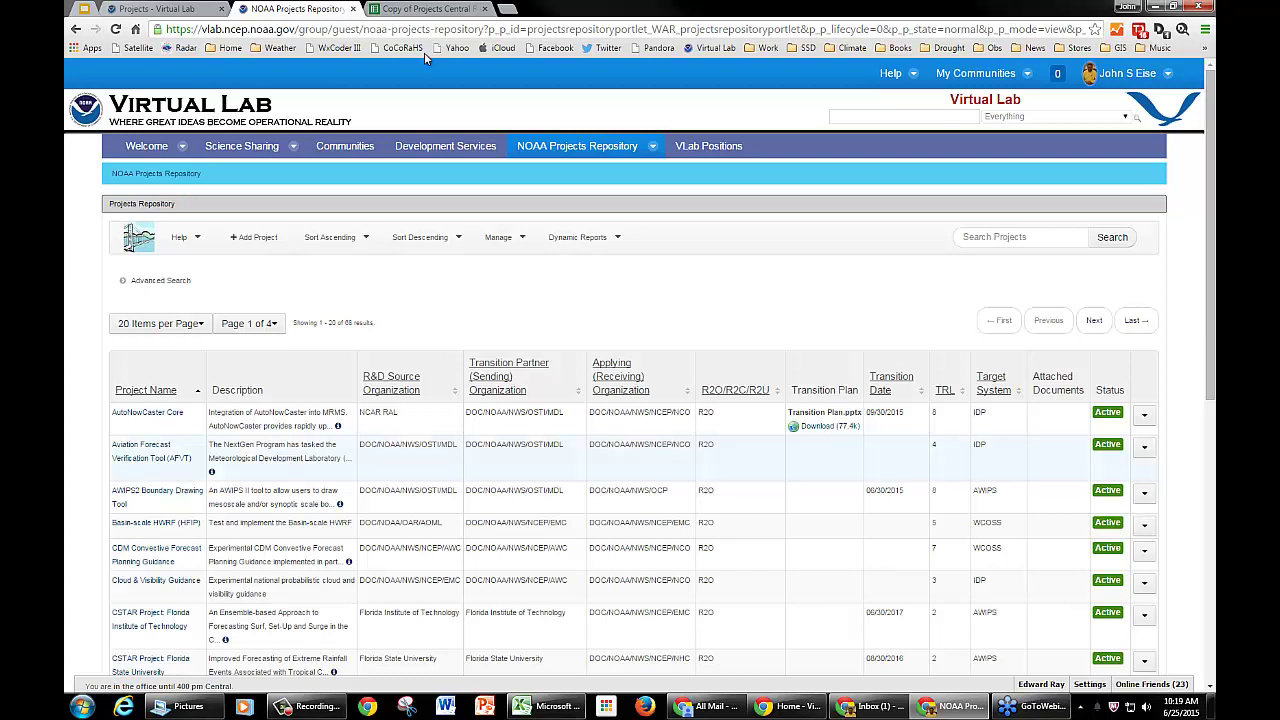
mouse_move(611, 162)
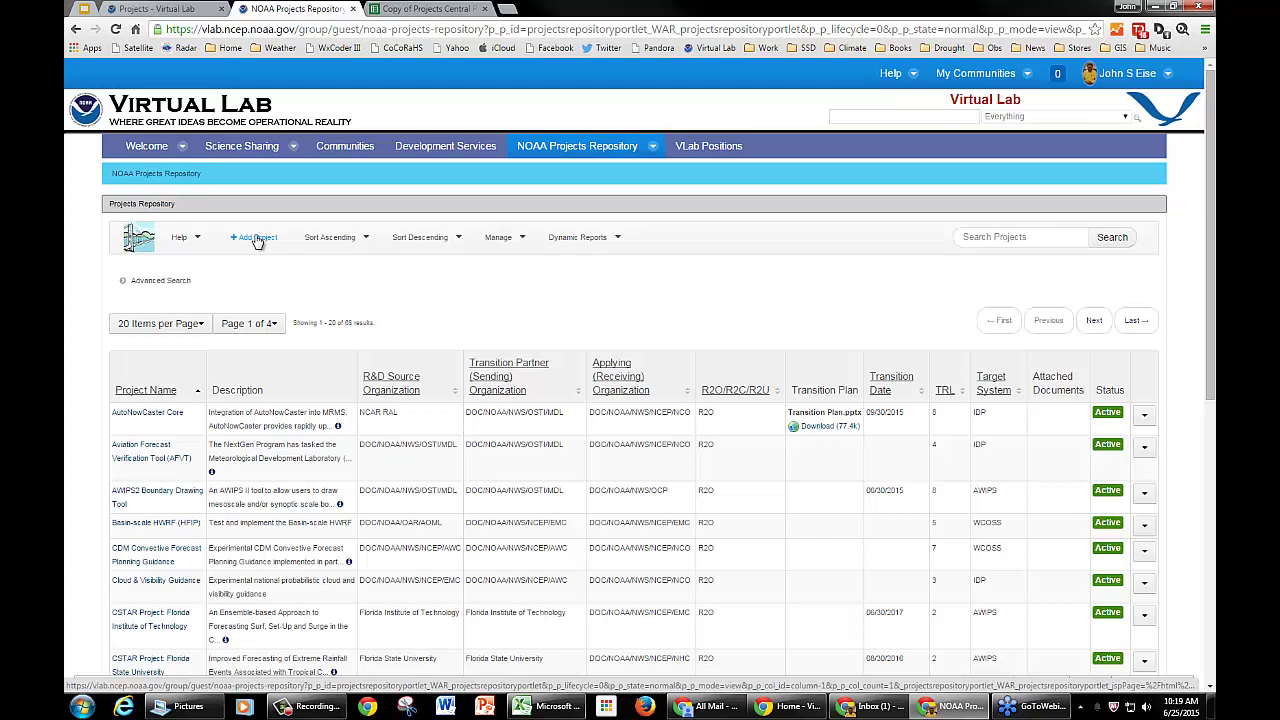
Step: Add a project named 'The SSD Project' with description 'This is a description.' and continue to Project Owner
click(257, 238)
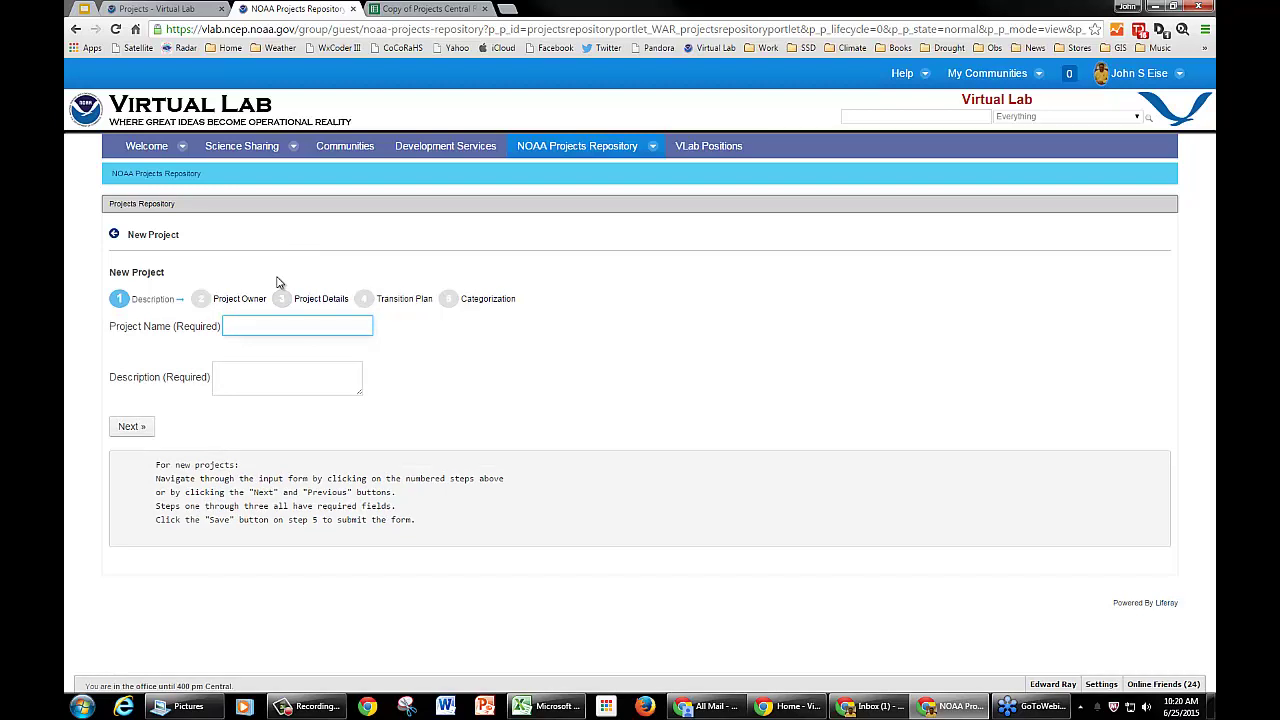
text(The SSD Project)
key(Tab)
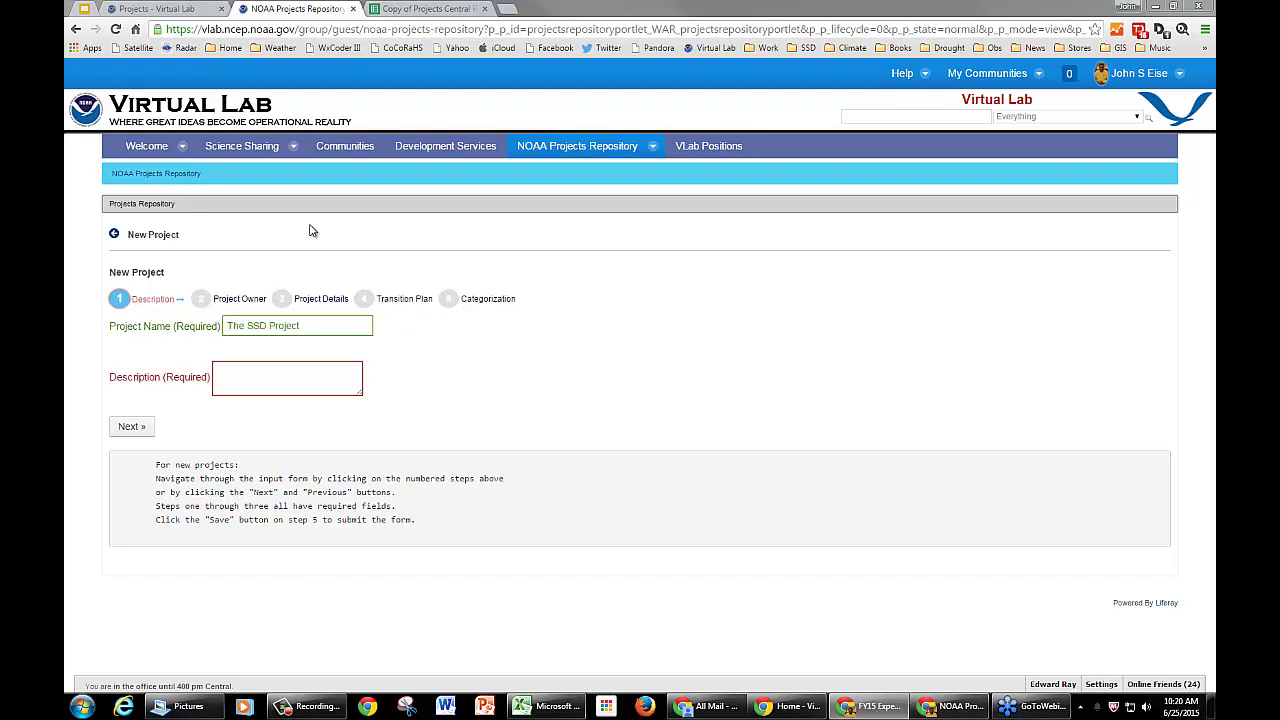
click(270, 375)
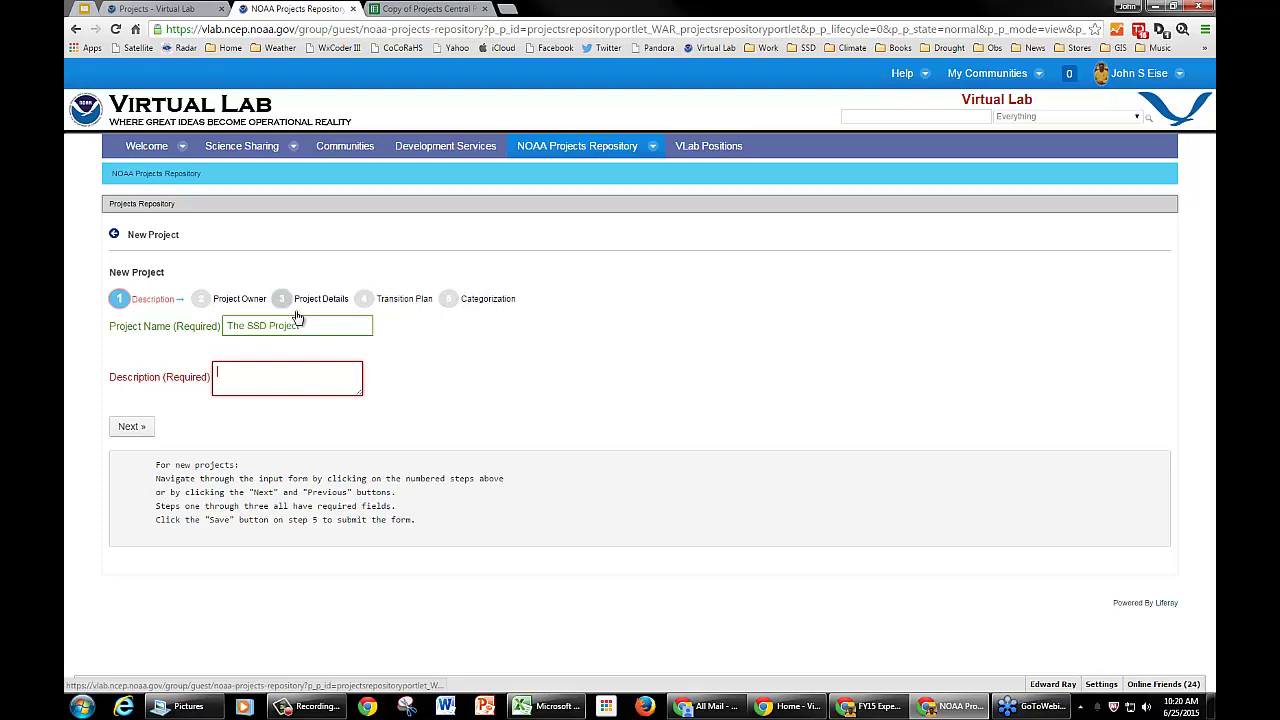
text(Thi)
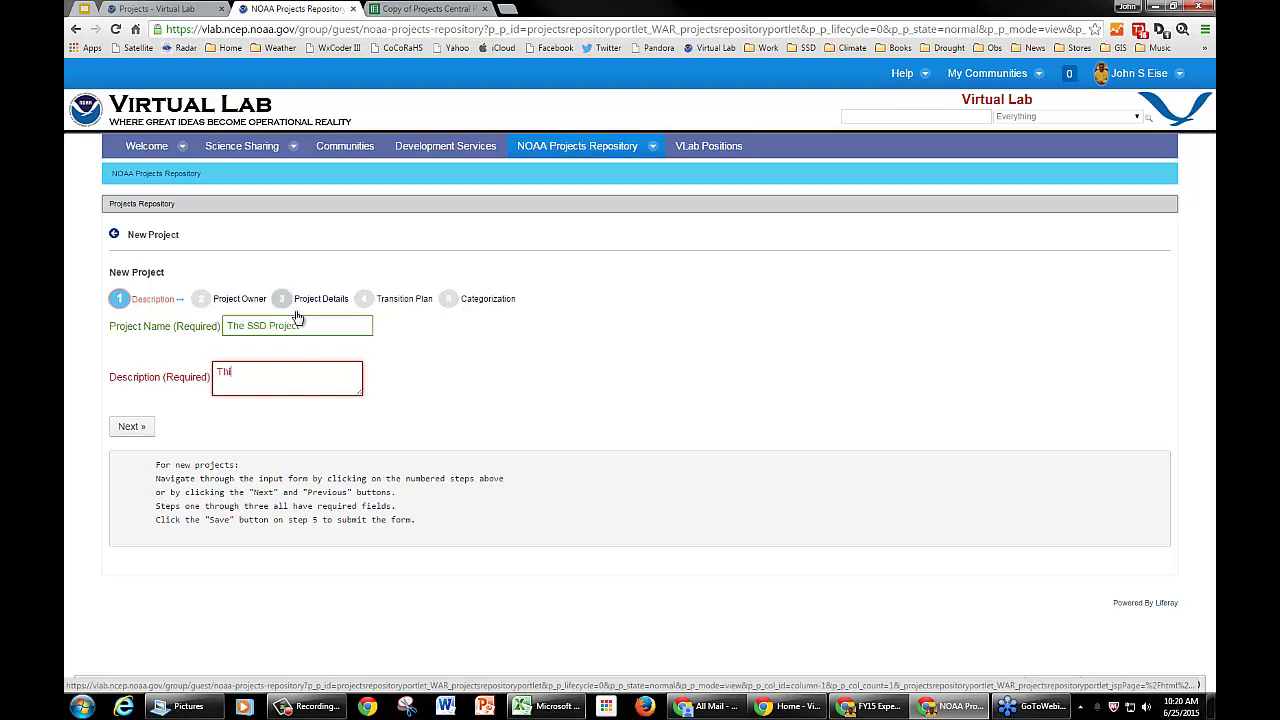
text(s is a description)
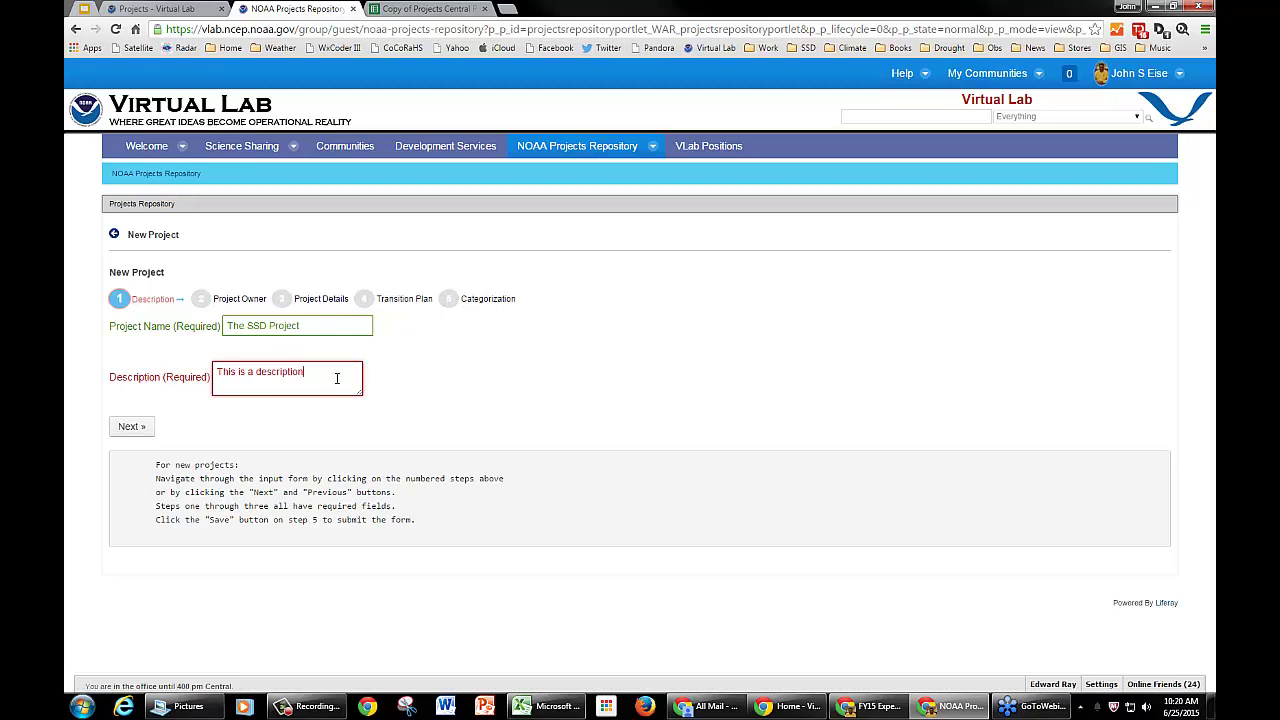
text(.)
click(155, 427)
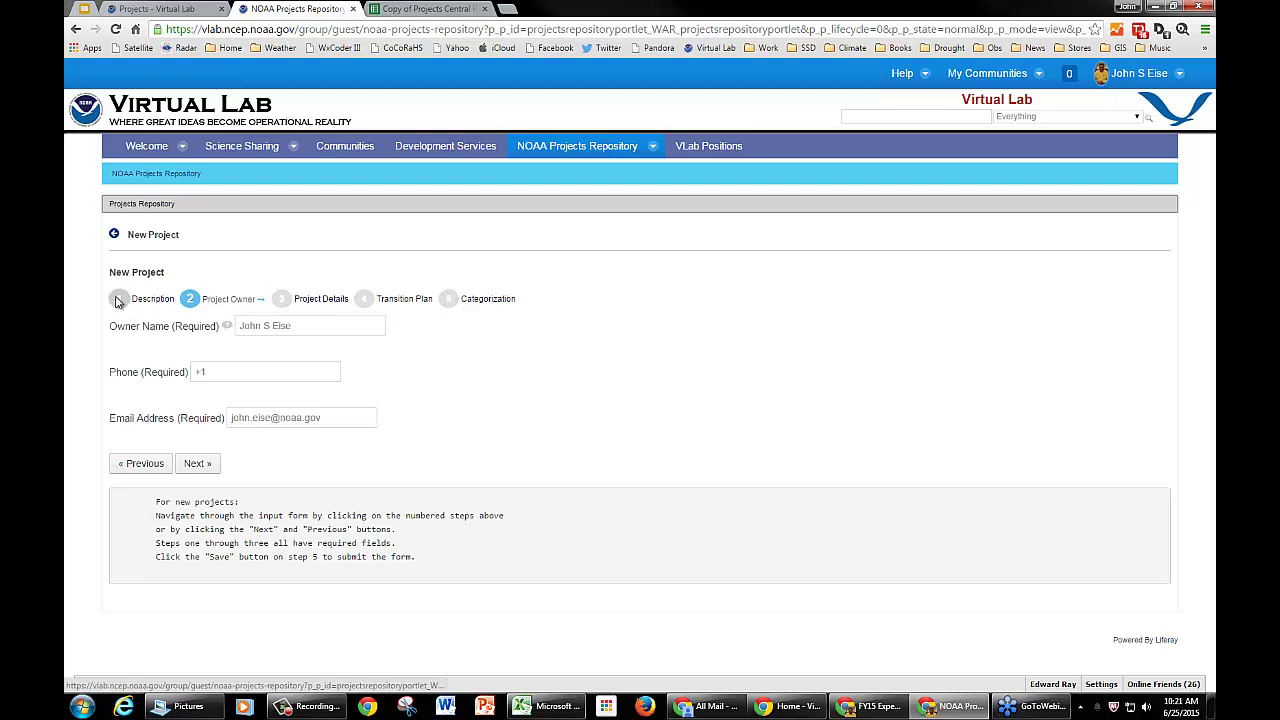
Step: Append 'I needed to enter.' to the description, then enter and confirm the owner's phone number
click(118, 302)
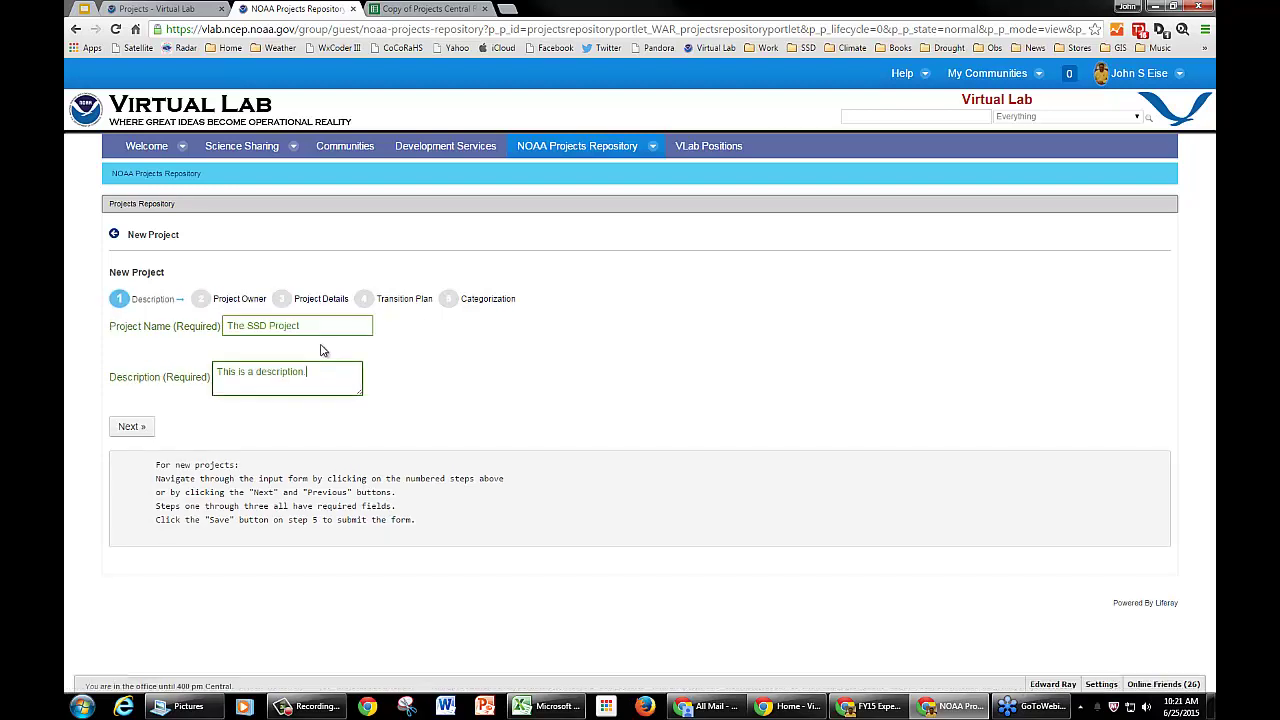
text(I needed to enter.)
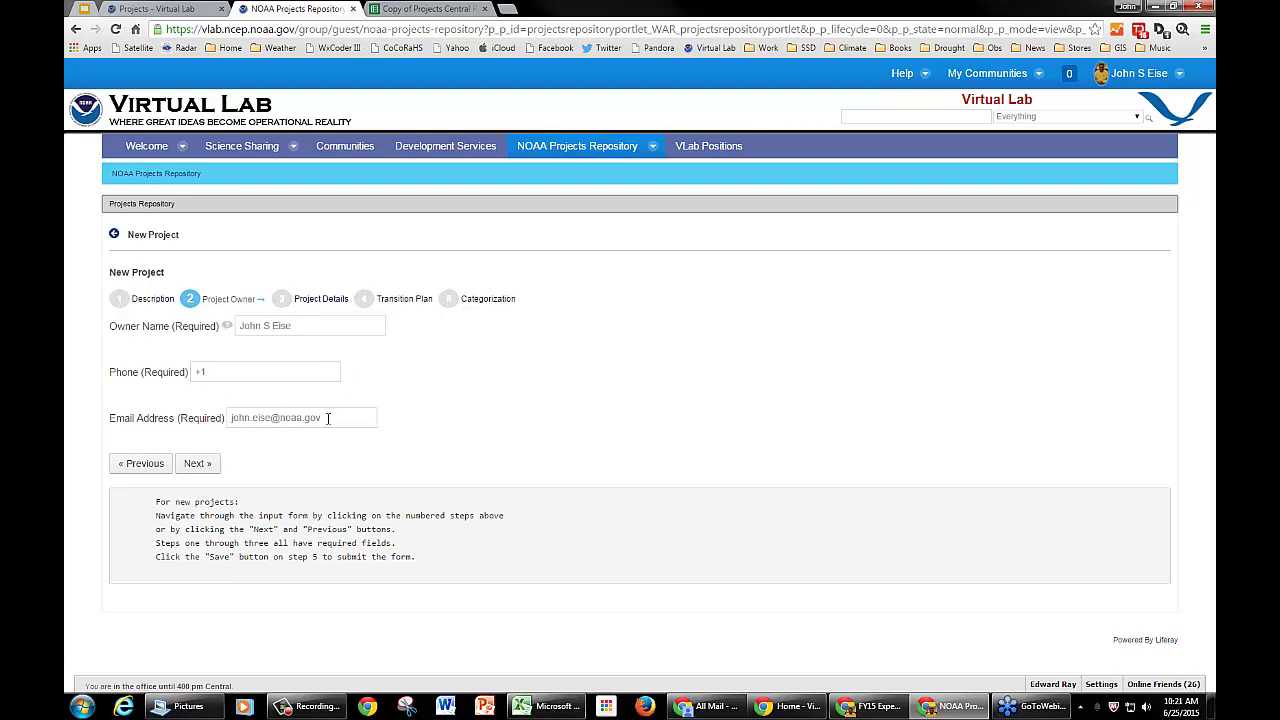
click(246, 364)
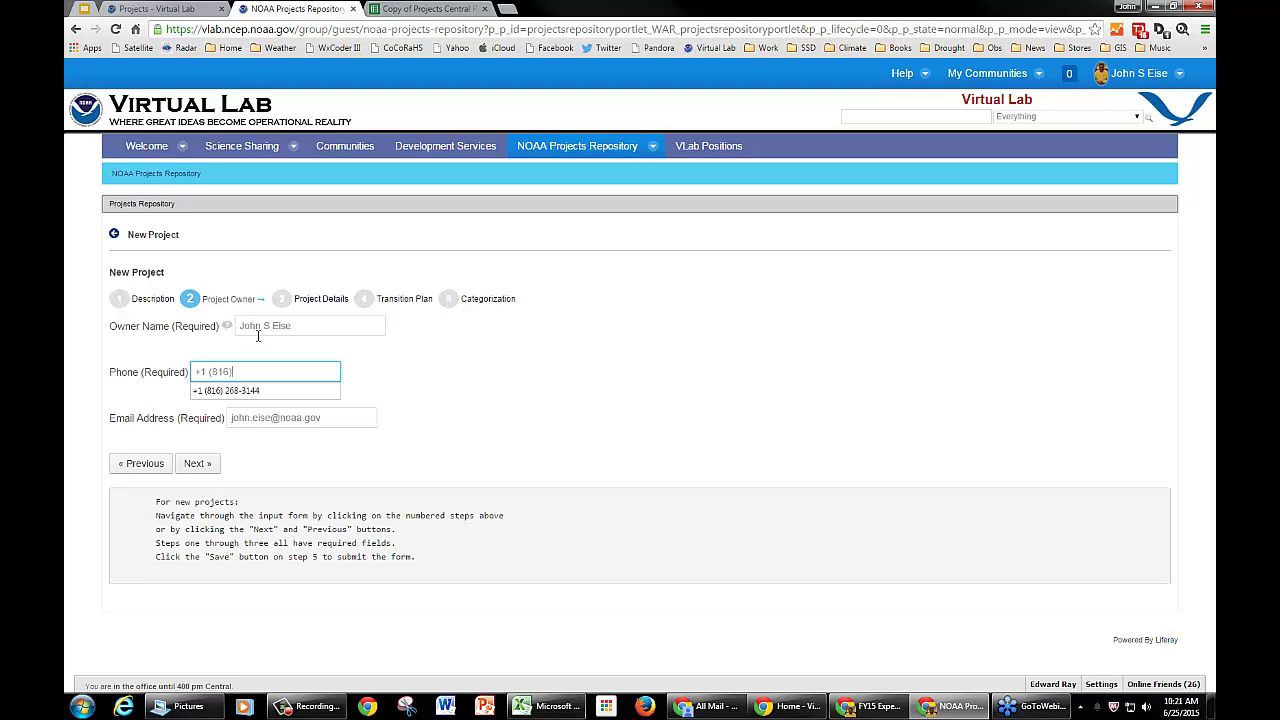
click(584, 376)
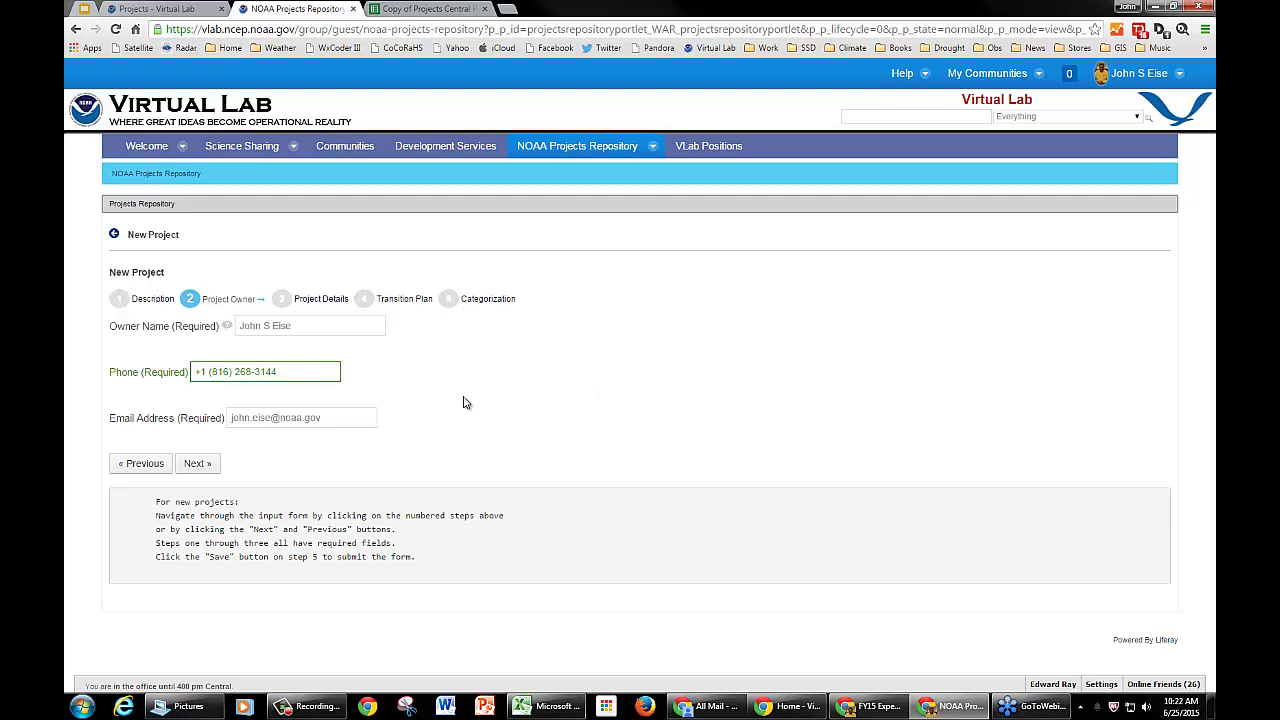
Step: Advance to Project Details and choose NWS as the NOAA line office
click(203, 464)
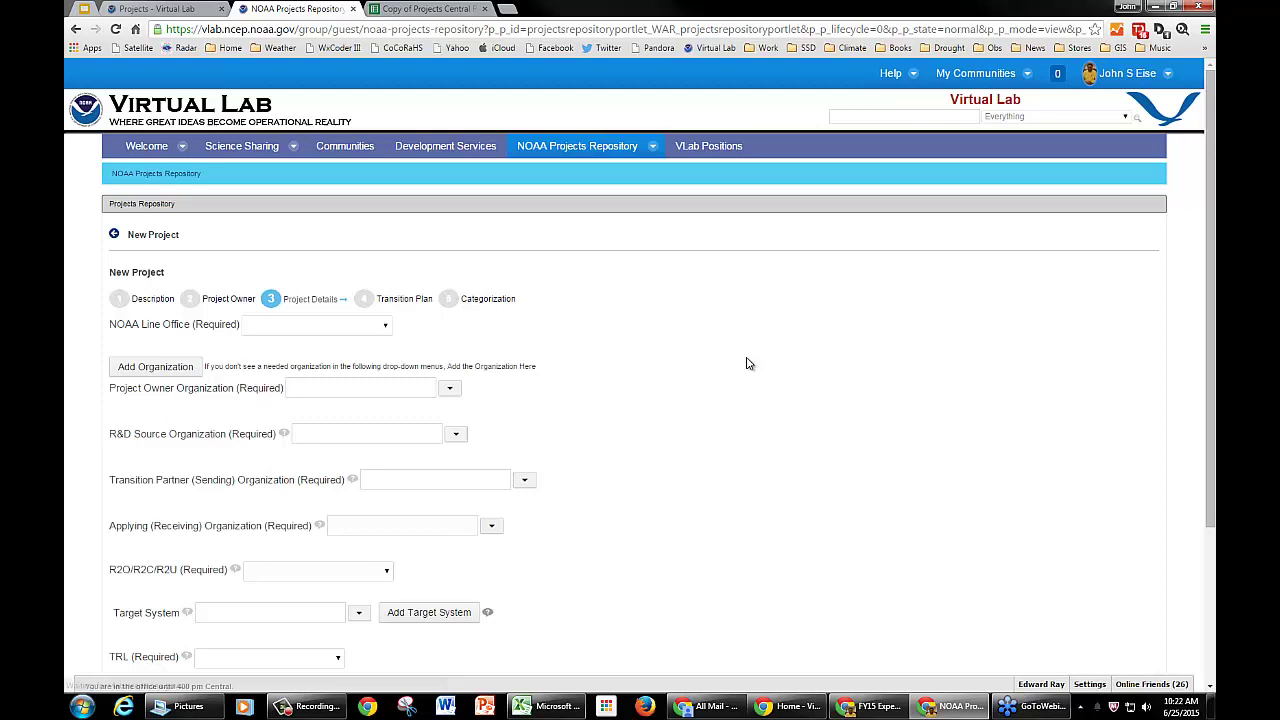
scroll(750, 340, down, 1)
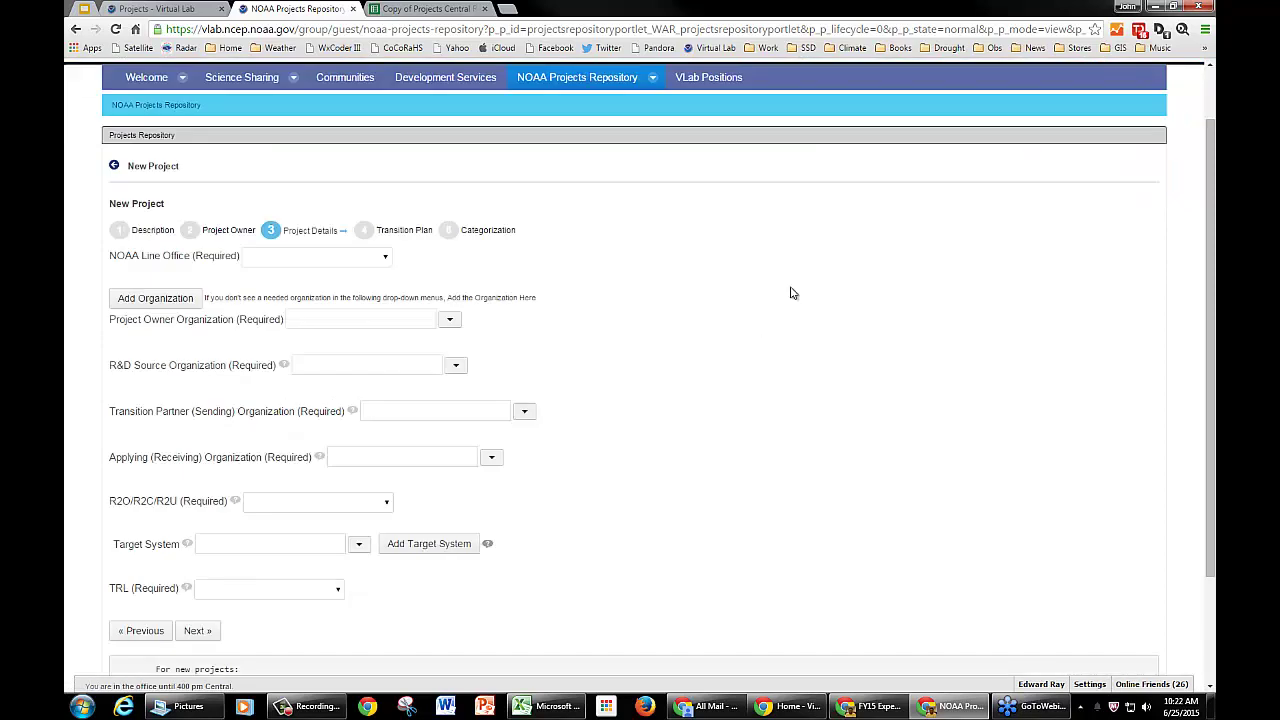
click(387, 259)
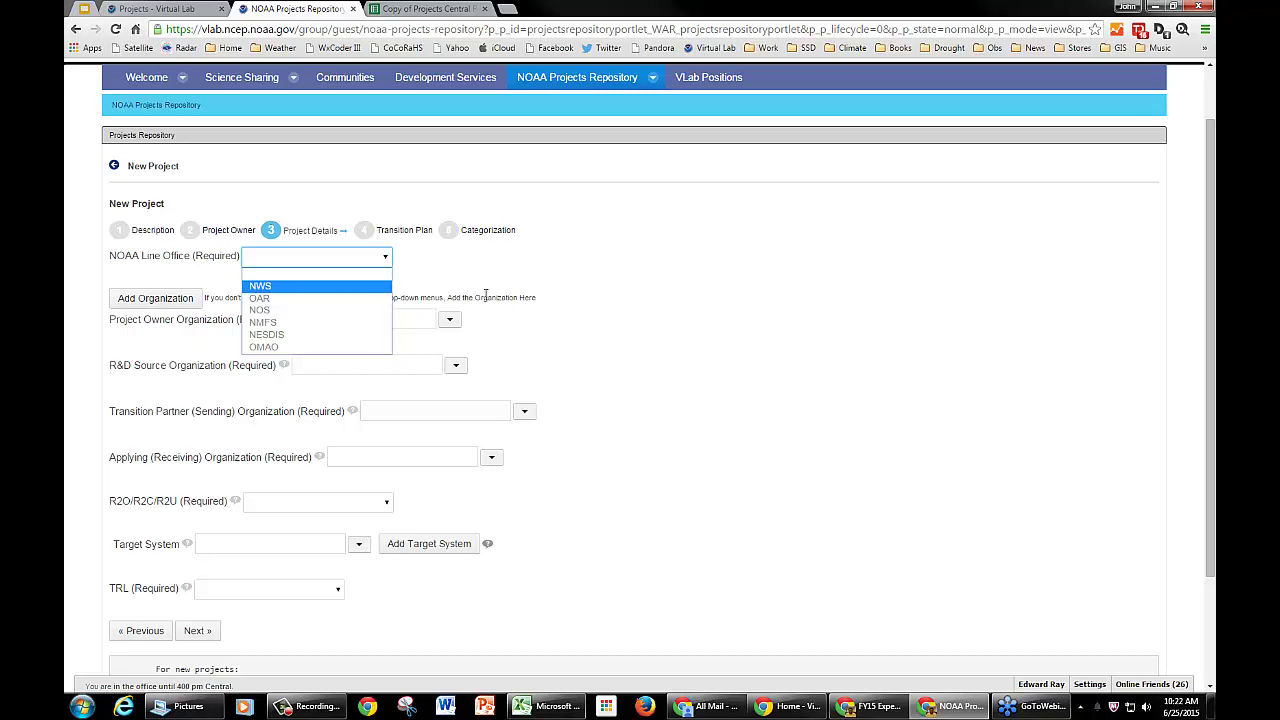
click(505, 332)
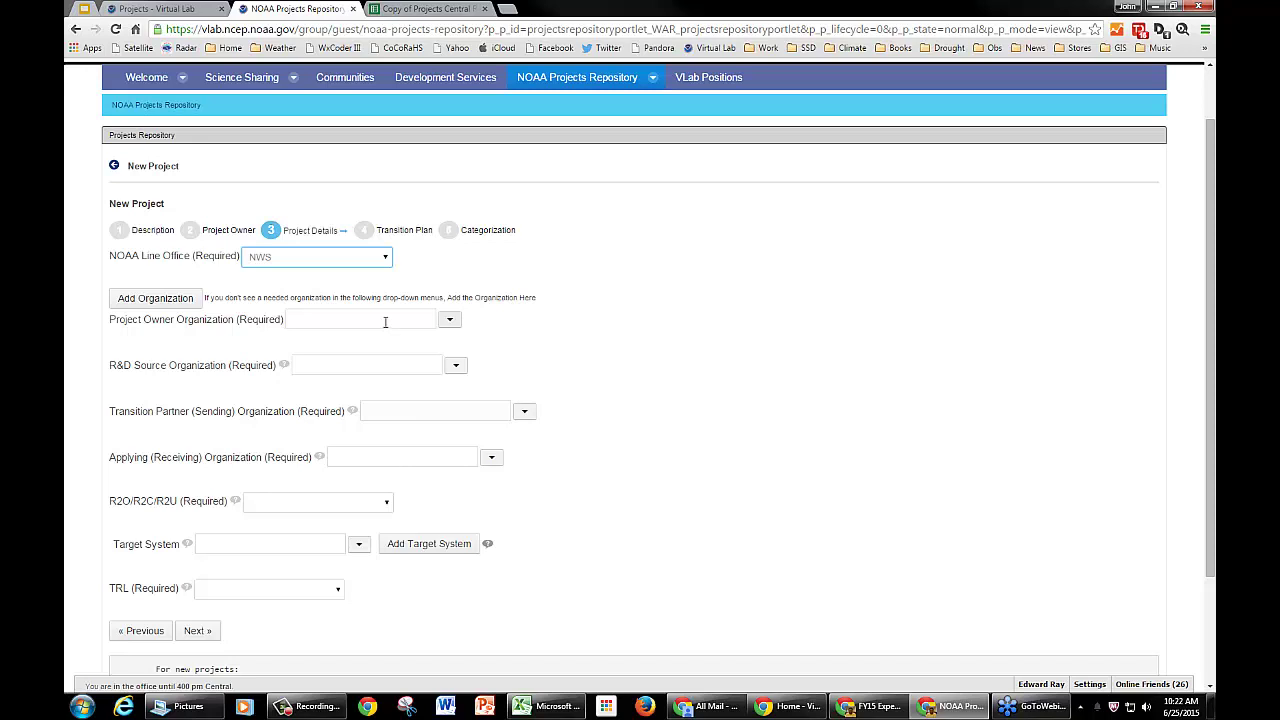
Step: Set the Project Owner and R&D Source organizations to DOC/NOAA/NWS/CR
click(449, 321)
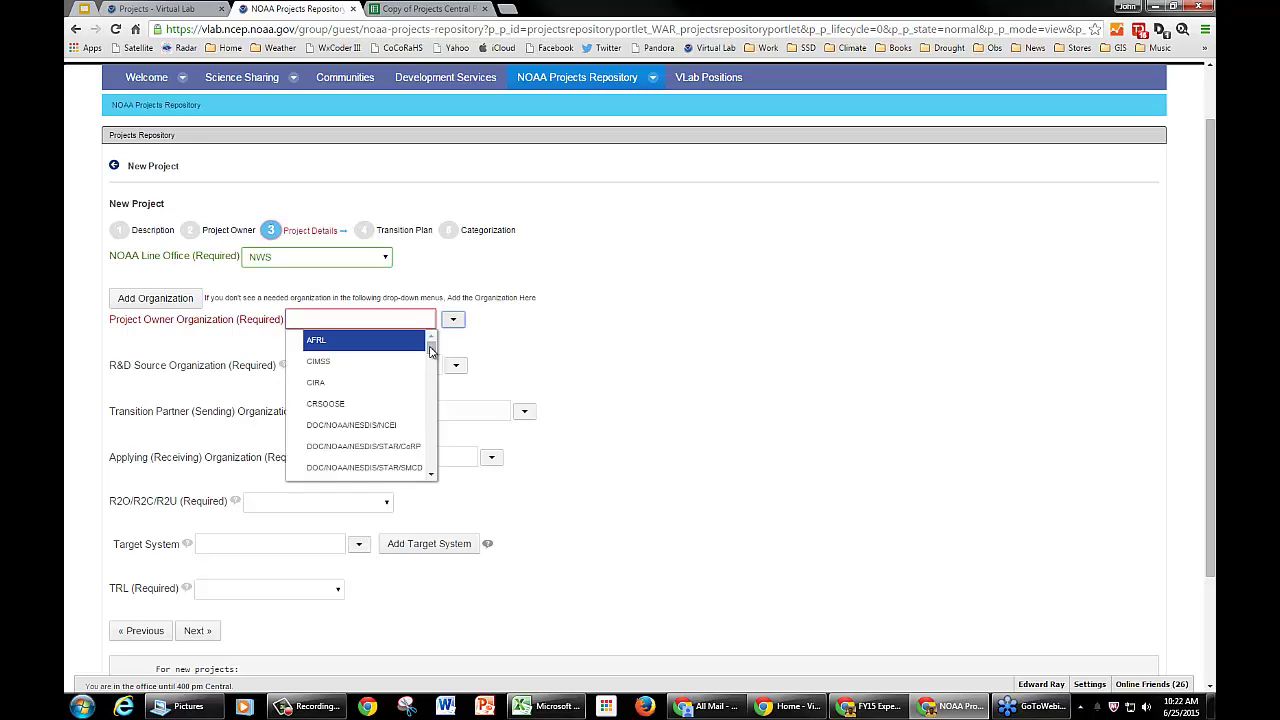
scroll(431, 357, down, 1)
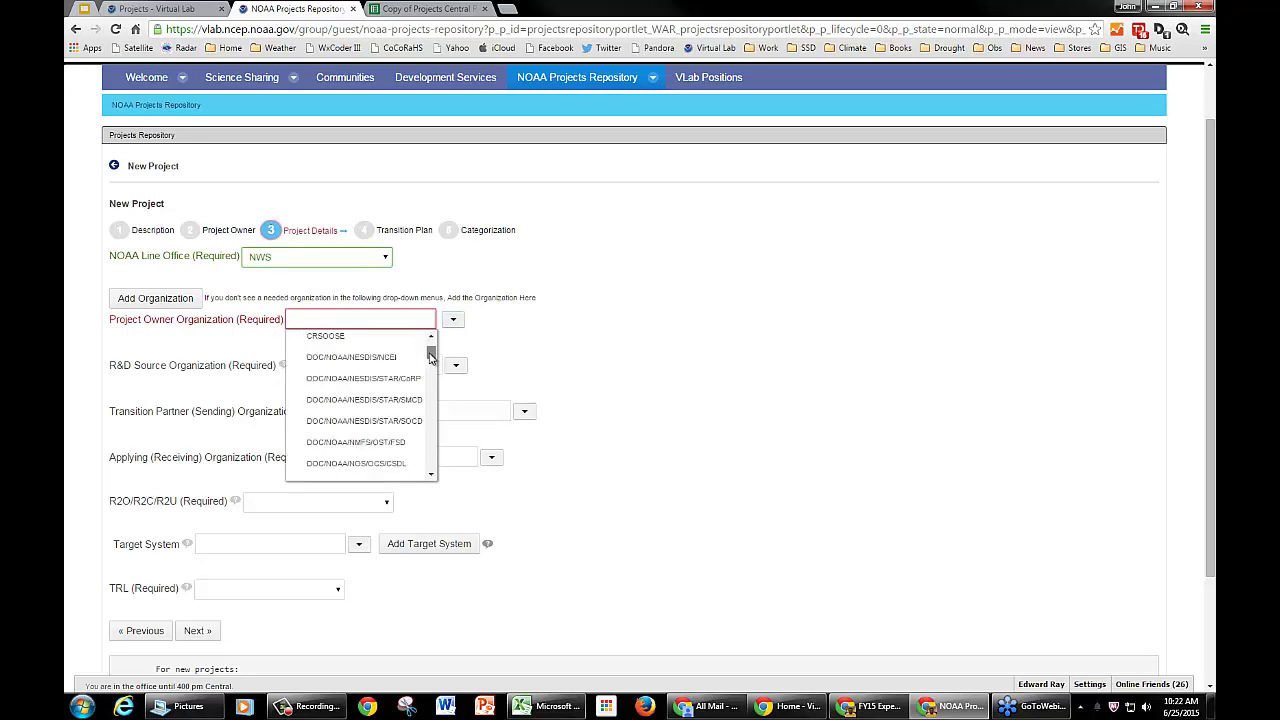
drag(431, 357, 432, 362)
scroll(428, 370, down, 1)
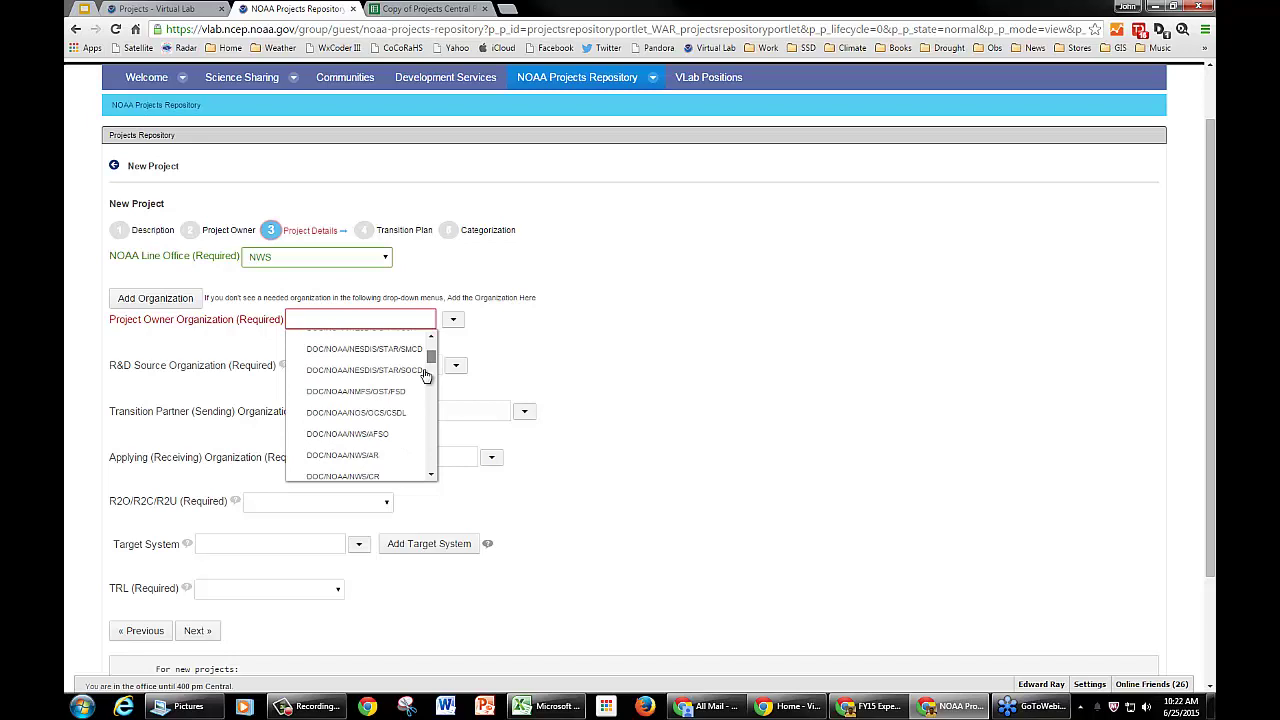
scroll(365, 455, down, 1)
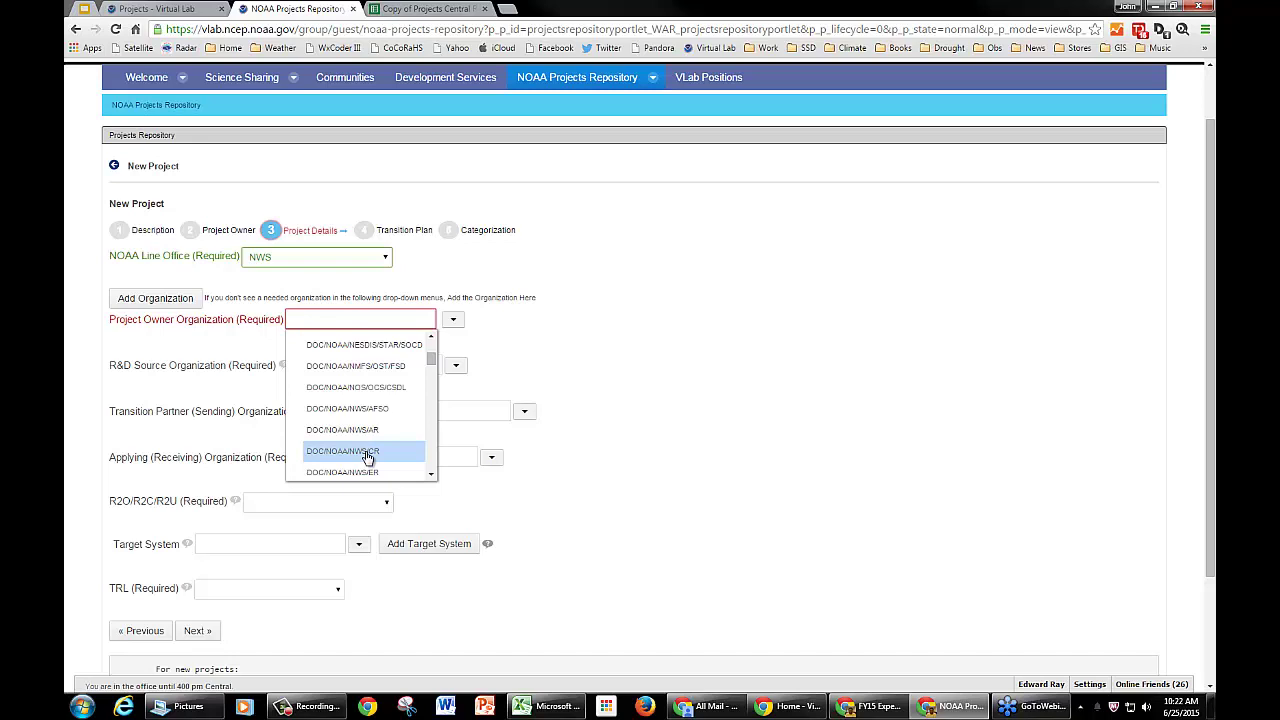
key(Return)
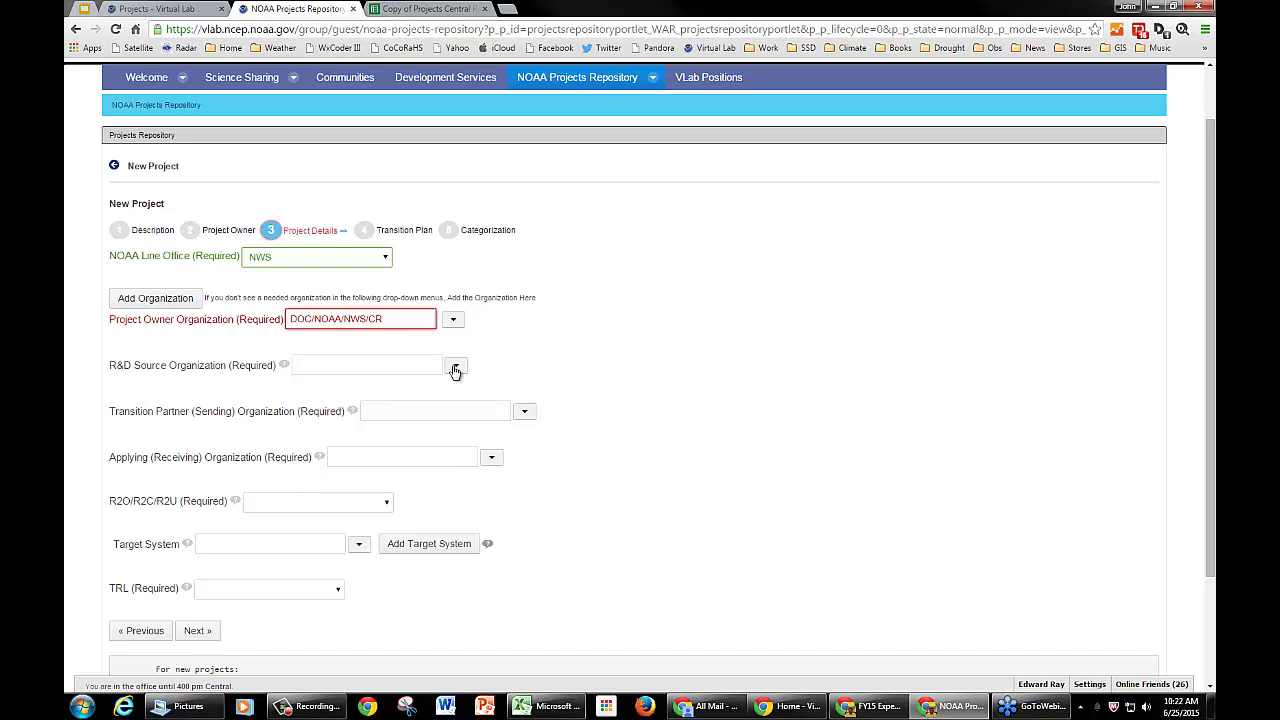
click(455, 369)
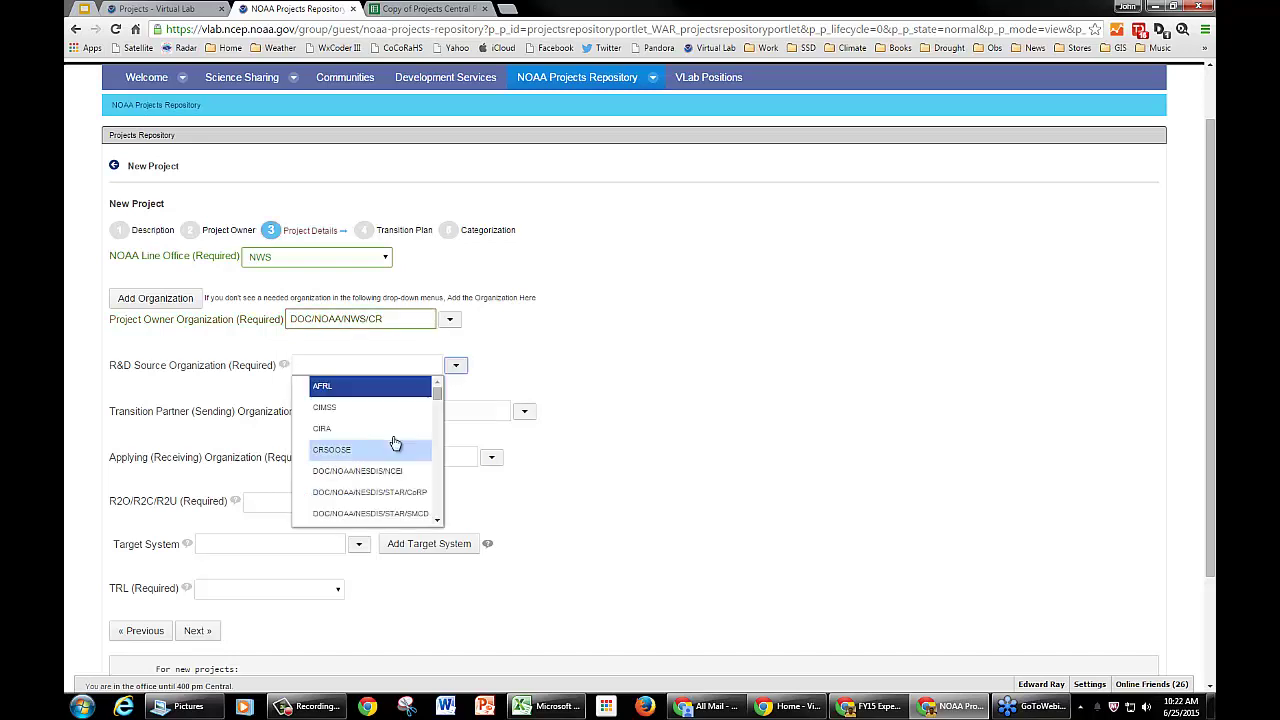
scroll(378, 507, down, 2)
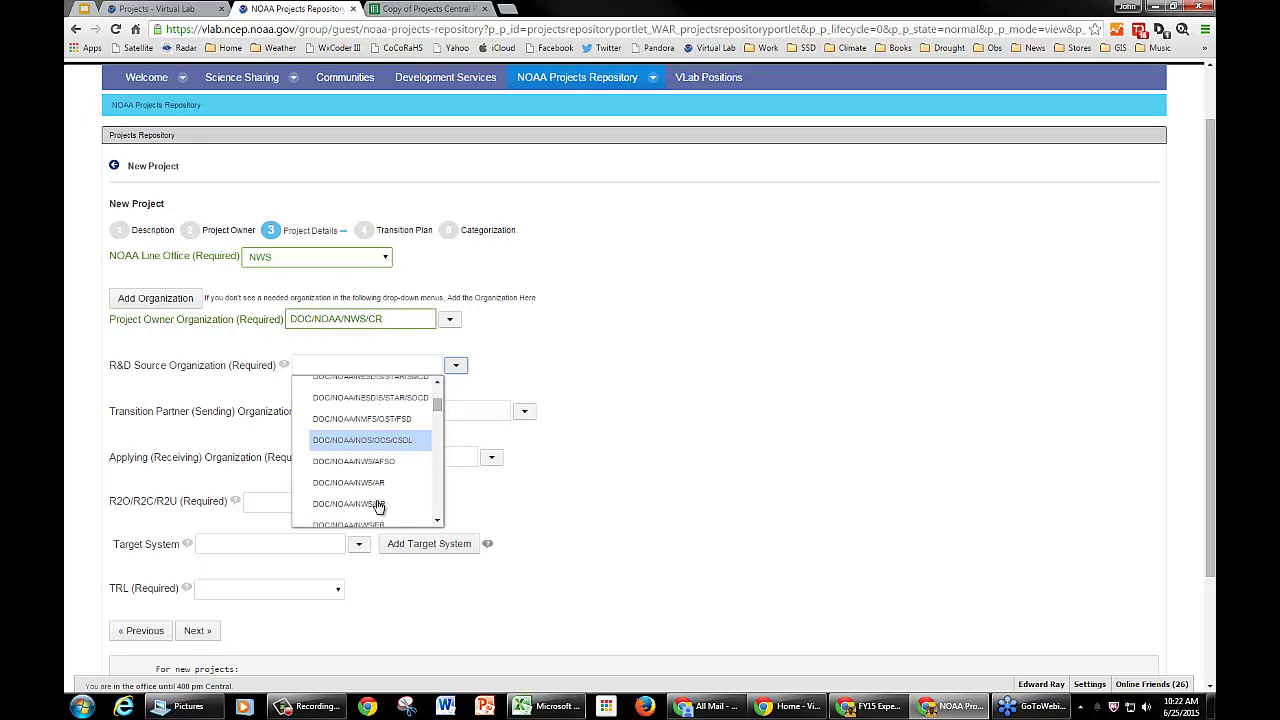
click(526, 416)
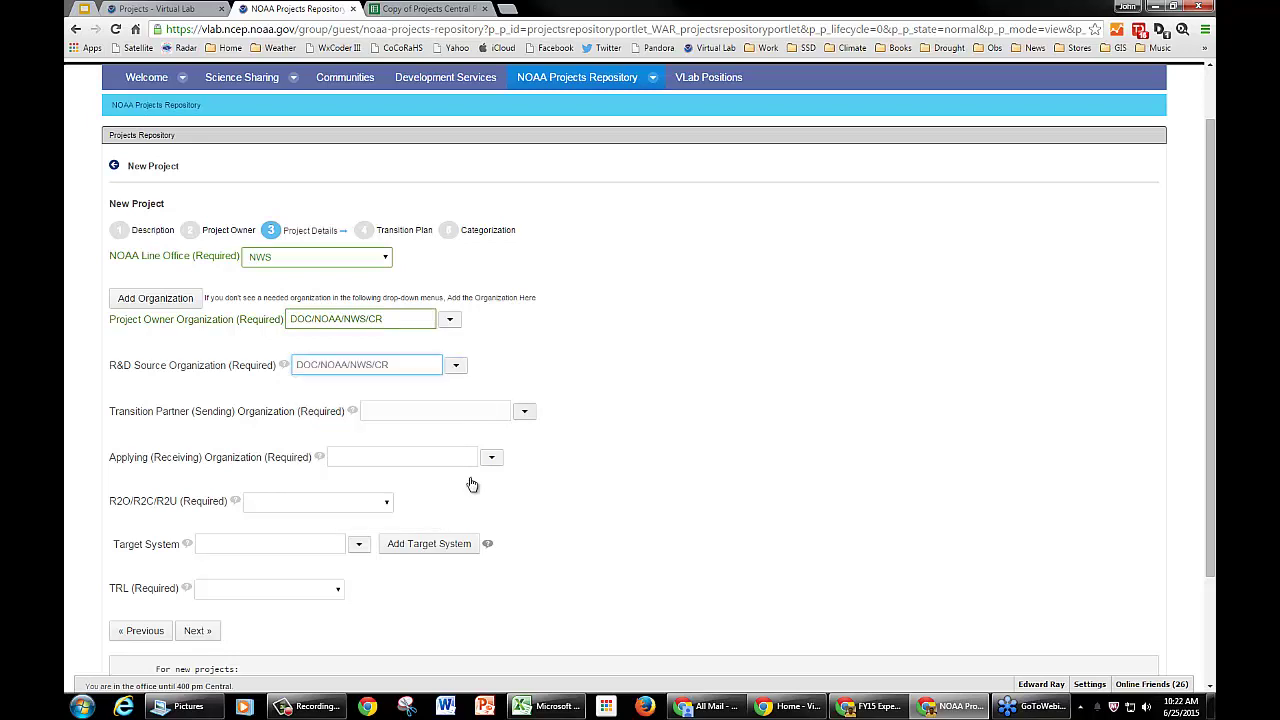
Step: Set the Transition Partner and Applying (Receiving) organizations to DOC/NOAA/NWS/CR
scroll(468, 481, down, 1)
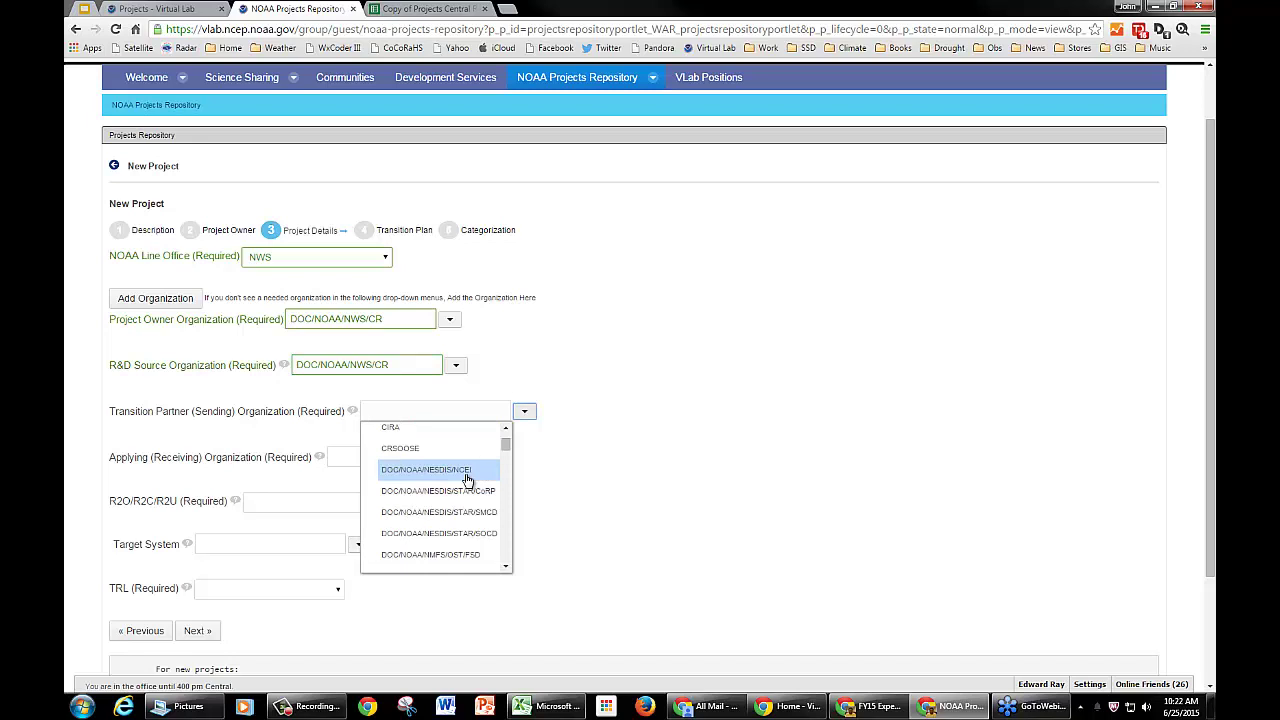
scroll(468, 481, down, 1)
scroll(468, 481, down, 1)
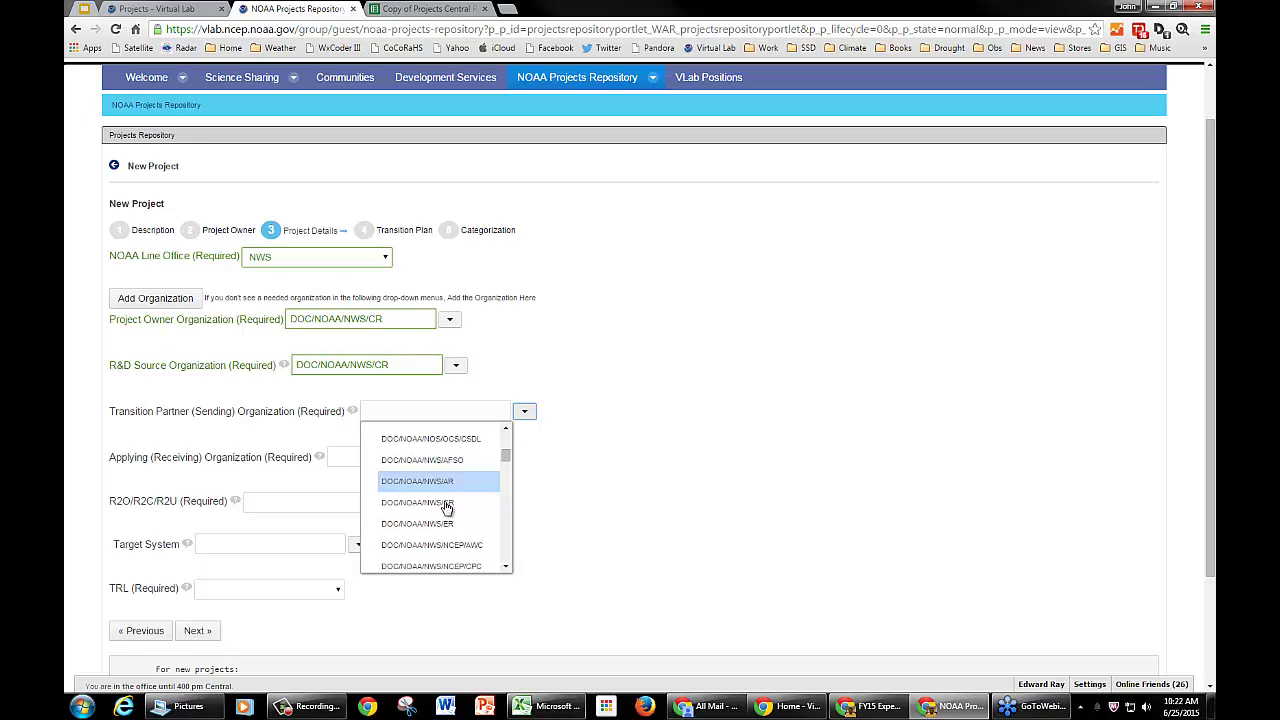
click(430, 502)
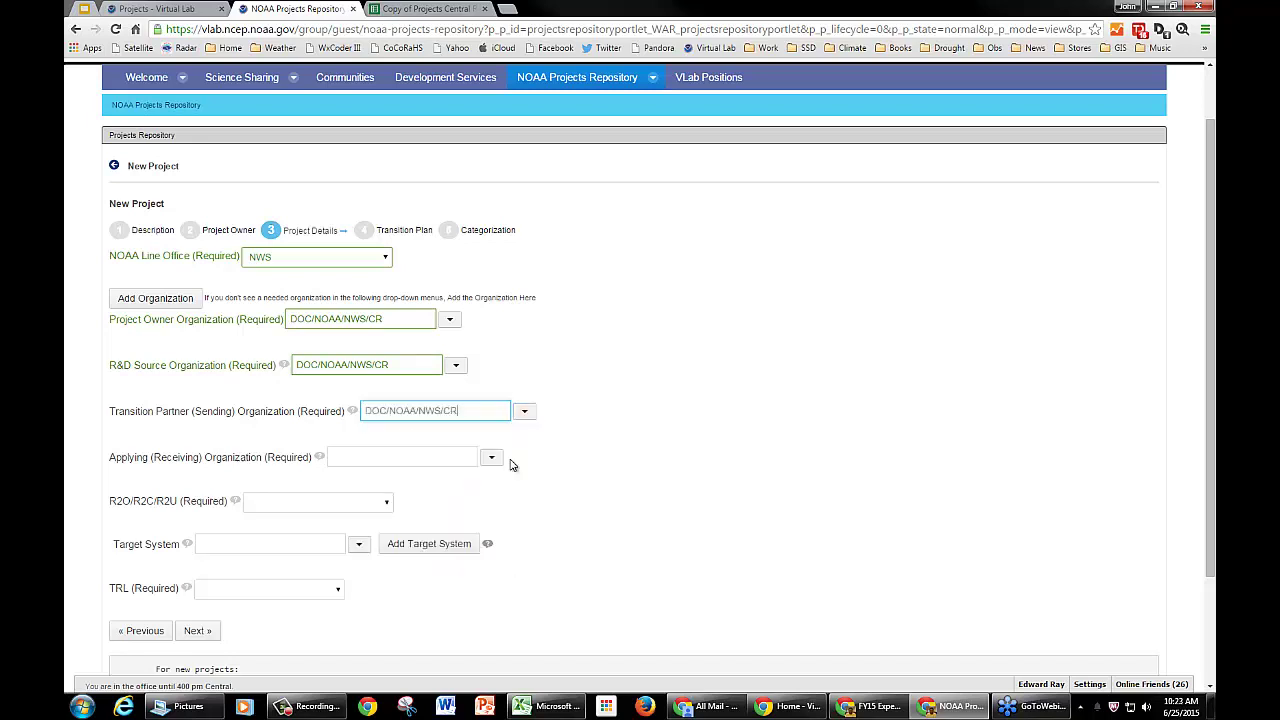
key(Tab)
click(491, 457)
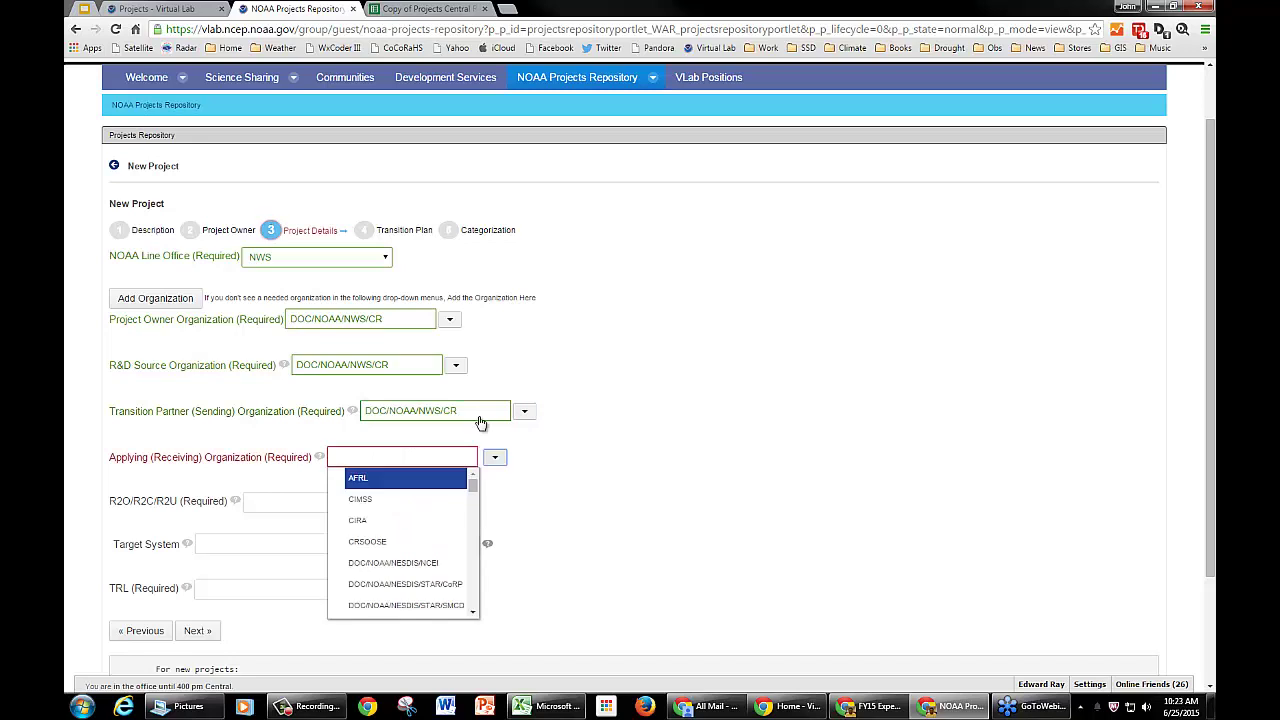
scroll(480, 423, down, 2)
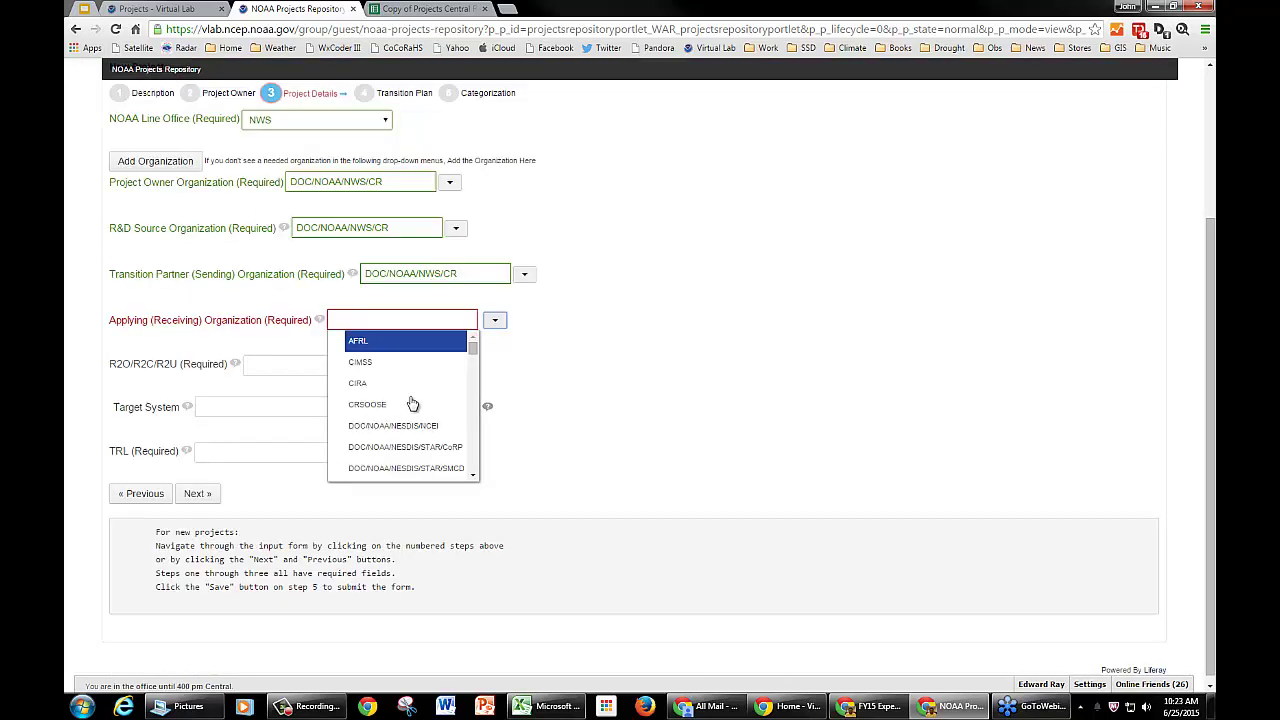
scroll(412, 403, down, 3)
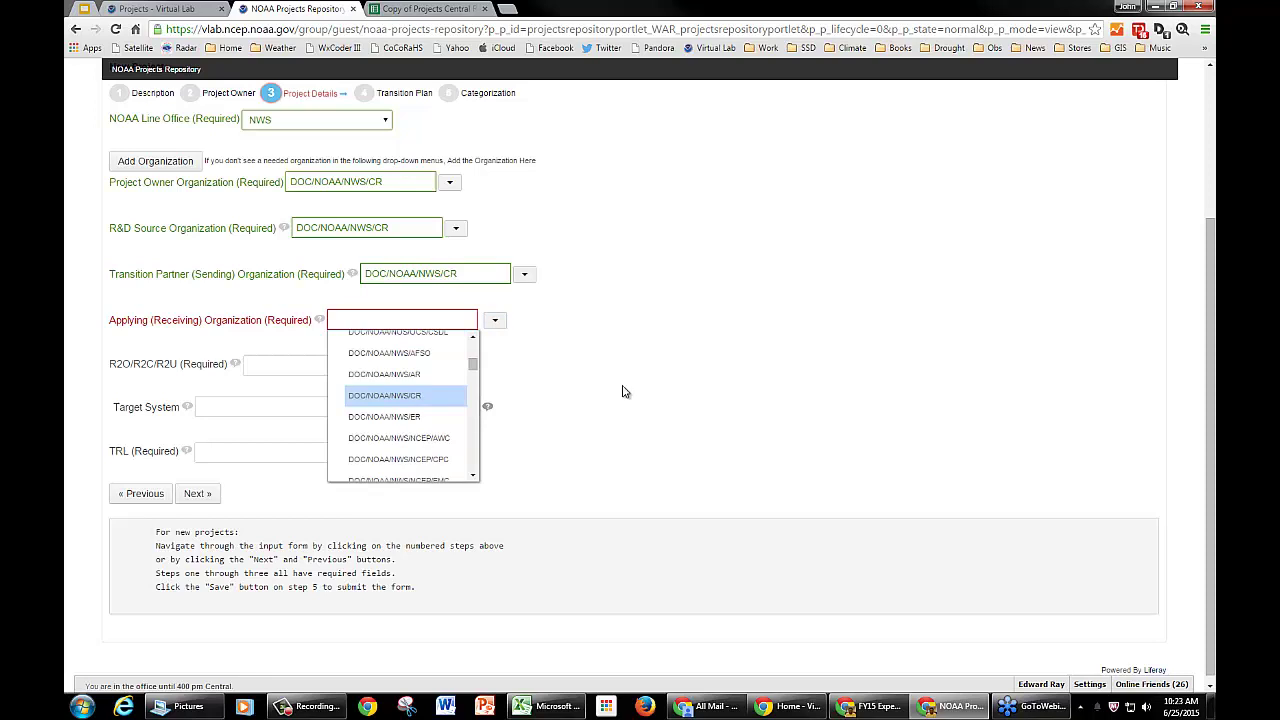
key(Return)
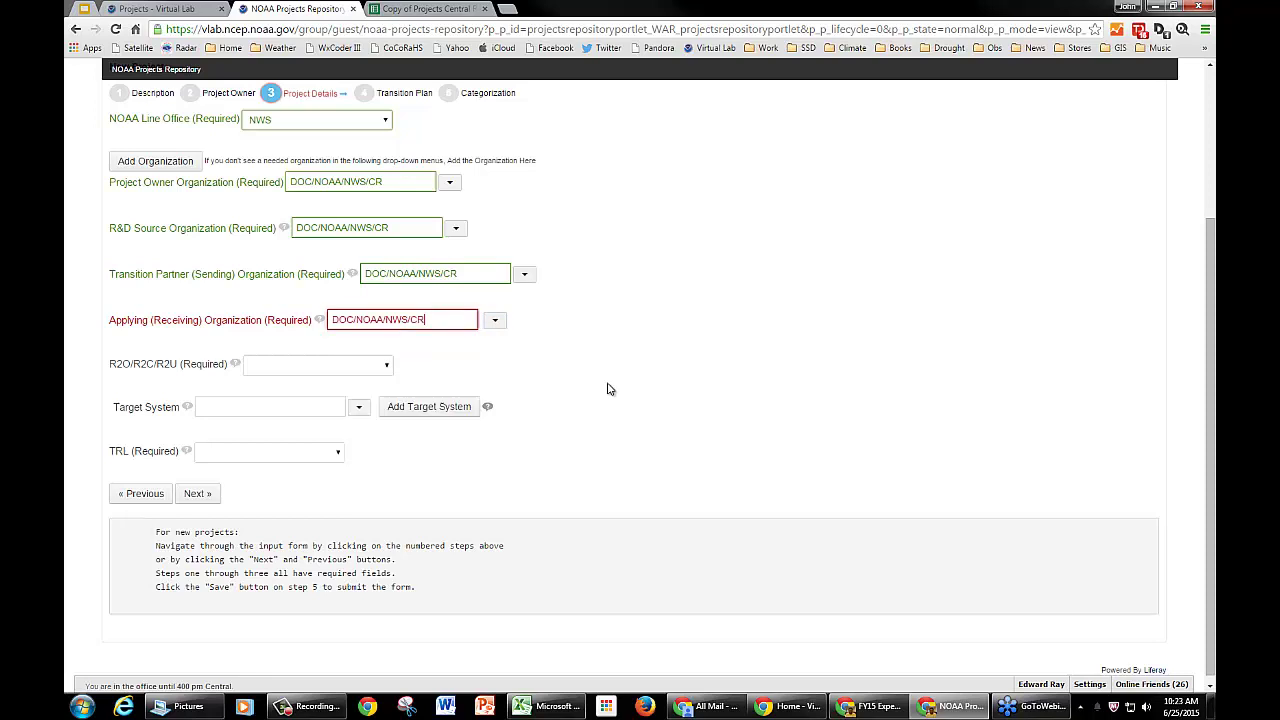
click(610, 388)
scroll(378, 250, up, 1)
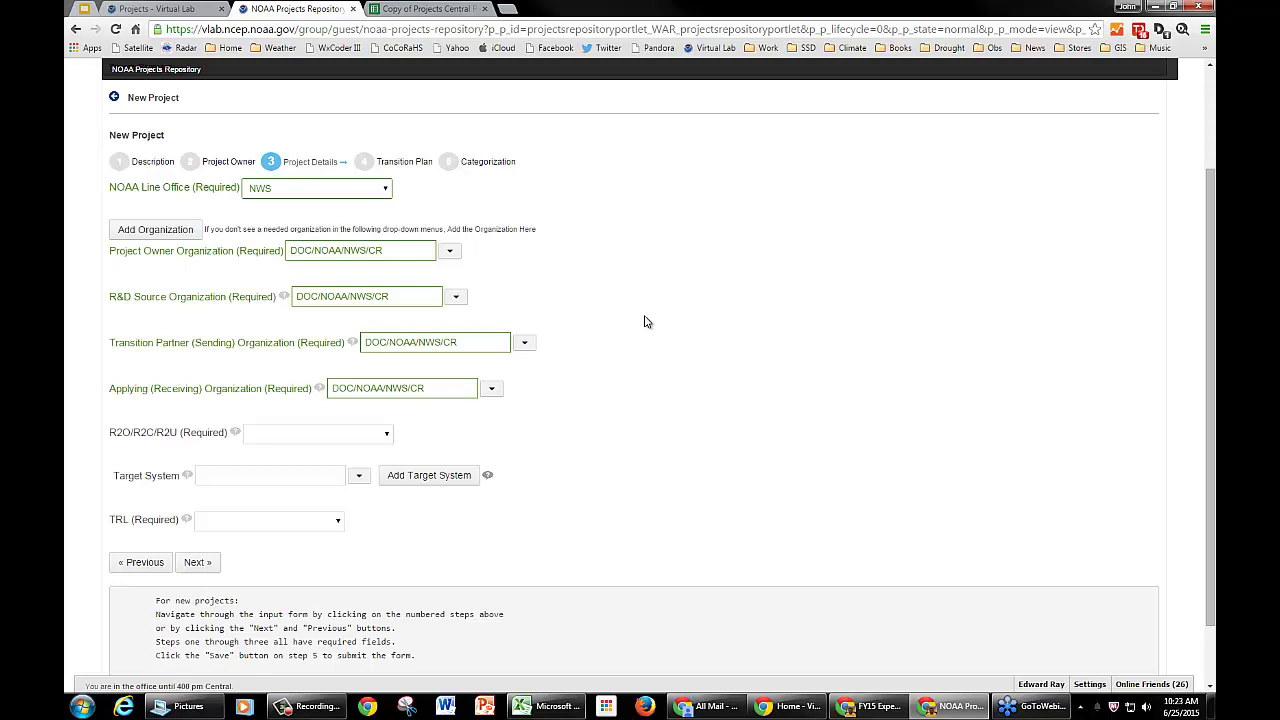
click(492, 392)
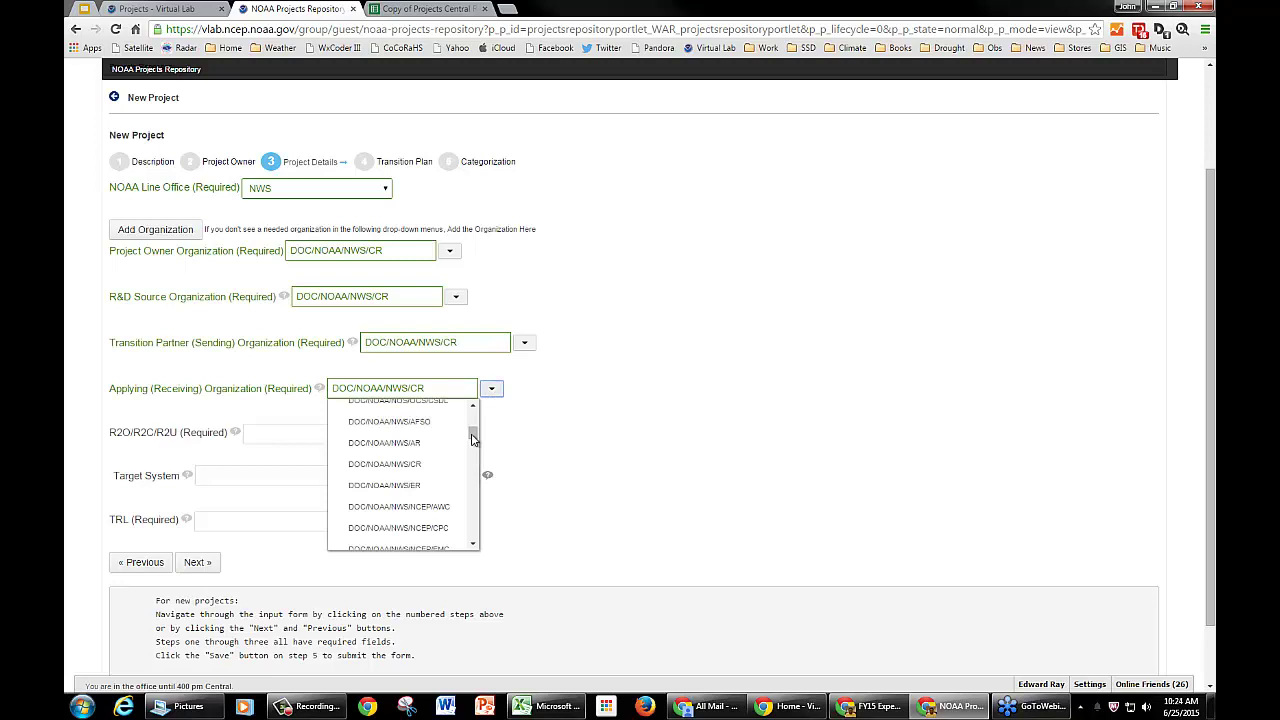
scroll(474, 450, down, 2)
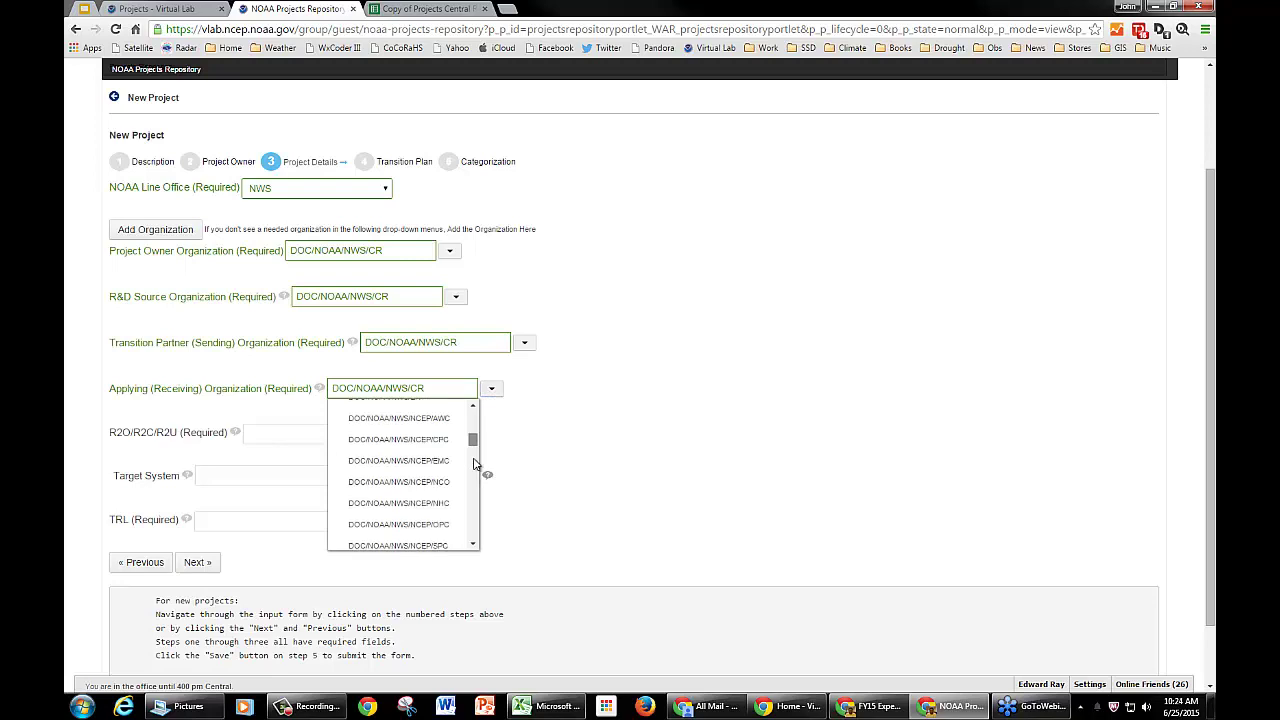
scroll(474, 465, down, 5)
scroll(474, 470, down, 3)
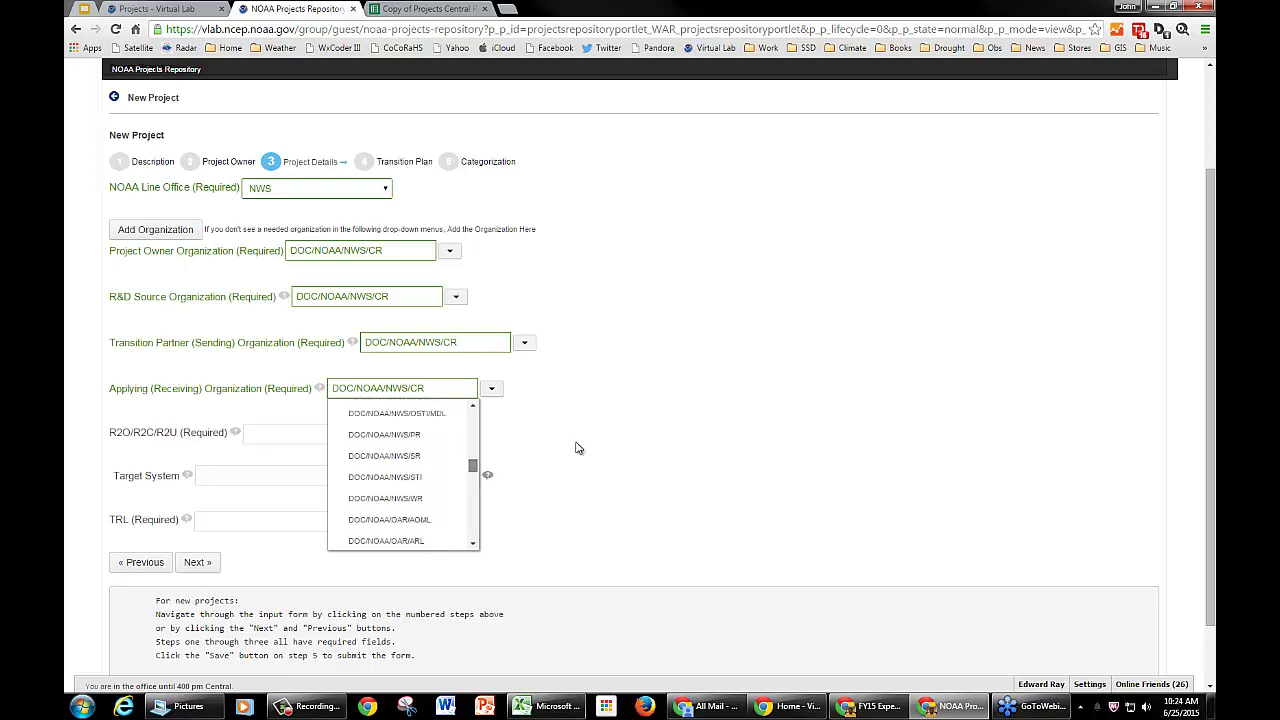
click(576, 448)
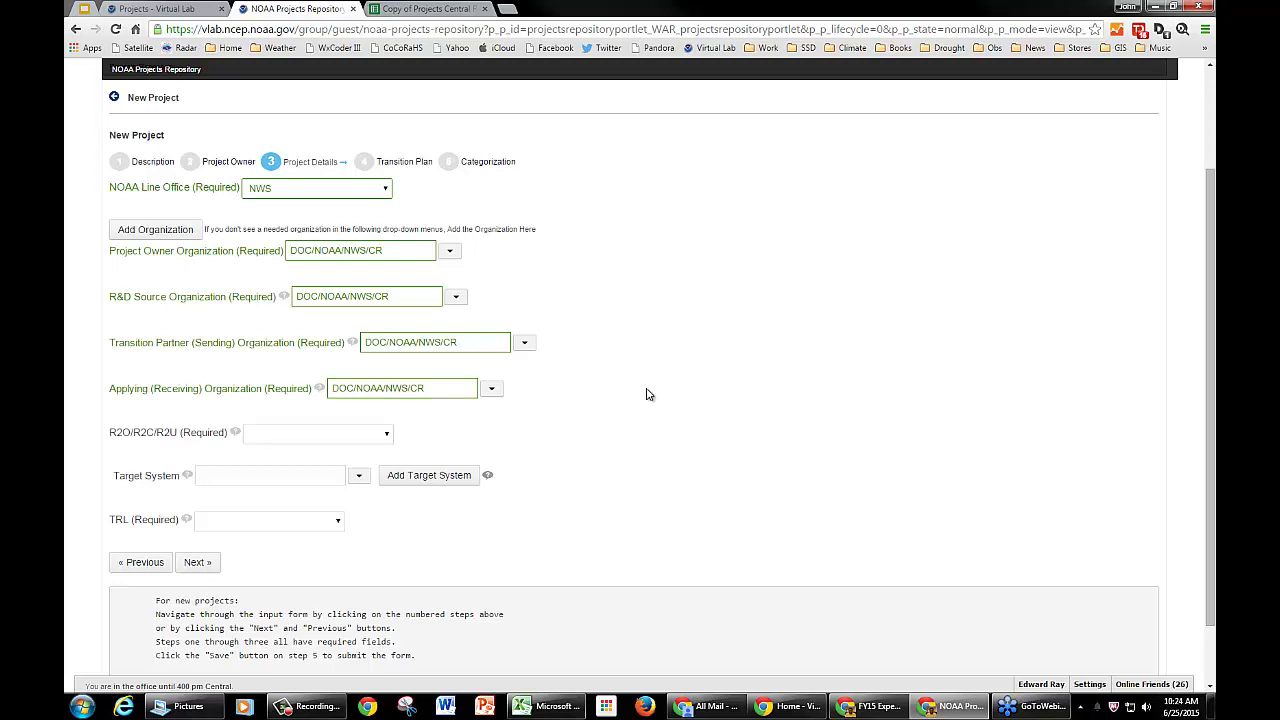
Step: Open the User's Guide Submitting Projects section and its Step 3 Field Definitions link
click(158, 10)
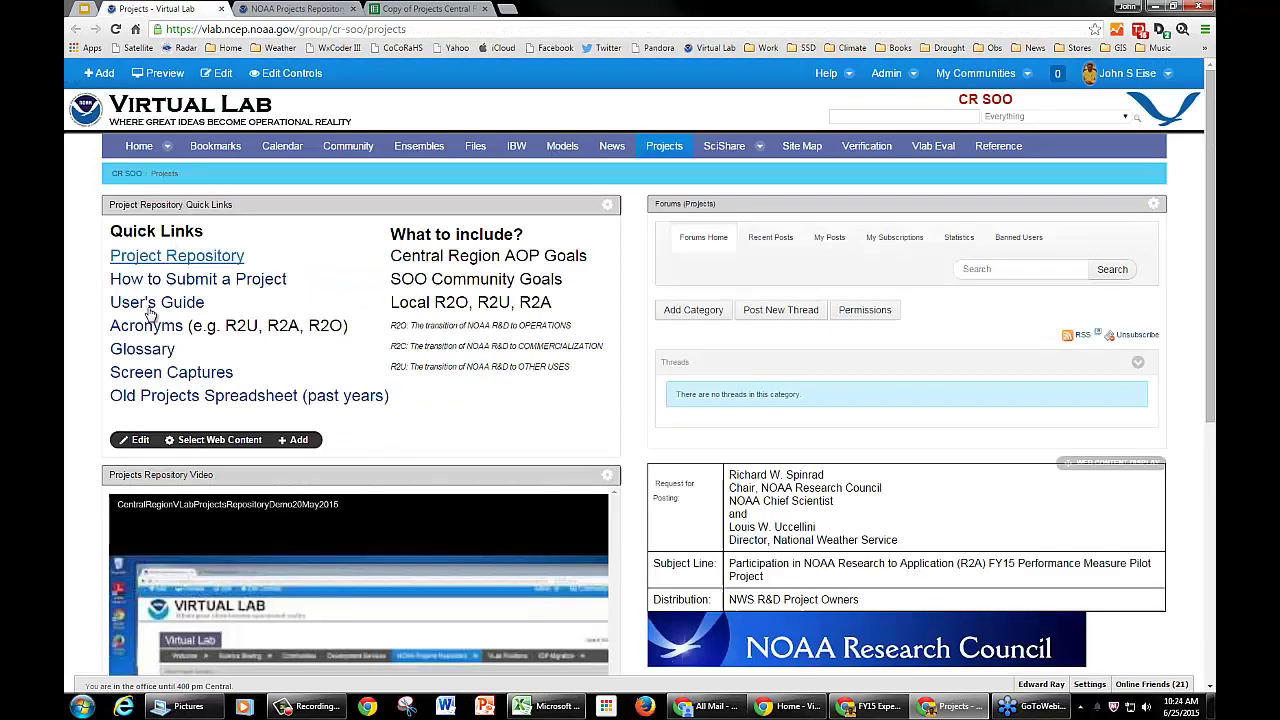
click(154, 301)
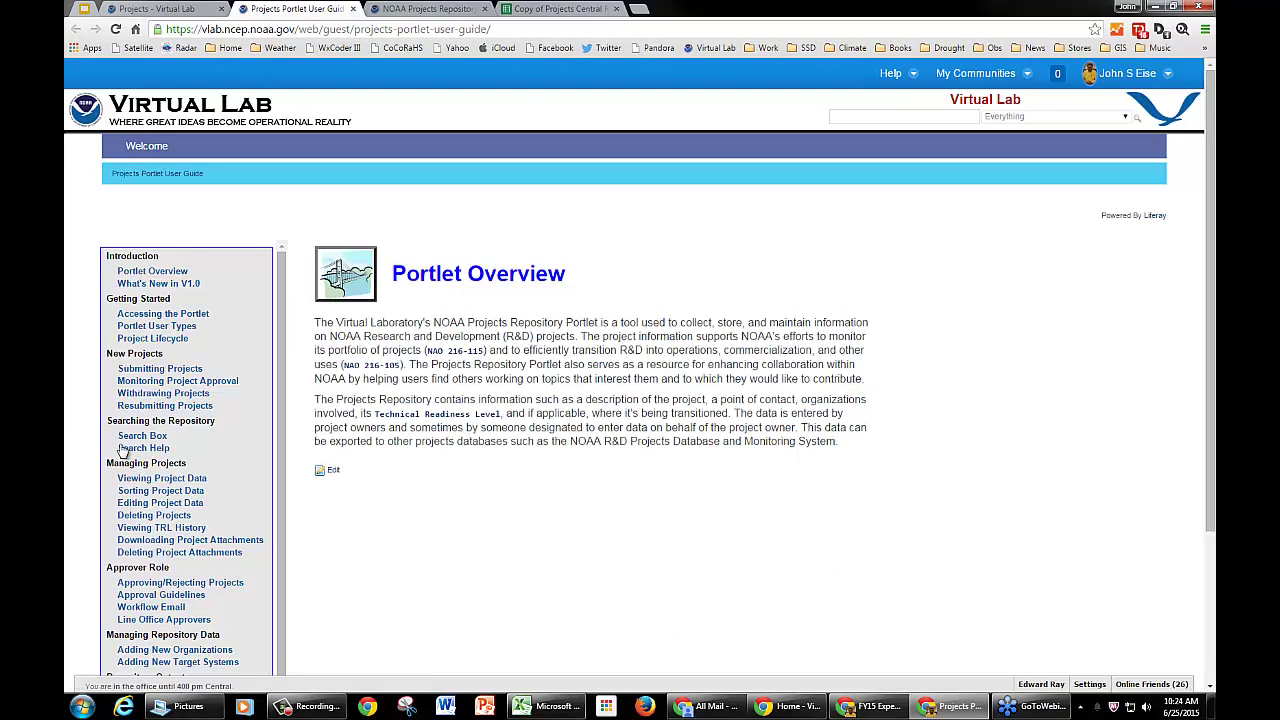
click(122, 451)
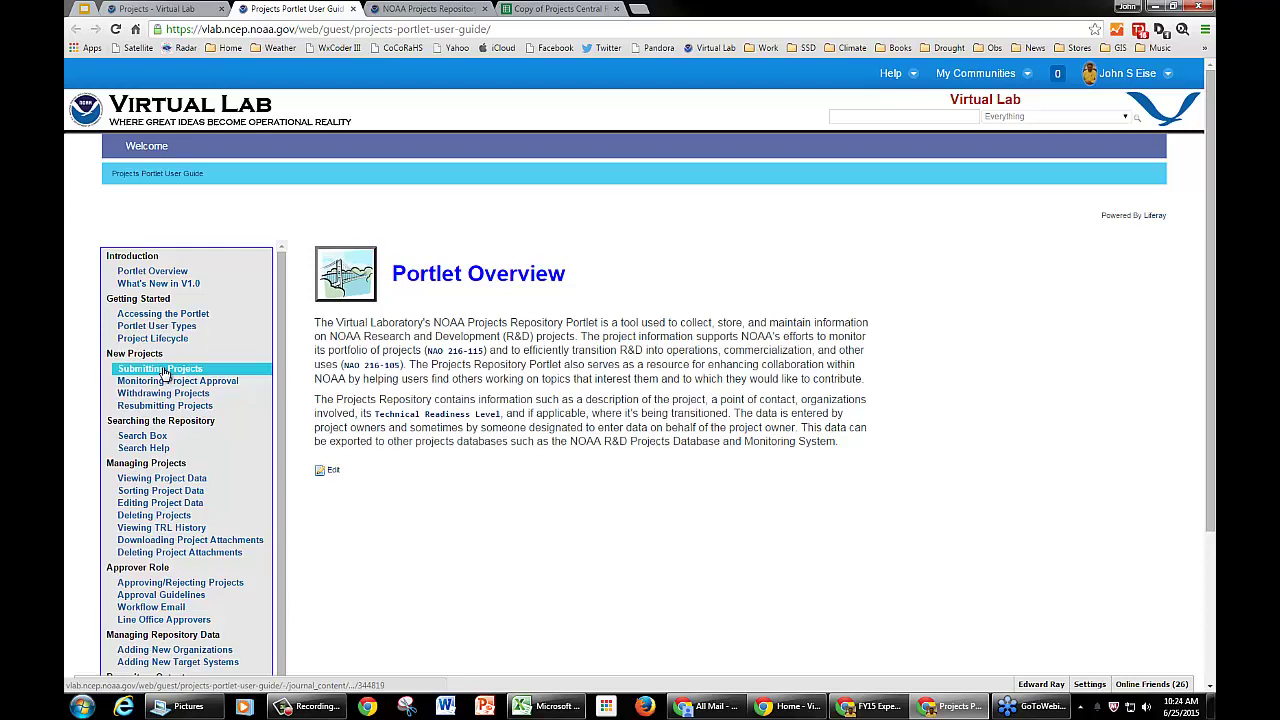
click(165, 372)
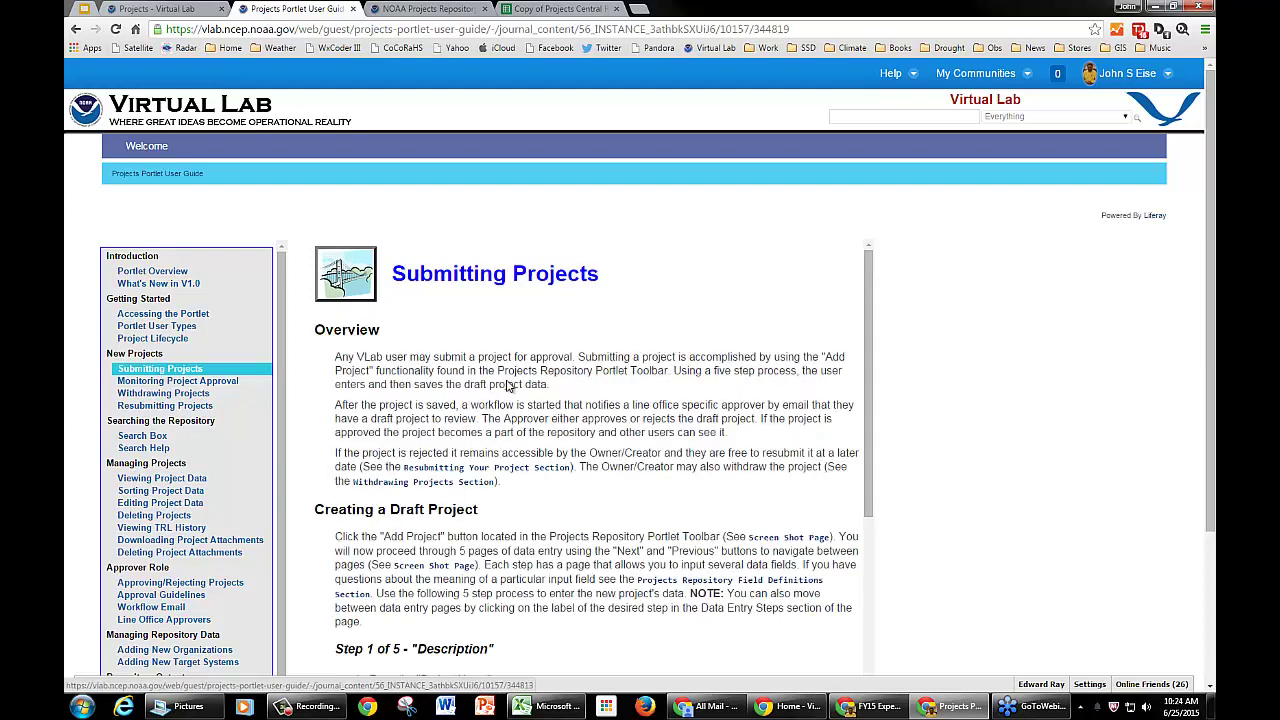
scroll(510, 385, down, 3)
scroll(507, 378, down, 2)
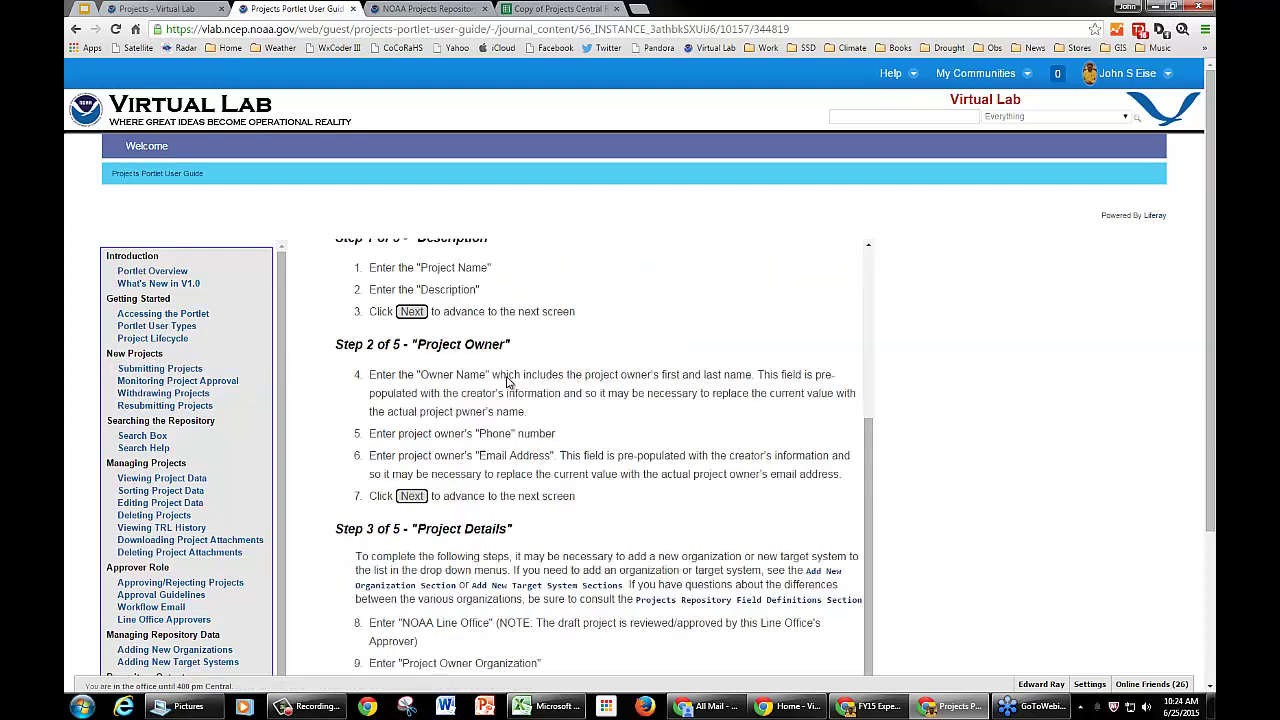
scroll(507, 380, down, 1)
scroll(507, 383, down, 2)
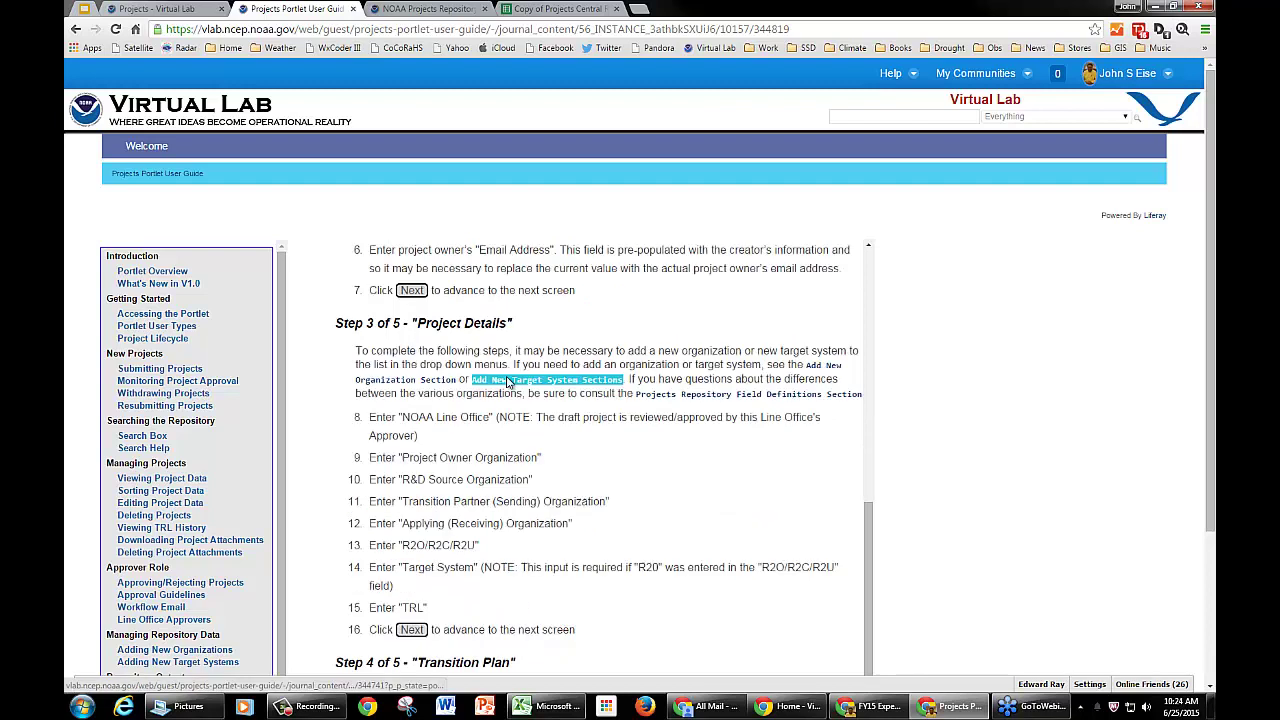
scroll(507, 383, down, 1)
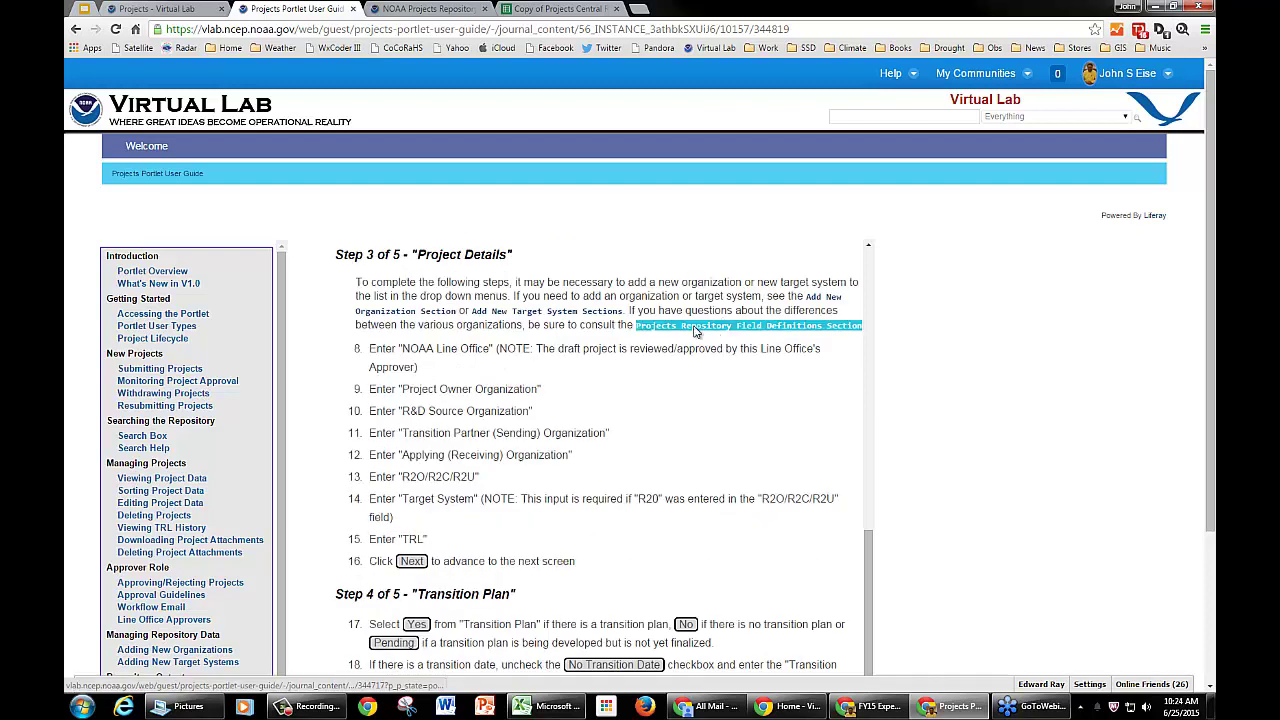
click(697, 330)
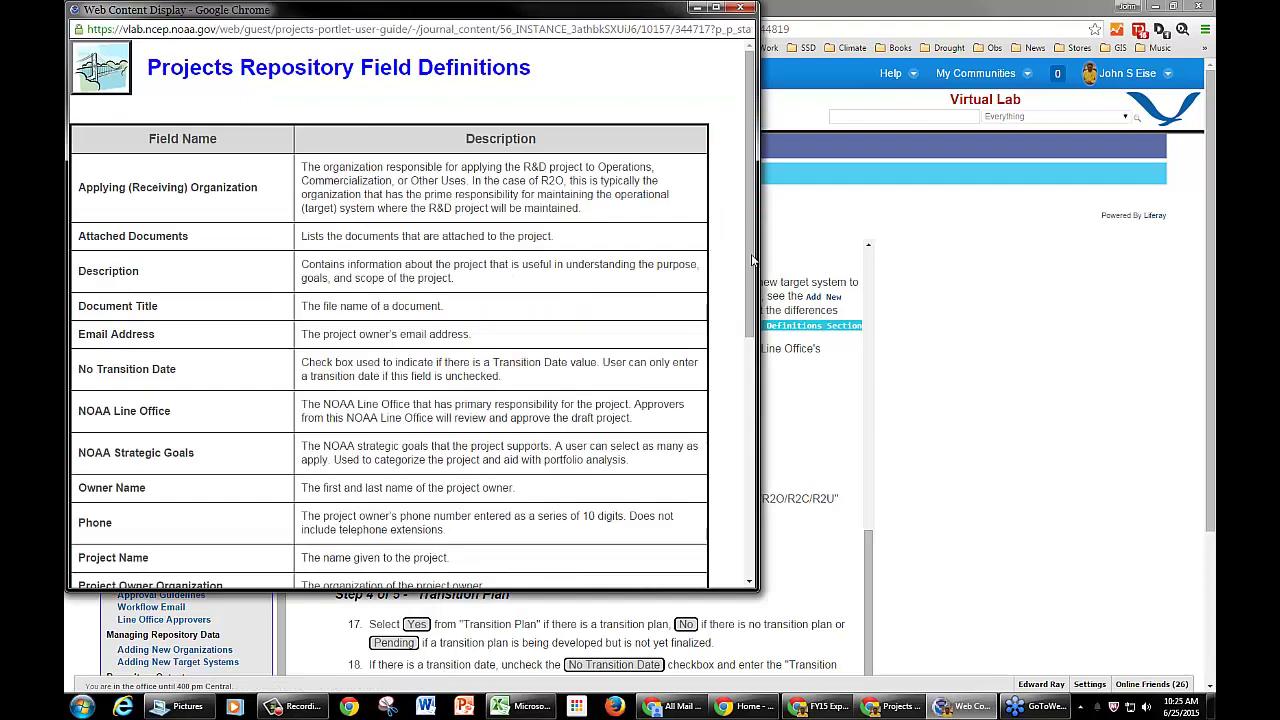
Step: Read through the field definitions, highlighting the Project Owner Organization entry
drag(753, 260, 759, 414)
scroll(760, 369, down, 2)
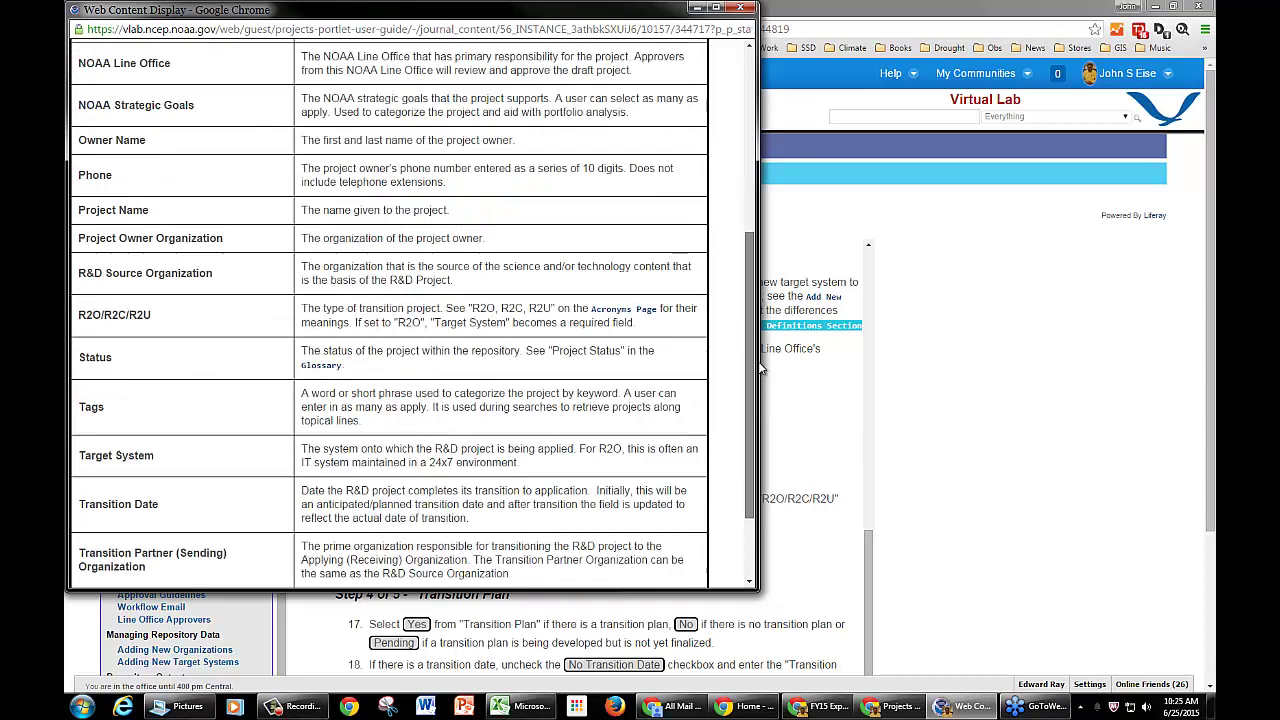
scroll(750, 365, up, 2)
scroll(229, 350, up, 1)
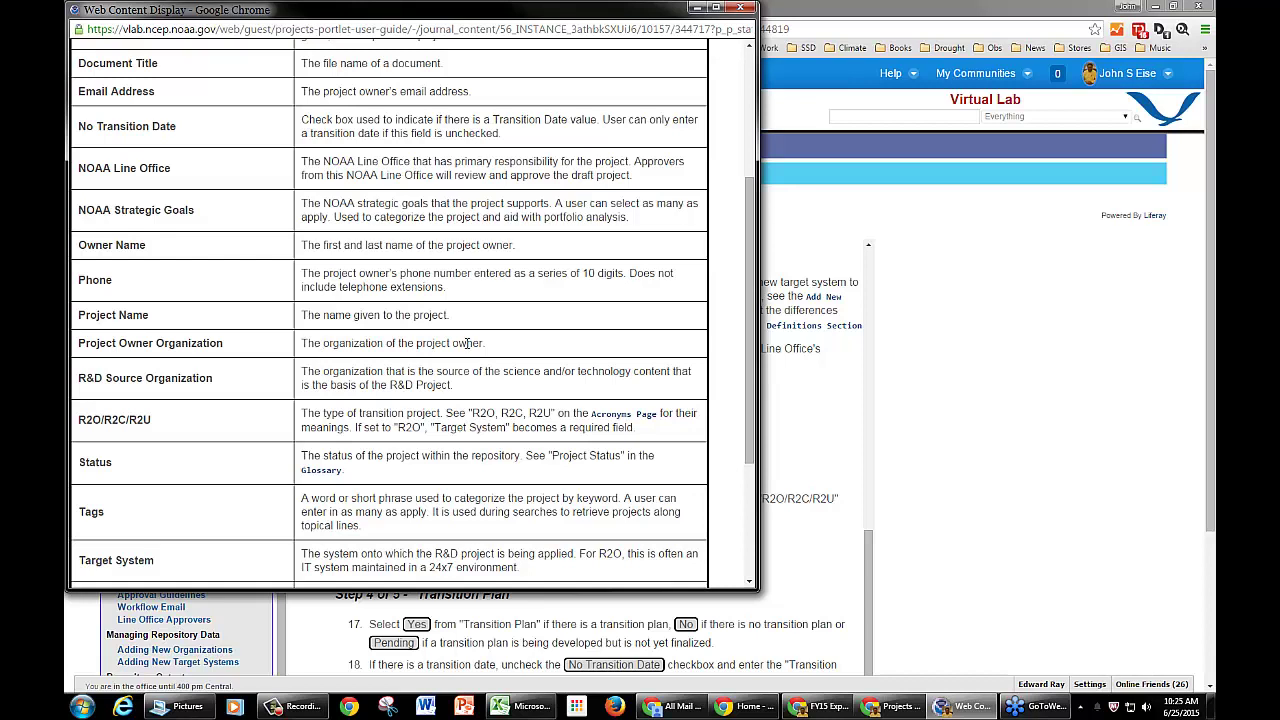
drag(301, 343, 547, 342)
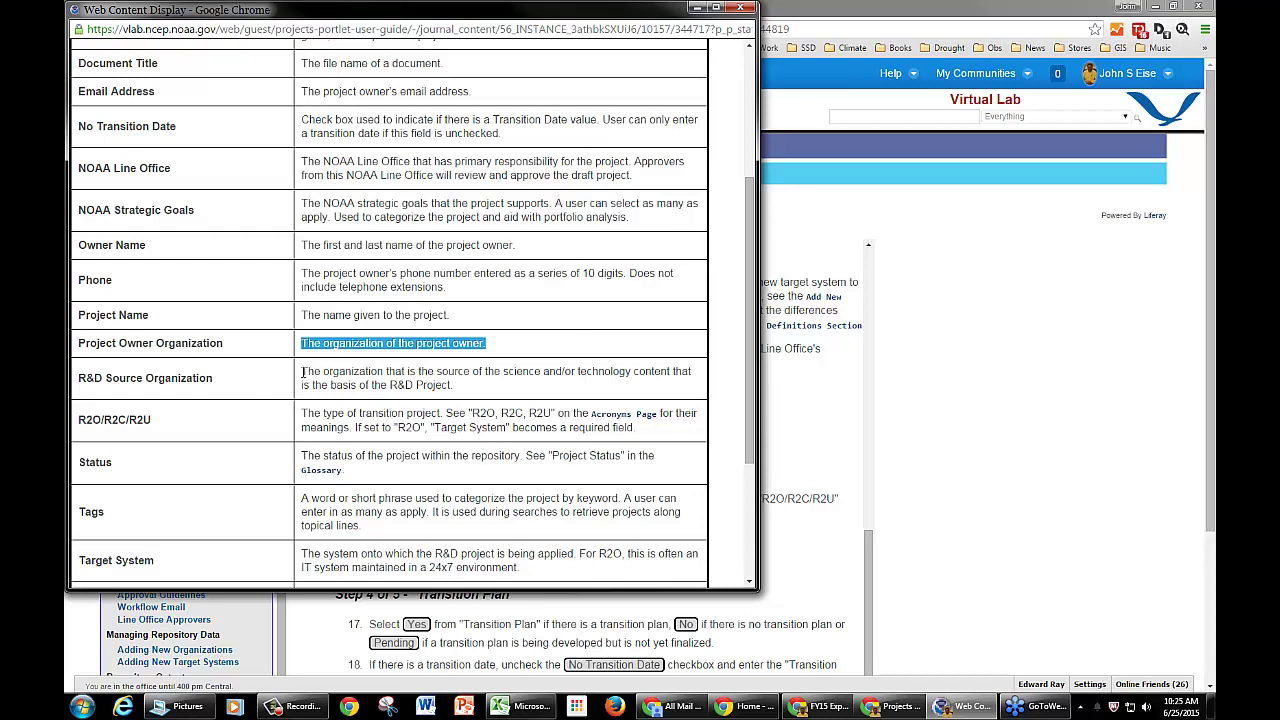
drag(302, 372, 303, 379)
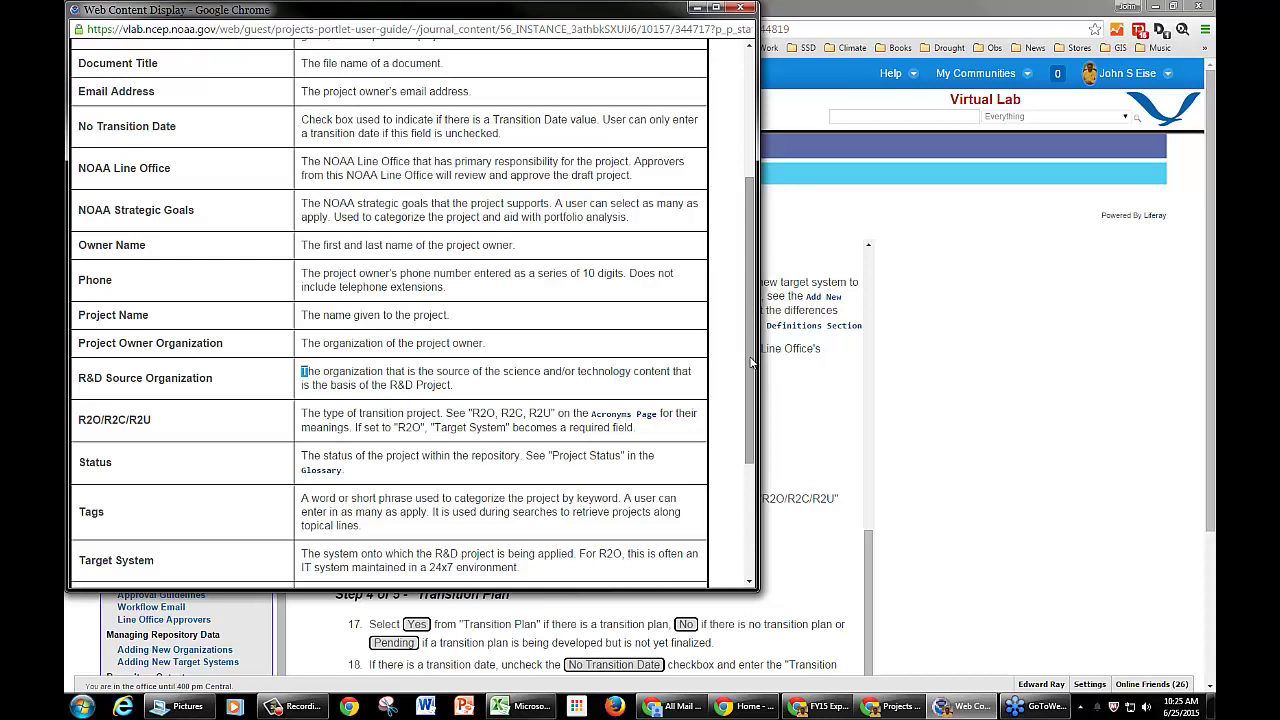
Step: Scroll the definitions down to TRL and back, then move the window right
drag(751, 363, 751, 475)
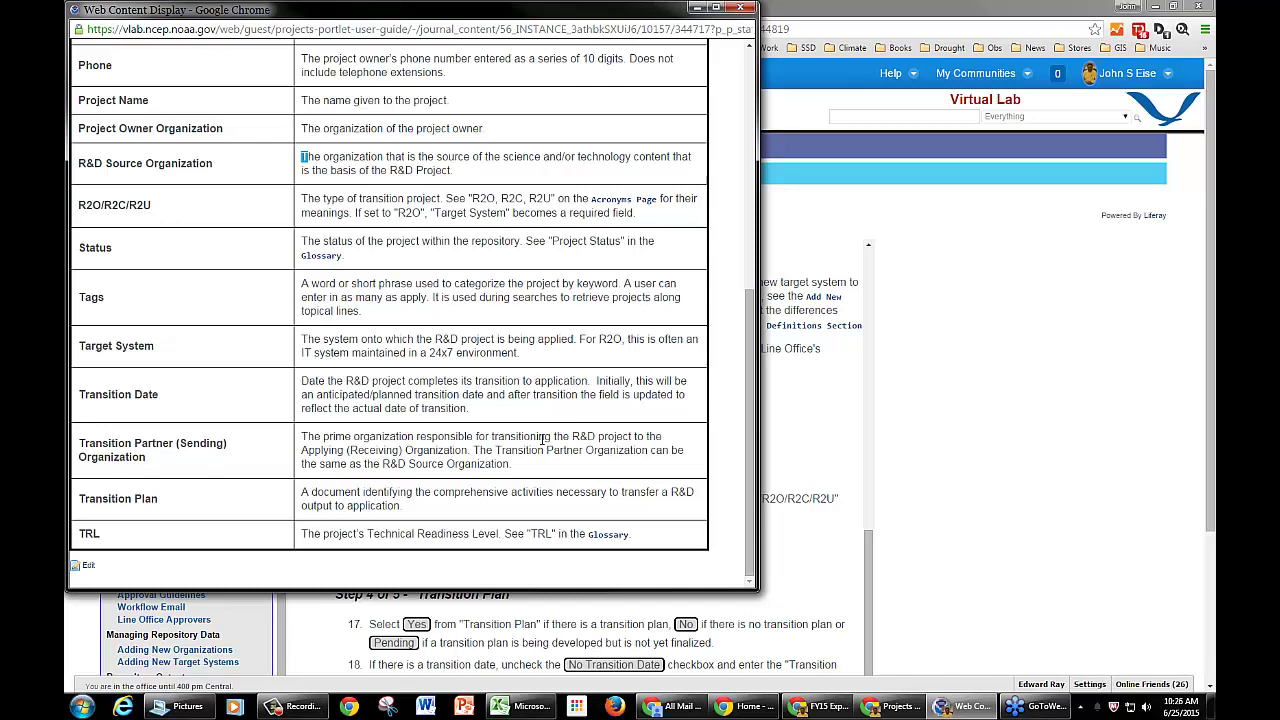
scroll(762, 312, up, 3)
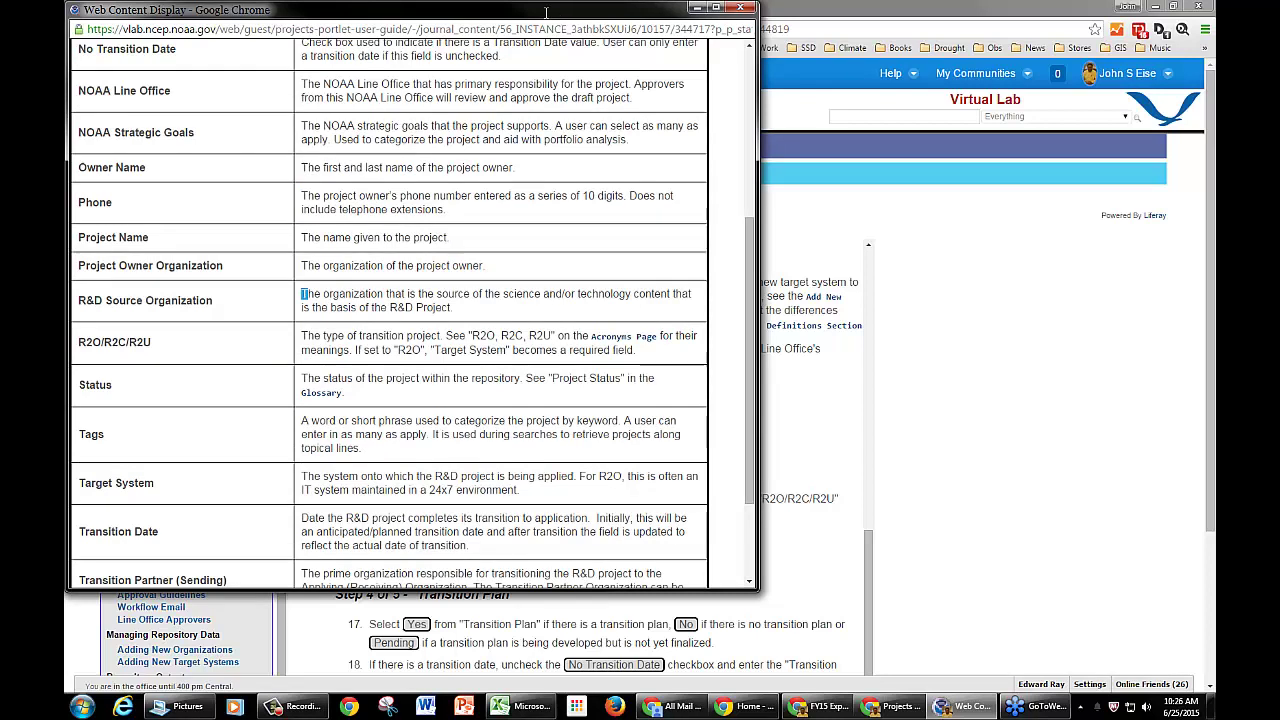
scroll(546, 12, up, 3)
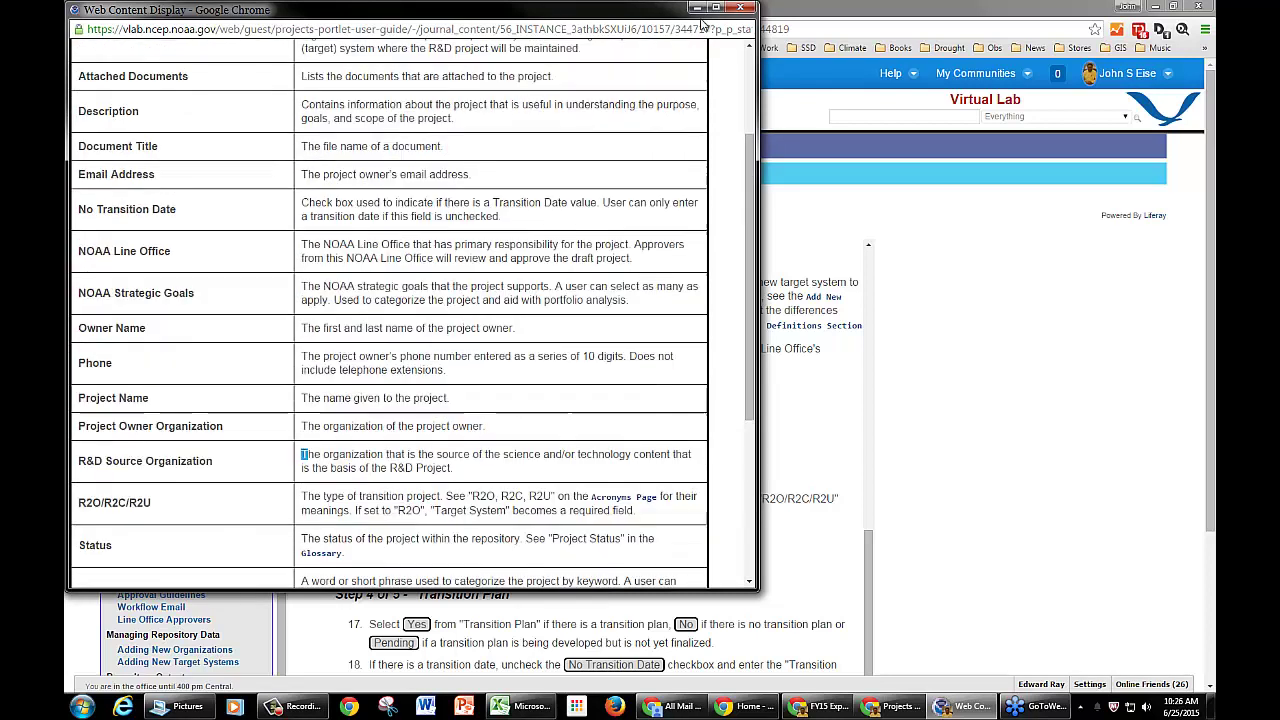
drag(702, 18, 931, 28)
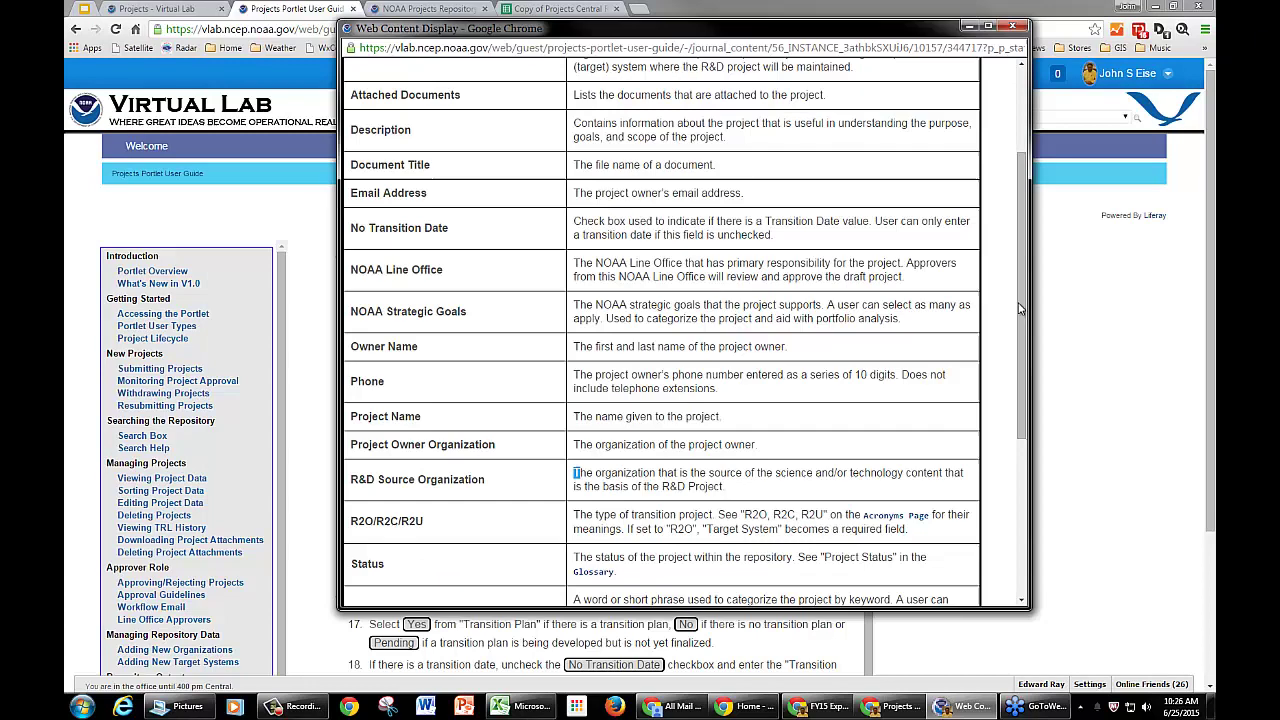
Step: Scroll the definitions back to the top at Applying (Receiving) Organization and nudge the window left and down
drag(1020, 308, 1020, 190)
scroll(637, 197, up, 1)
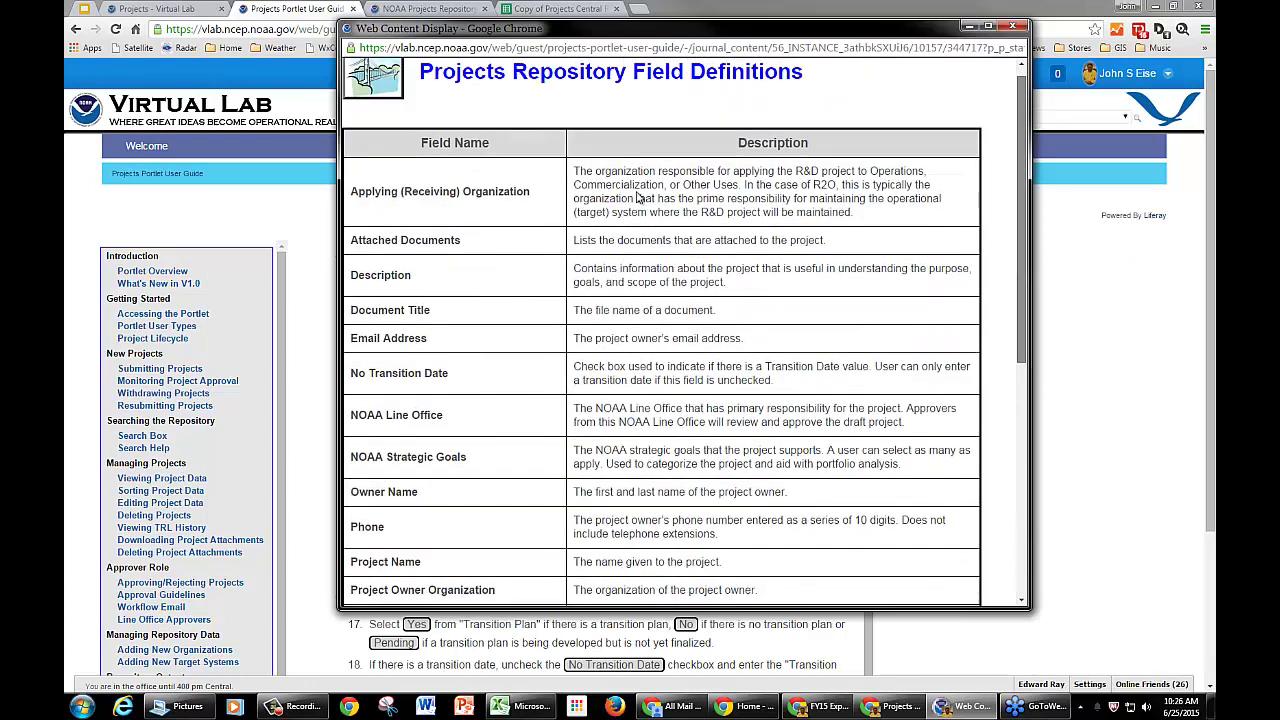
scroll(390, 208, up, 1)
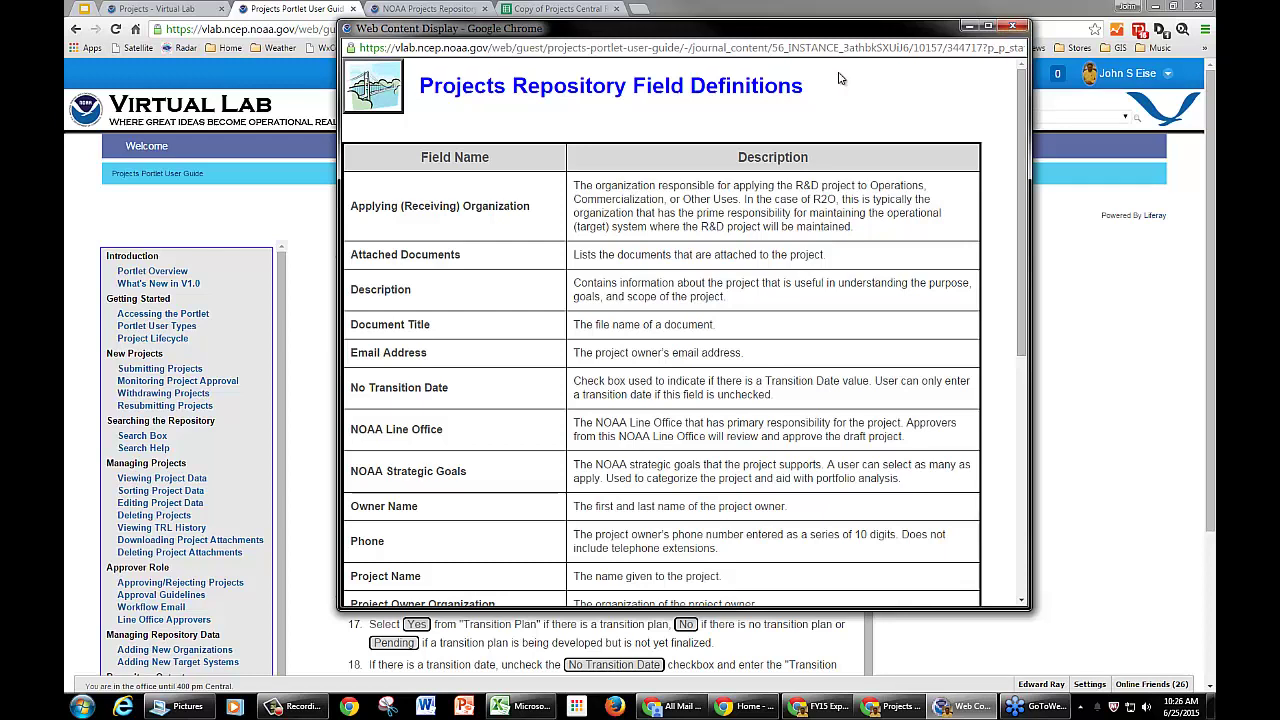
drag(620, 28, 597, 72)
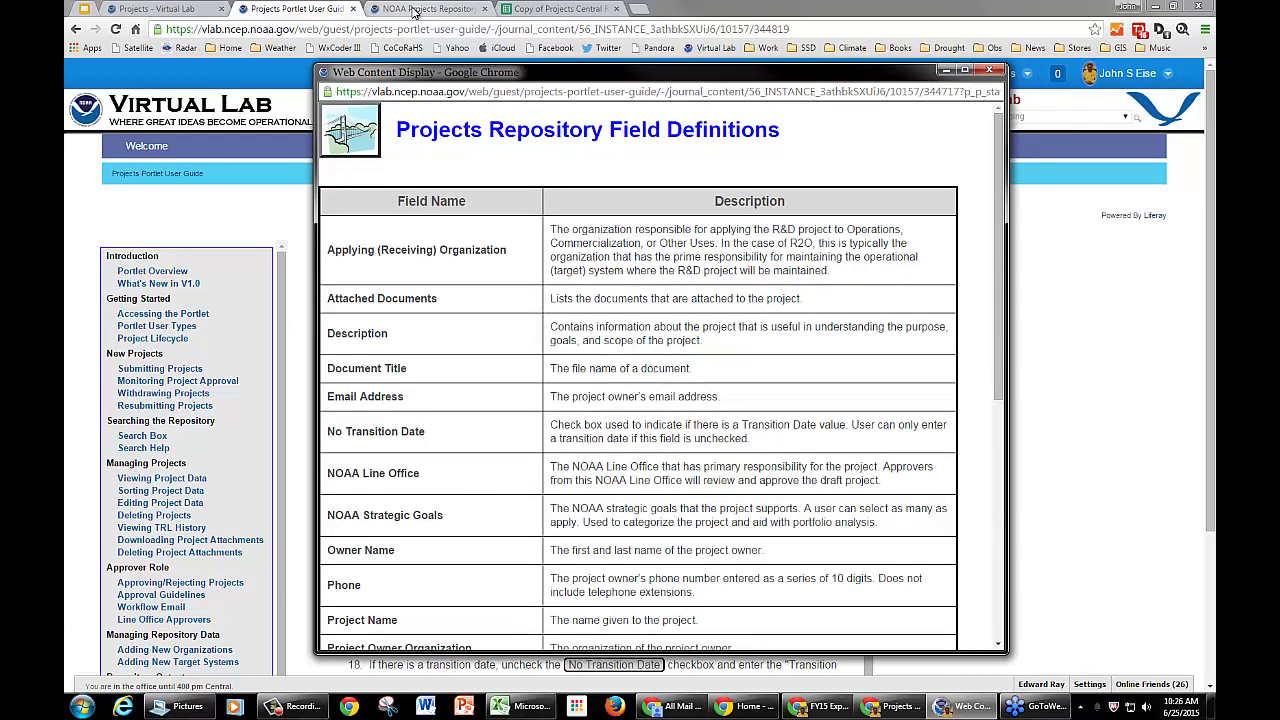
Step: Return to the New Project form and set R2O/R2C/R2U to R2O
click(414, 11)
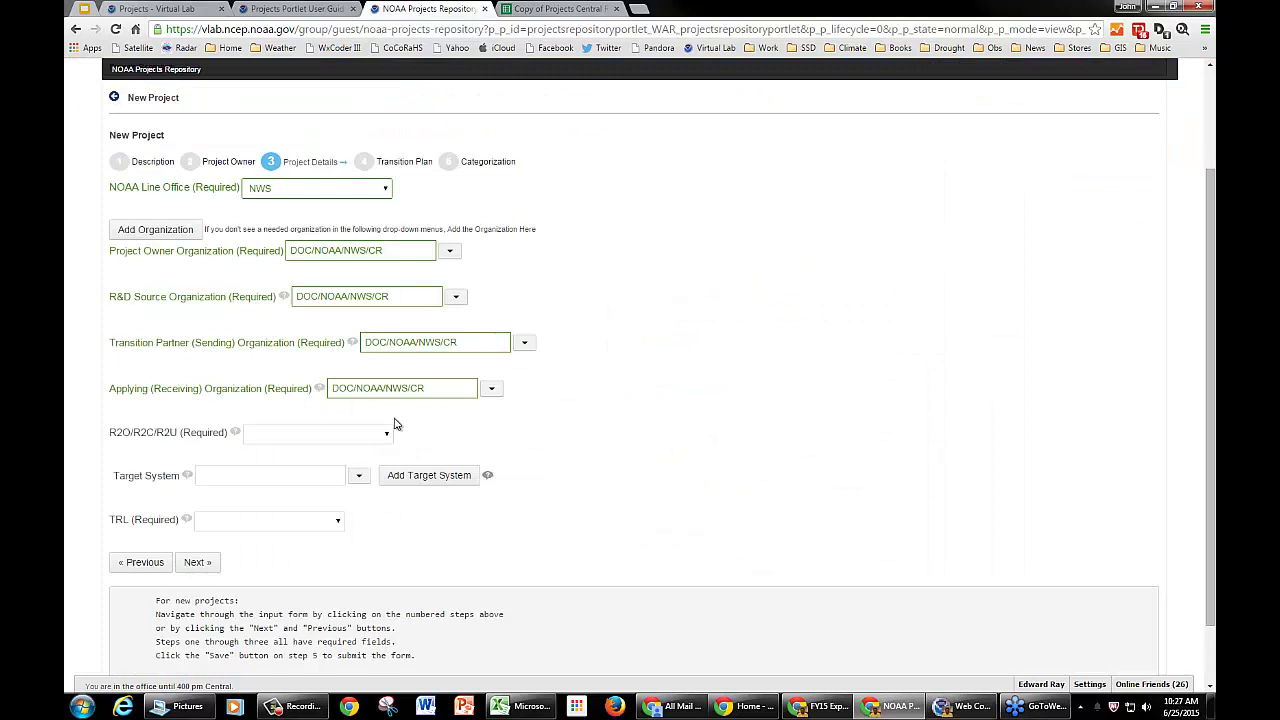
mouse_move(388, 438)
click(386, 434)
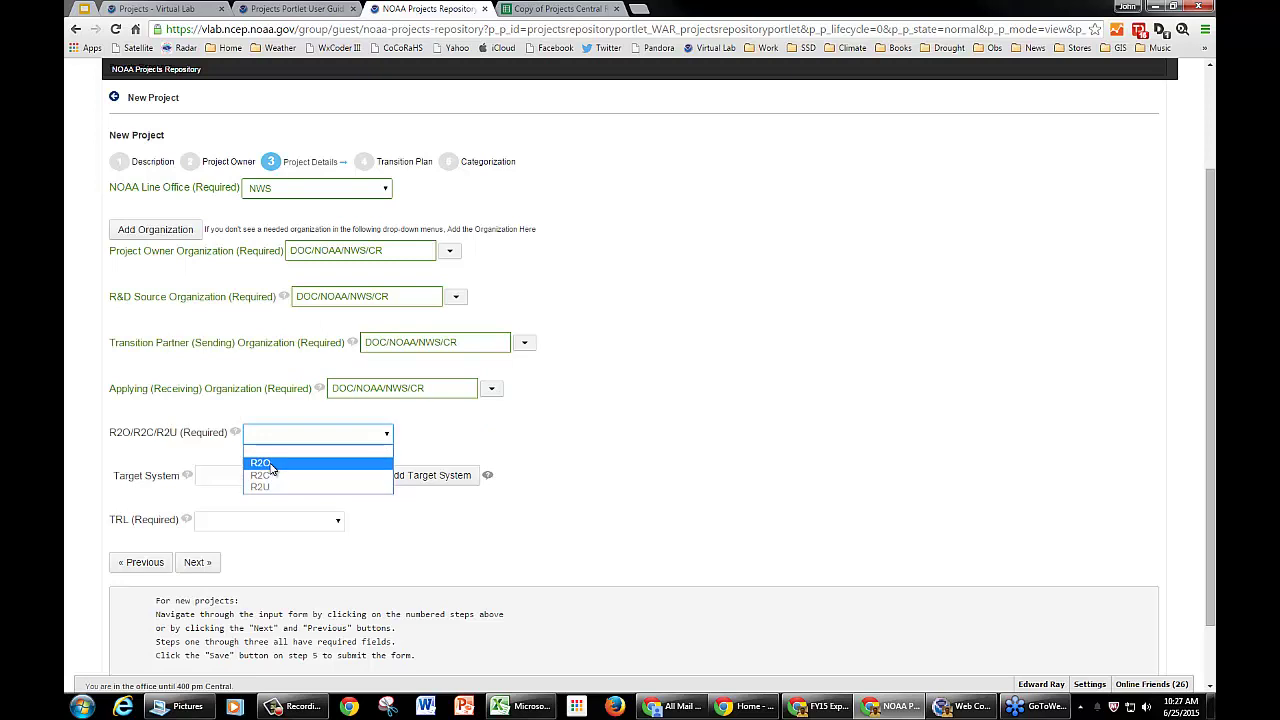
click(271, 463)
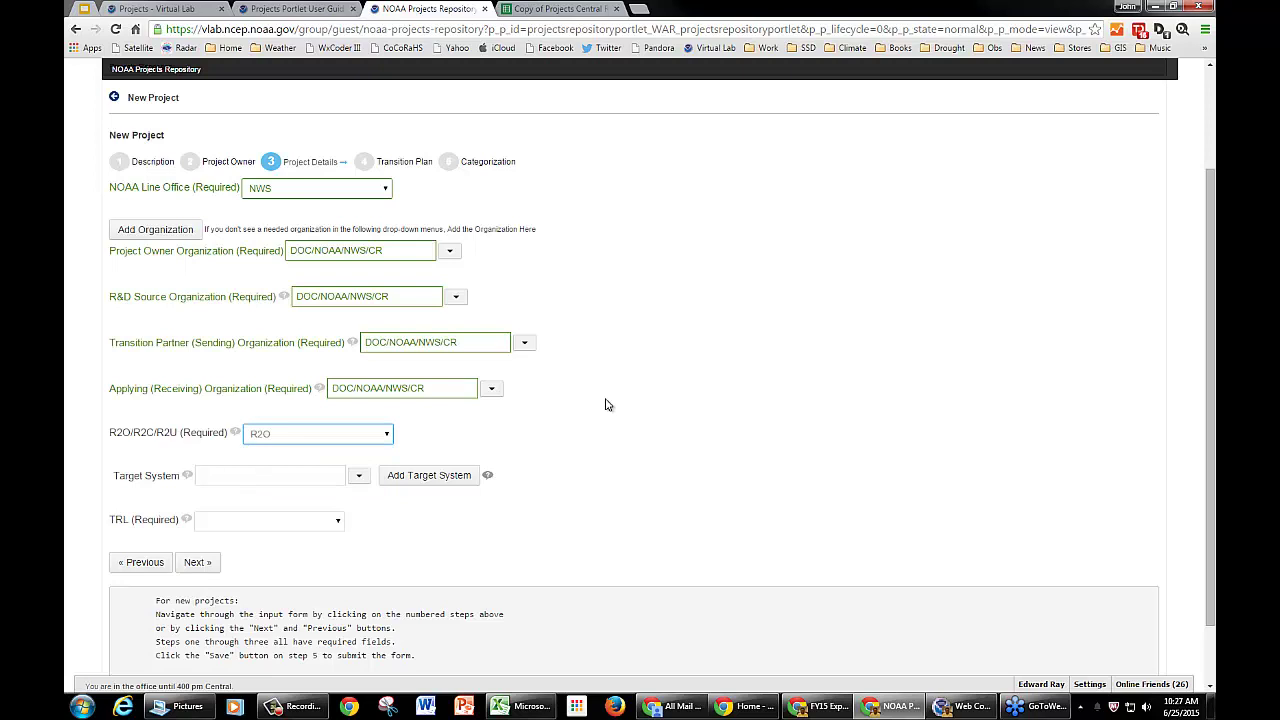
scroll(381, 417, down, 1)
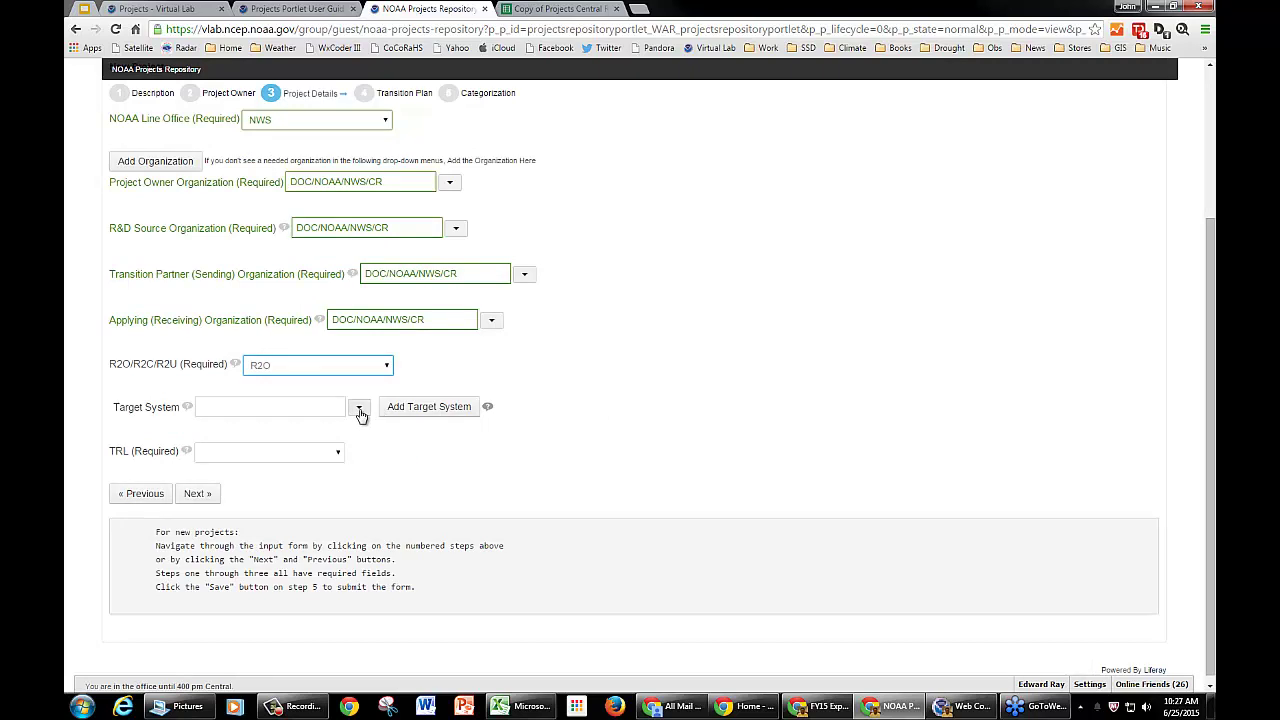
Step: Browse the Target System list and choose Not-Yet-Determined
click(358, 407)
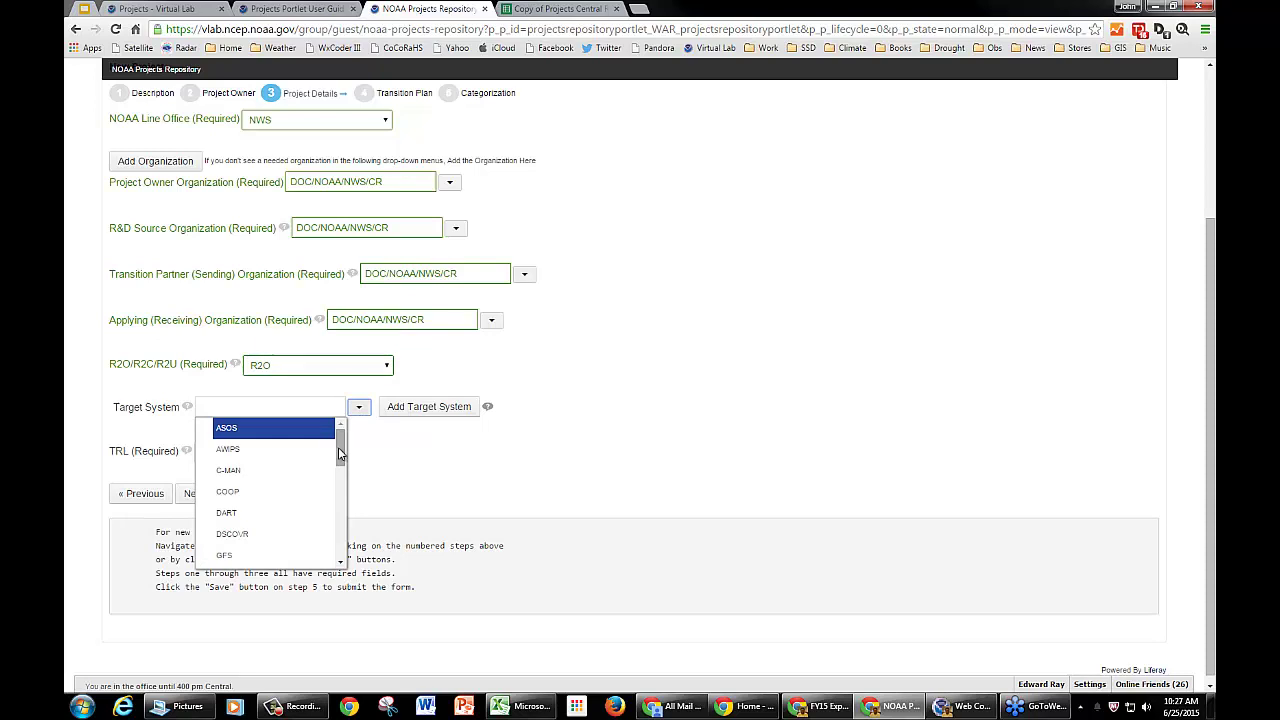
drag(340, 455, 338, 480)
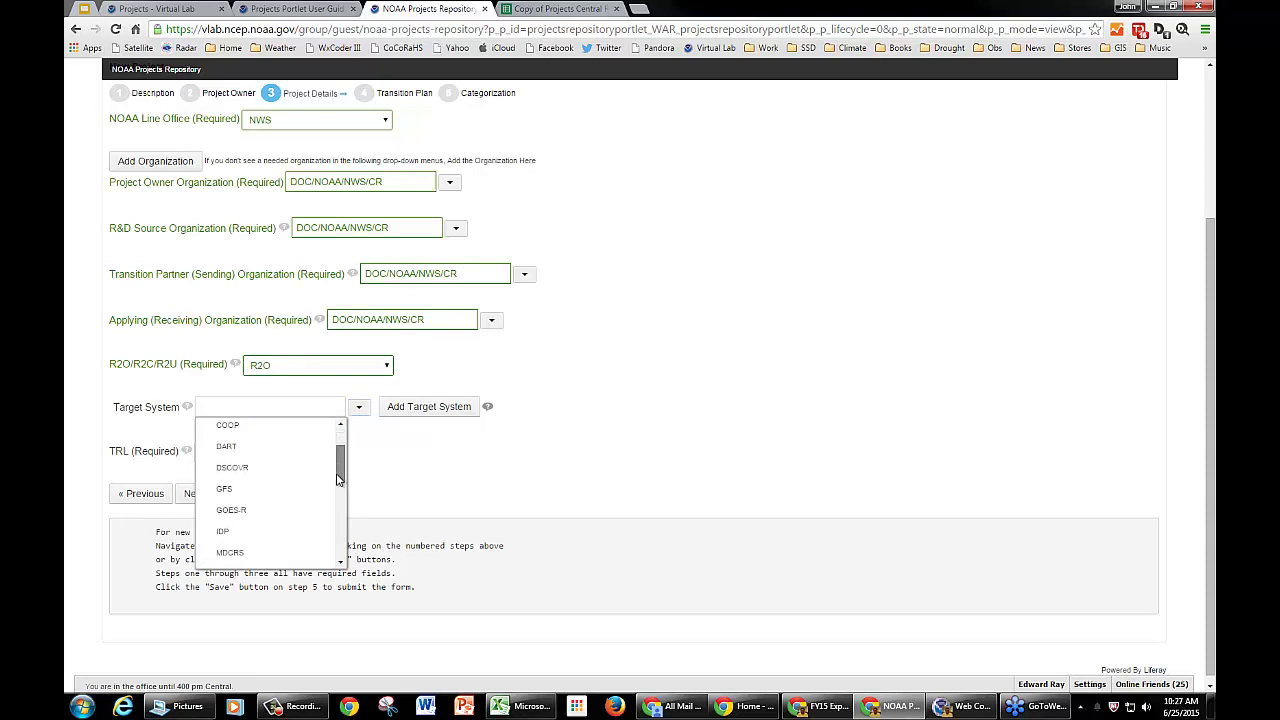
scroll(338, 481, down, 1)
scroll(248, 458, down, 1)
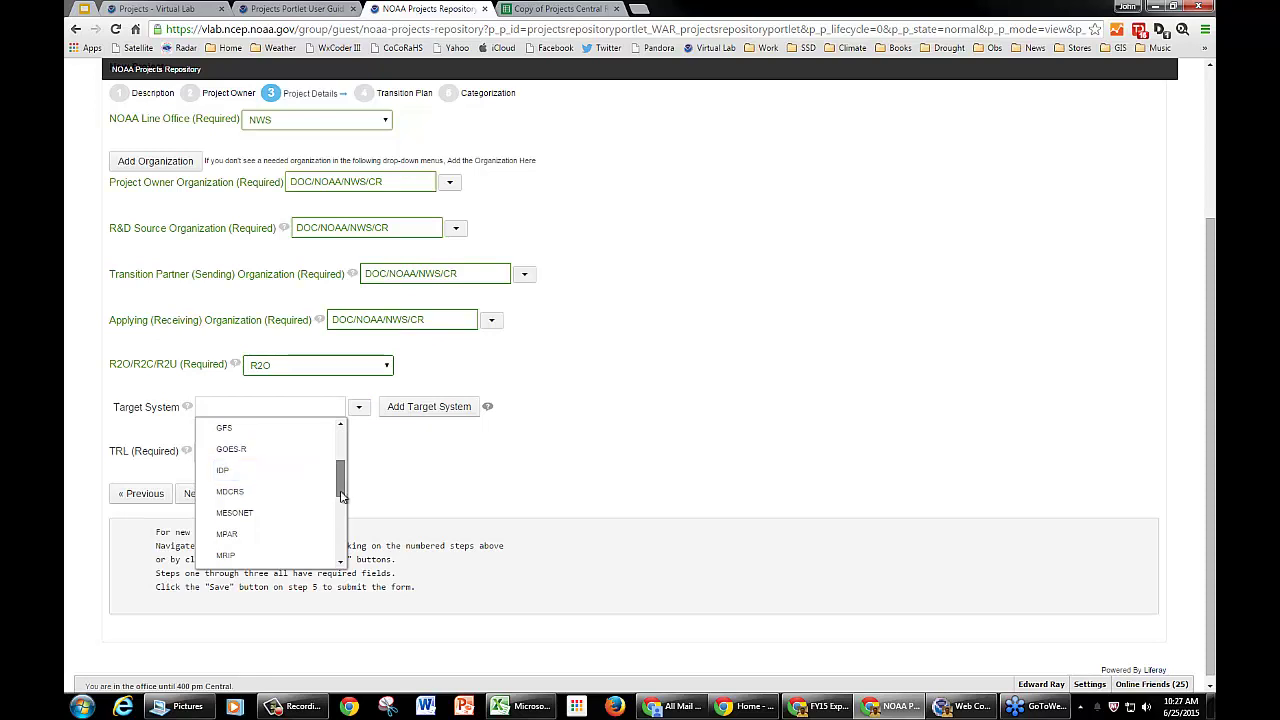
drag(341, 497, 341, 526)
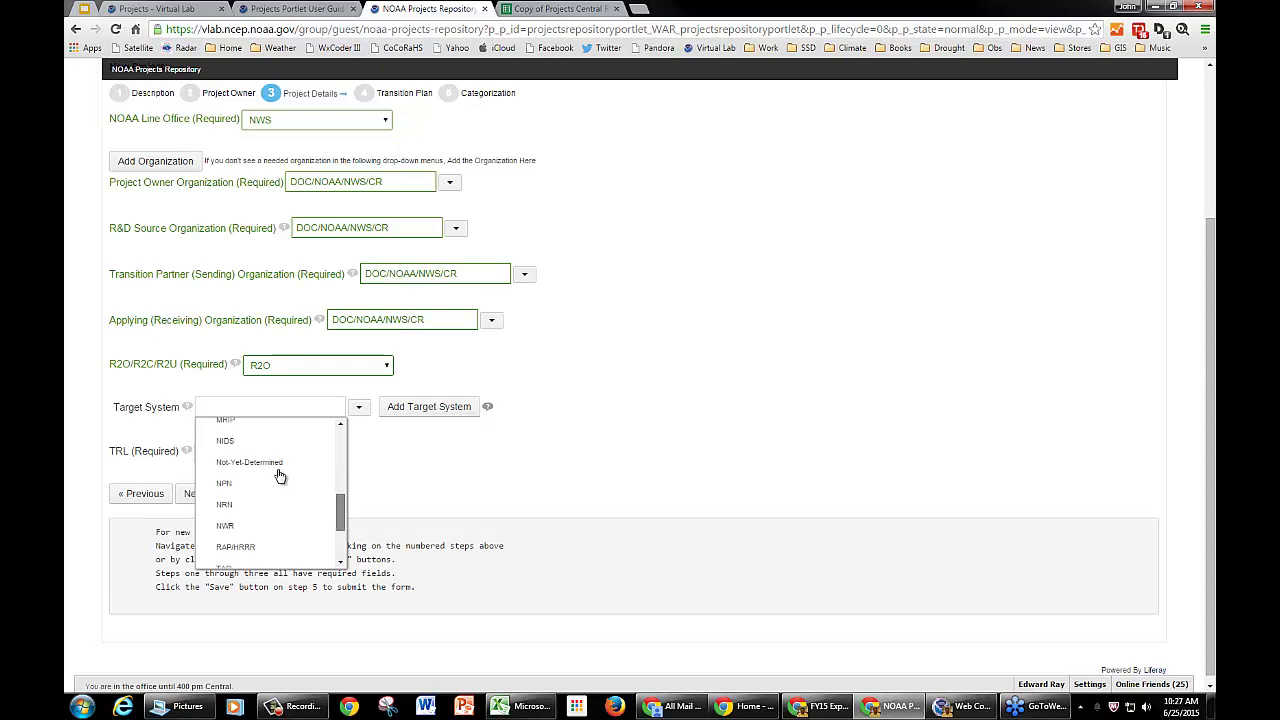
scroll(262, 460, down, 1)
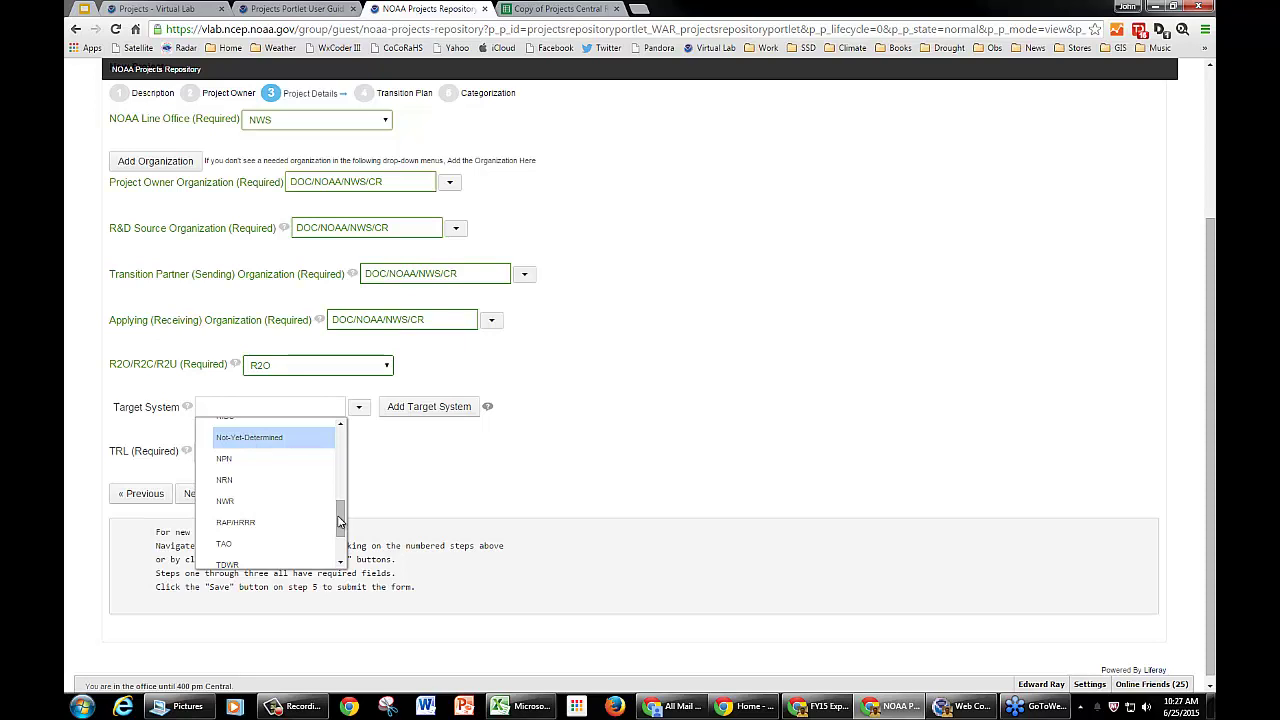
drag(339, 522, 342, 514)
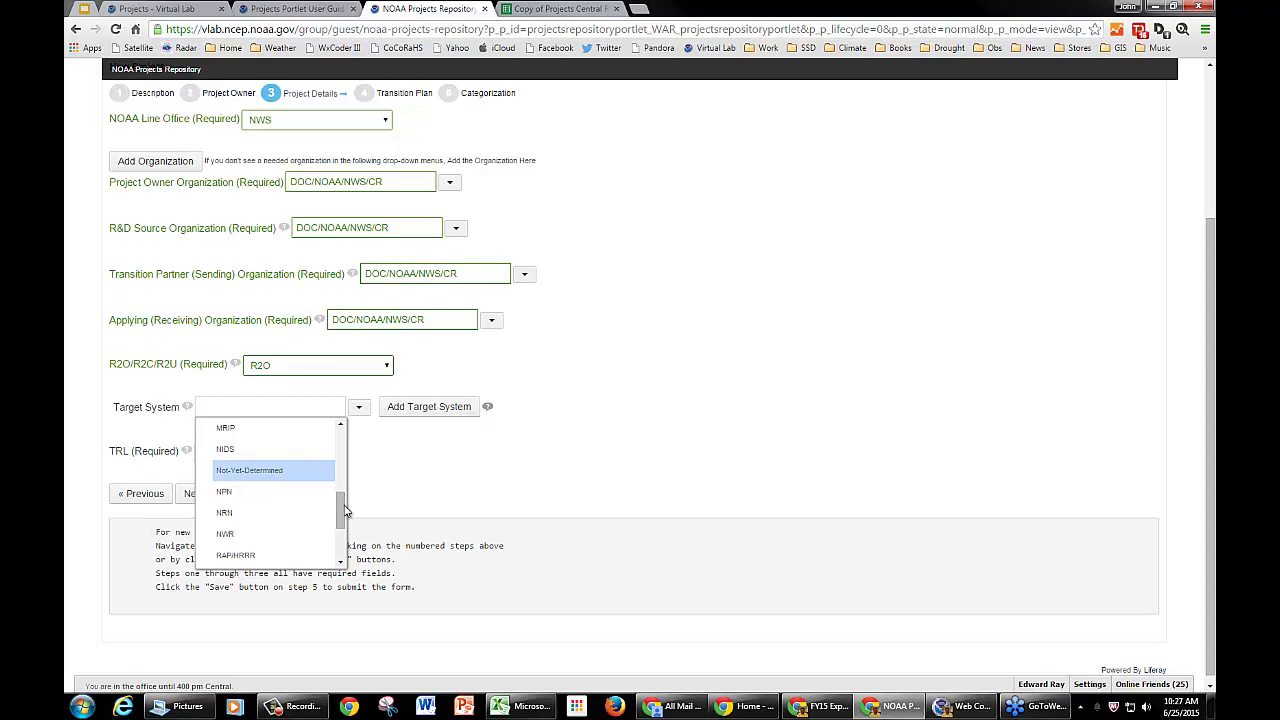
drag(345, 511, 341, 548)
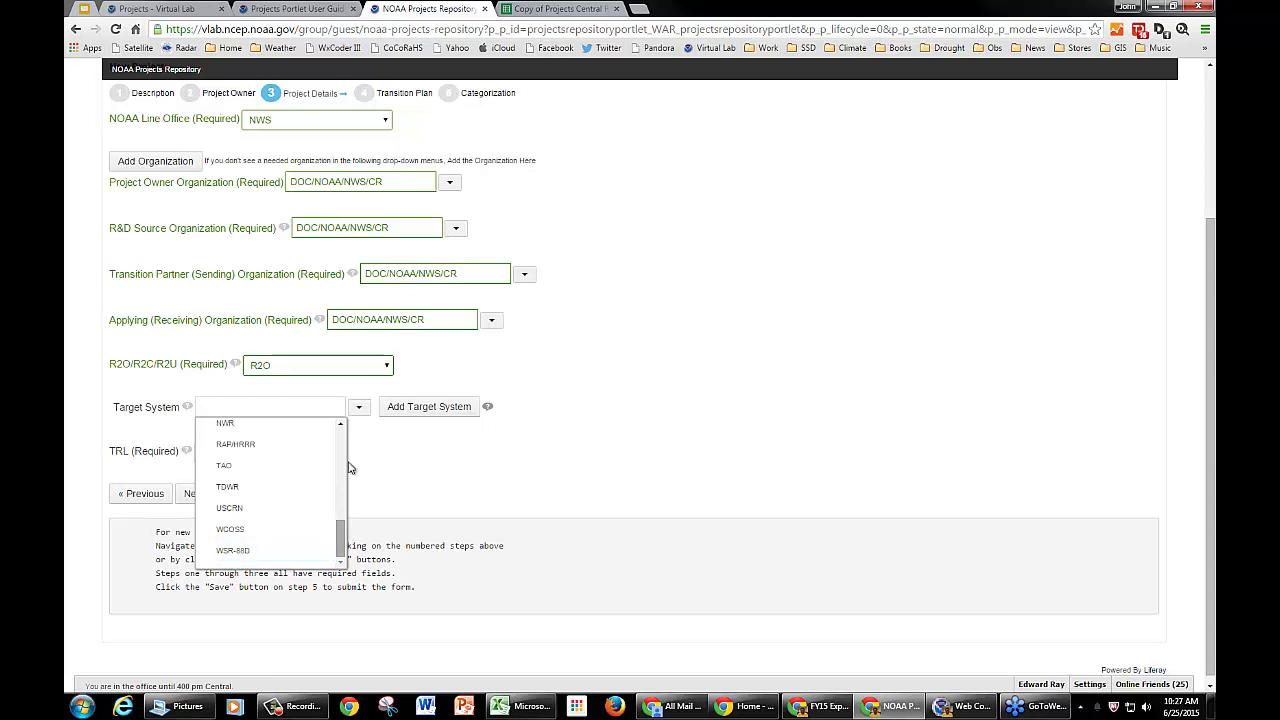
scroll(347, 430, up, 3)
scroll(347, 430, up, 2)
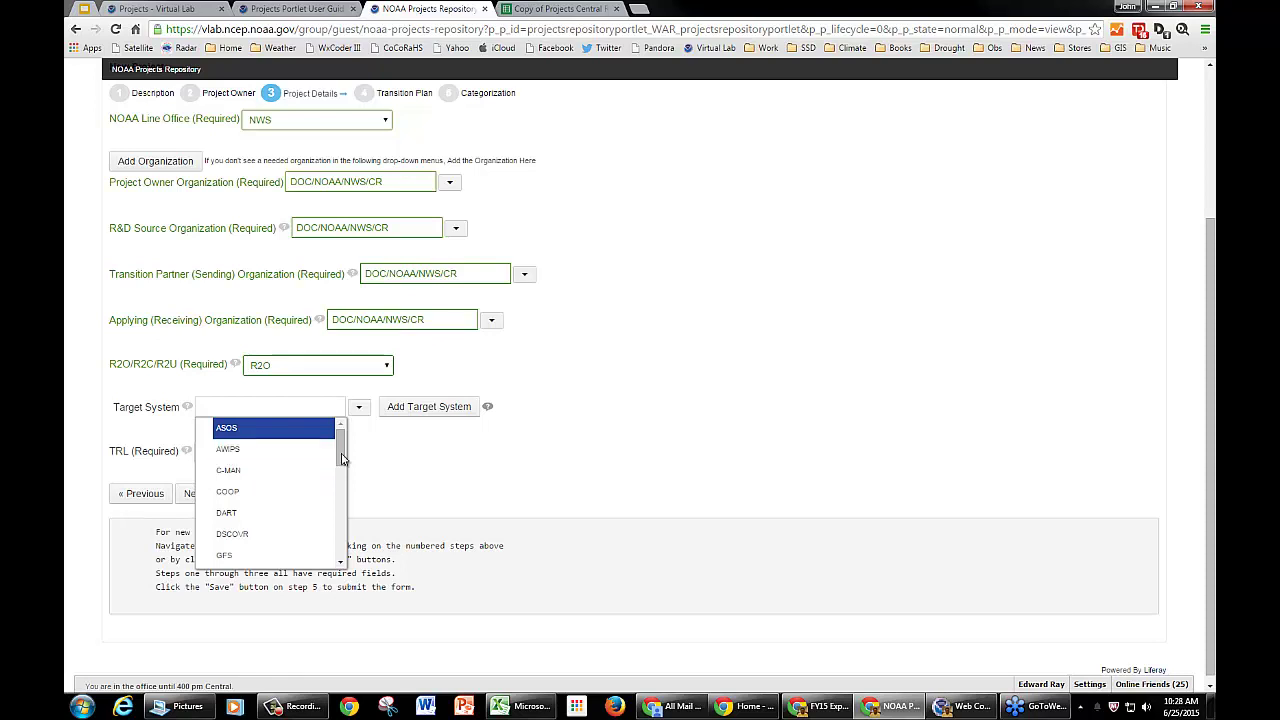
scroll(339, 495, down, 1)
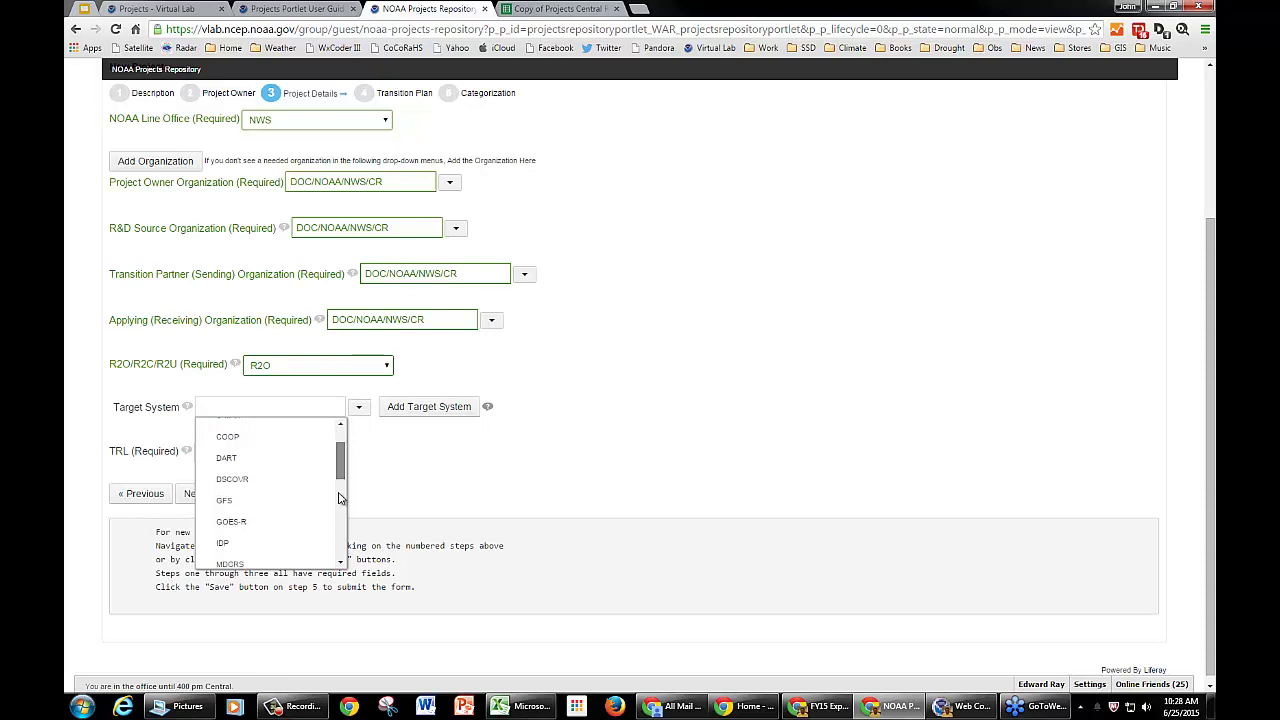
scroll(339, 500, down, 2)
scroll(338, 505, down, 1)
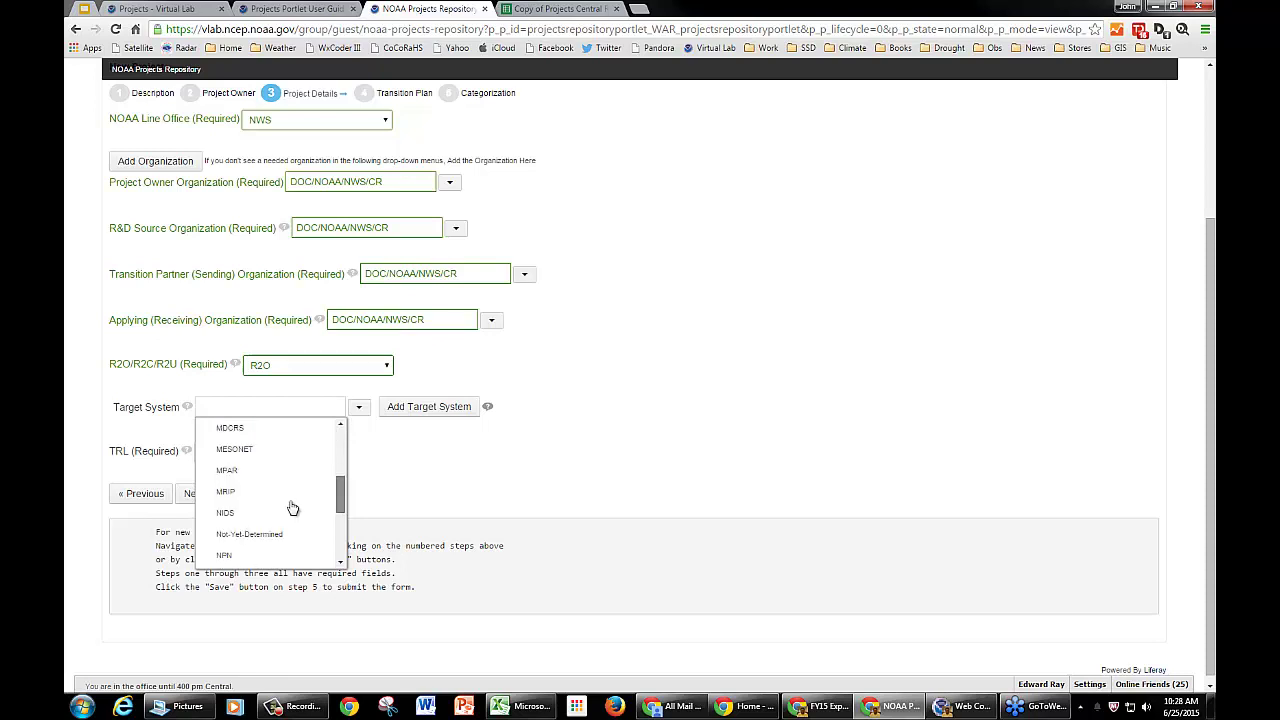
scroll(292, 509, down, 1)
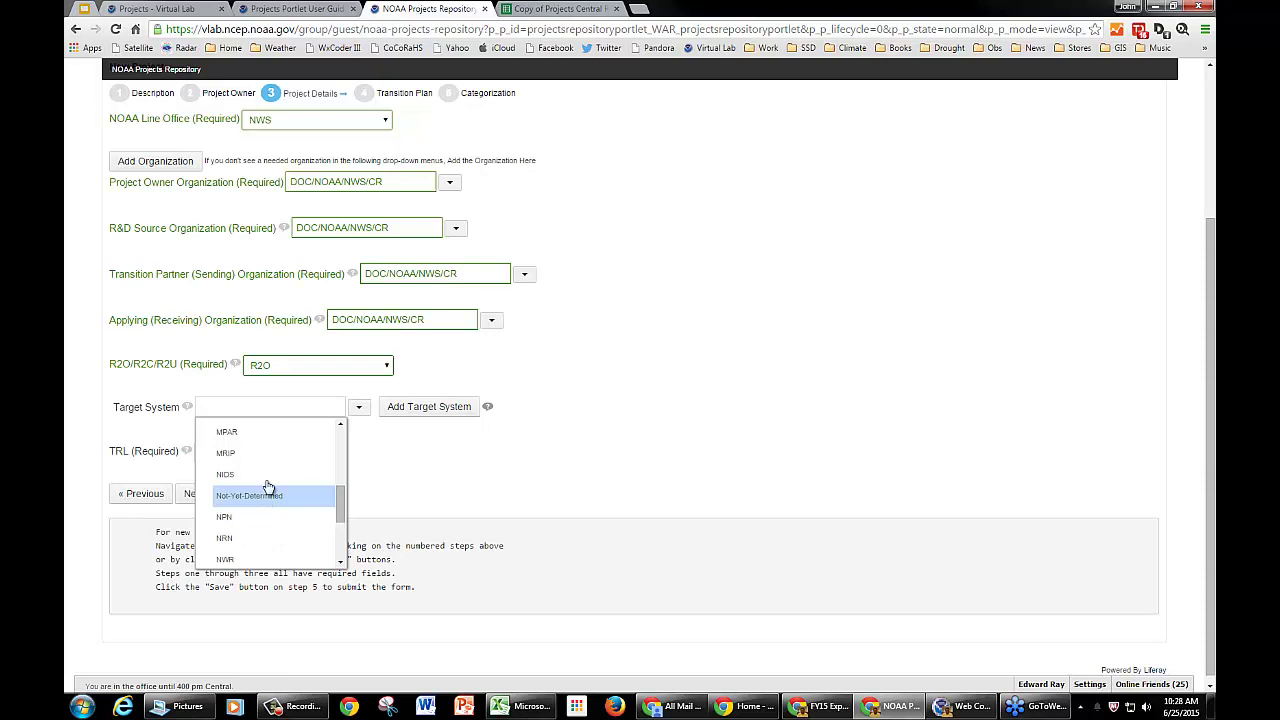
click(264, 497)
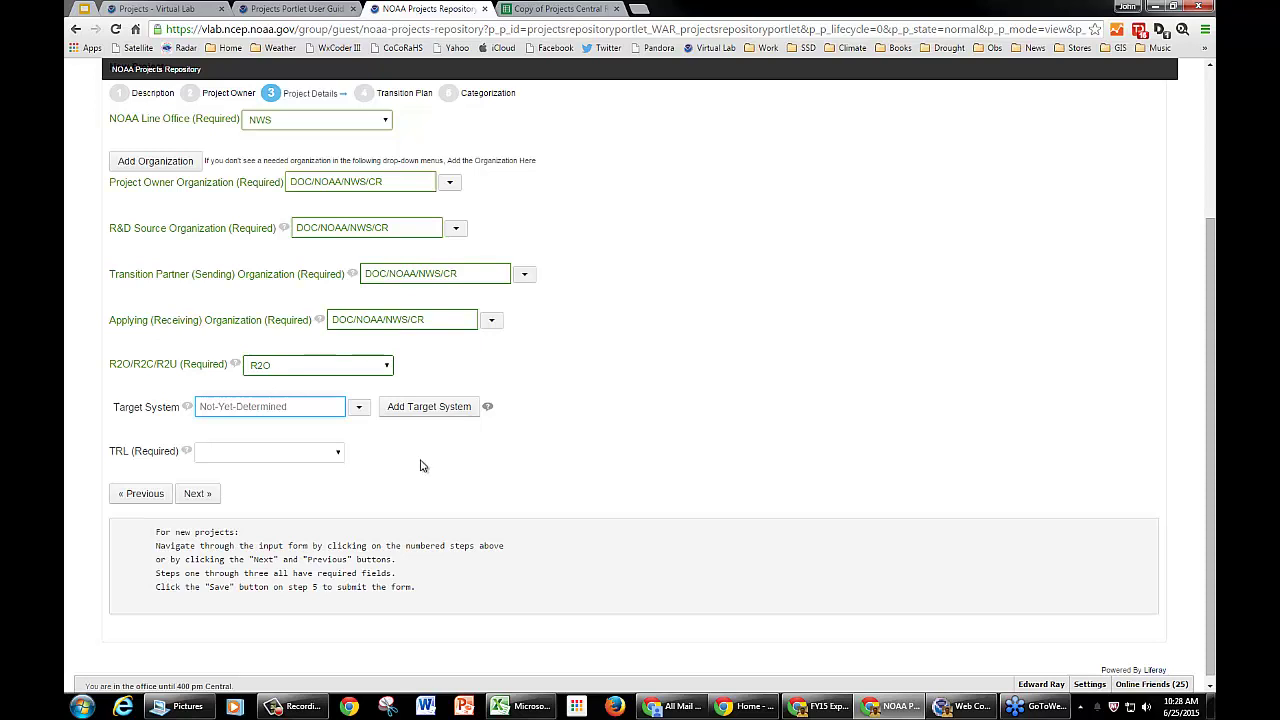
Step: Review the TRL levels and leave the required TRL field on its blank option
scroll(424, 465, down, 1)
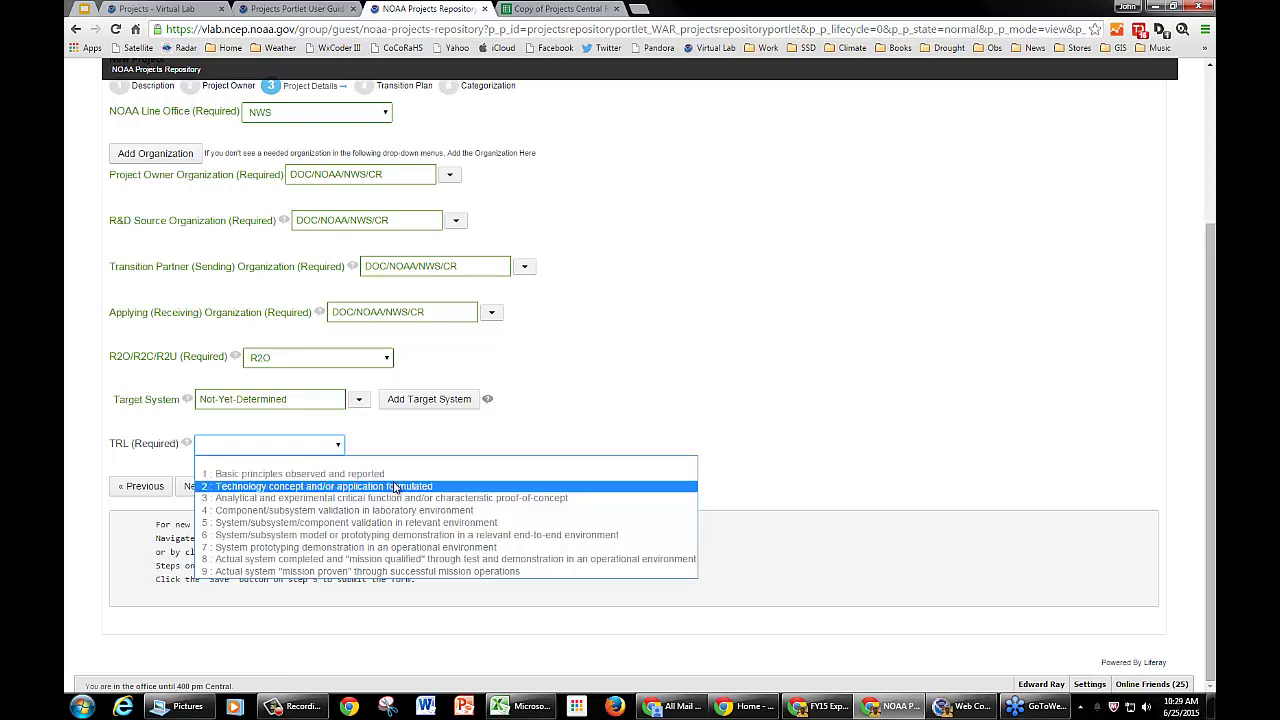
key(Up)
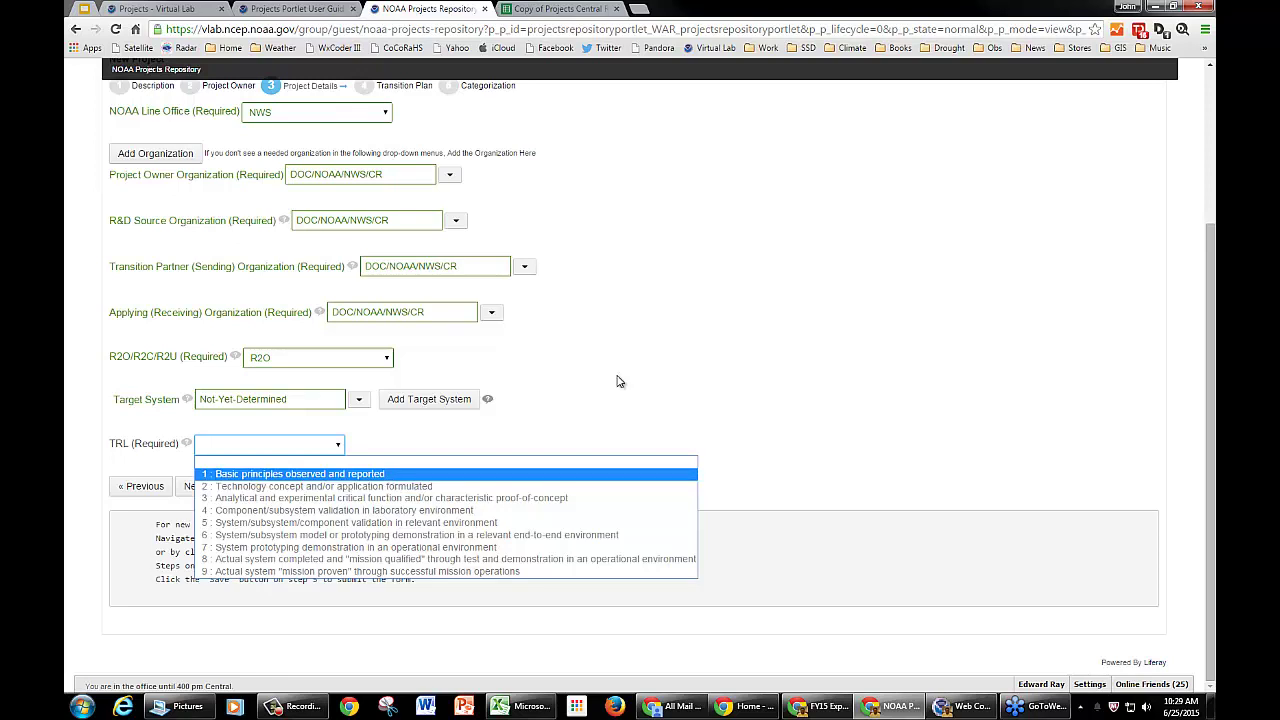
key(Up)
key(Return)
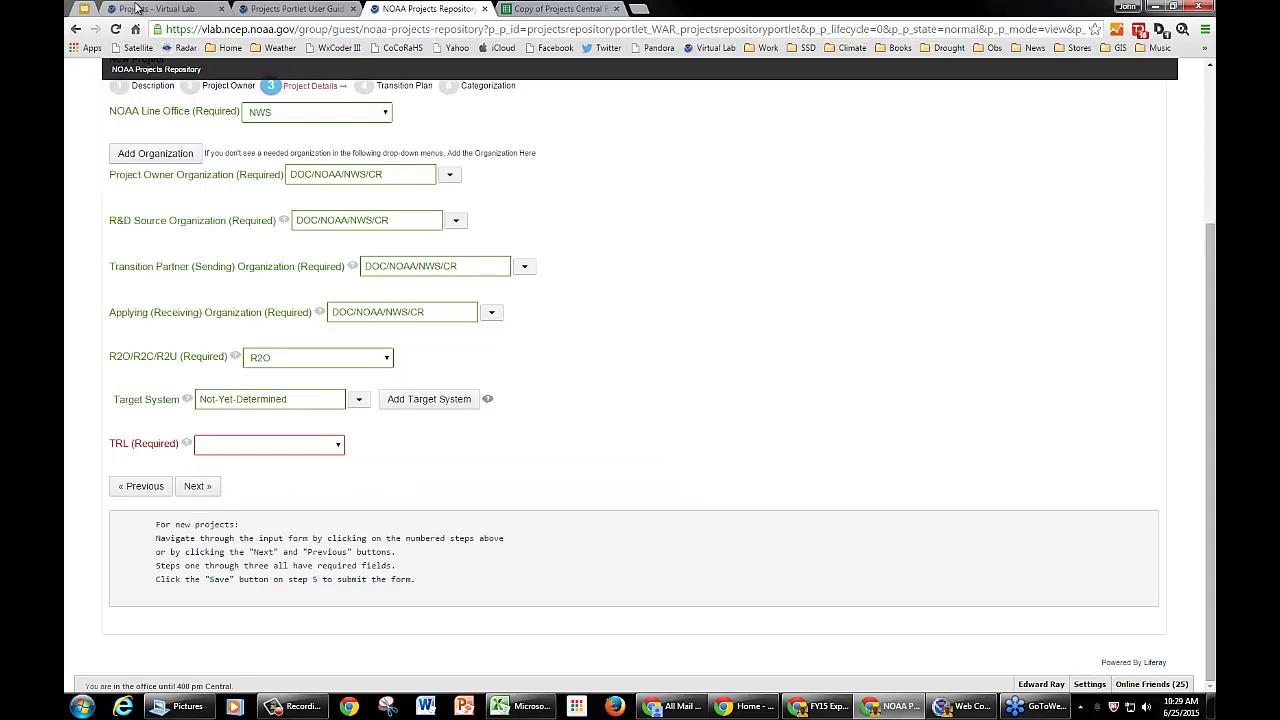
Step: Read slide 12, Step 3 Target System and TRL, then return to the repository form
click(139, 11)
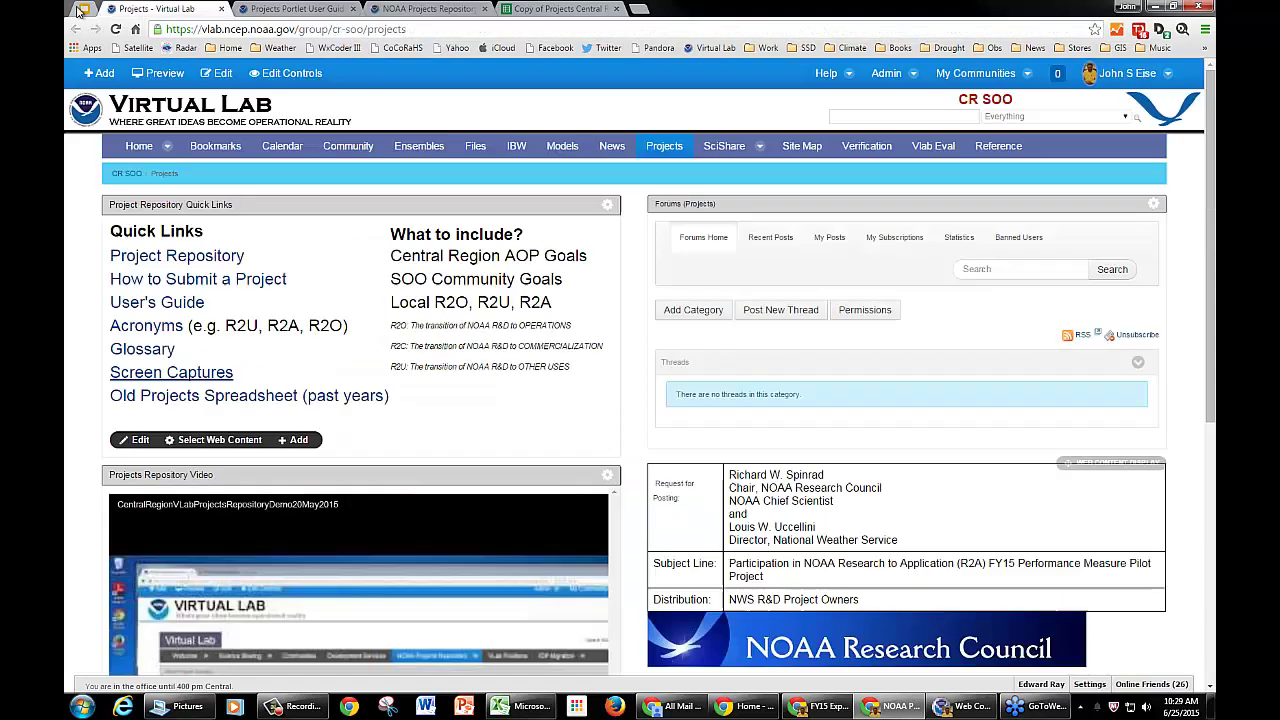
key(alt+Tab)
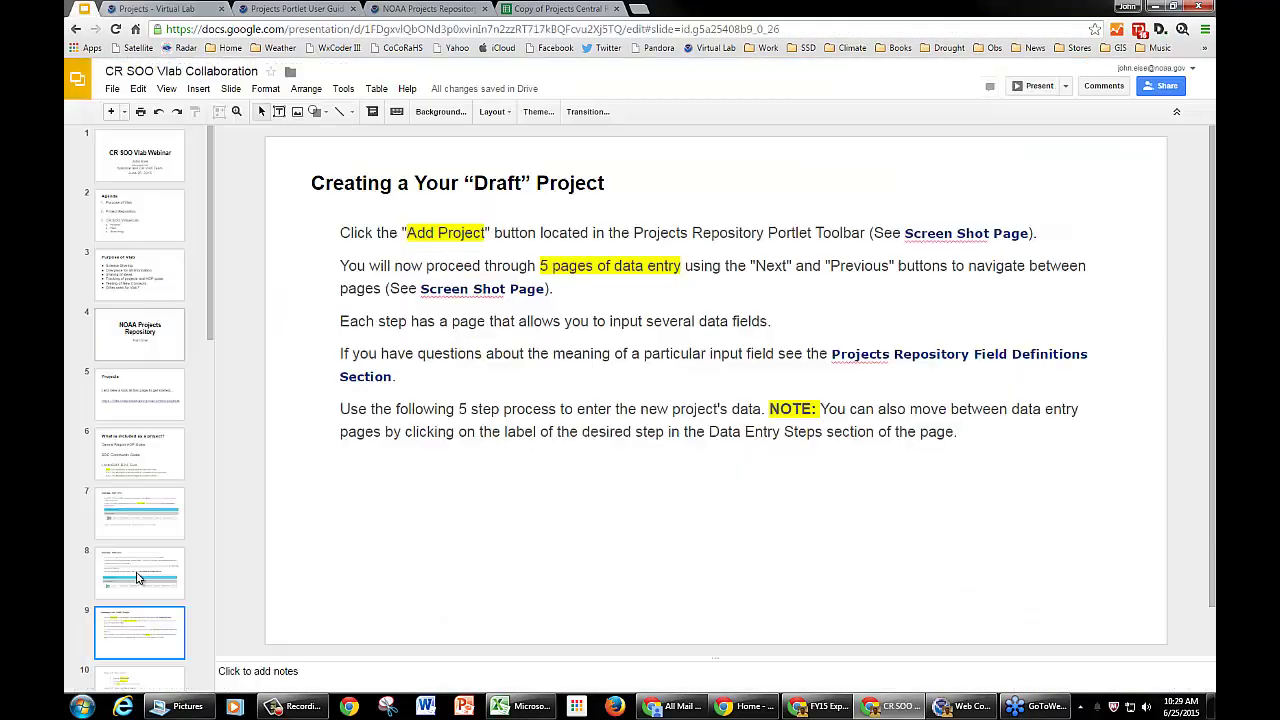
scroll(138, 578, down, 2)
scroll(136, 577, down, 2)
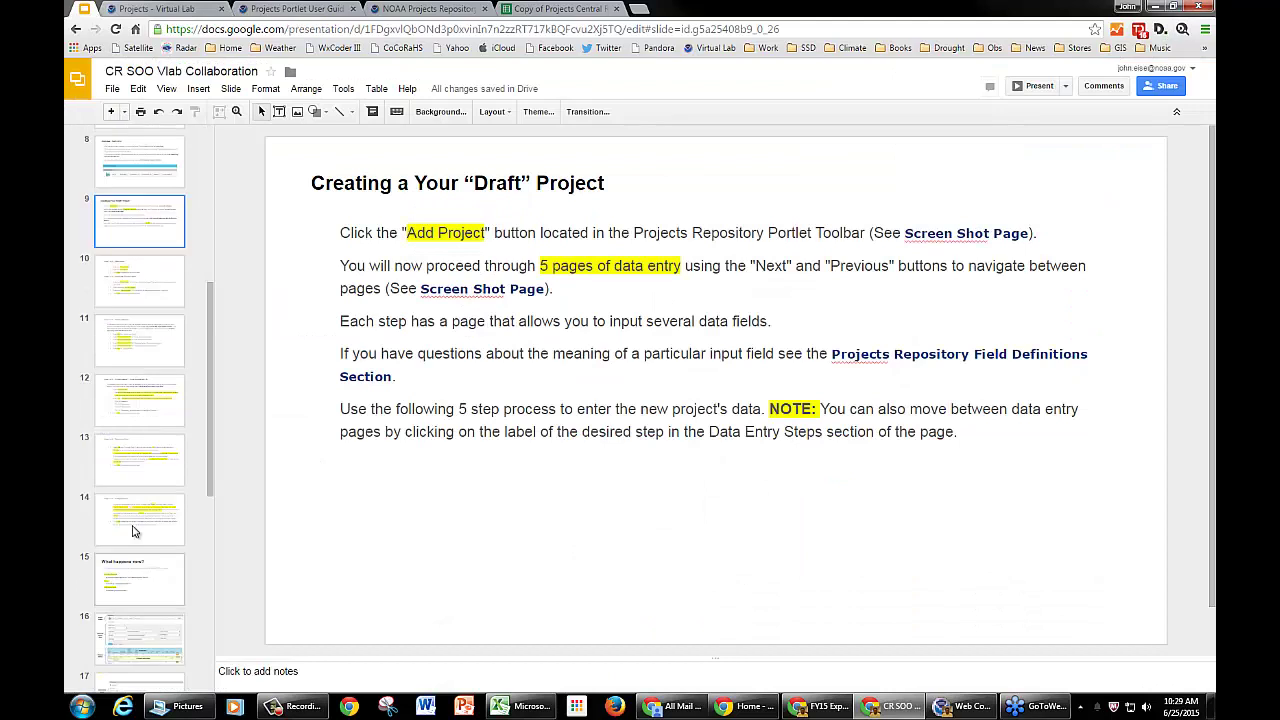
click(136, 586)
click(137, 514)
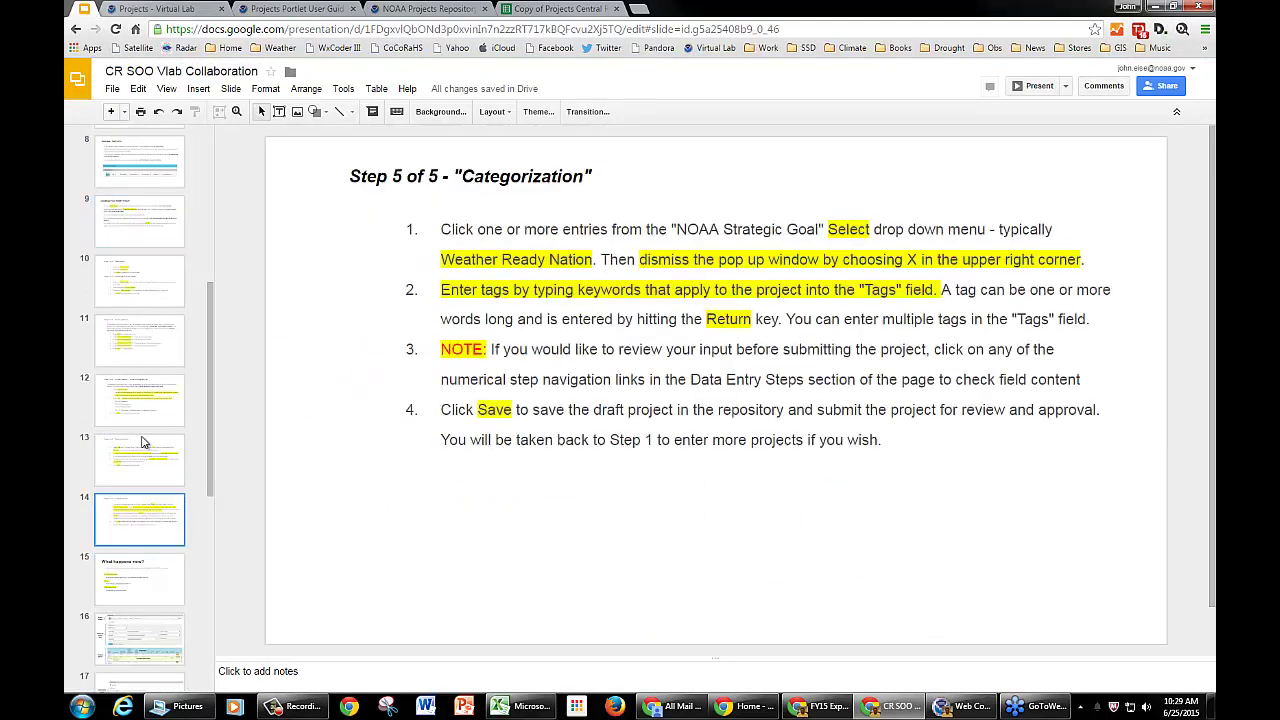
click(141, 460)
click(143, 418)
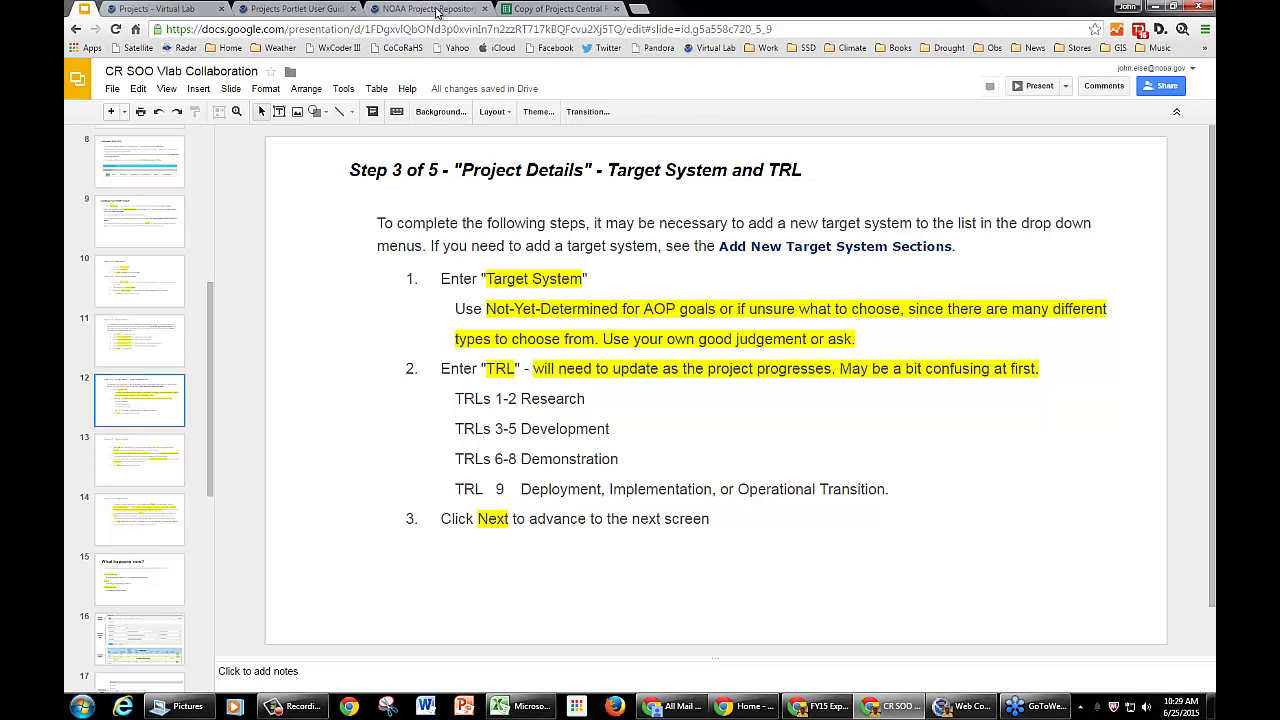
click(437, 10)
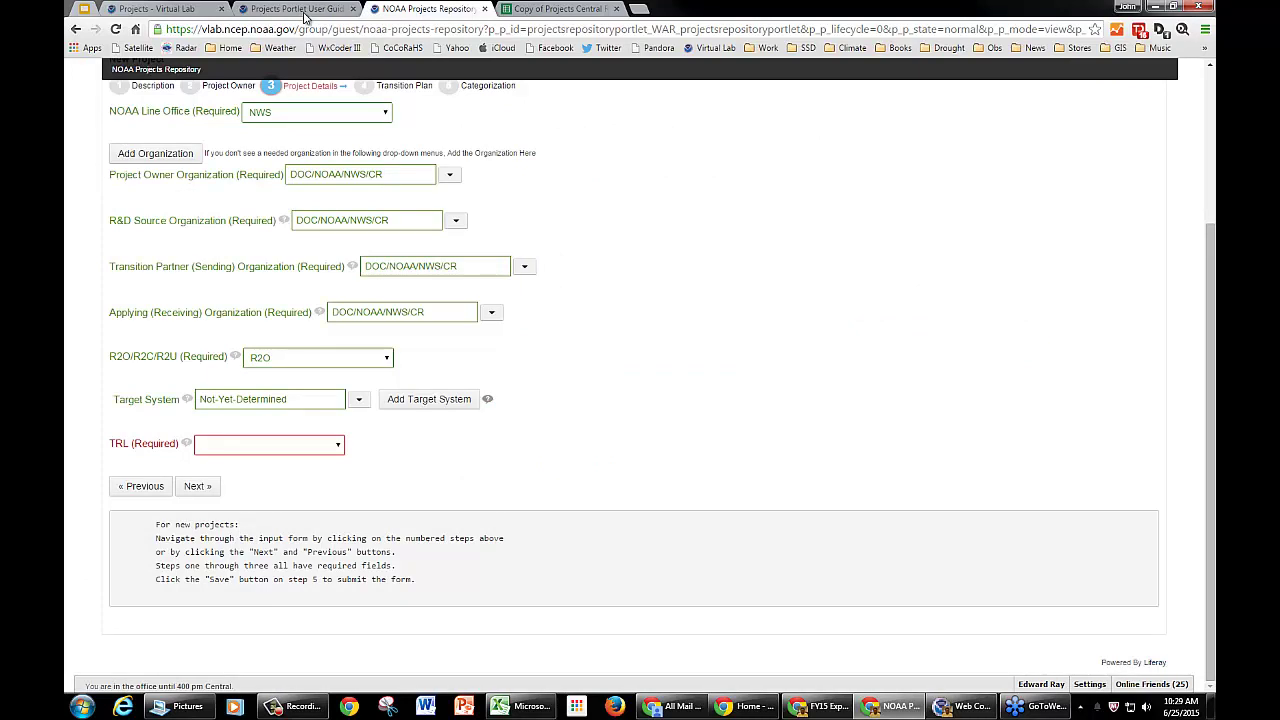
Step: Open the Submitting Projects article in the Projects Portlet User Guide
click(300, 10)
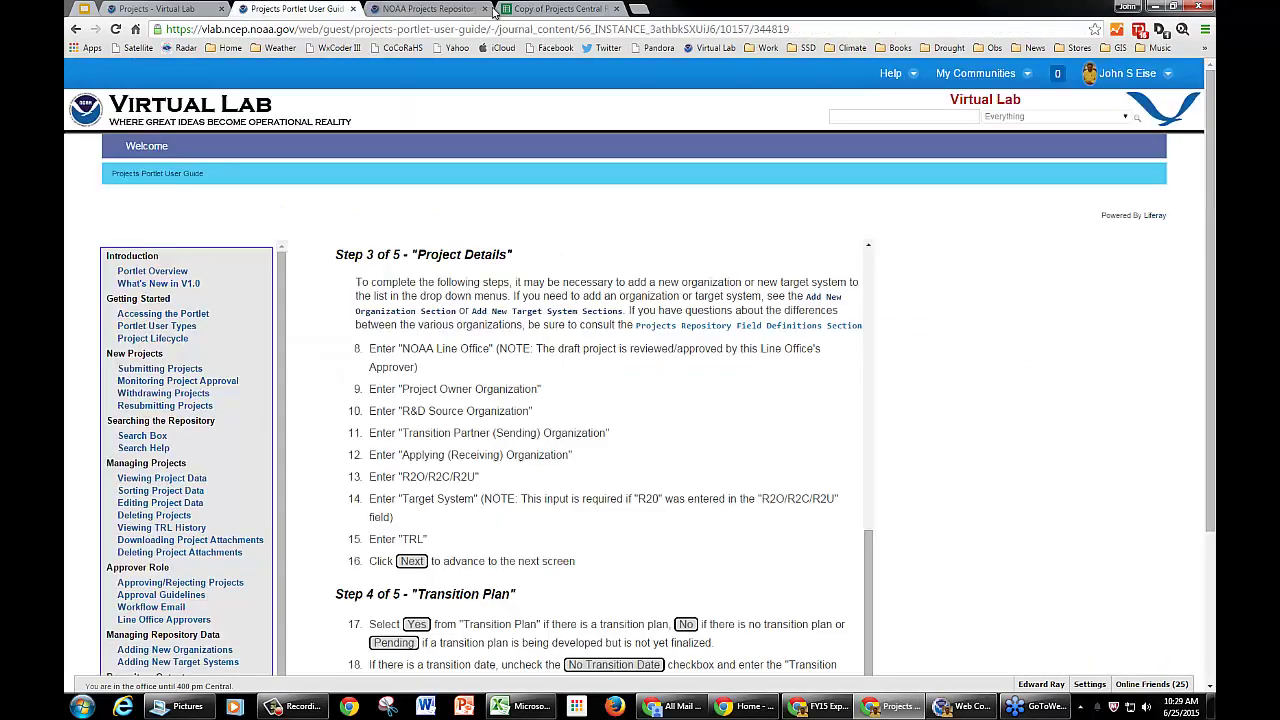
click(497, 10)
click(290, 10)
click(158, 479)
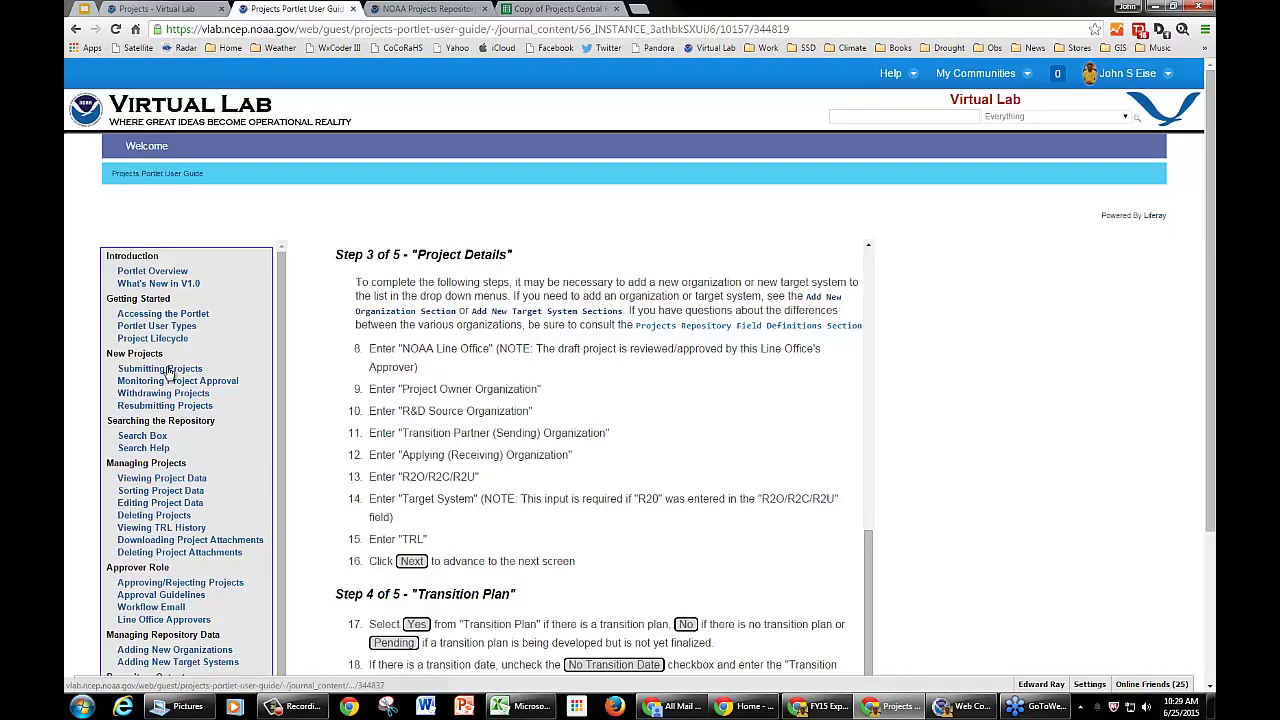
click(169, 370)
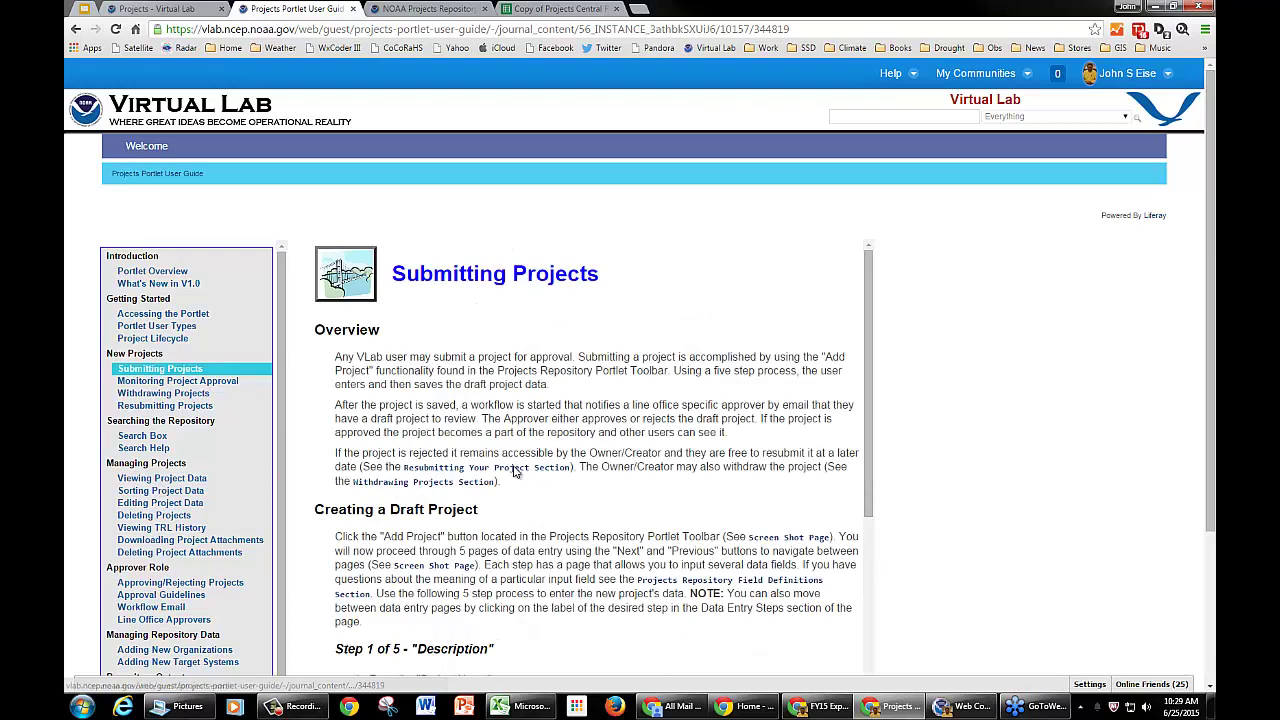
Step: Find the Step 3 of 5 instructions and open the Projects Repository field definitions
scroll(516, 472, down, 3)
scroll(524, 463, down, 4)
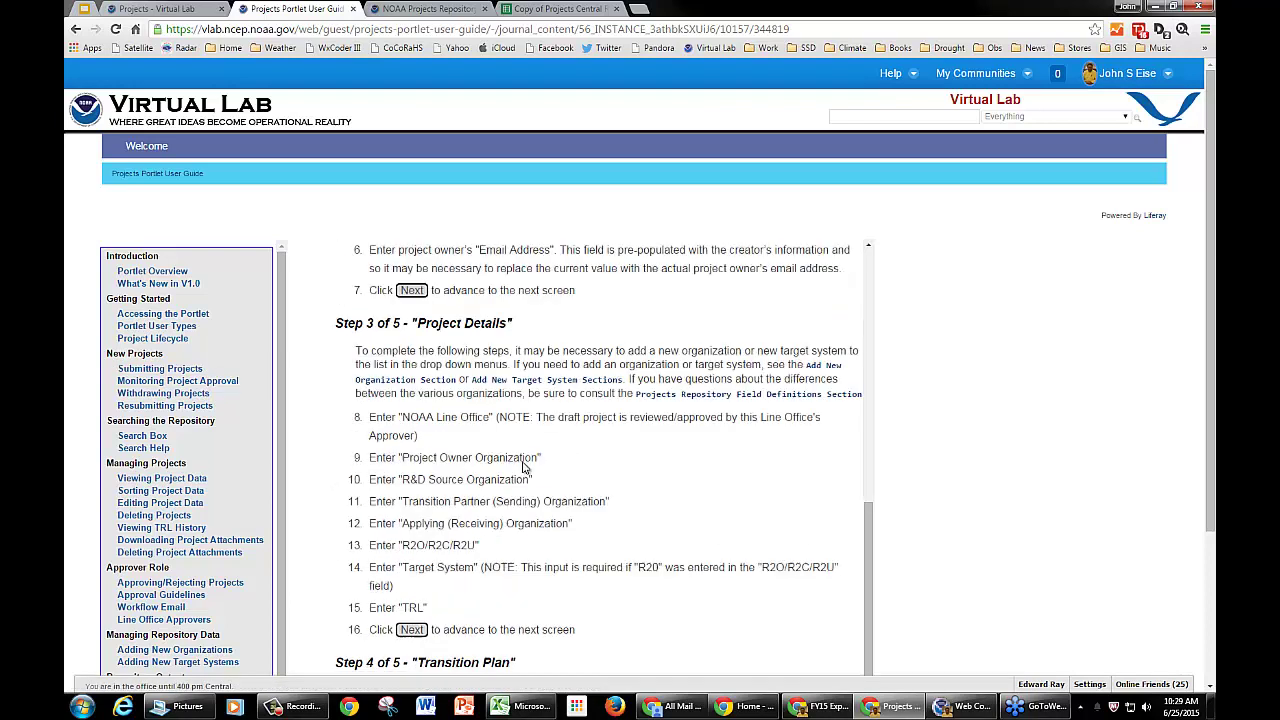
scroll(524, 465, down, 1)
scroll(521, 465, down, 2)
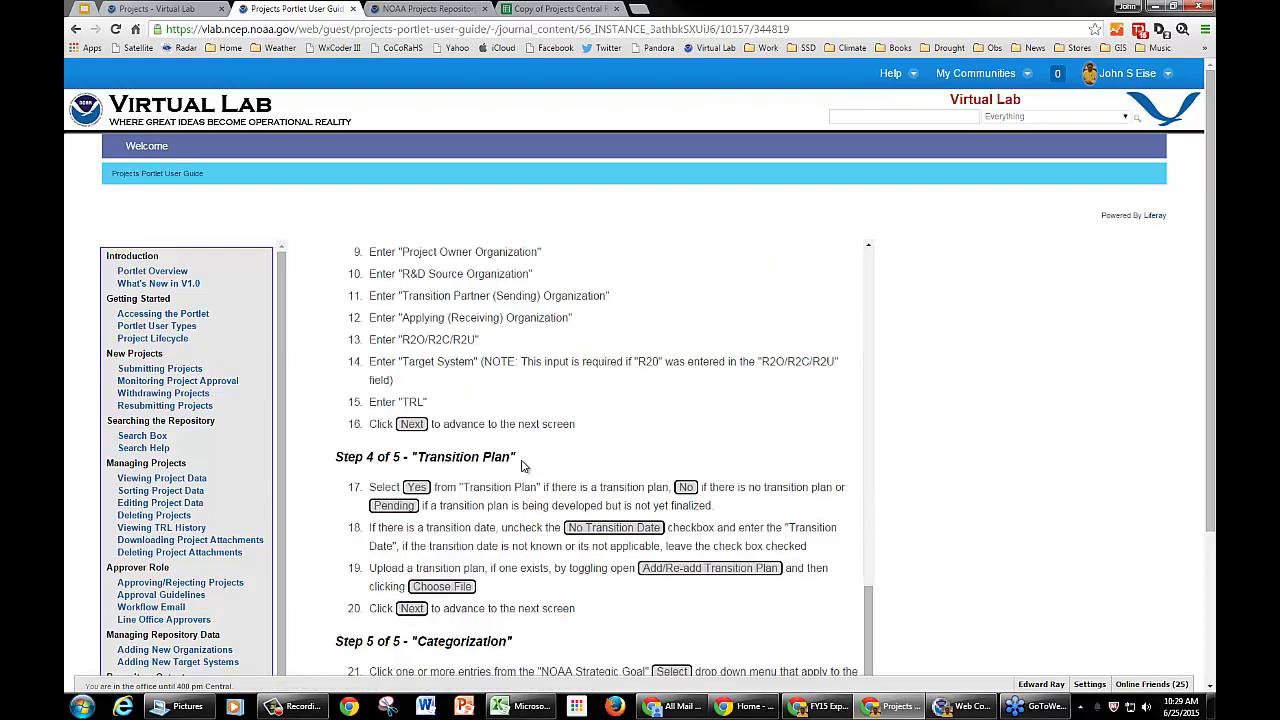
scroll(521, 465, up, 1)
scroll(728, 408, up, 3)
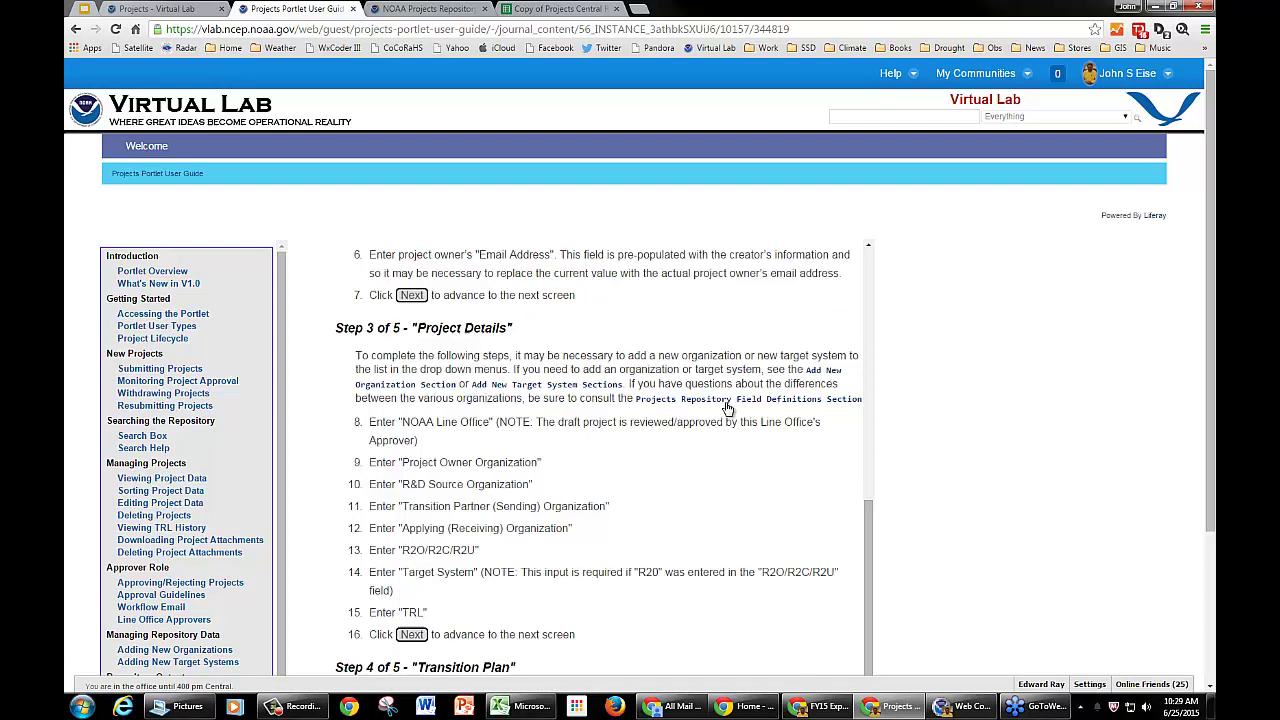
click(728, 408)
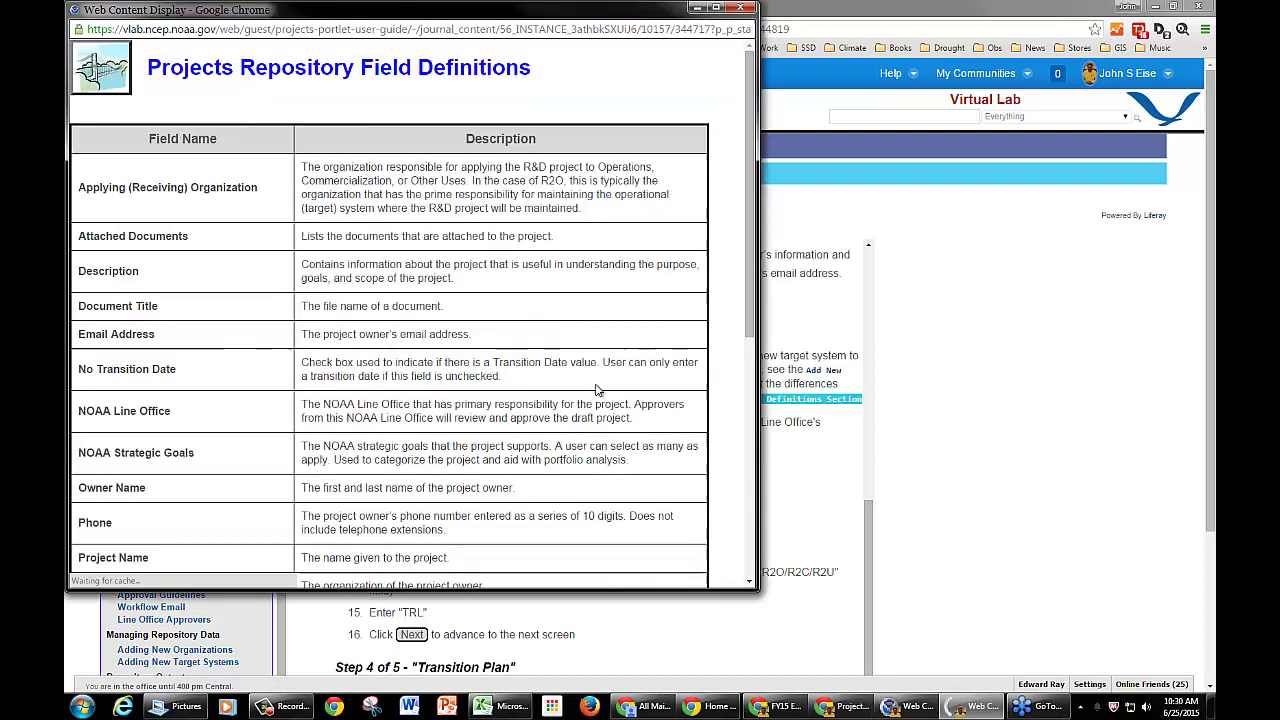
Step: Find the TRL field description in Field Definitions and open its Glossary entry
scroll(596, 390, down, 2)
scroll(597, 387, down, 4)
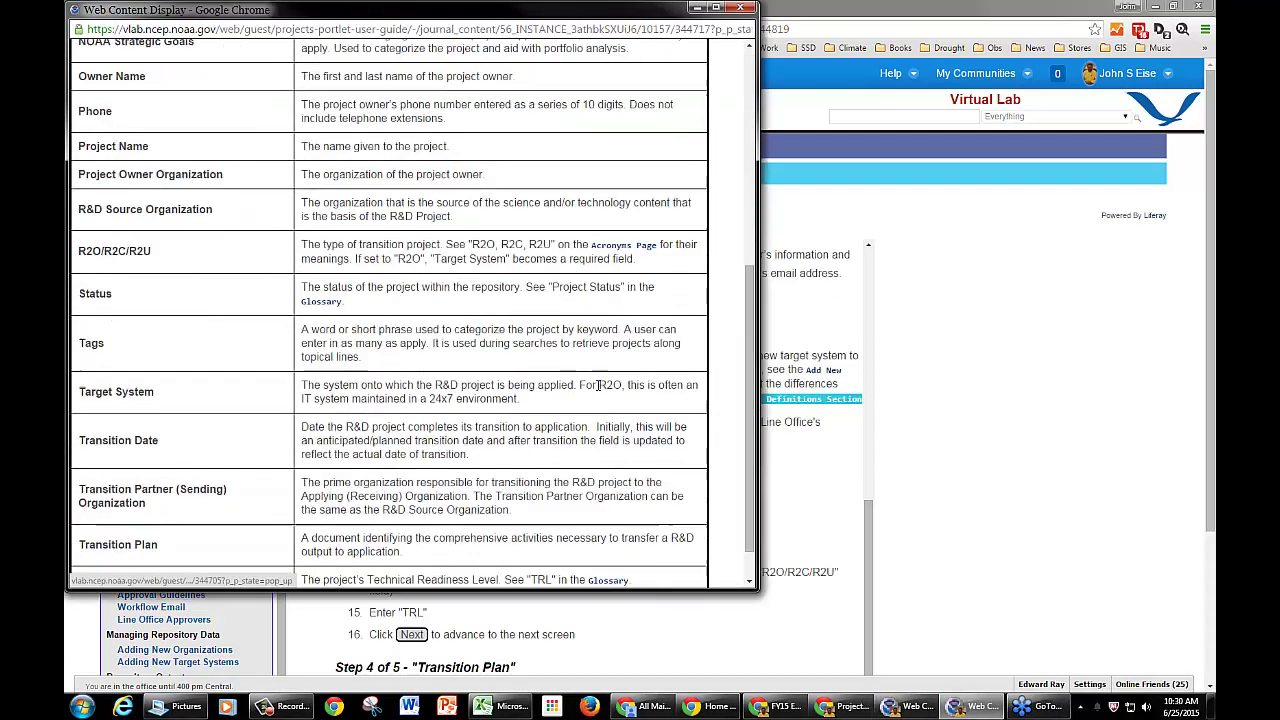
scroll(598, 385, down, 1)
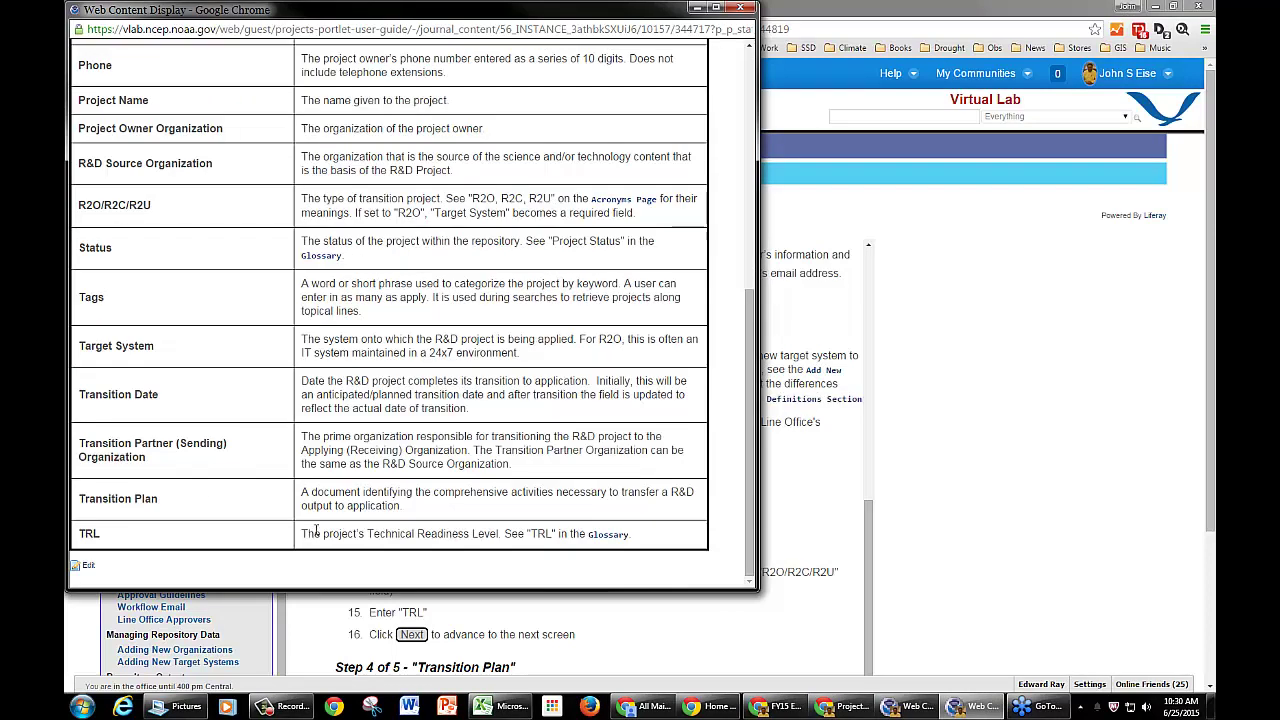
drag(300, 533, 557, 534)
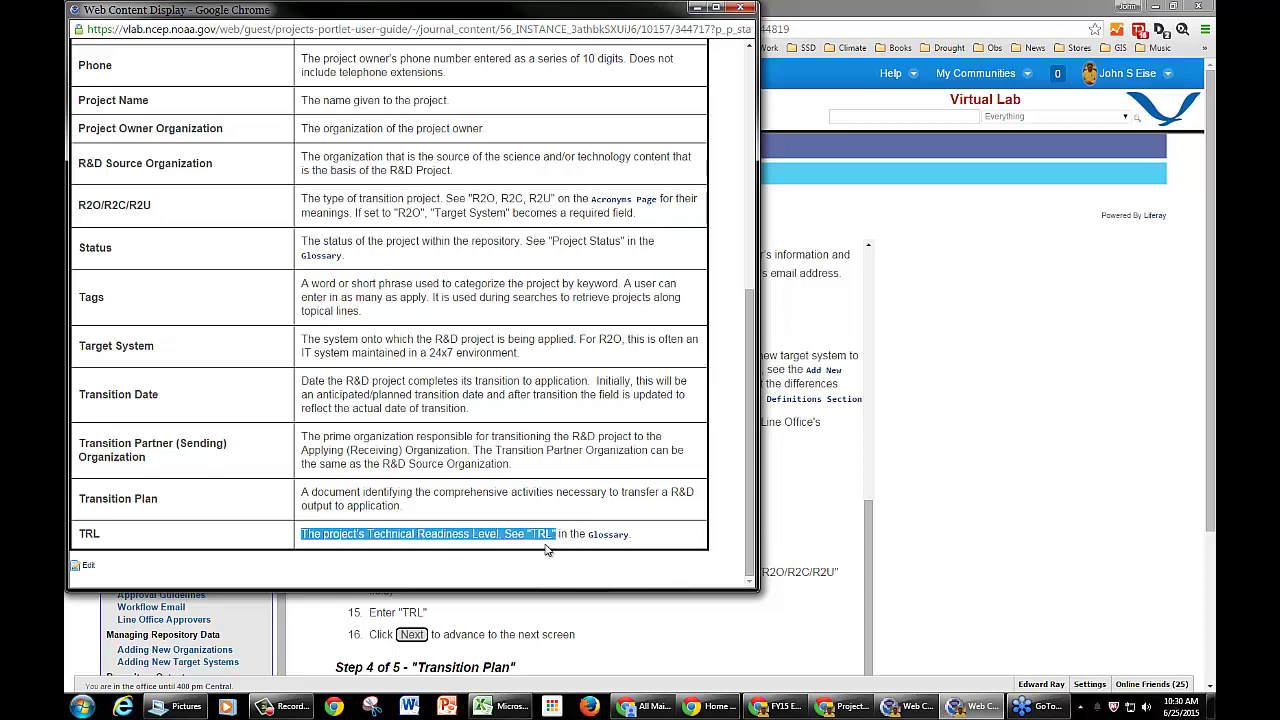
click(597, 538)
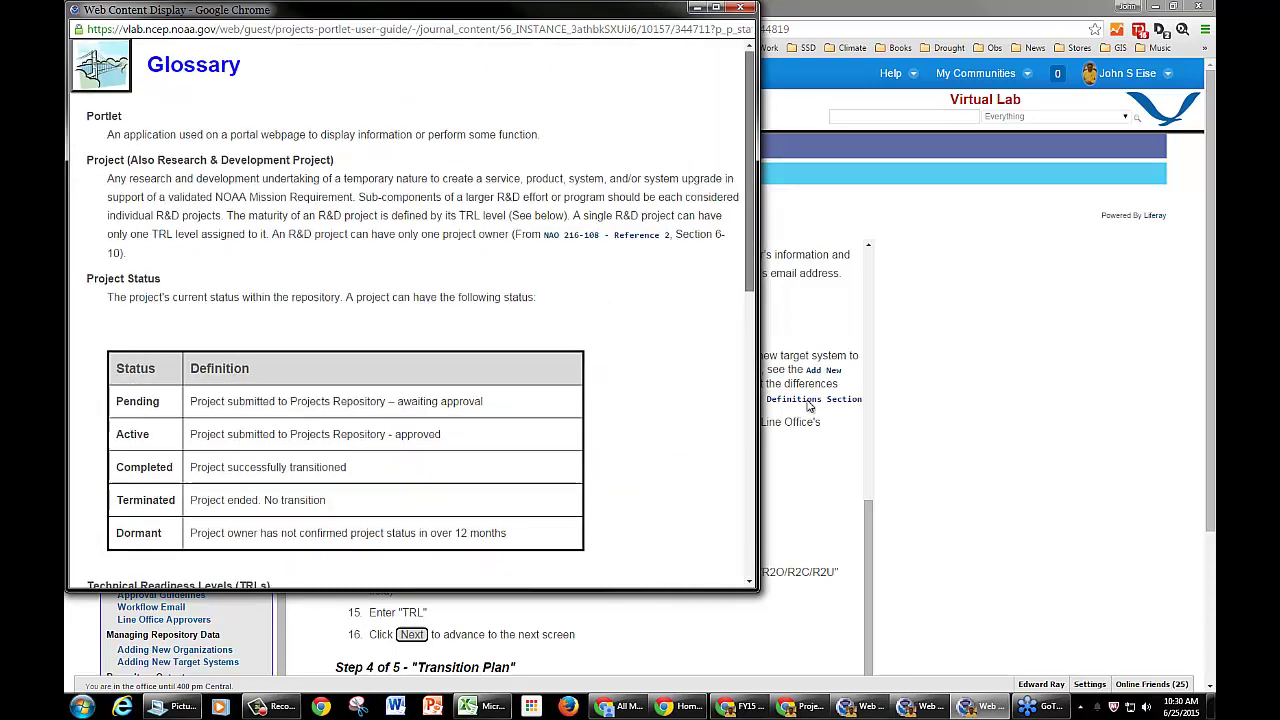
Step: Review the Glossary TRL table, then bring the user guide's Step 3 page to the front
scroll(817, 487, down, 4)
scroll(817, 487, down, 2)
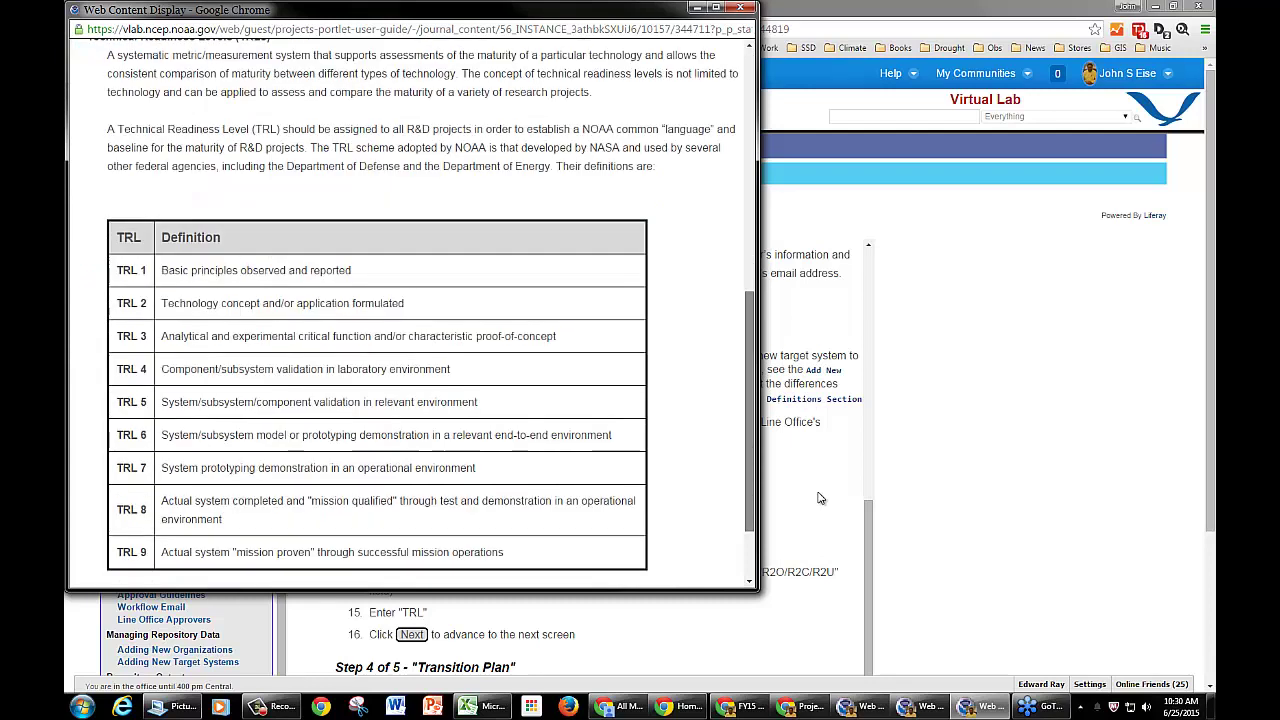
scroll(817, 487, down, 1)
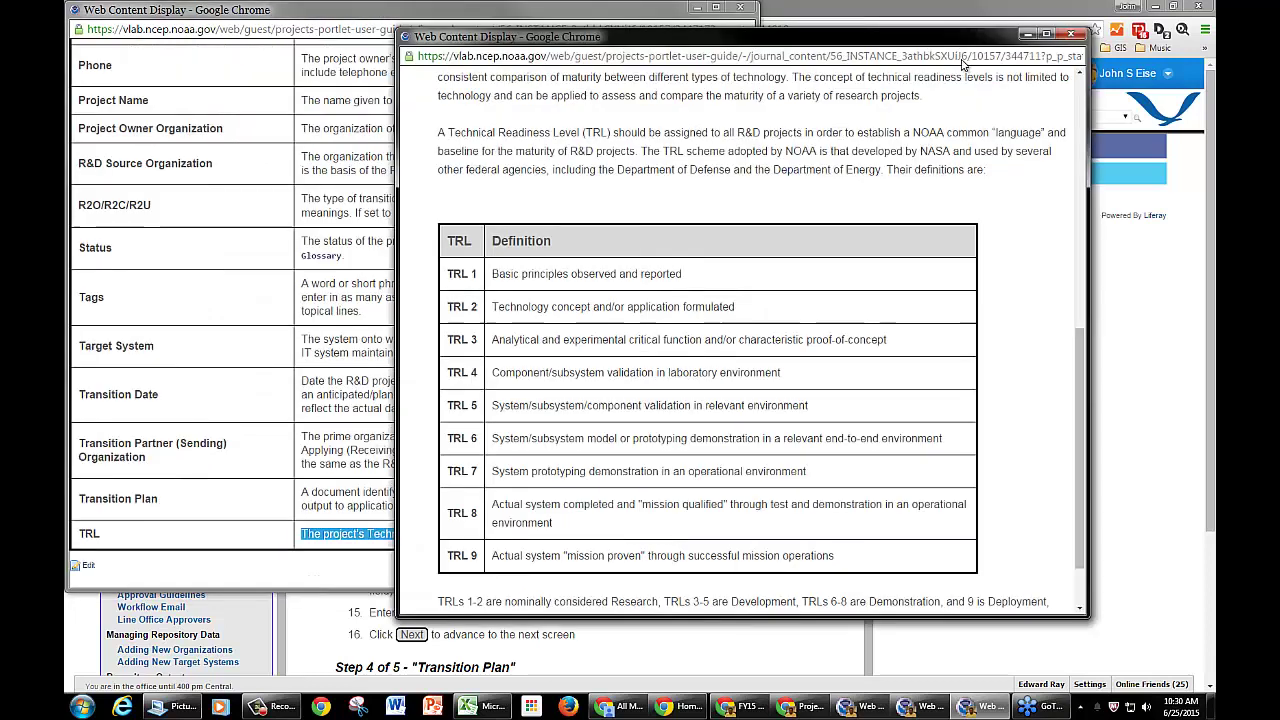
click(985, 708)
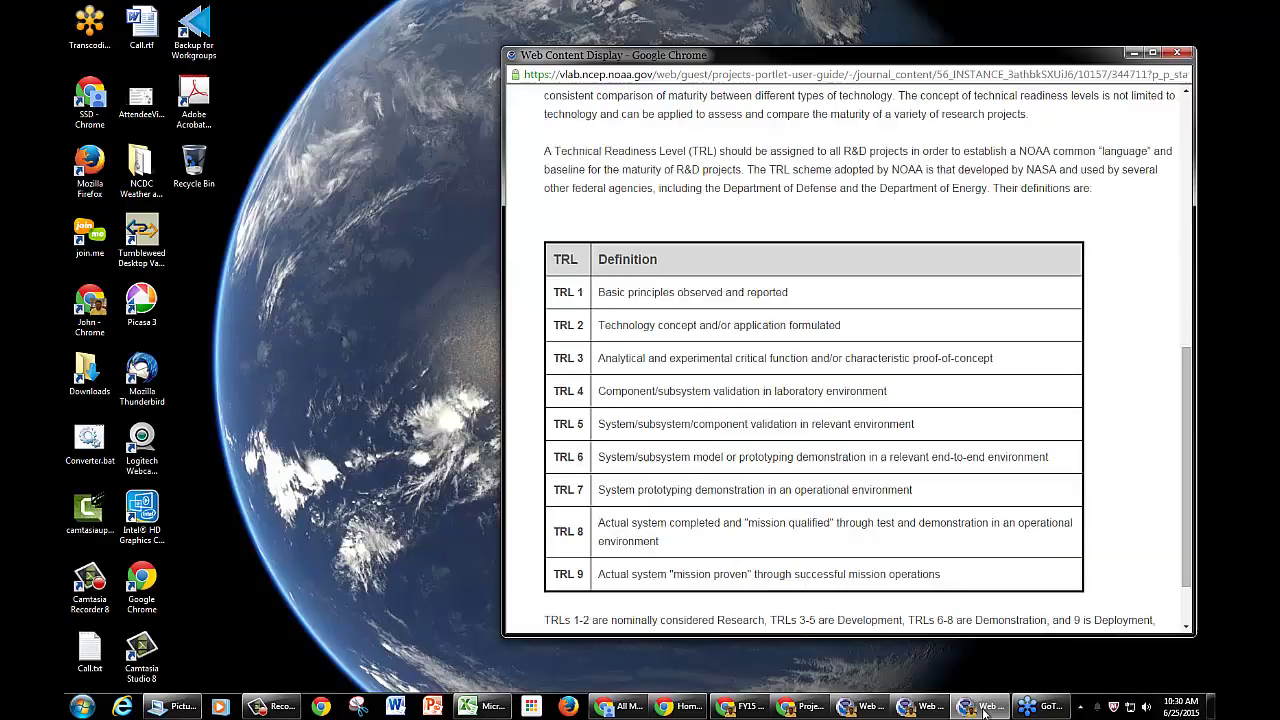
click(918, 708)
click(848, 708)
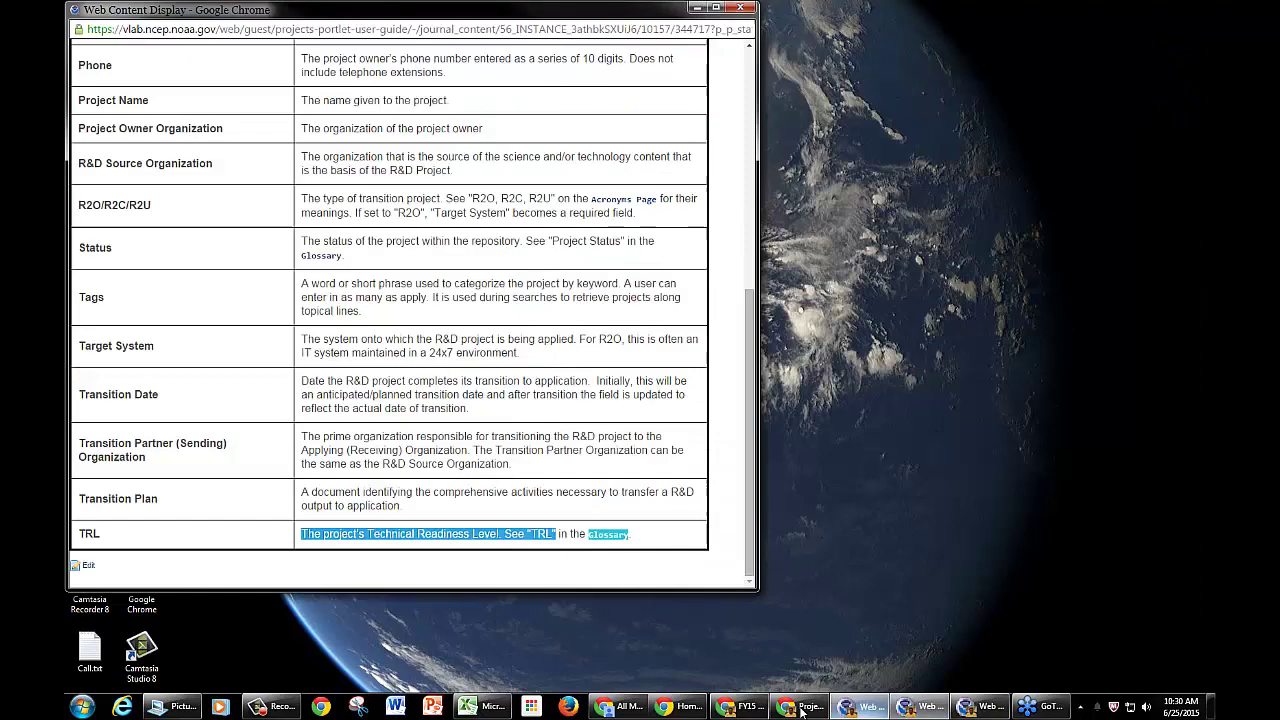
click(800, 708)
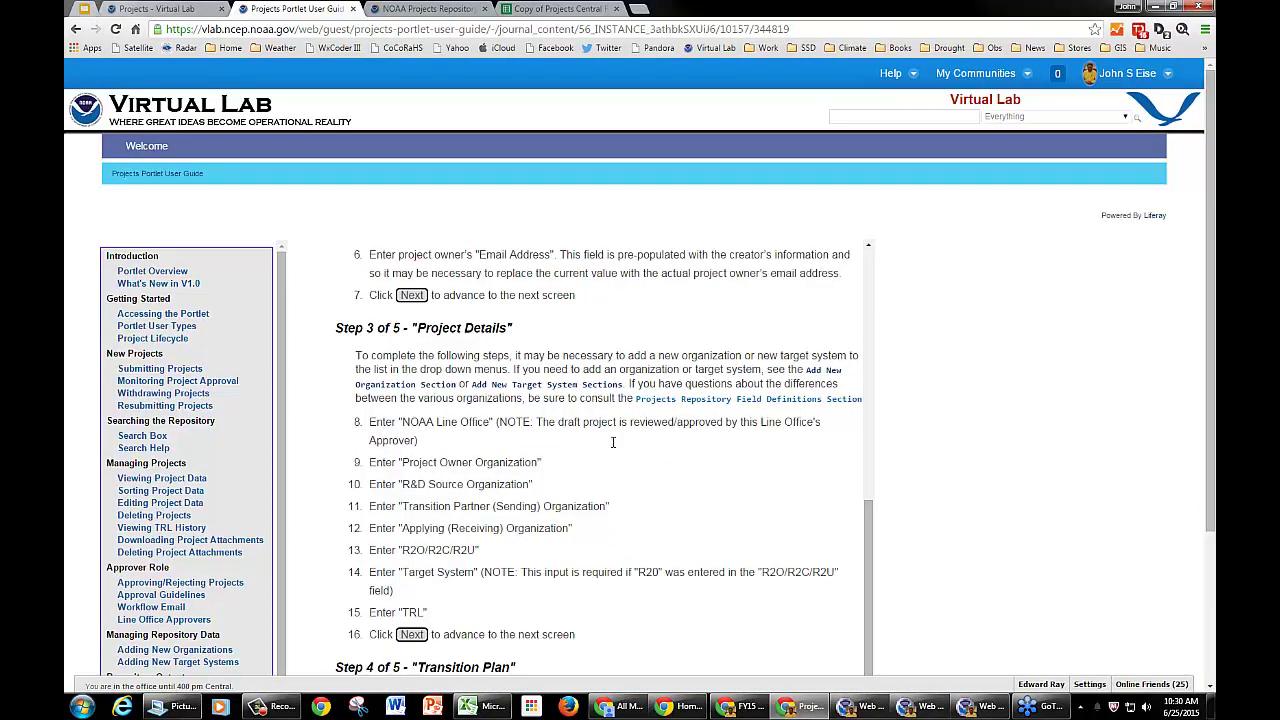
Step: Return to the Slides deck and select text within the TRL ranges on slide 12
key(alt+Tab)
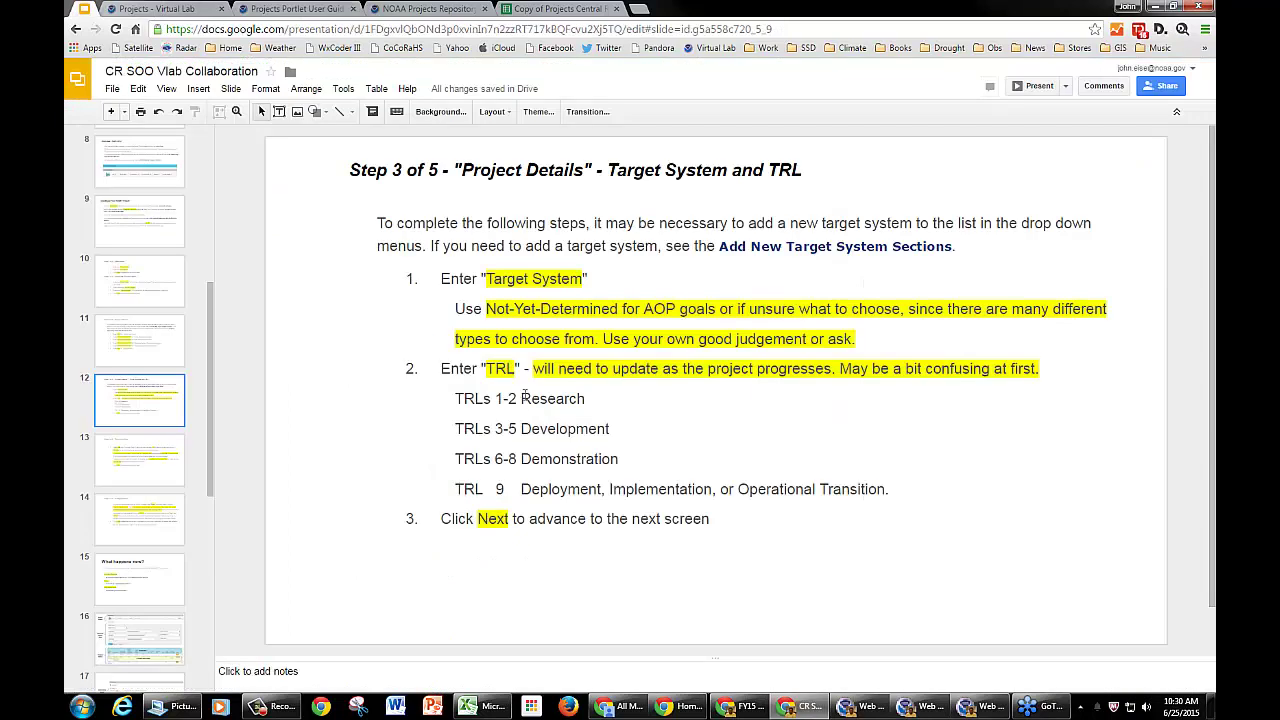
drag(521, 399, 547, 399)
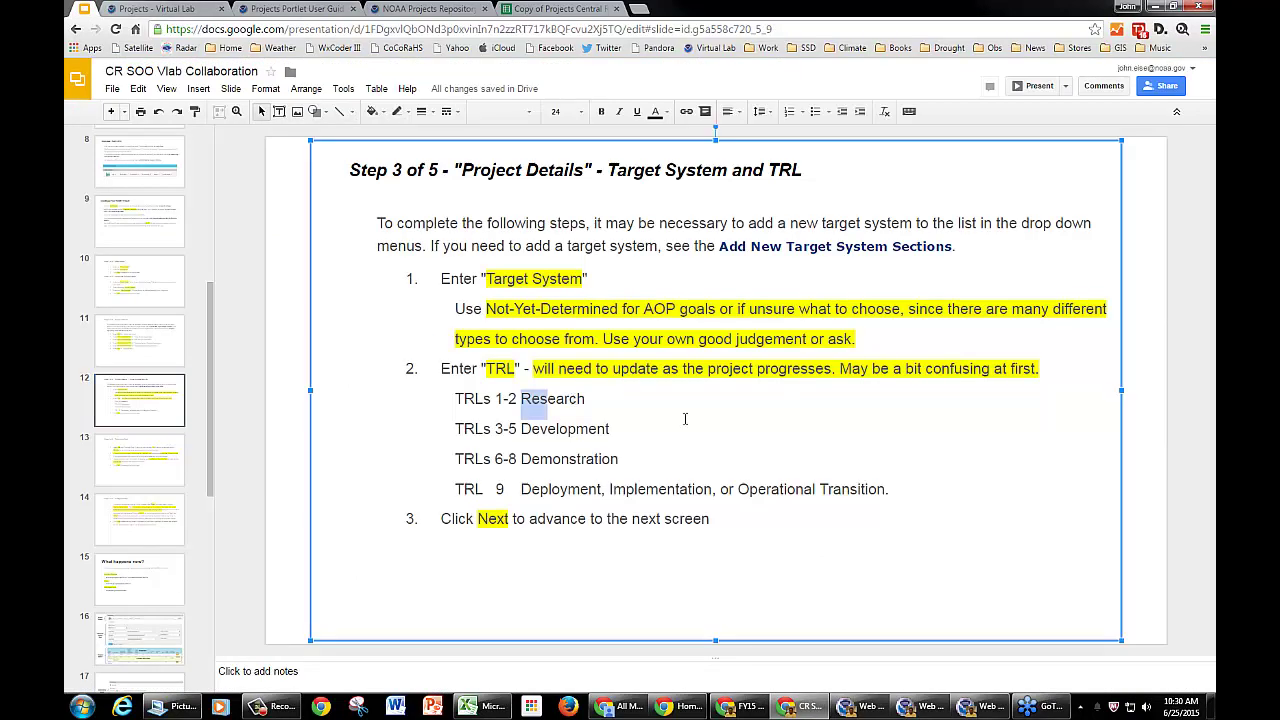
double_click(531, 405)
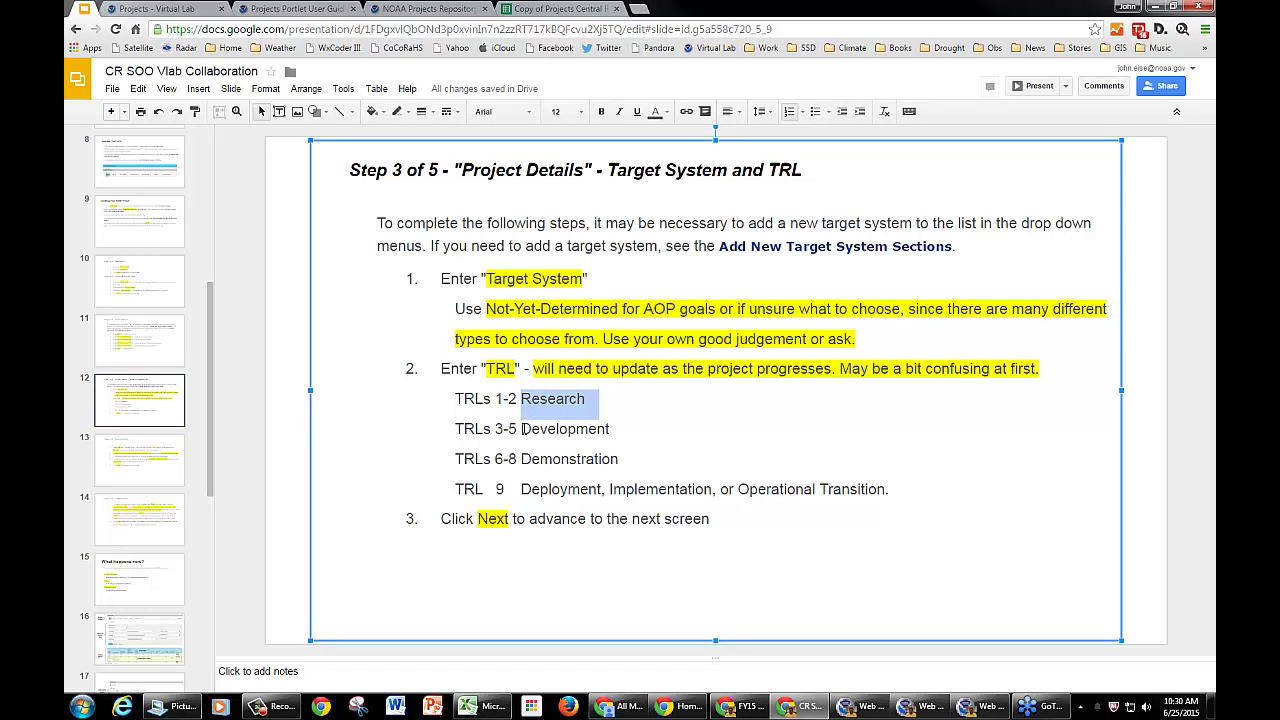
click(521, 428)
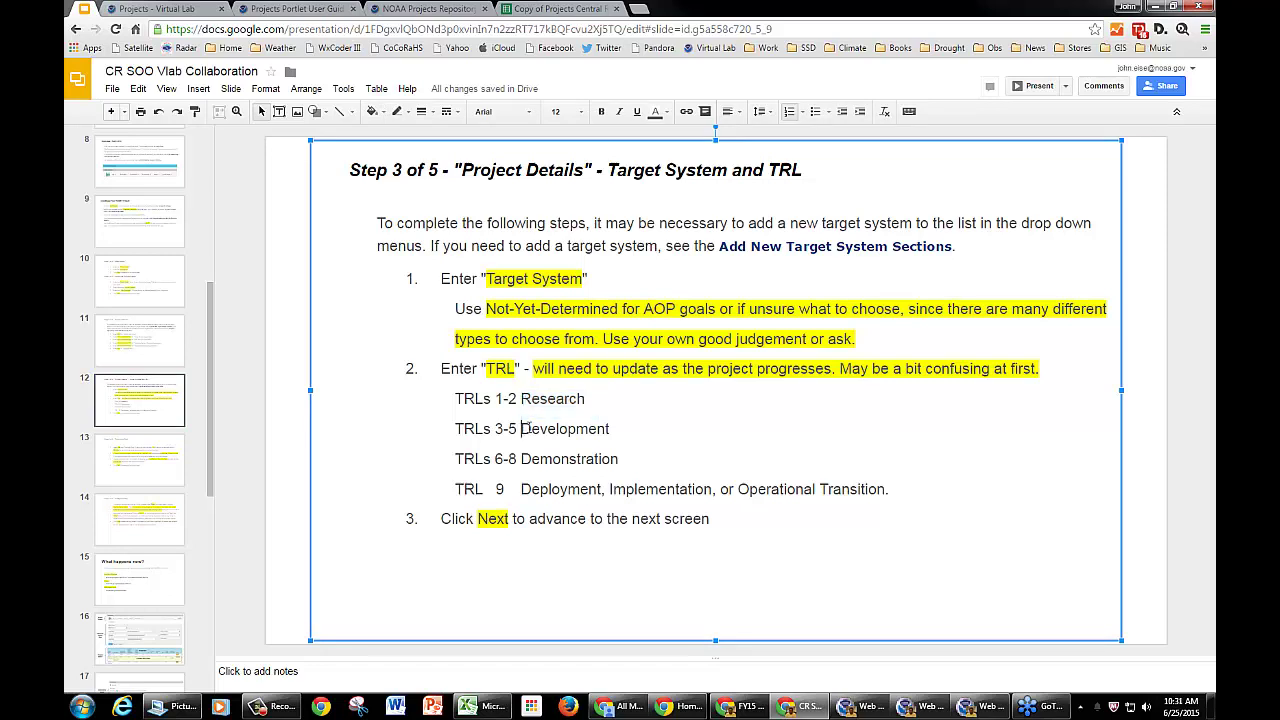
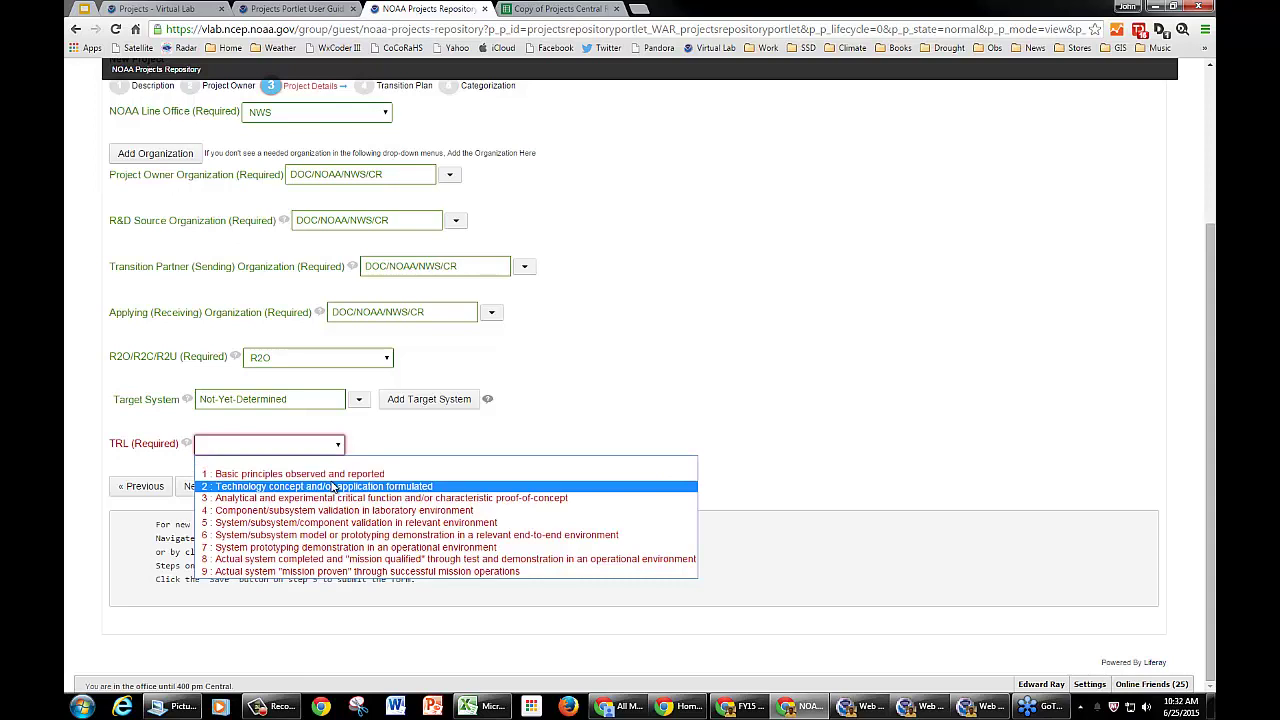
Step: Set the TRL to '2 : Technology concept and/or application formulated'
key(Up)
key(Down)
click(405, 486)
click(405, 484)
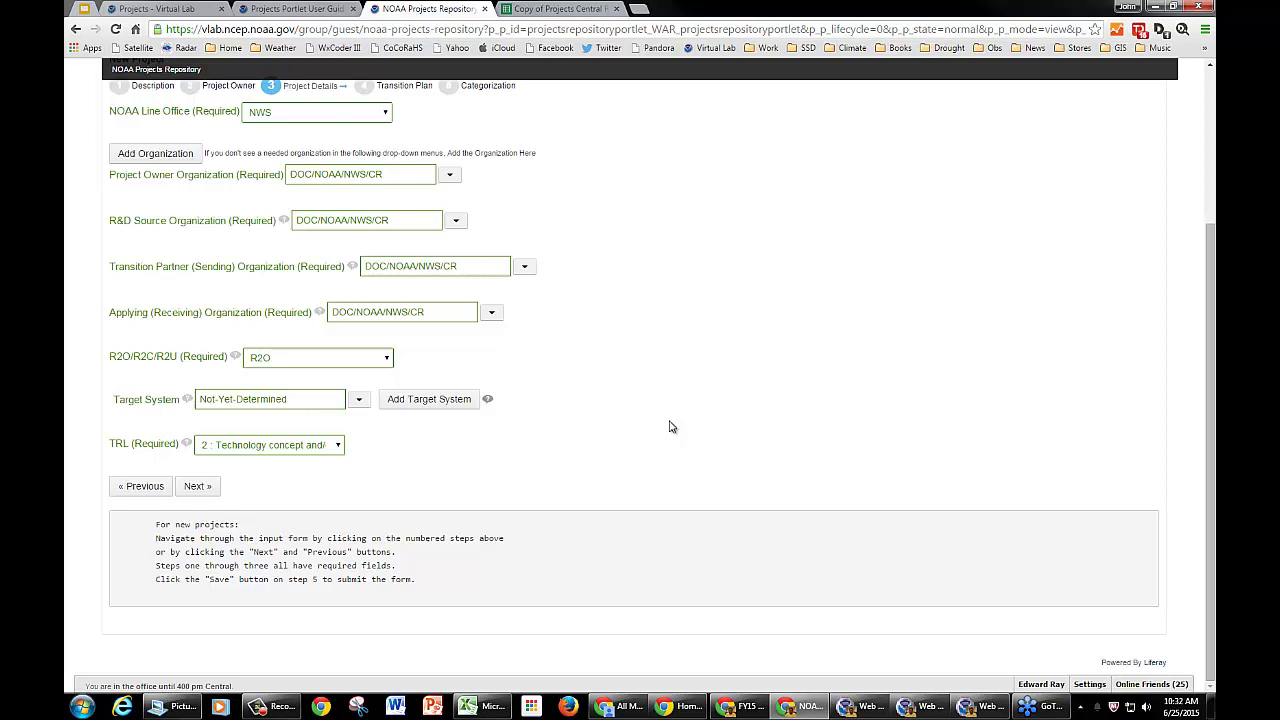
Step: Read the help tips shown by the help icons beside the form fields
scroll(670, 427, up, 1)
scroll(670, 427, down, 1)
scroll(675, 412, up, 2)
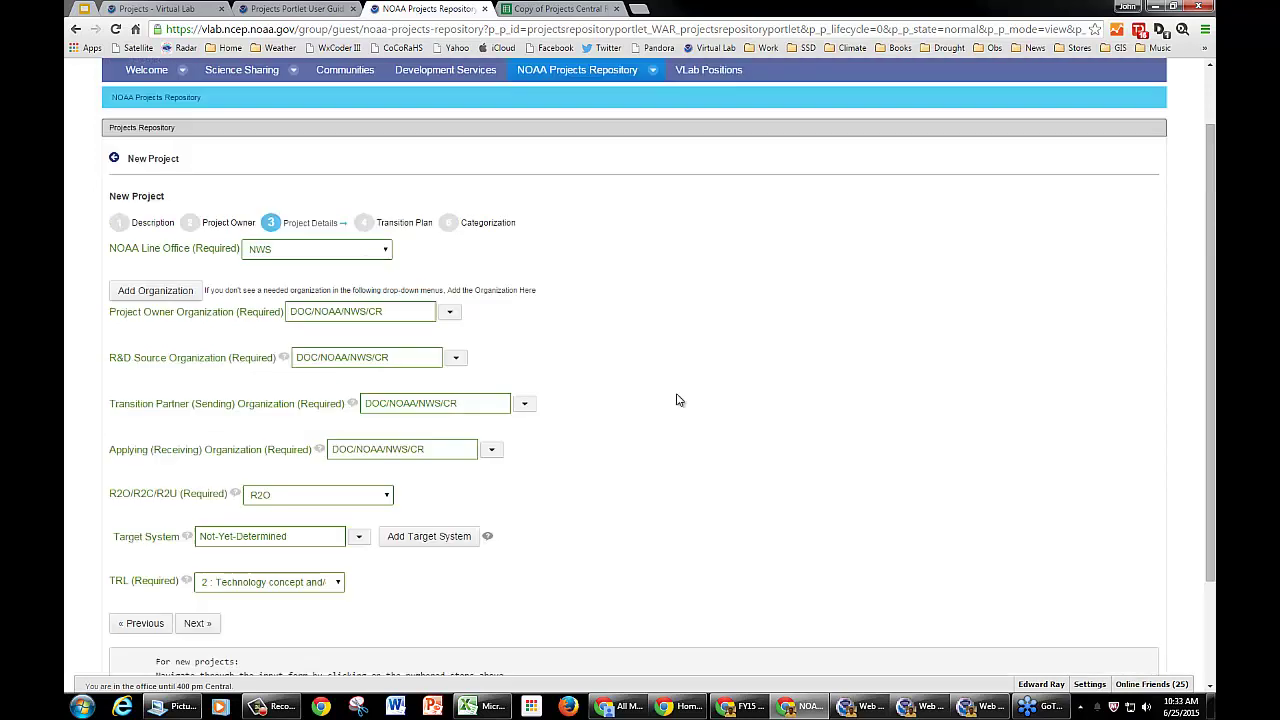
scroll(676, 397, down, 1)
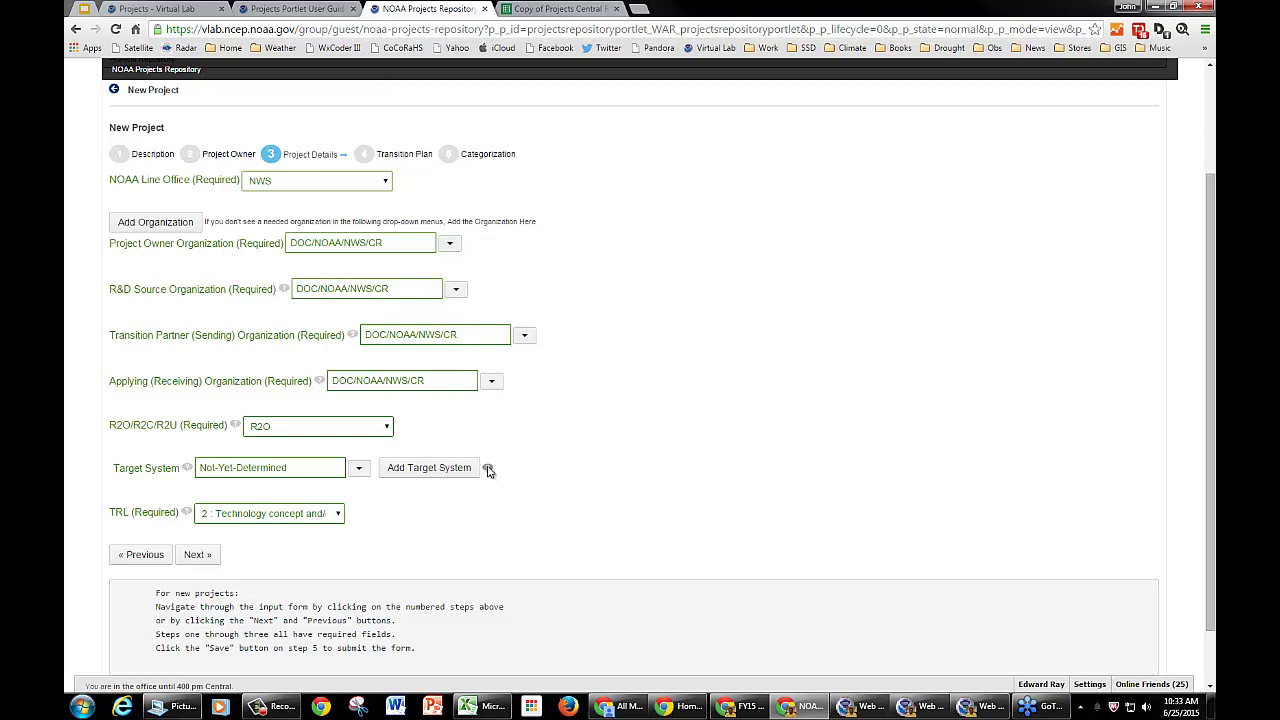
mouse_move(489, 471)
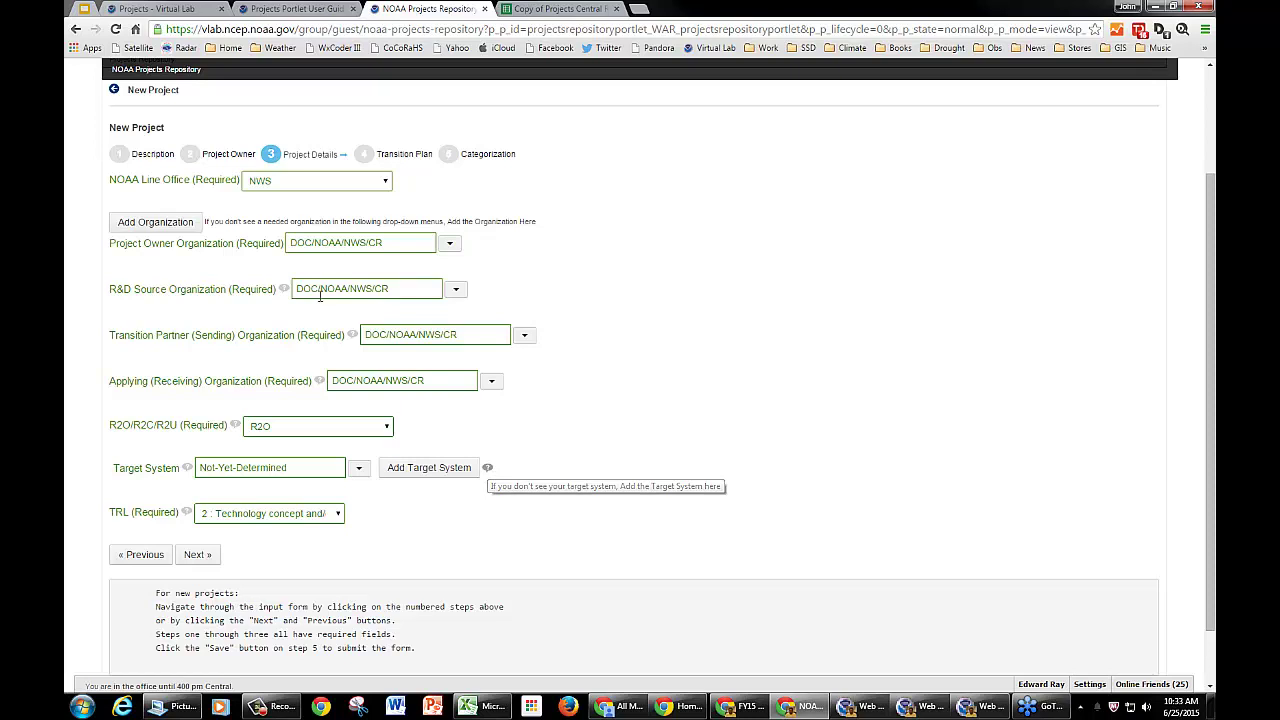
mouse_move(286, 292)
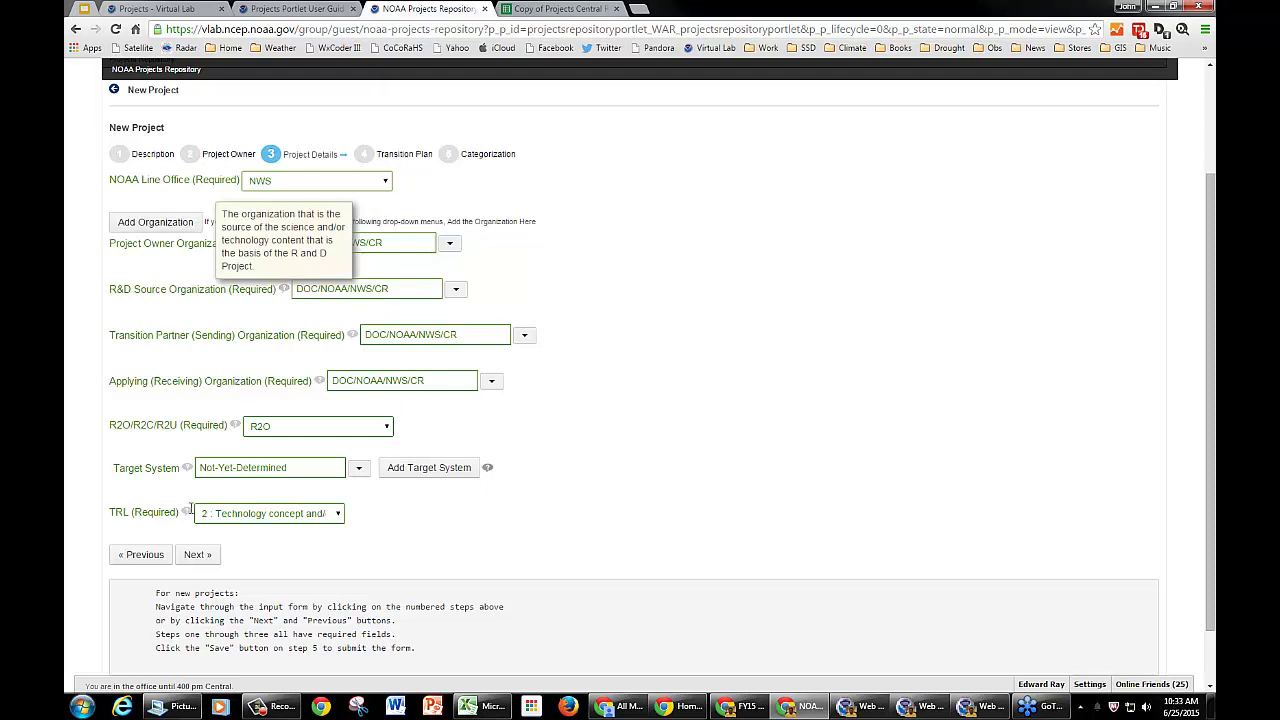
mouse_move(189, 516)
mouse_move(351, 337)
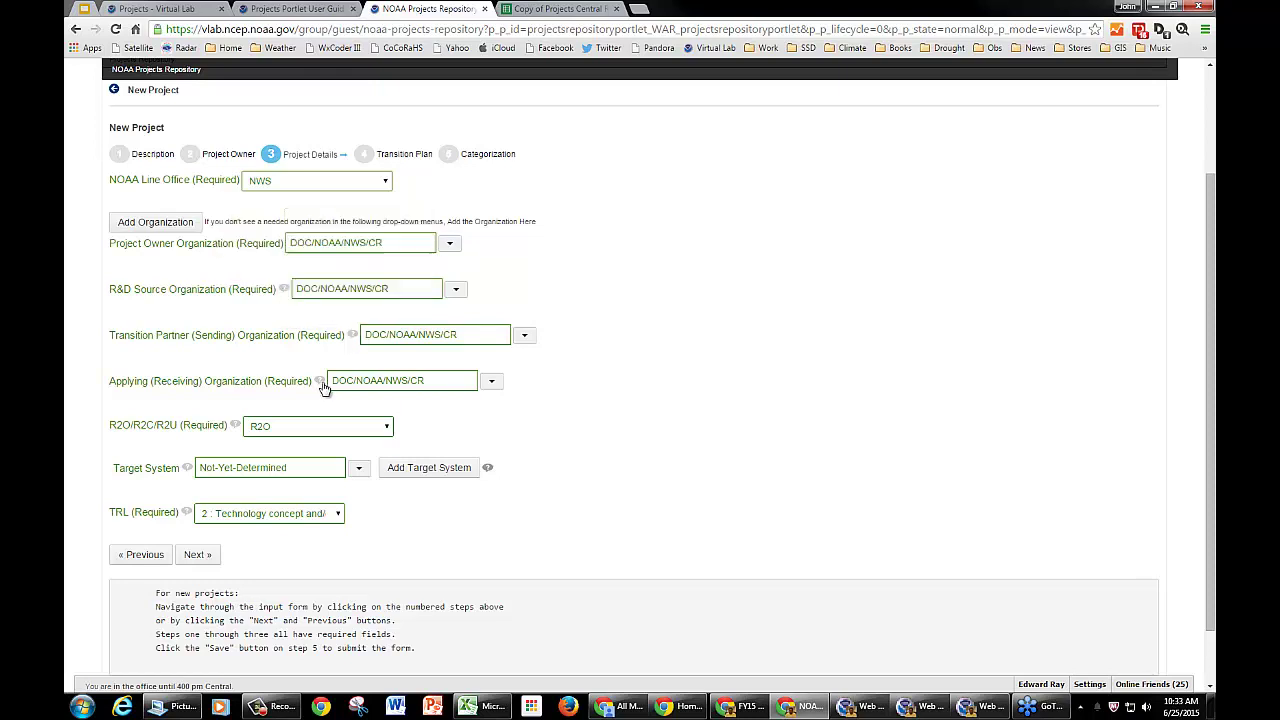
mouse_move(322, 387)
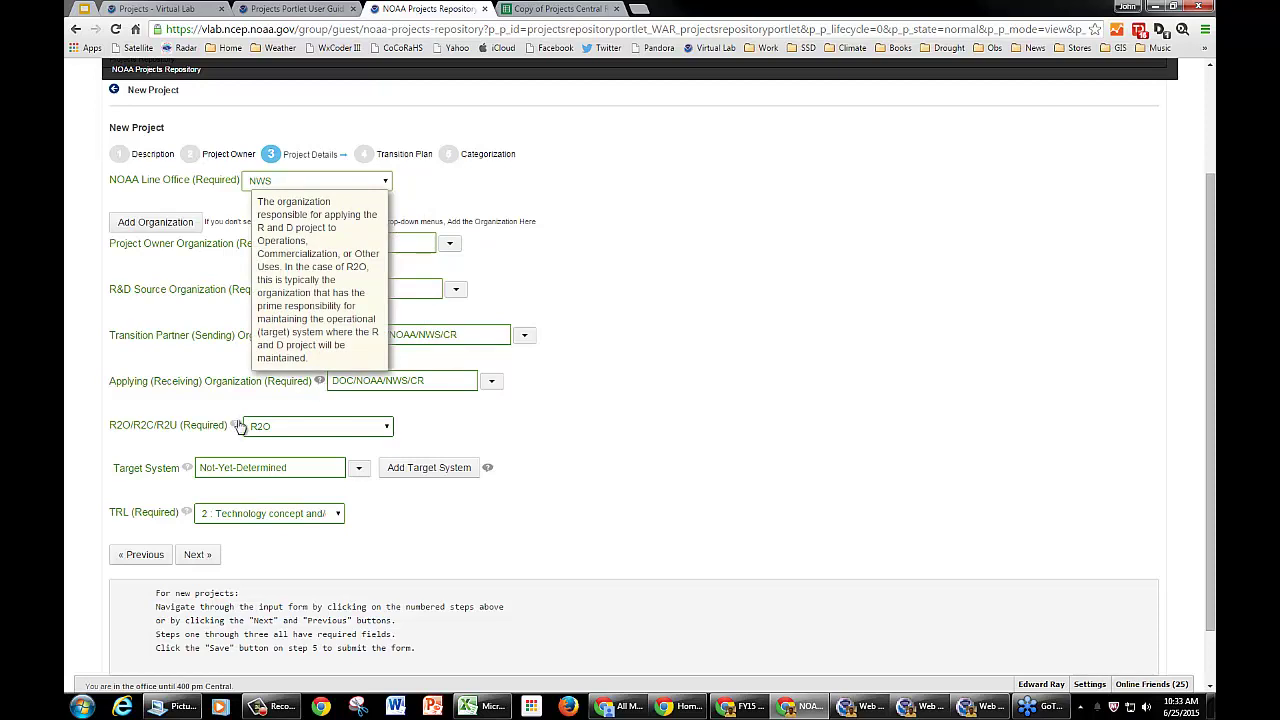
mouse_move(238, 428)
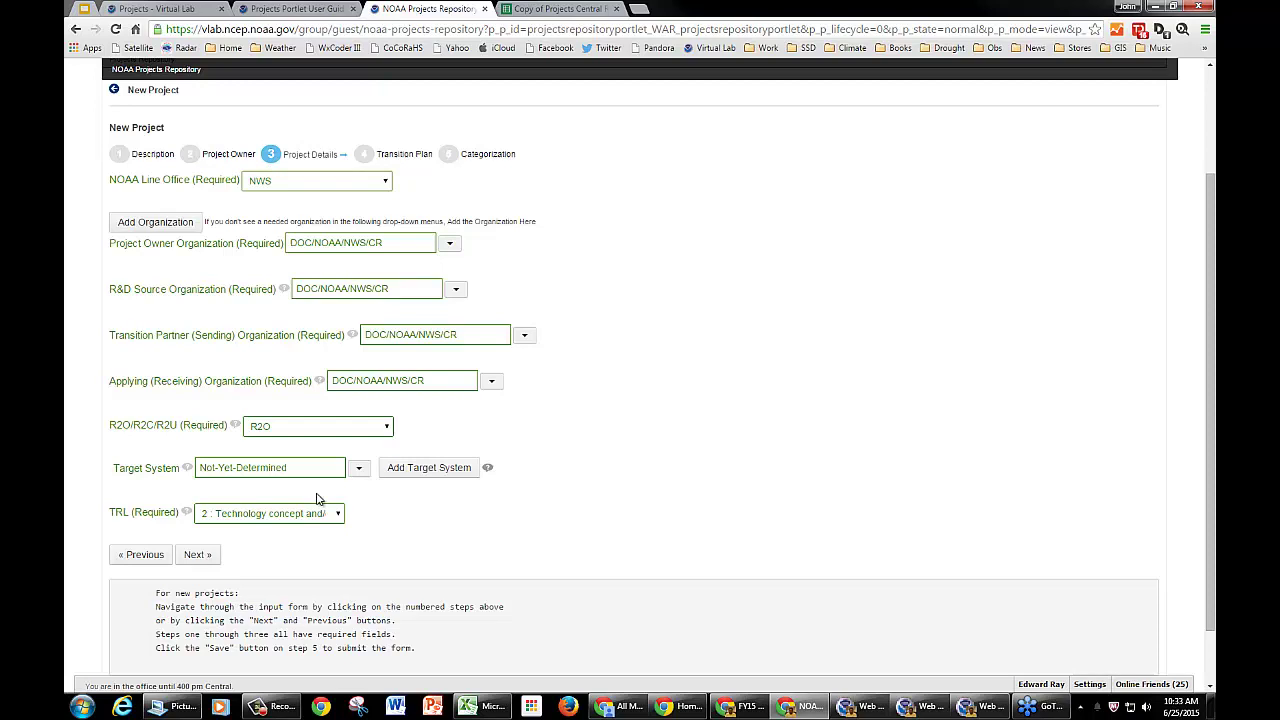
Step: Advance to the Transition Plan step and set the transition plan to No
click(200, 554)
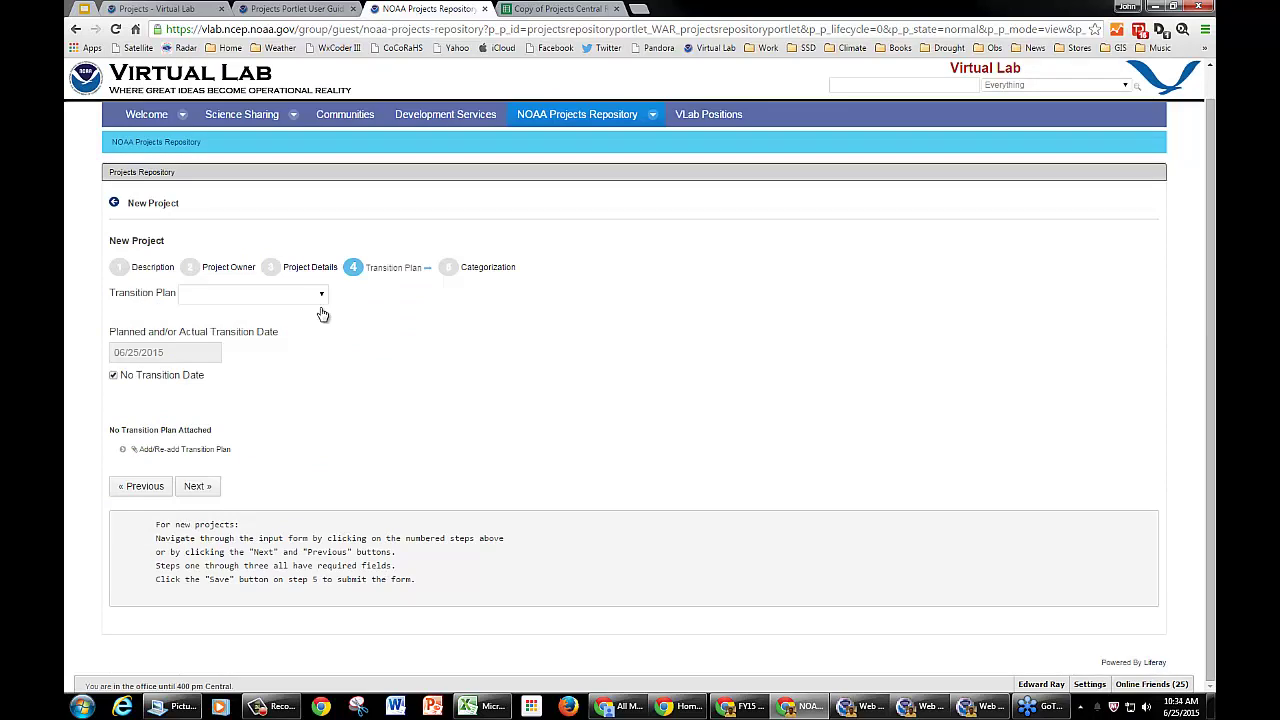
click(323, 297)
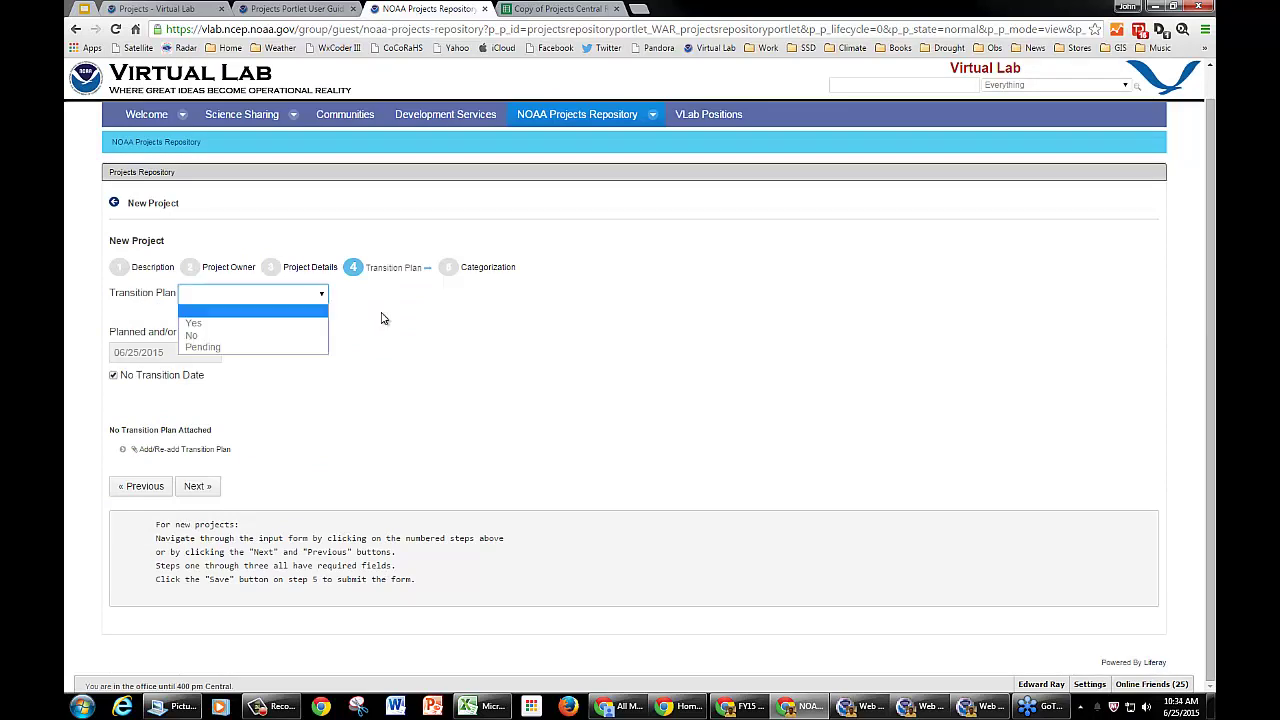
click(388, 320)
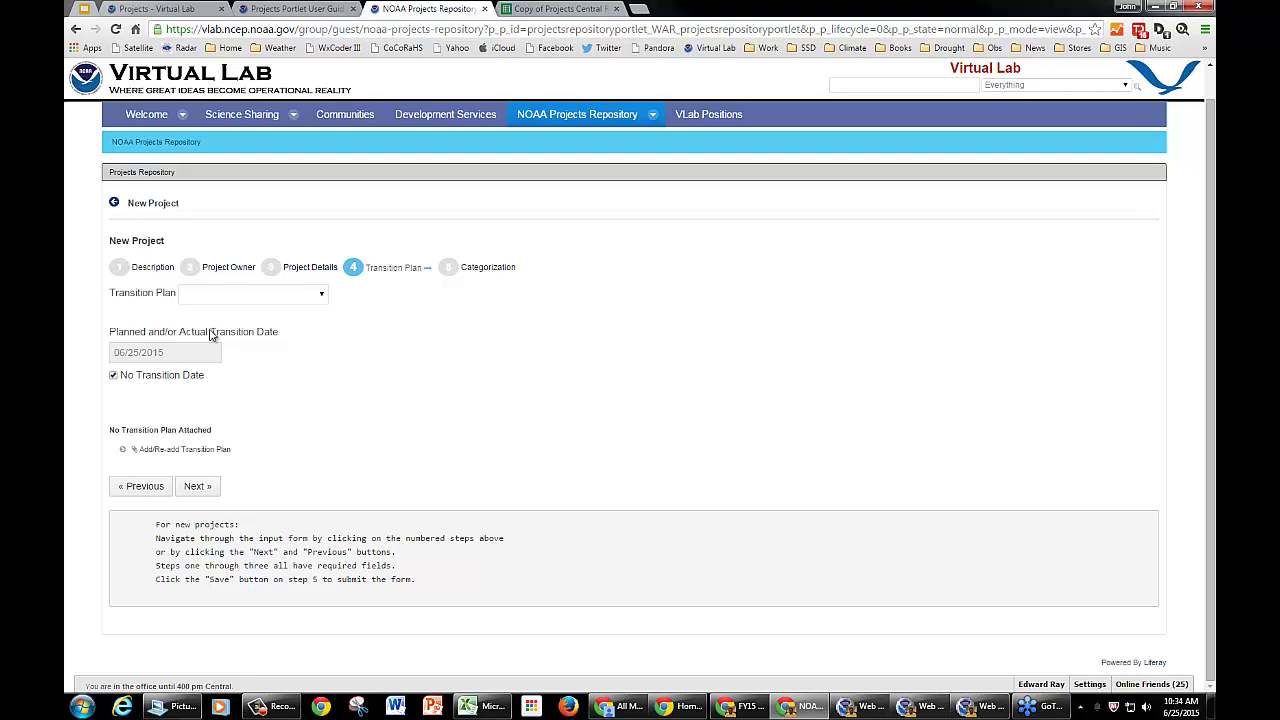
click(214, 293)
click(214, 336)
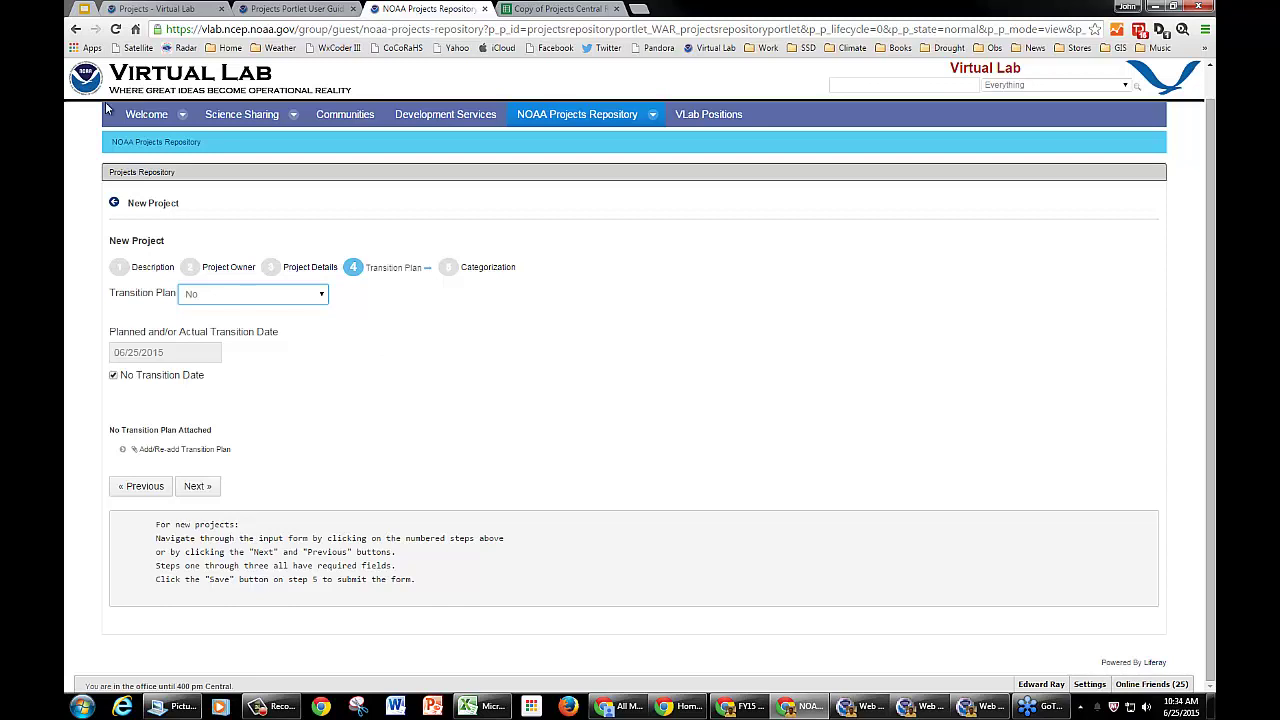
Step: Try Pending and Yes as transition plan, return to No, and toggle No Transition Date
click(225, 296)
click(204, 346)
click(238, 295)
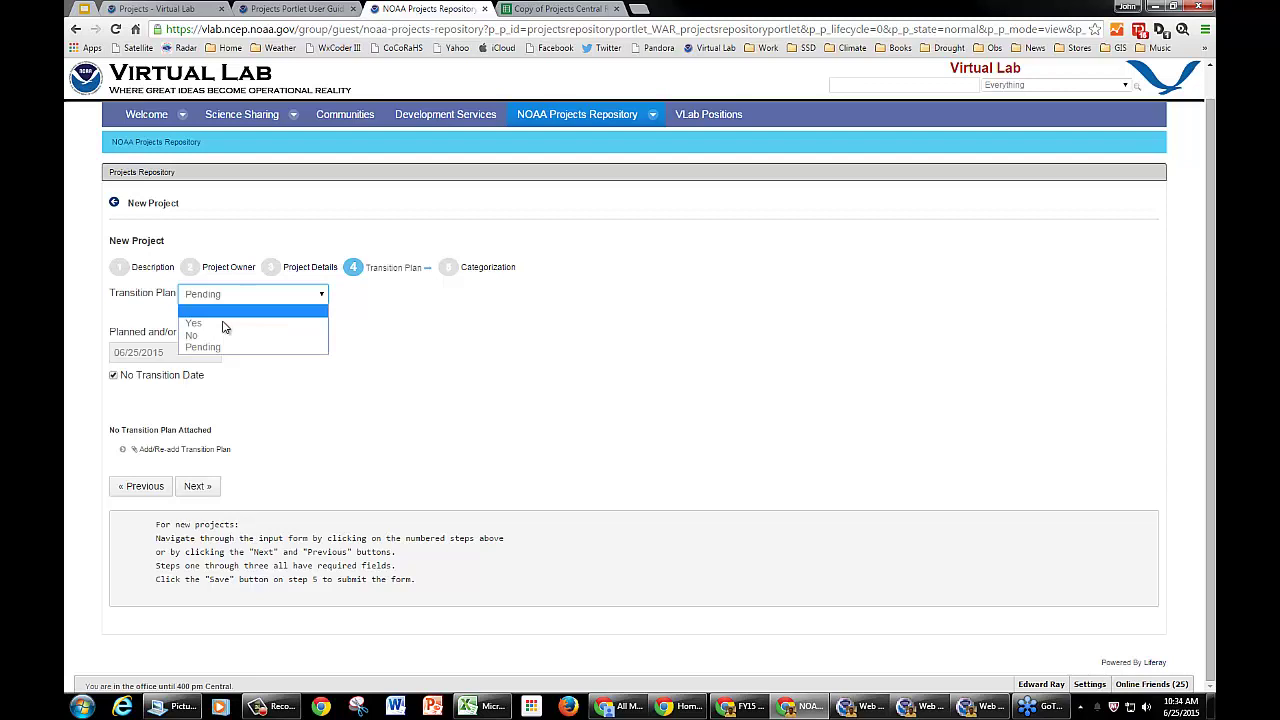
click(224, 324)
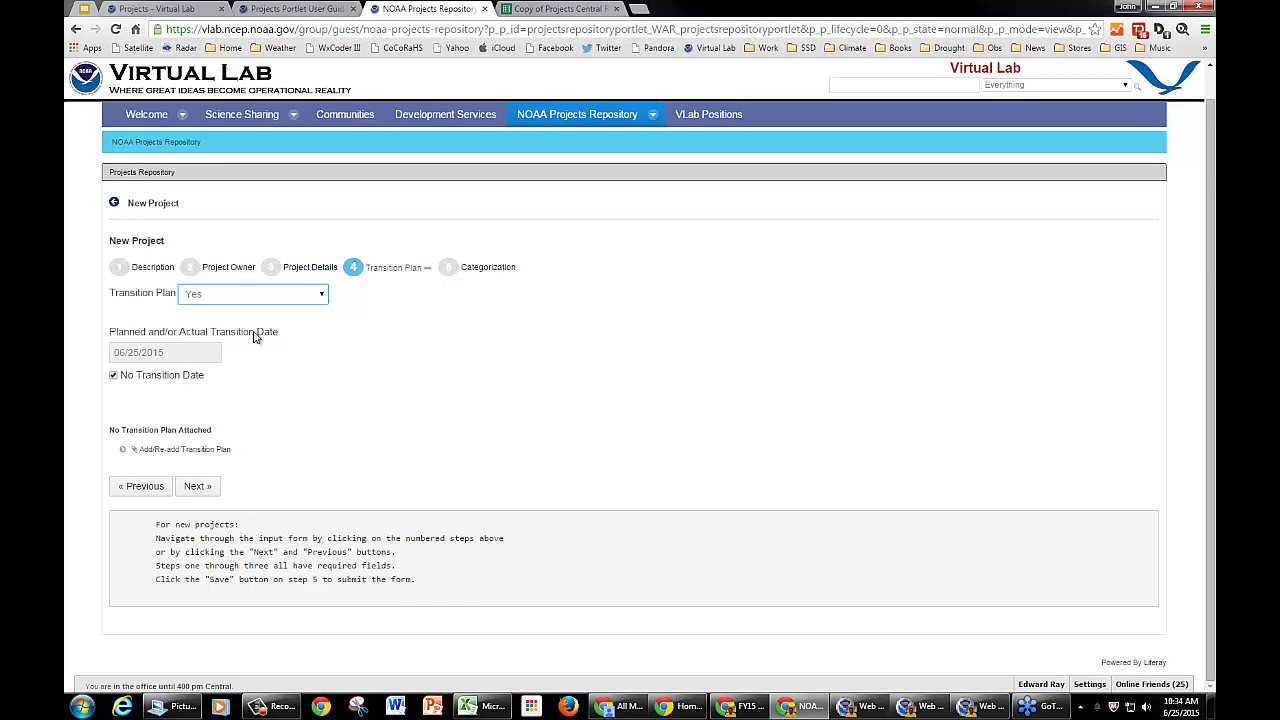
click(318, 294)
click(300, 335)
click(114, 377)
Step: Clear No Transition Date, pick 30 September 2015 as the date, and set the plan to Pending
click(113, 377)
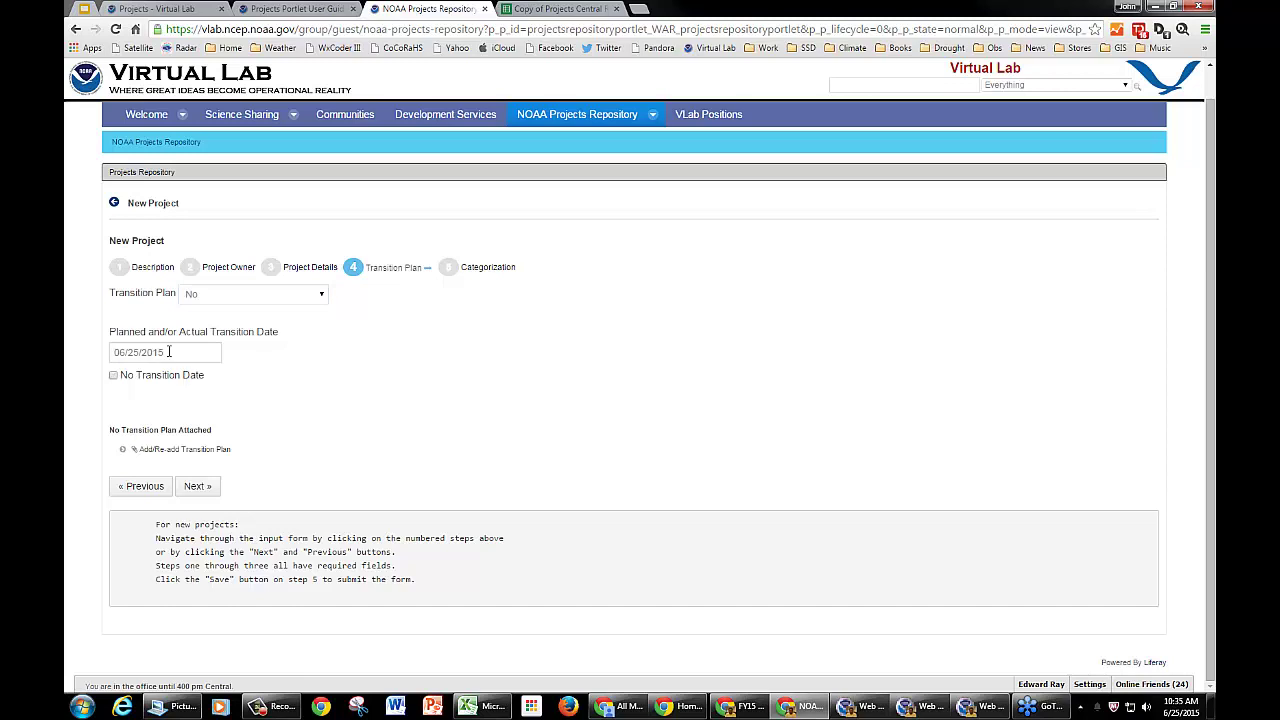
click(169, 352)
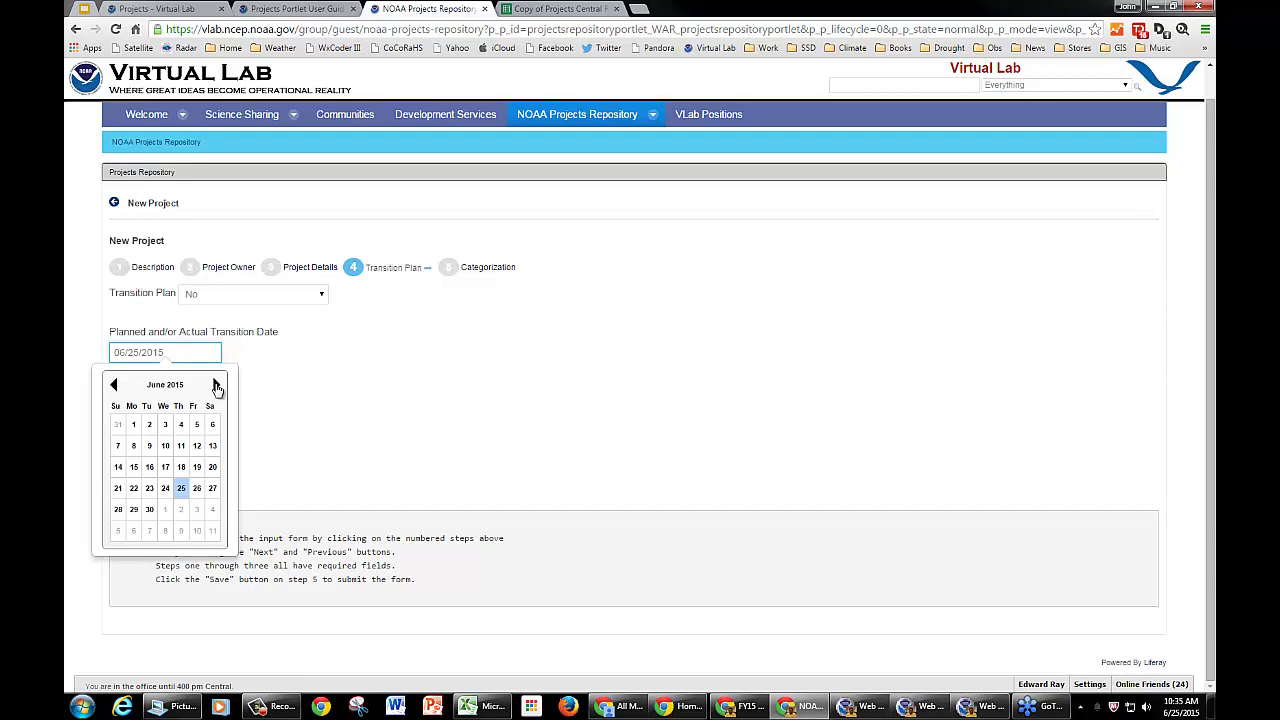
click(216, 386)
click(216, 386)
click(216, 386)
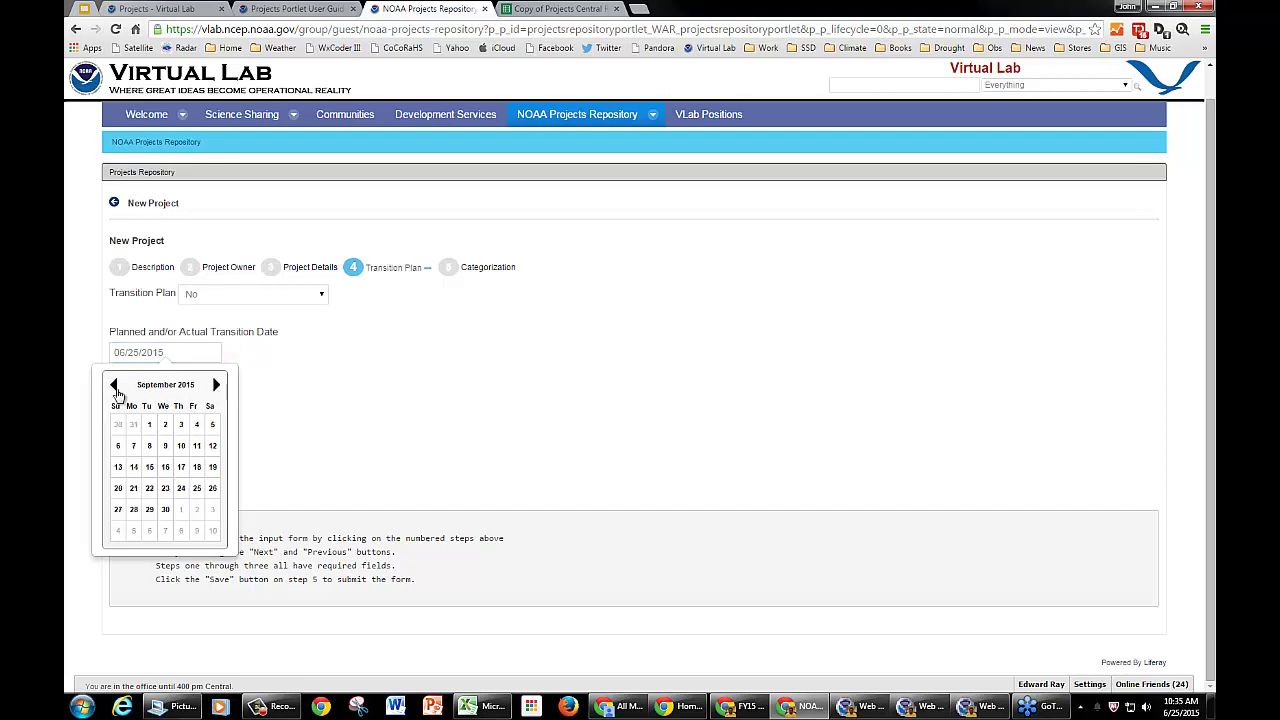
click(115, 386)
click(166, 510)
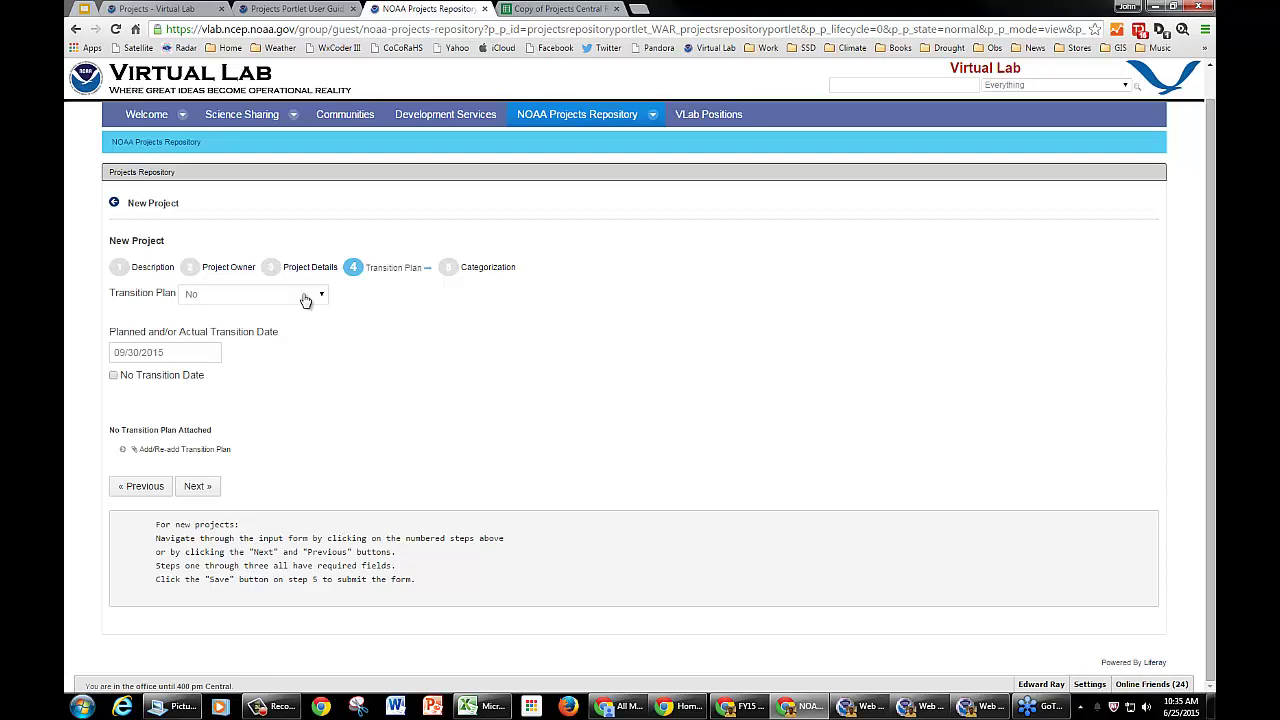
click(212, 294)
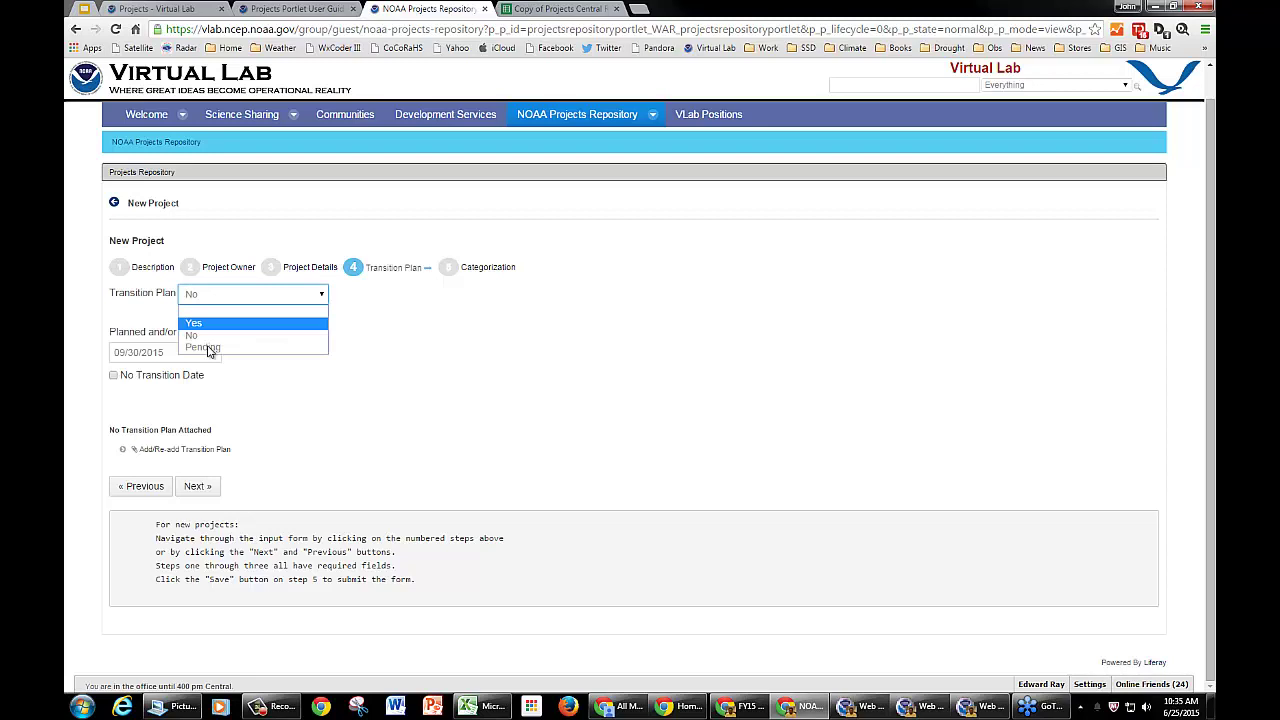
click(205, 347)
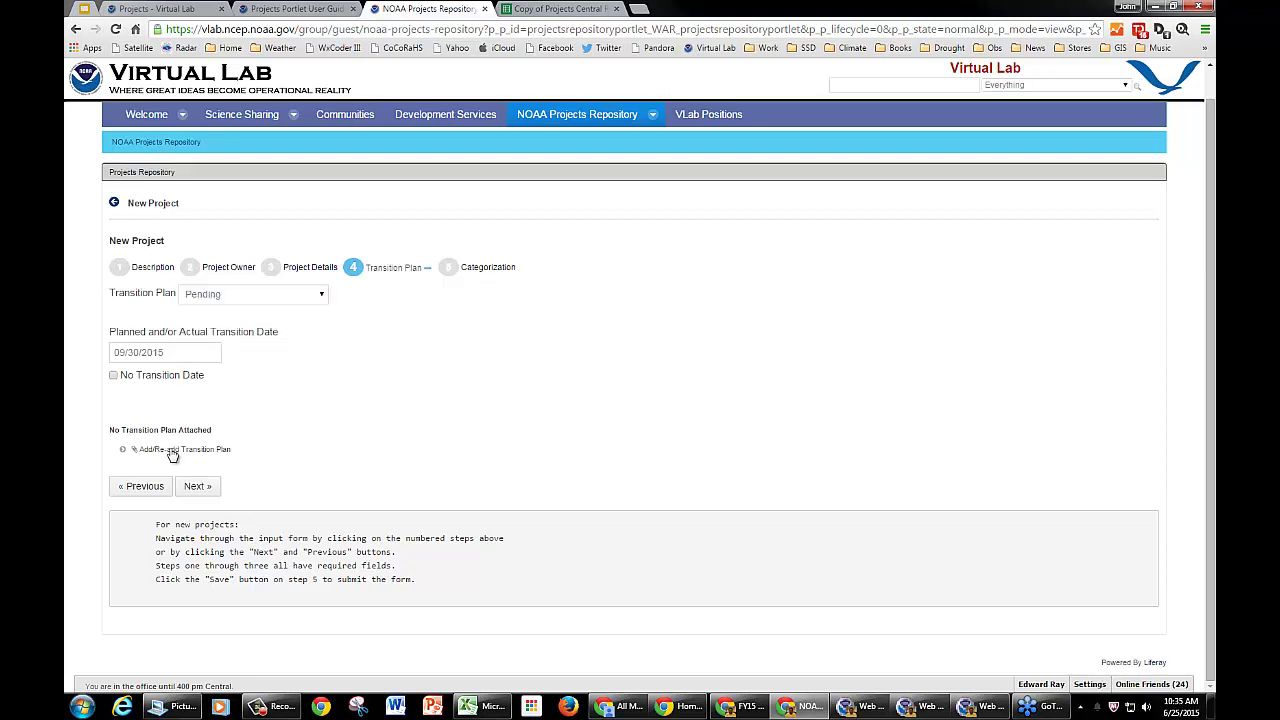
click(172, 452)
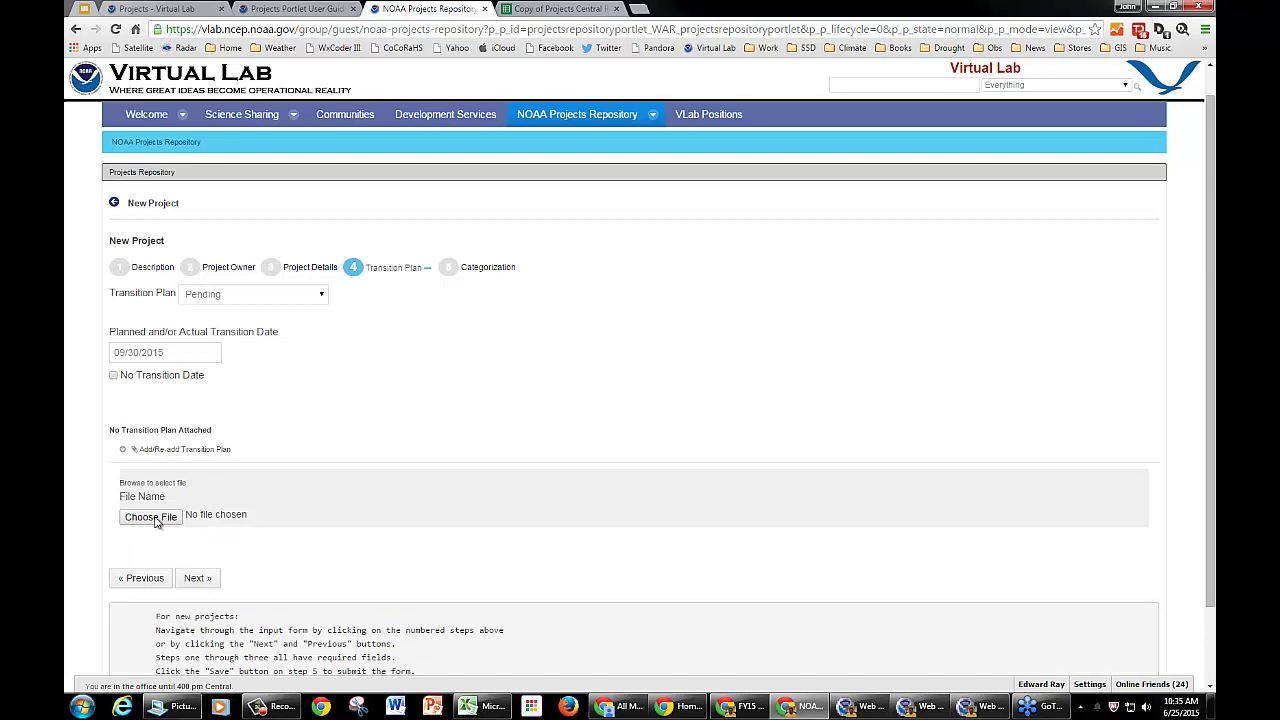
click(155, 520)
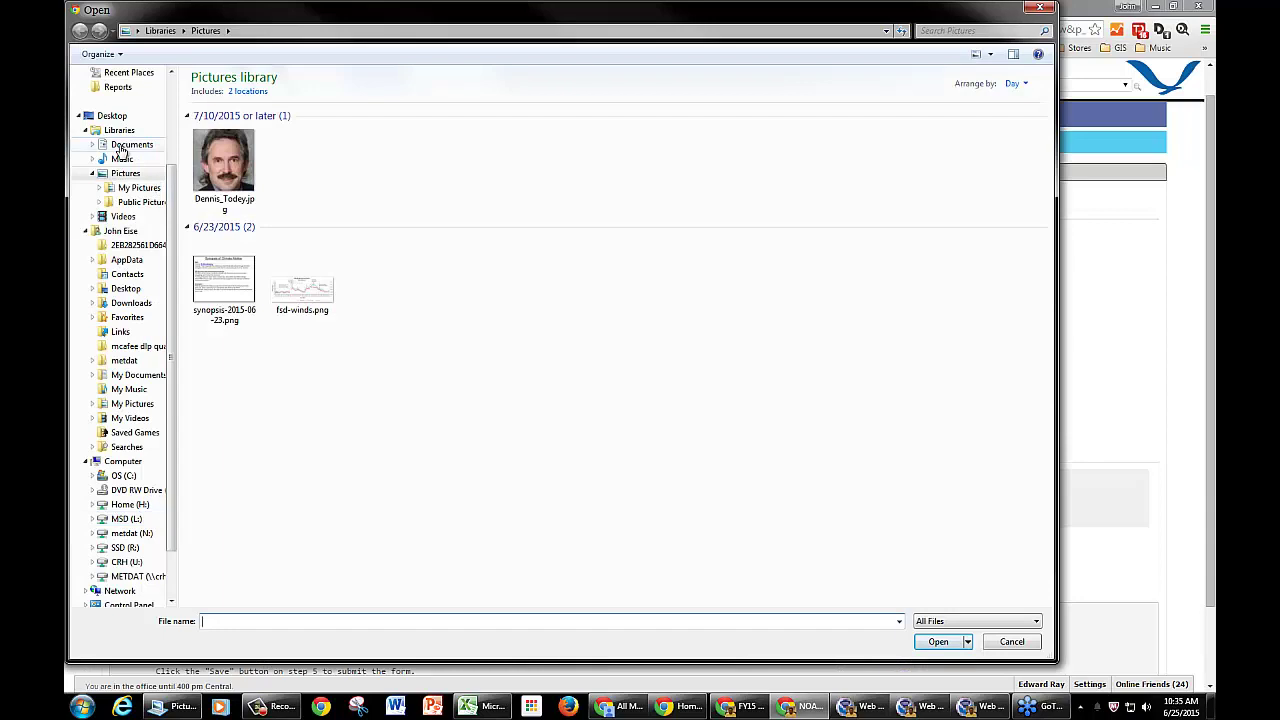
click(125, 145)
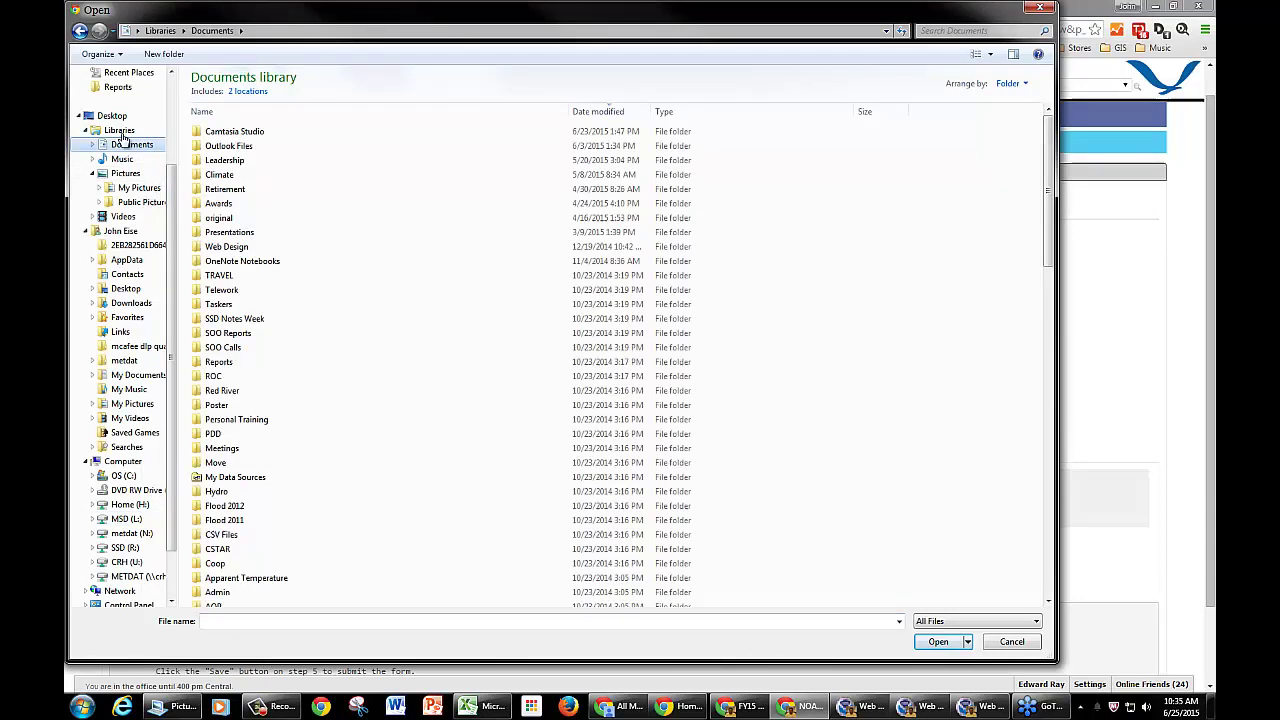
scroll(127, 118, up, 2)
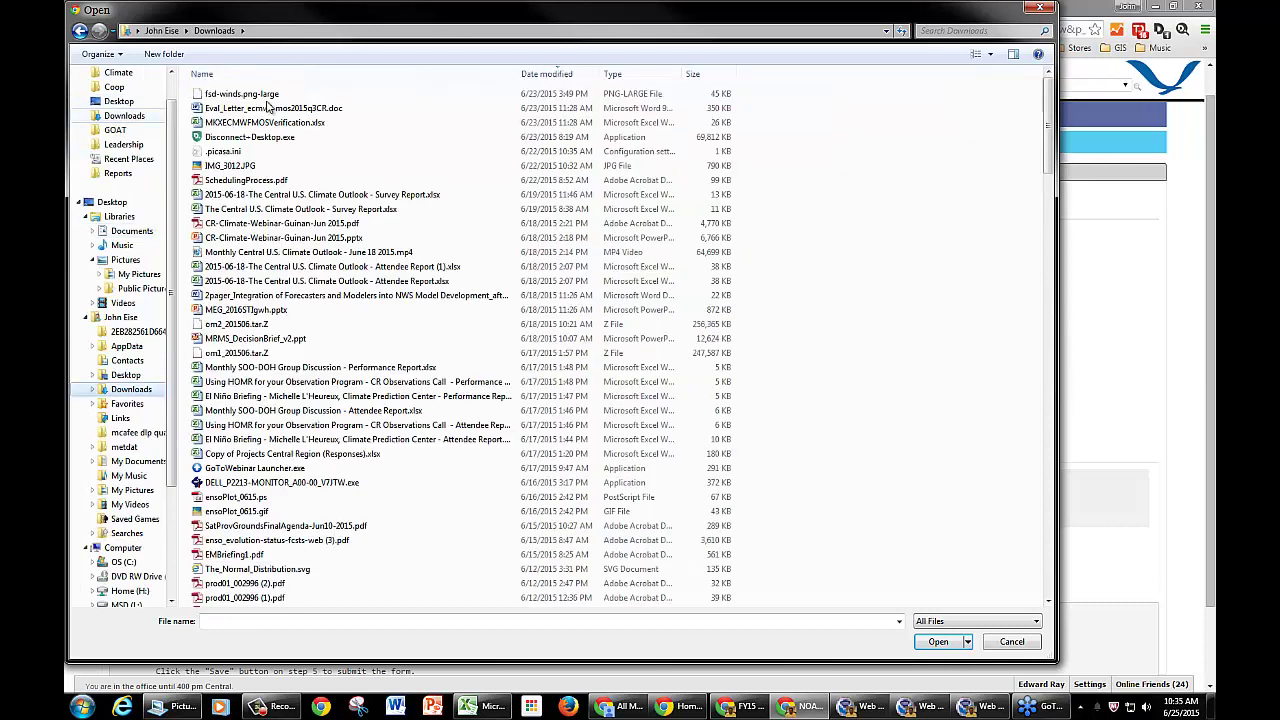
click(262, 109)
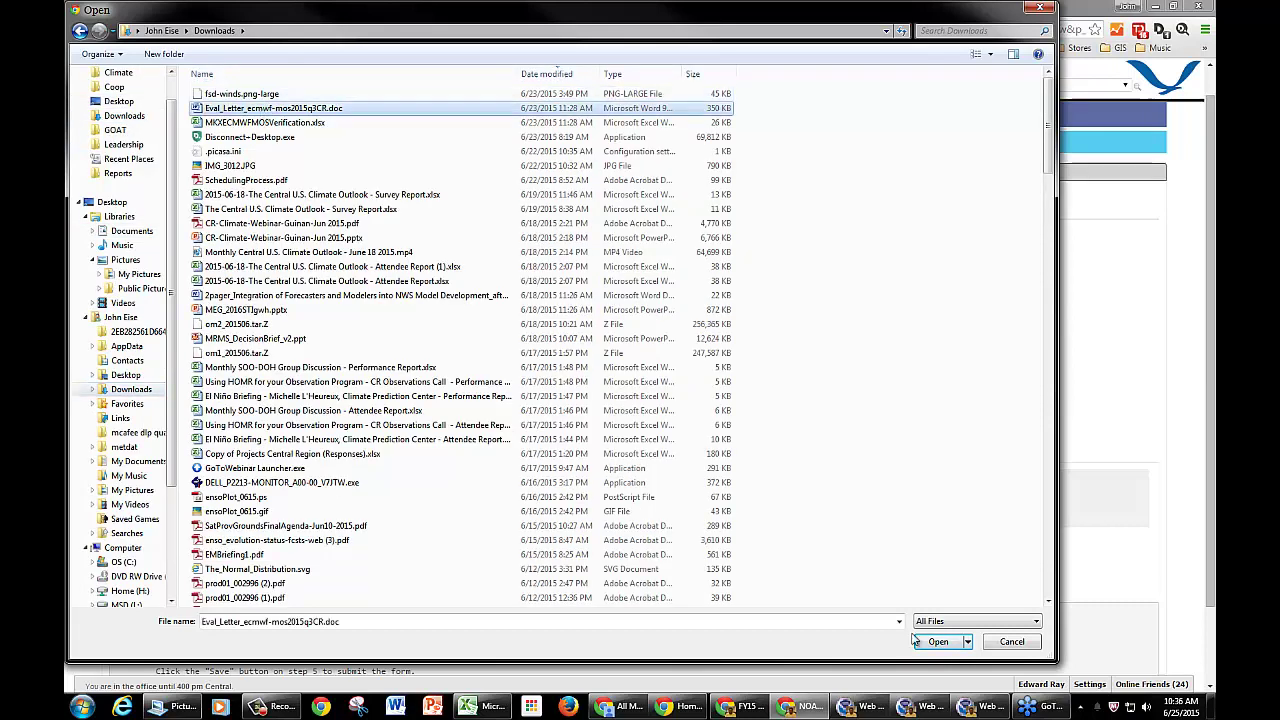
click(937, 643)
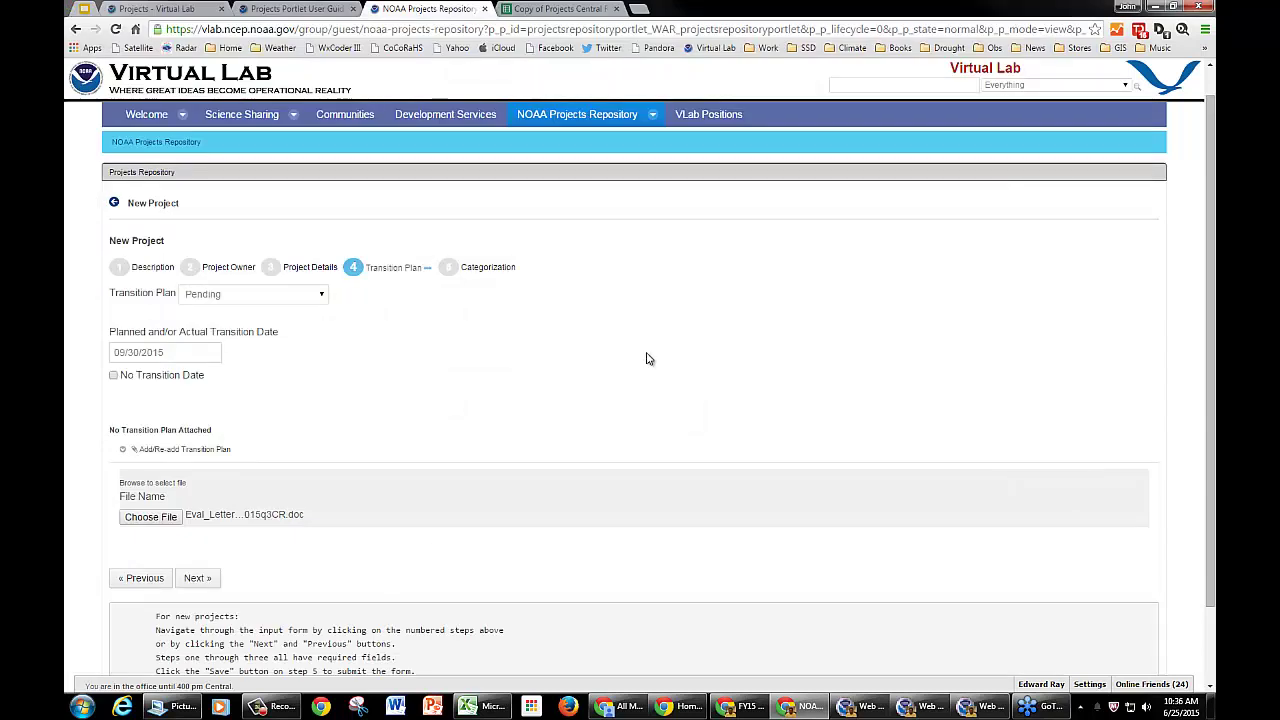
scroll(650, 360, down, 2)
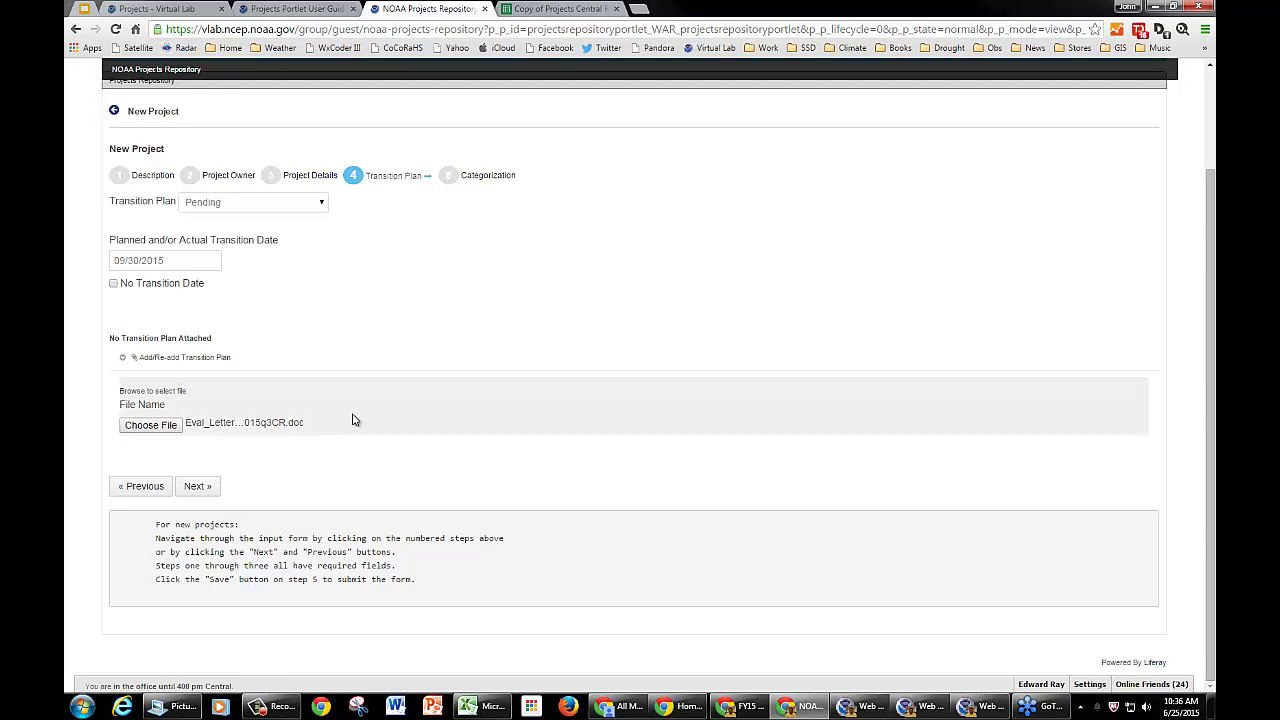
Step: Advance to step 5 Categorization and bring up the NOAA Strategic Goals (Global) list
click(205, 491)
click(197, 486)
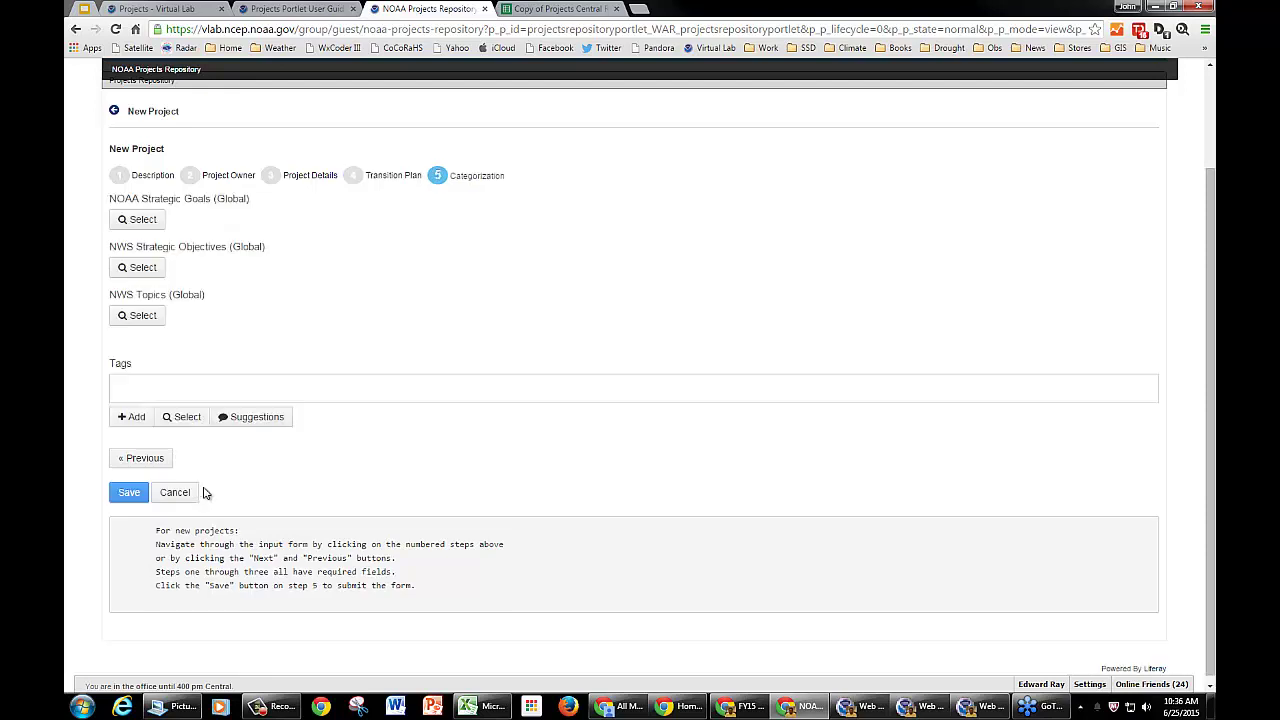
click(355, 177)
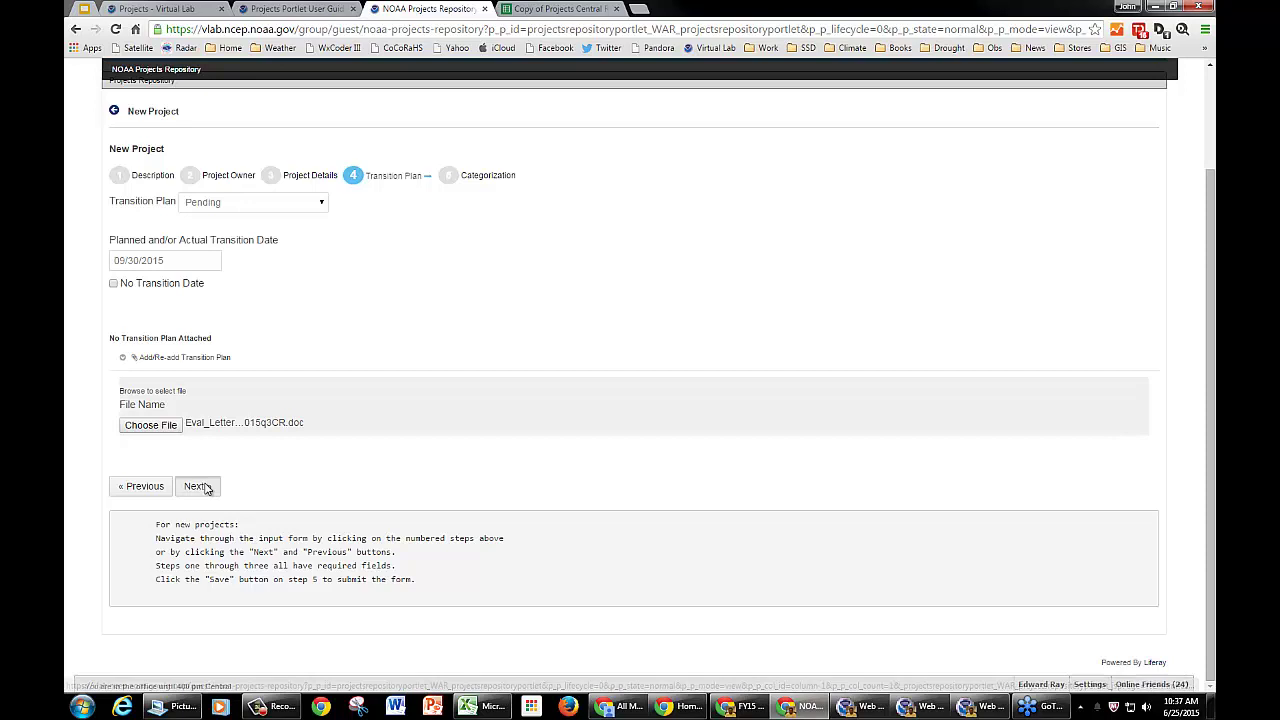
click(197, 486)
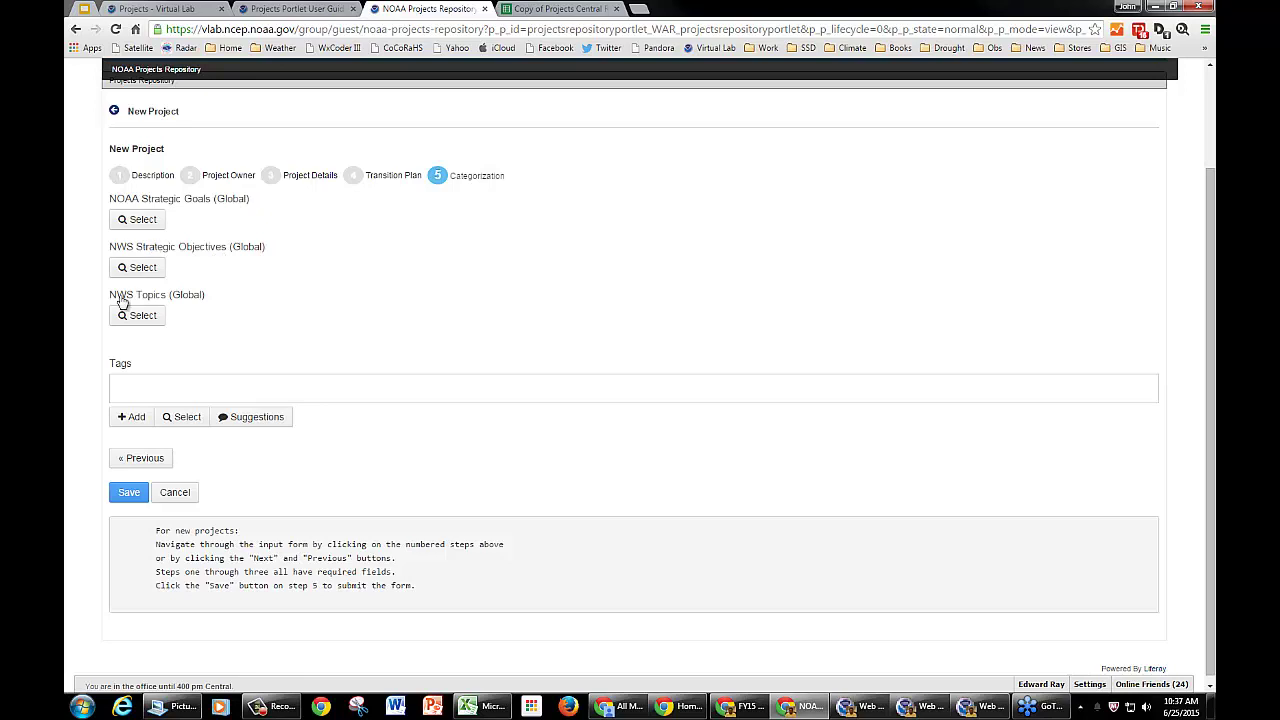
click(143, 220)
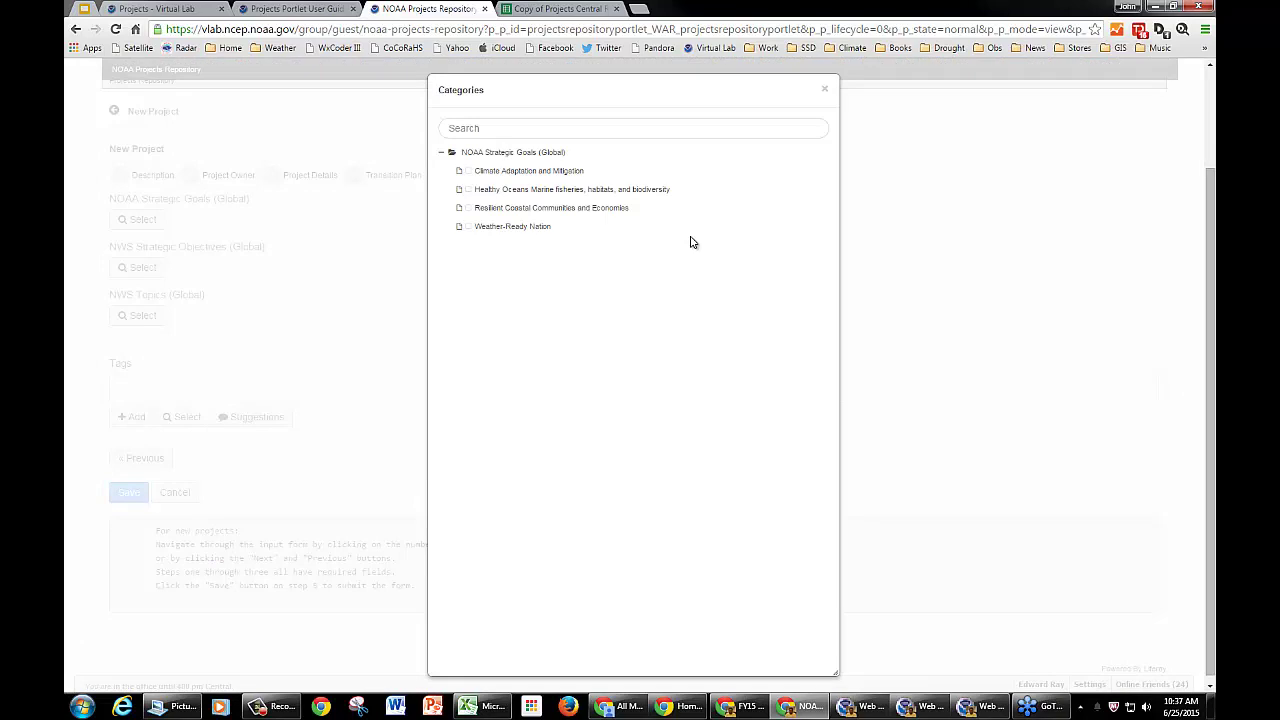
Step: Zoom the page in and choose Weather-Ready Nation as the NOAA Strategic Goal
key(ctrl+plus)
key(ctrl+plus)
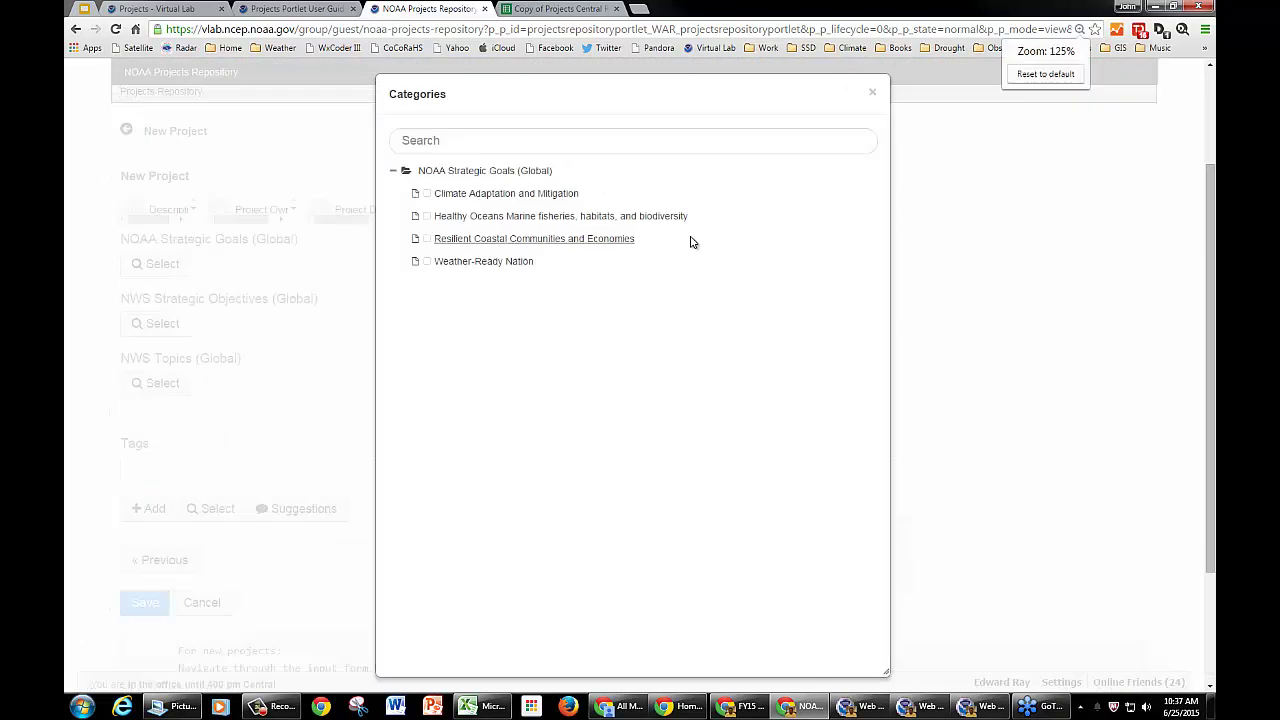
key(ctrl+plus)
key(ctrl+plus)
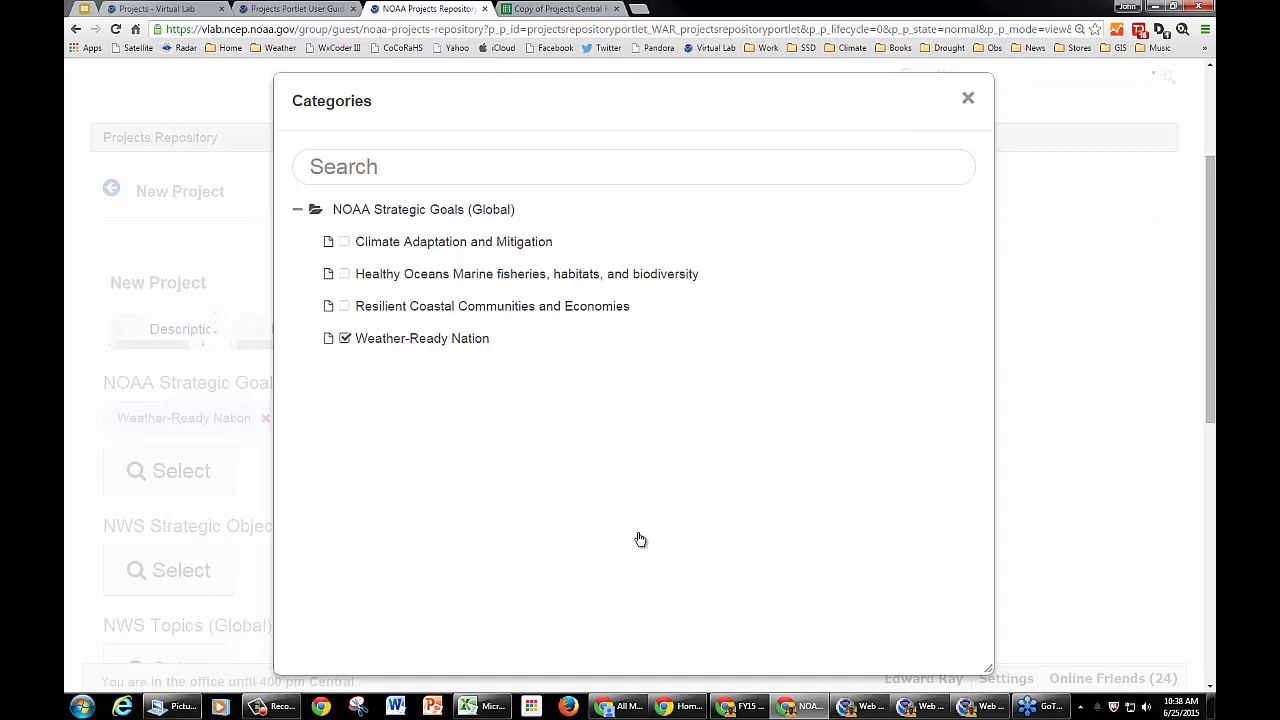
key(Escape)
scroll(614, 518, down, 2)
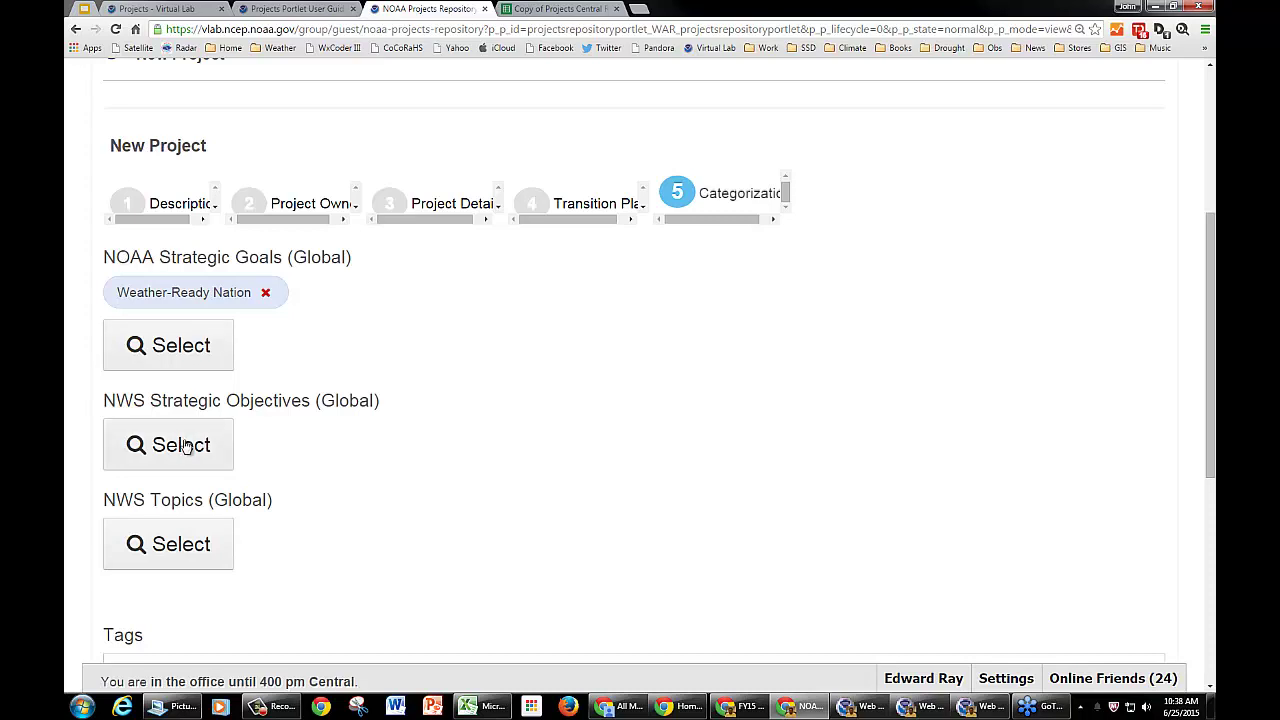
Step: Choose Improve weather decision services, Sustain a highly-skilled workforce, and Improve sector-relevant information as NWS objectives
click(186, 446)
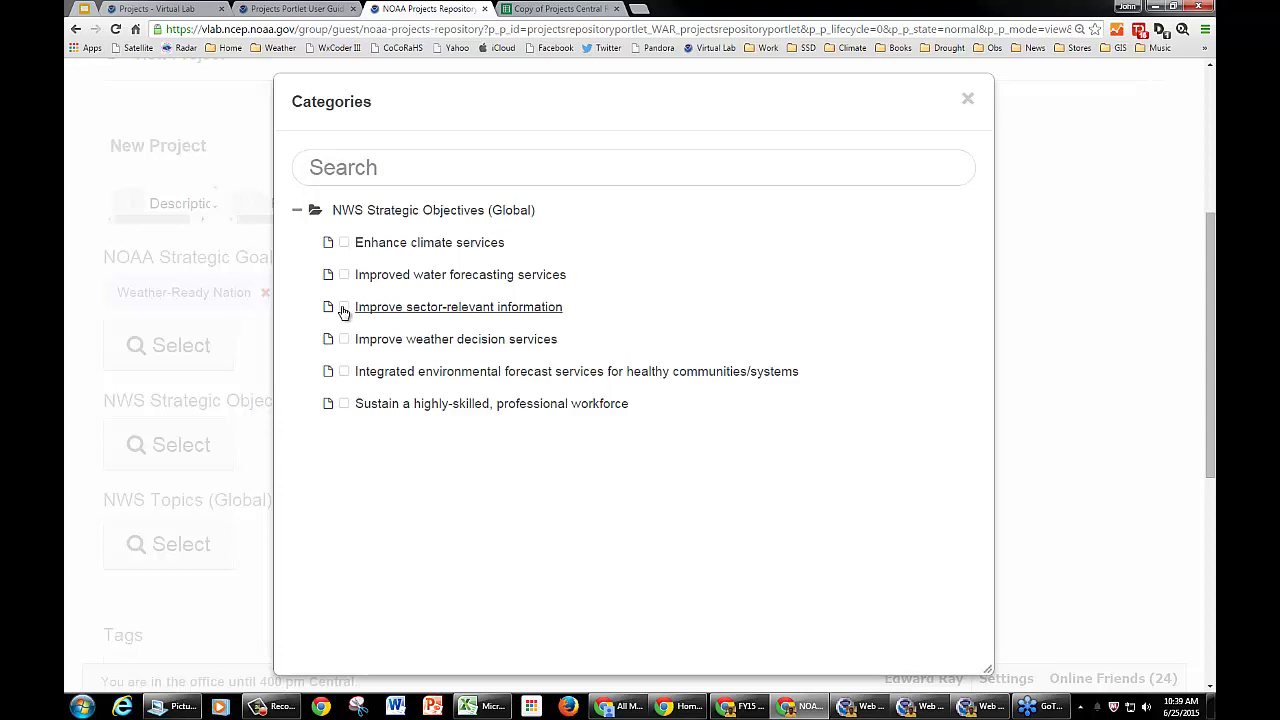
click(344, 307)
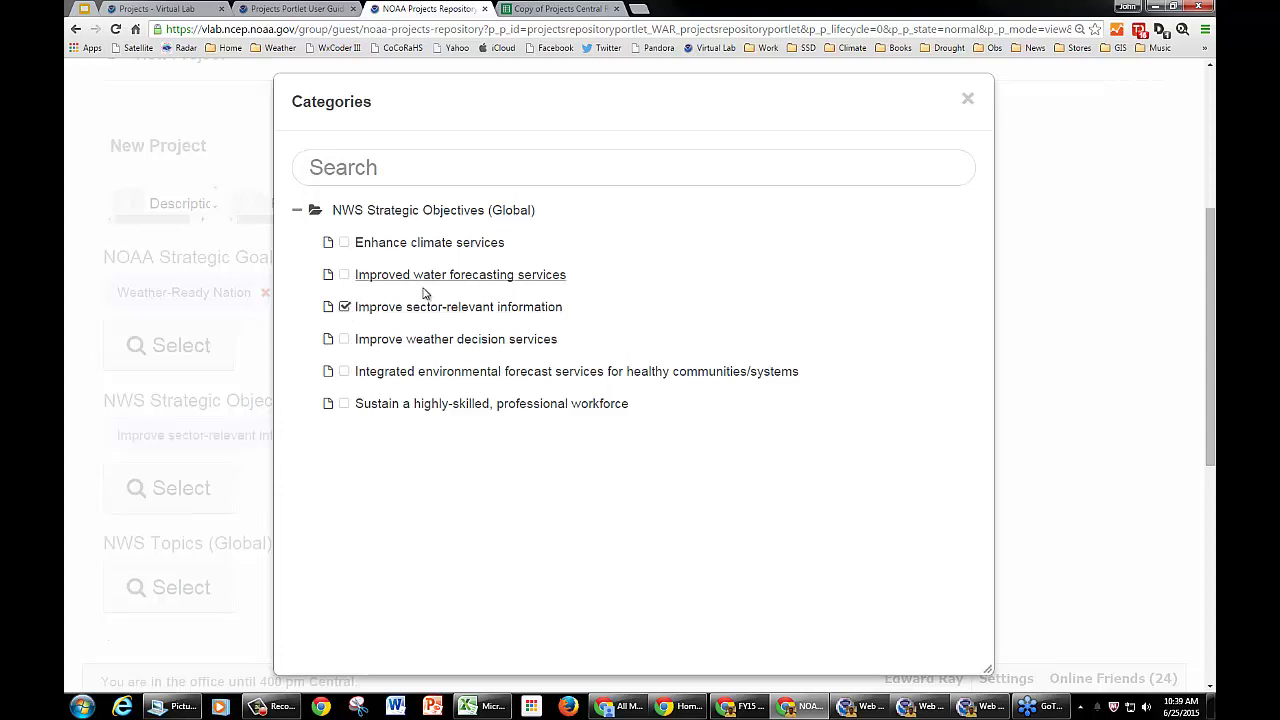
click(422, 288)
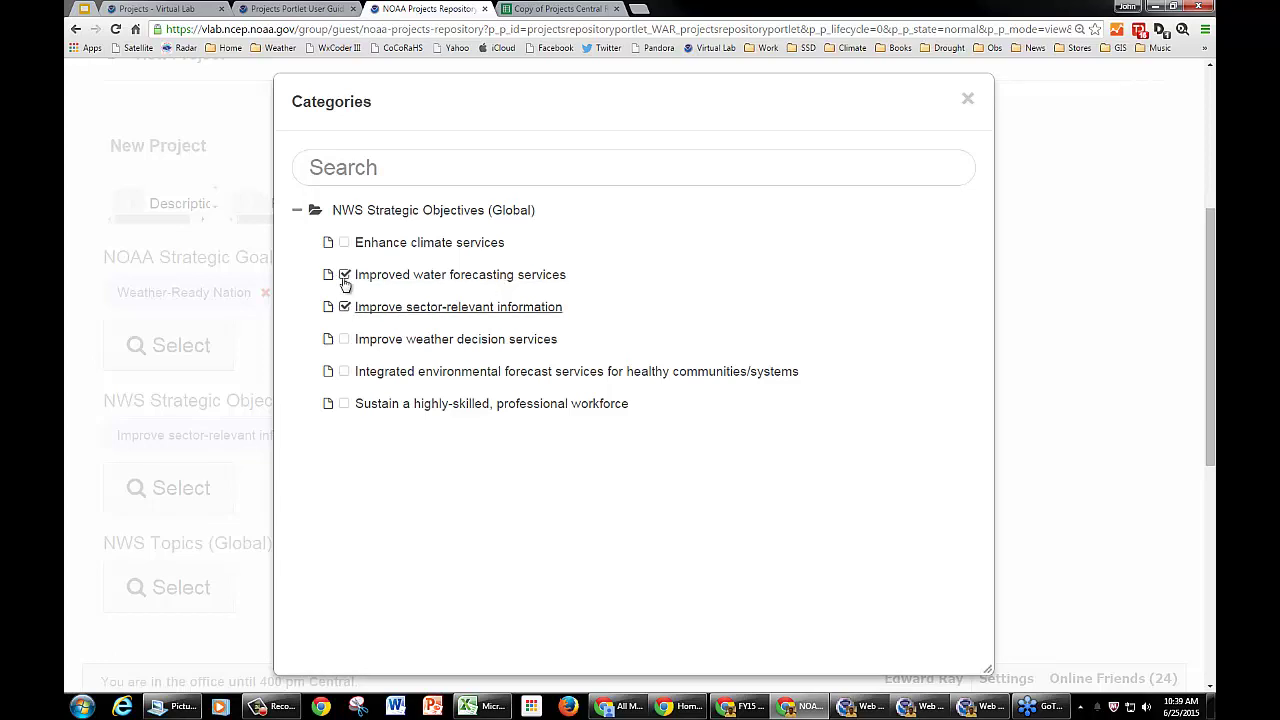
click(345, 277)
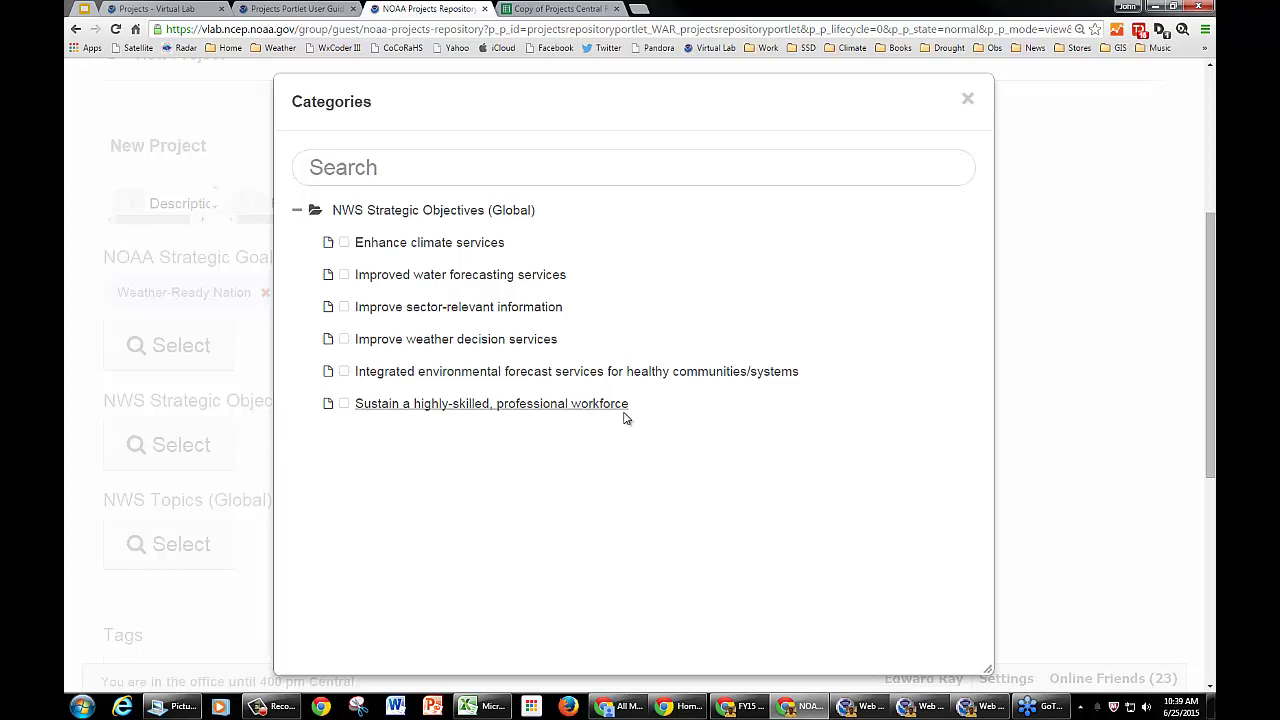
click(345, 405)
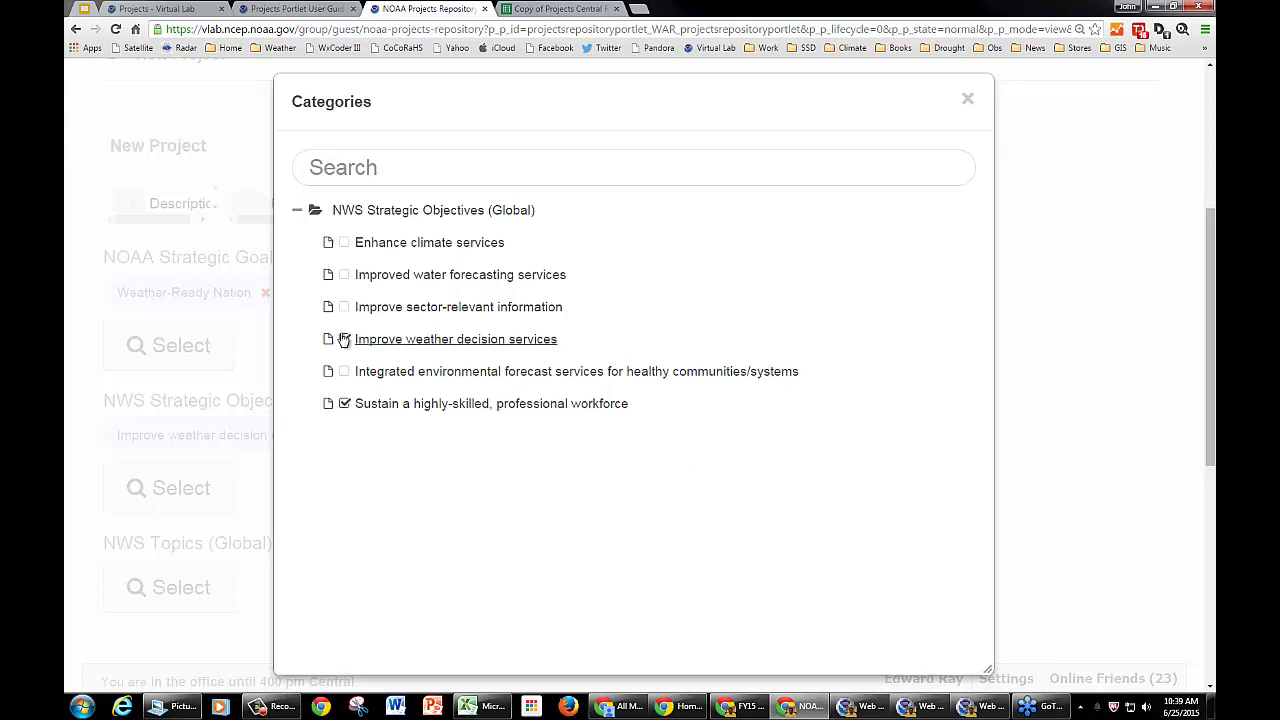
click(344, 340)
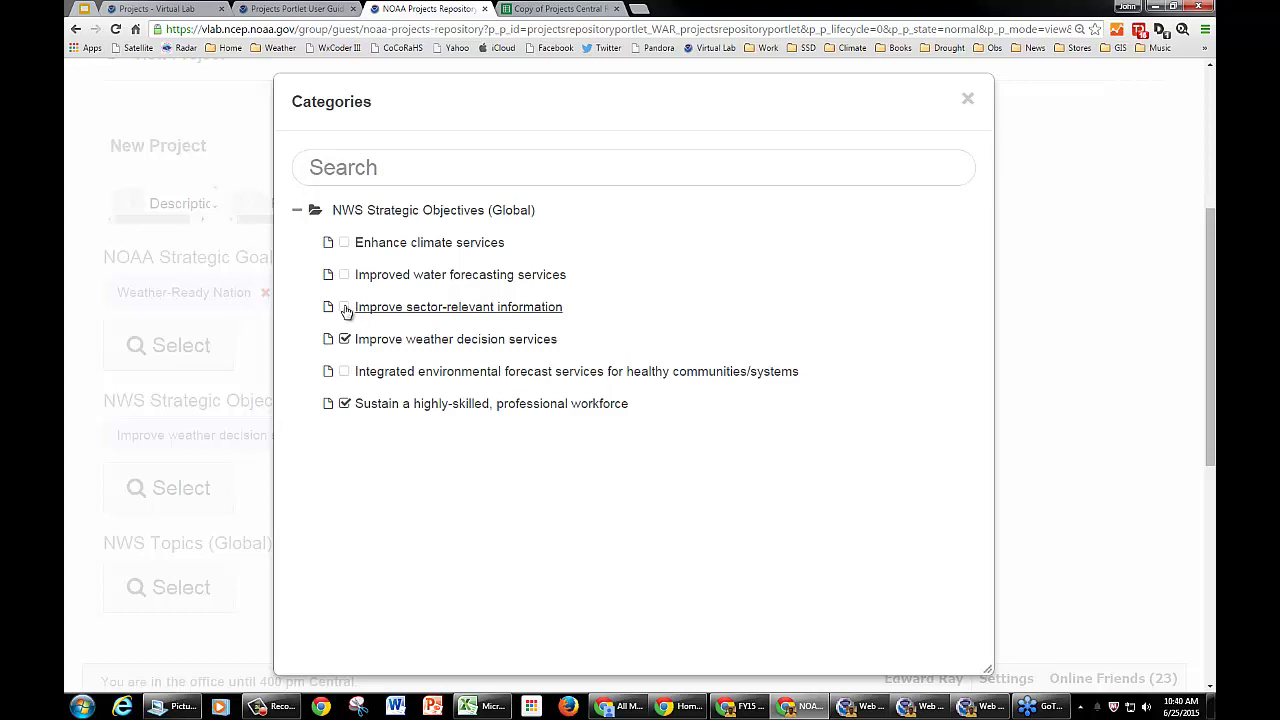
click(345, 308)
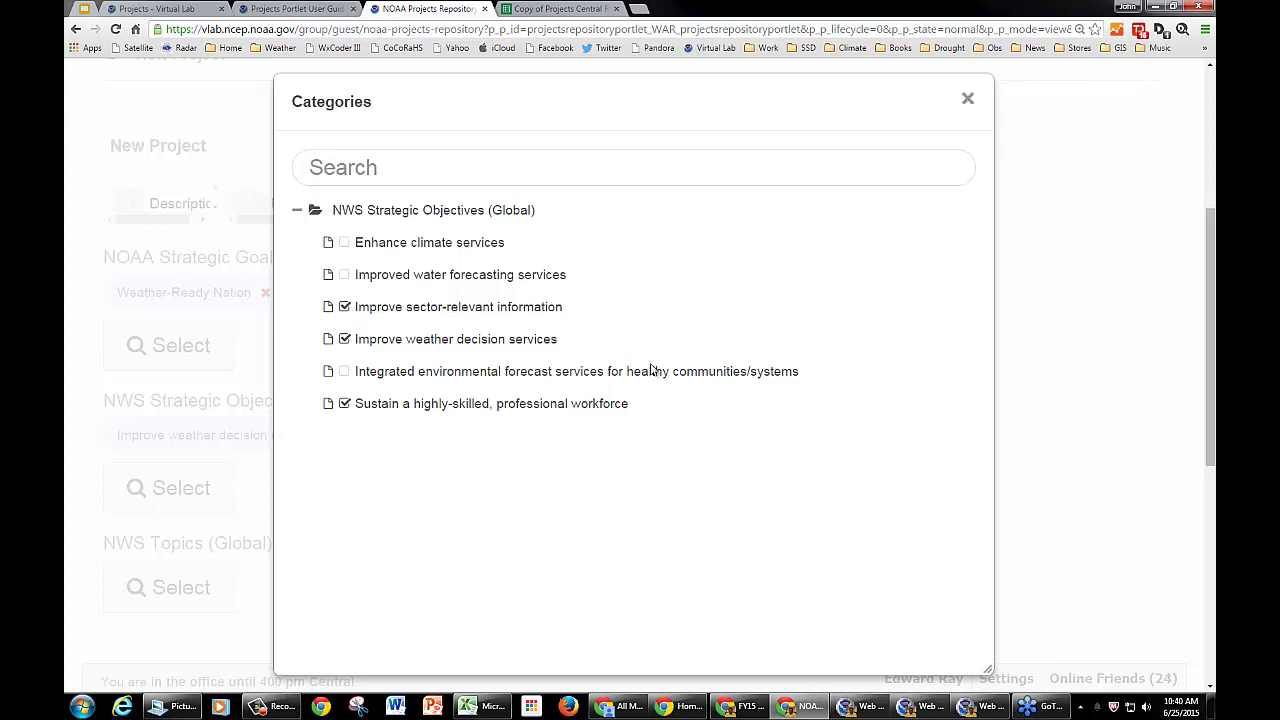
click(237, 432)
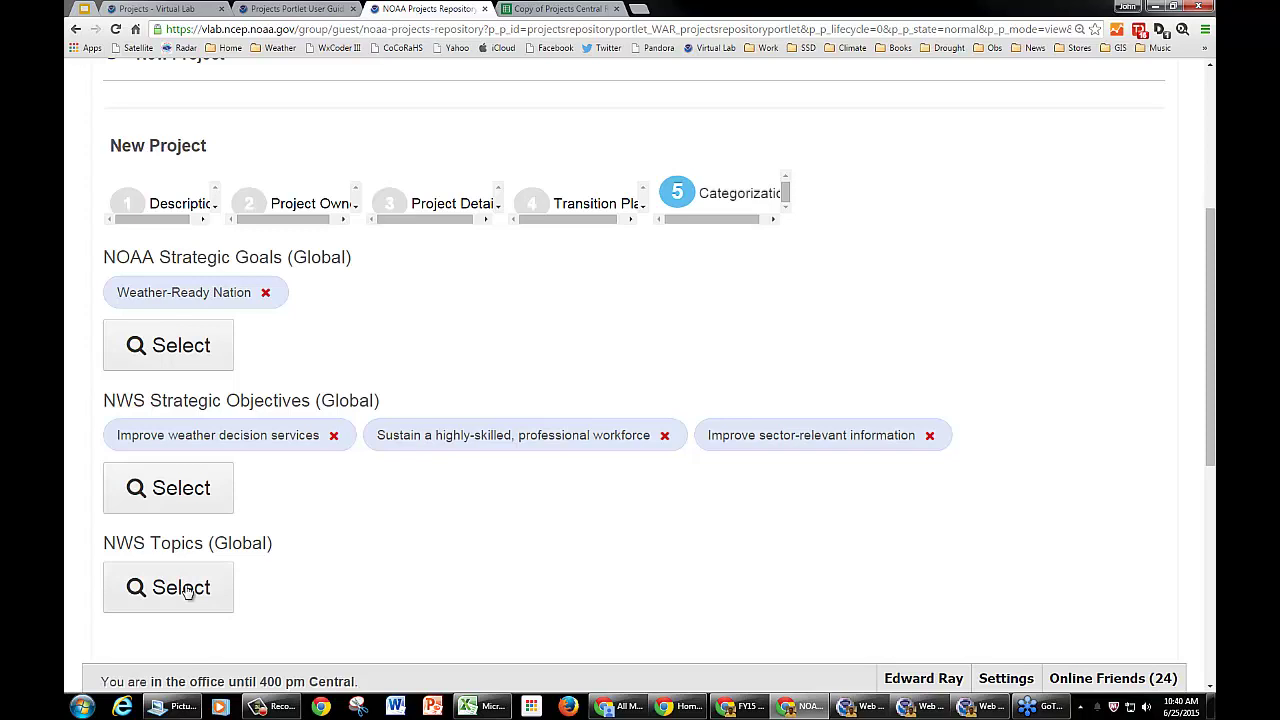
Step: Bring up the NWS Topics list and browse the available topics
click(187, 591)
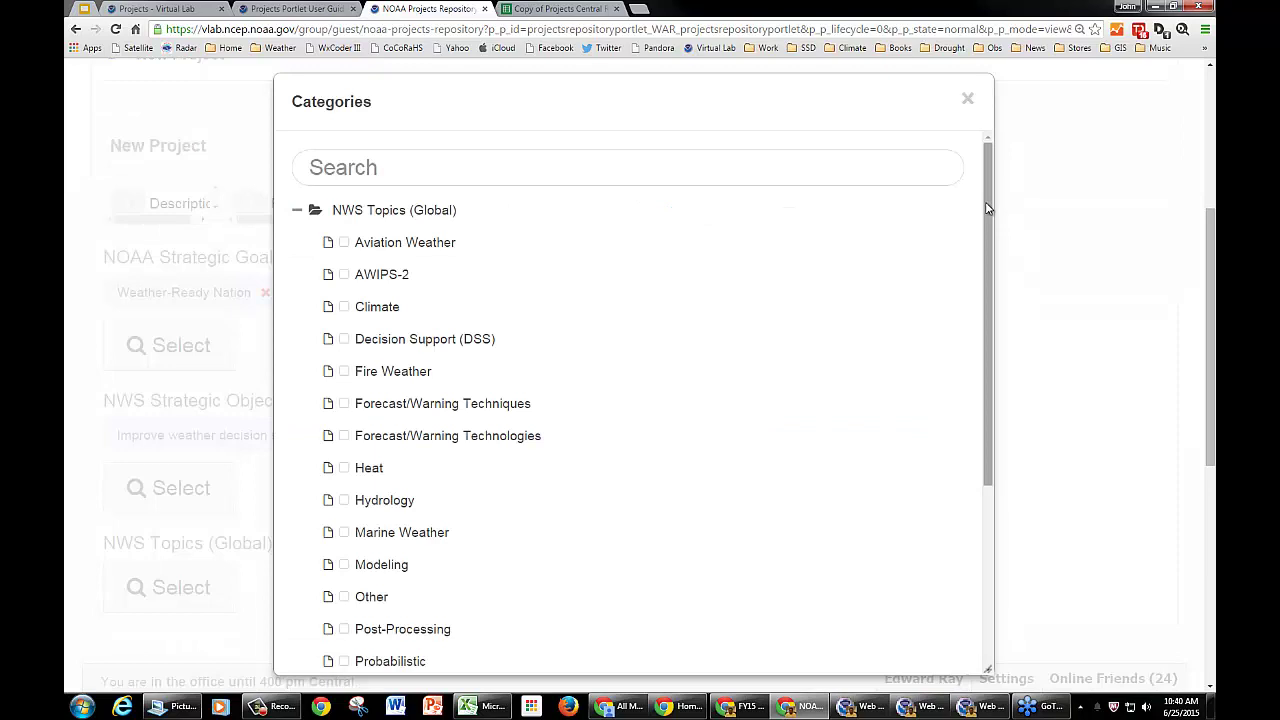
click(370, 167)
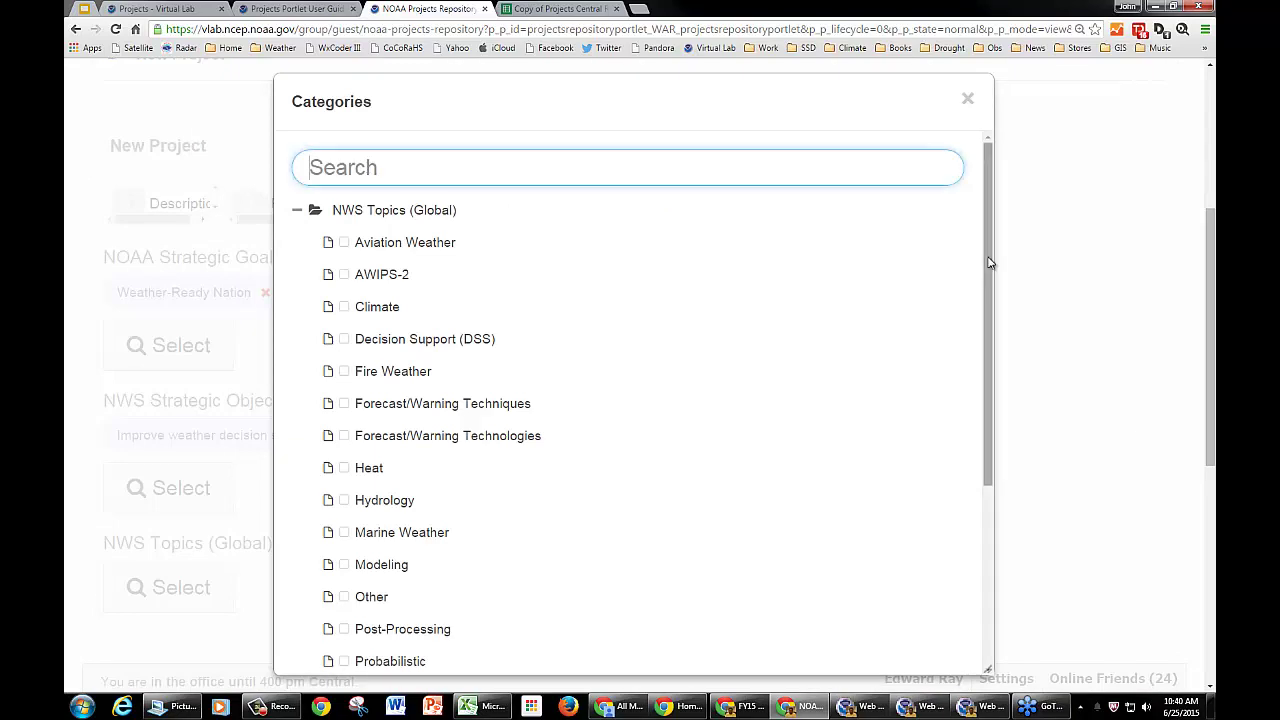
click(990, 264)
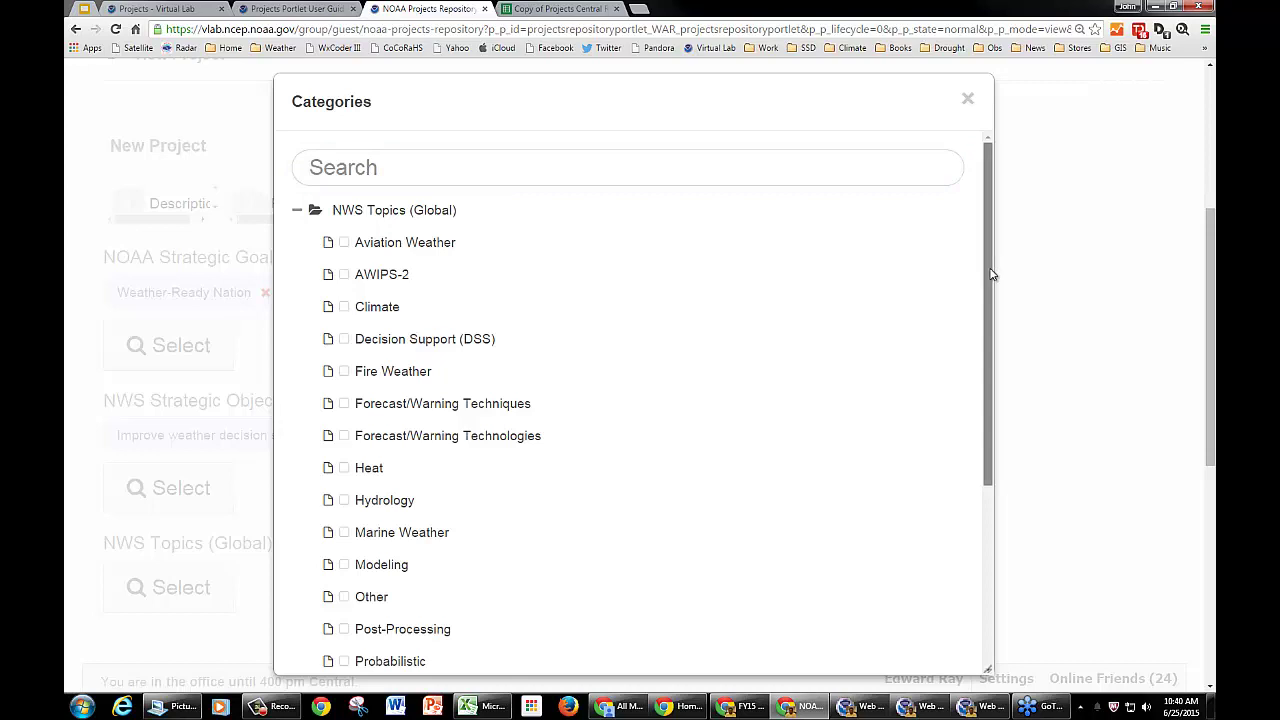
drag(990, 274, 1010, 480)
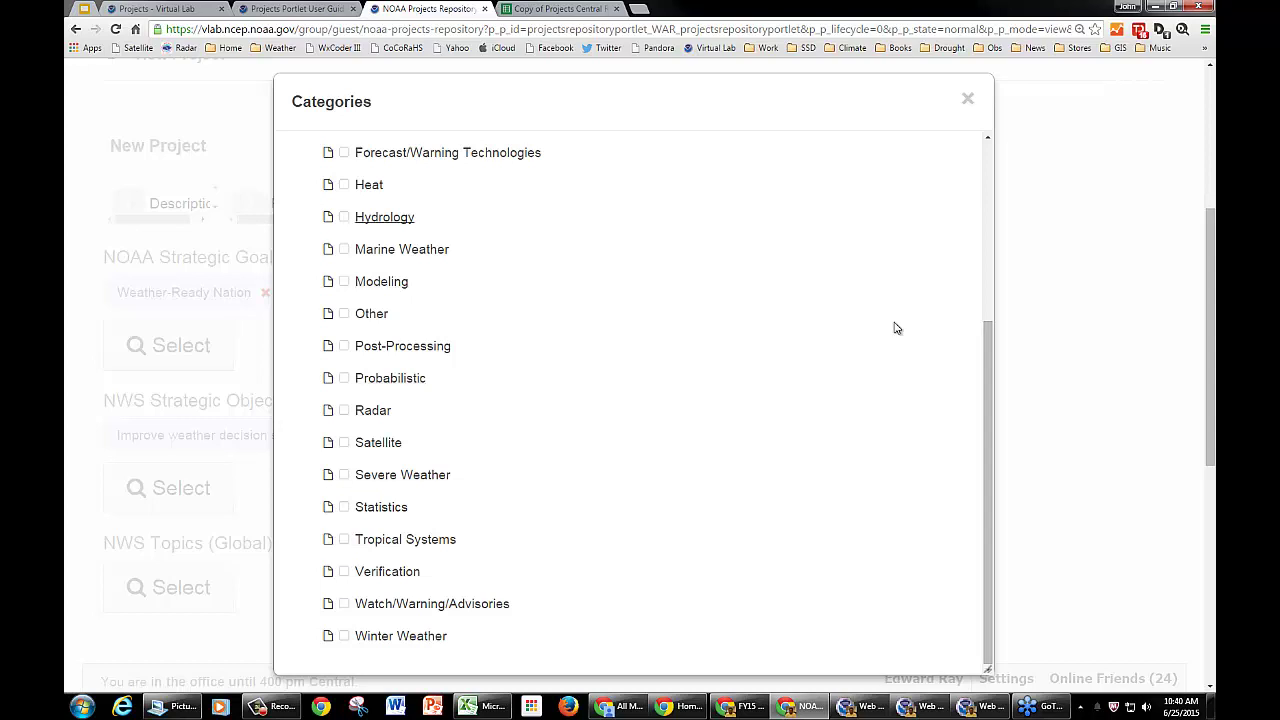
scroll(986, 267, up, 1)
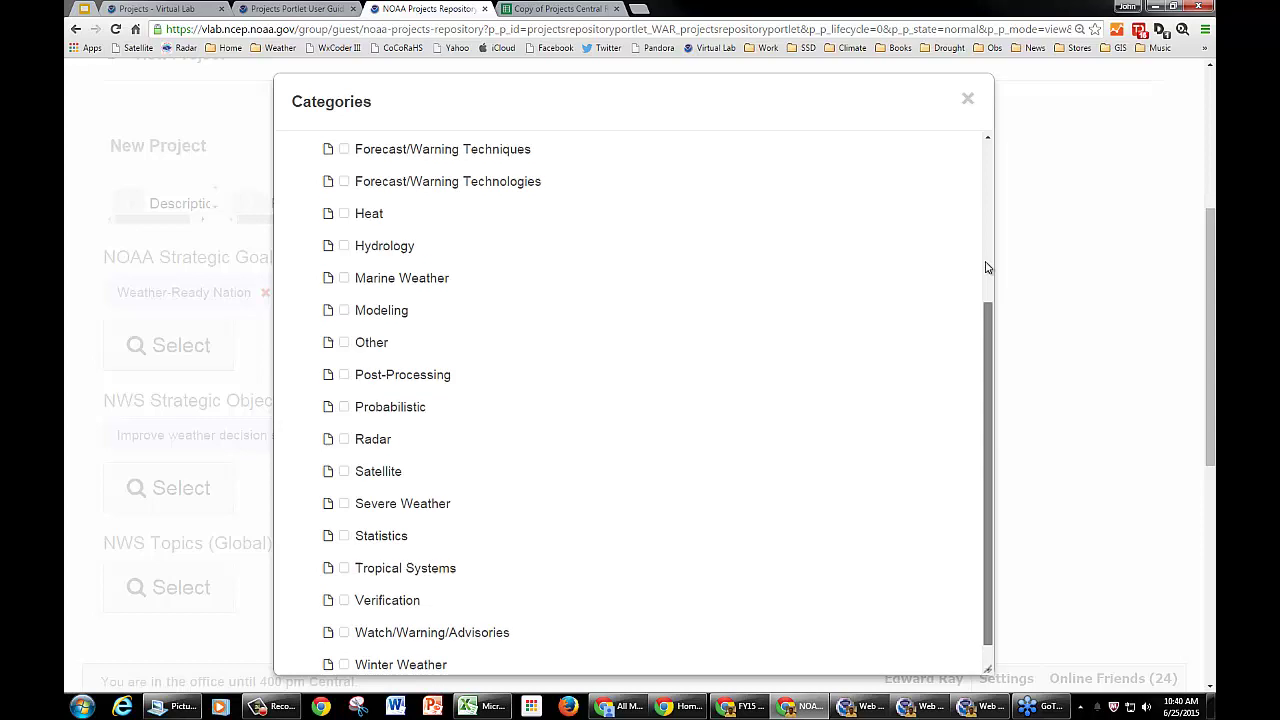
scroll(986, 267, up, 3)
scroll(983, 190, up, 3)
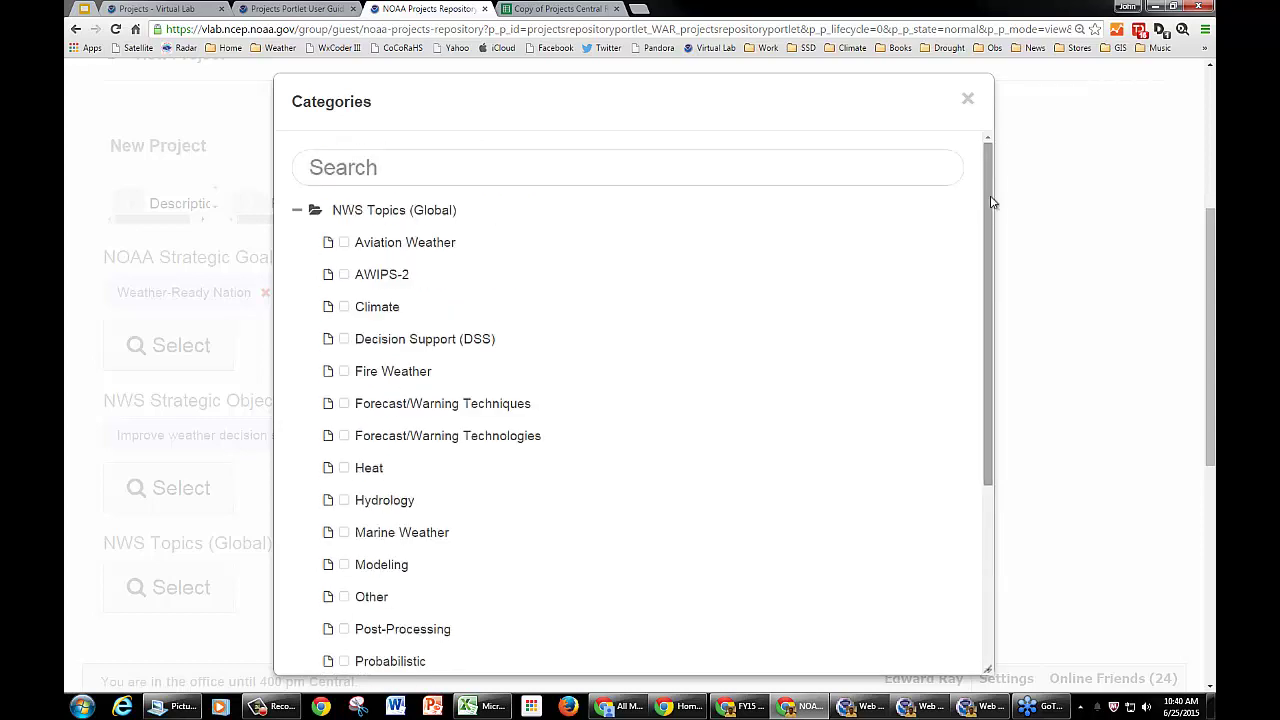
drag(988, 204, 343, 337)
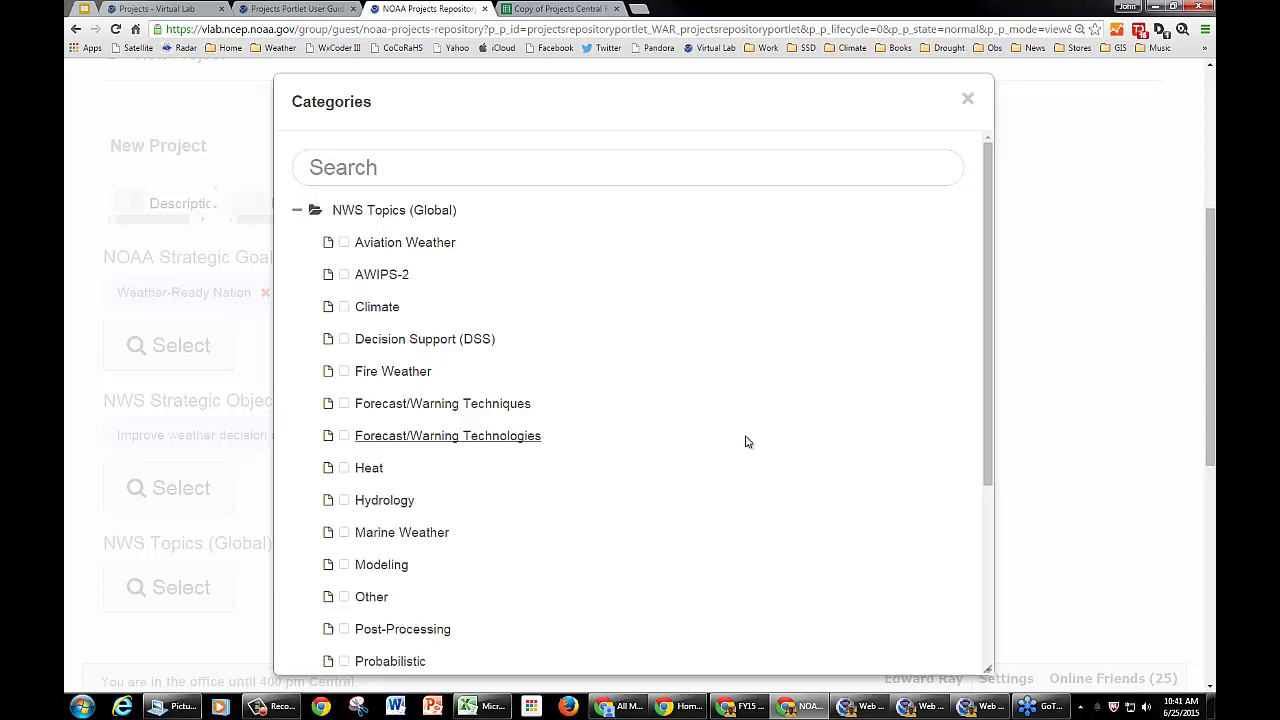
scroll(745, 442, down, 1)
scroll(745, 442, down, 3)
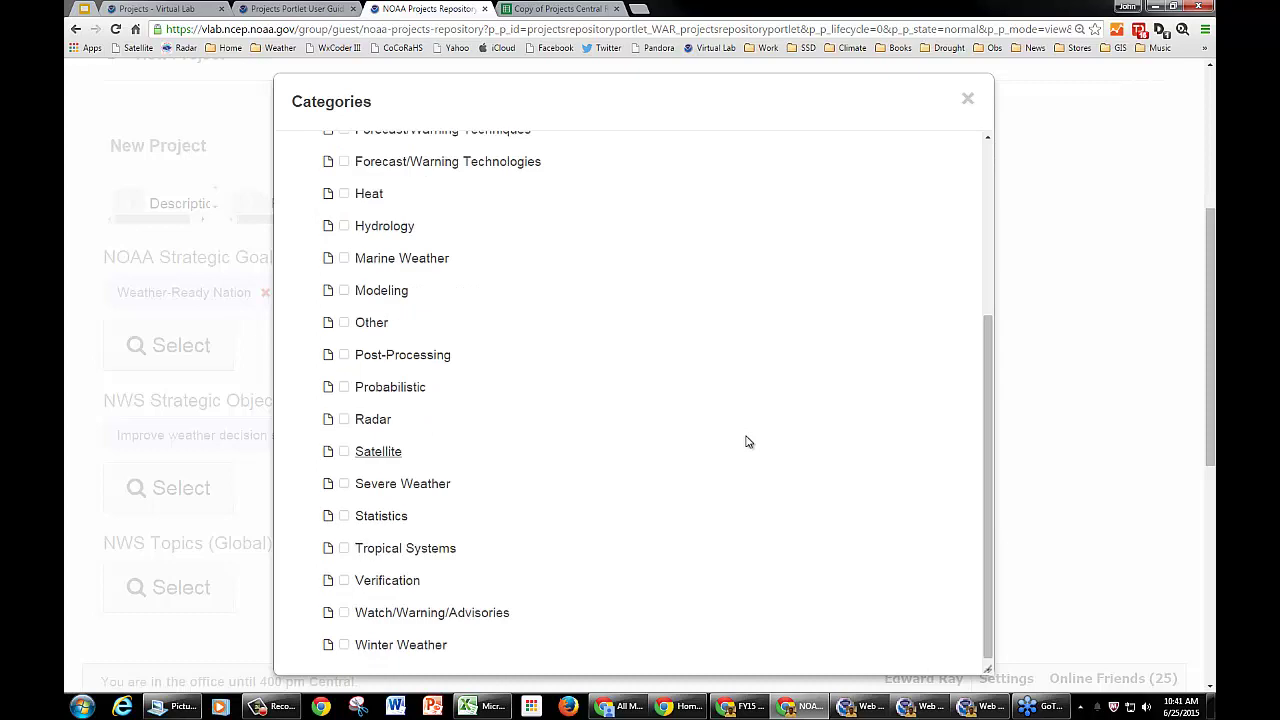
scroll(745, 442, down, 1)
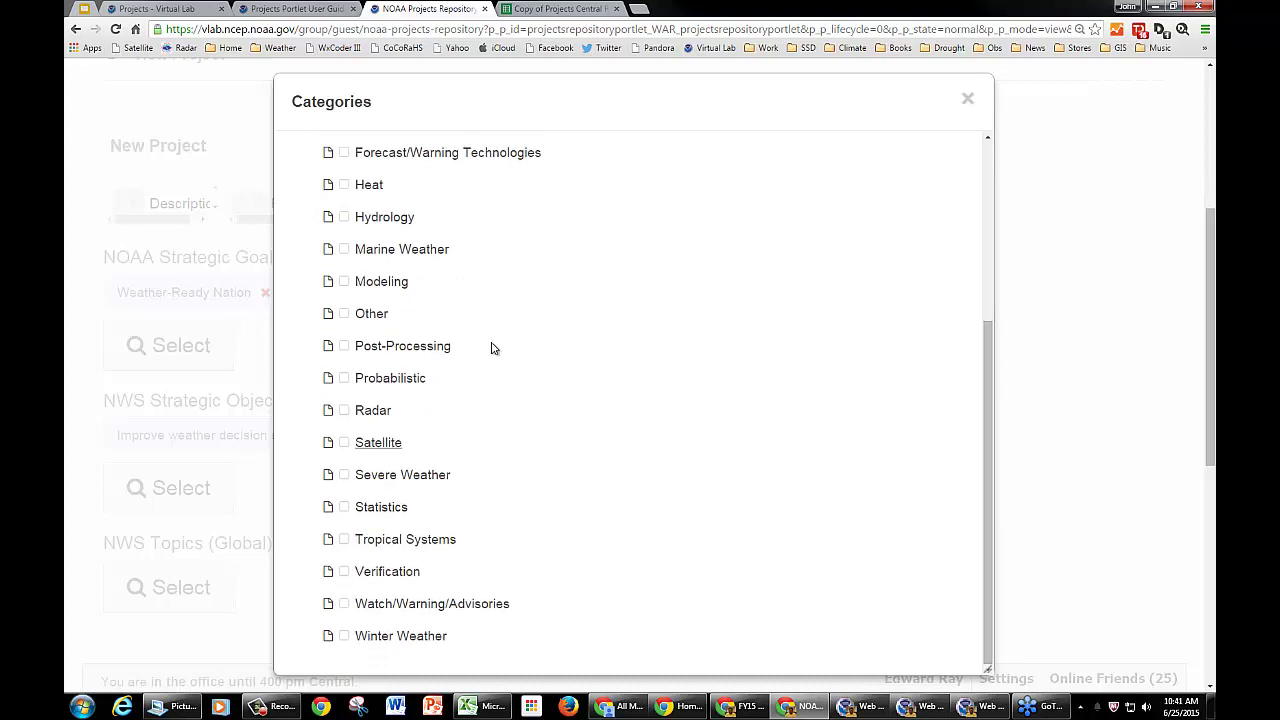
scroll(344, 295, up, 2)
Step: Untick Forecast/Warning Technologies, add Satellite and Severe Weather, and close the Categories dialog
click(344, 291)
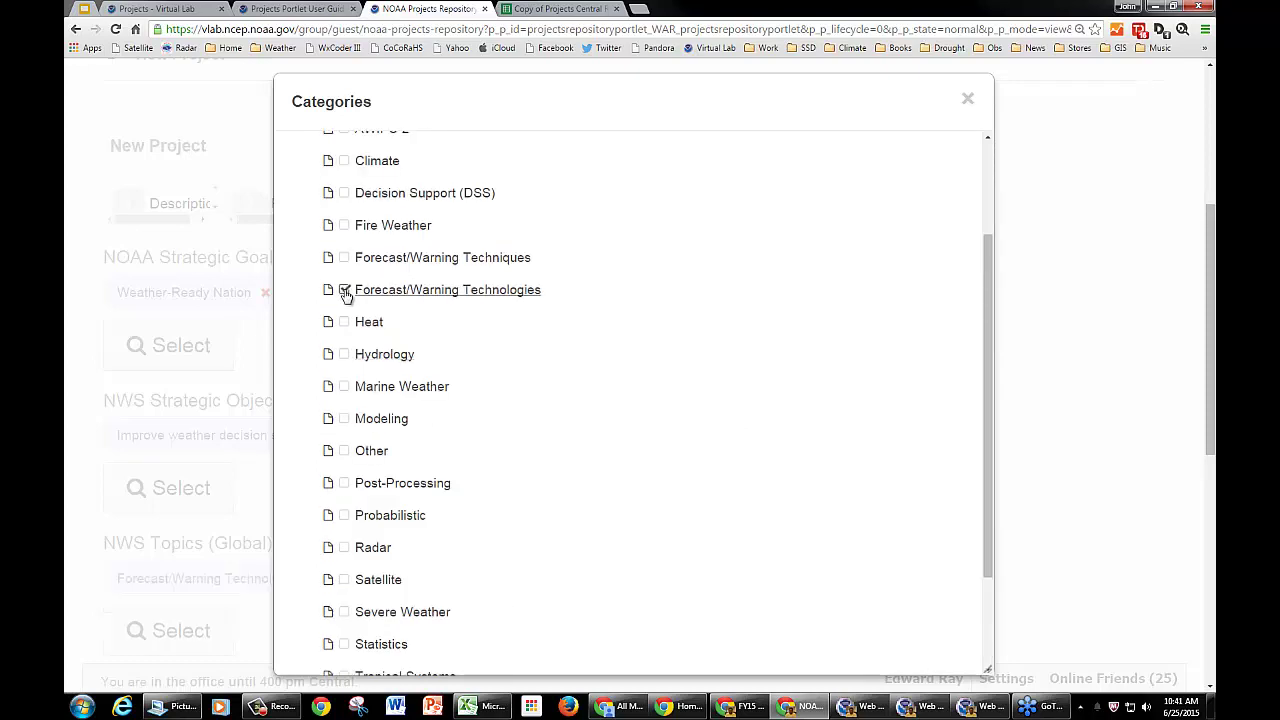
click(344, 289)
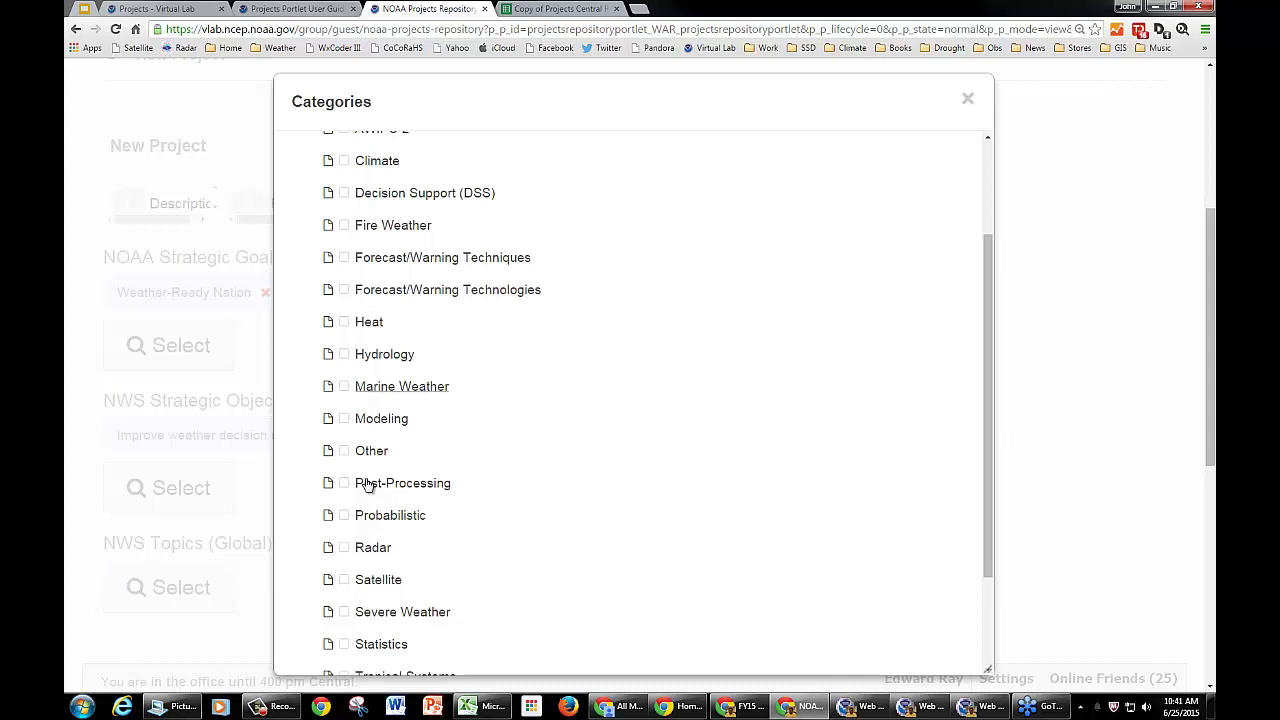
scroll(416, 527, down, 1)
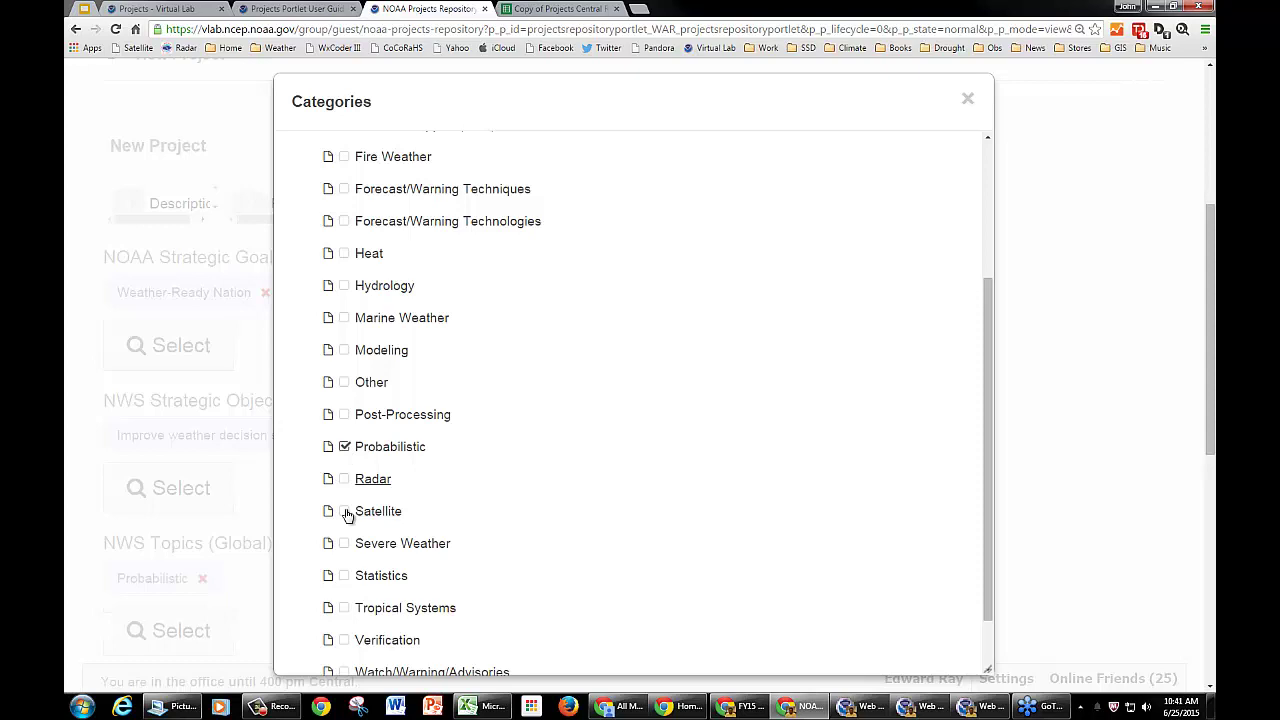
click(345, 512)
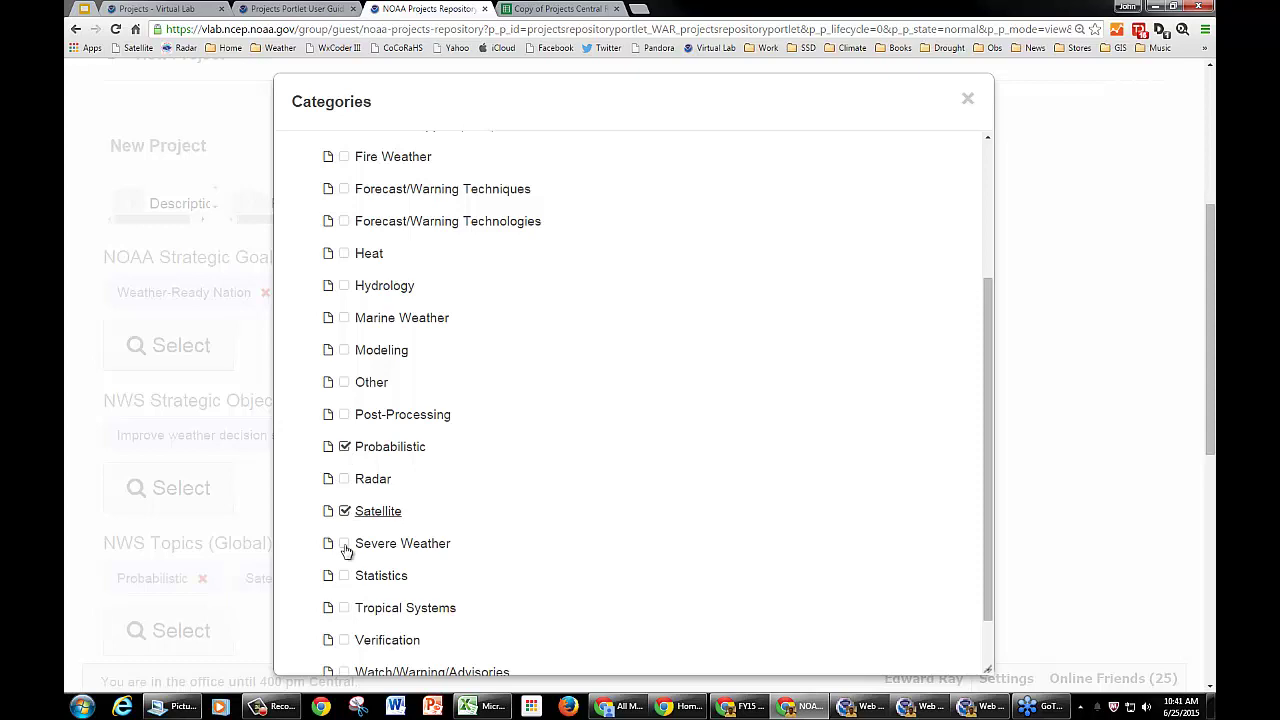
click(547, 534)
scroll(548, 535, down, 2)
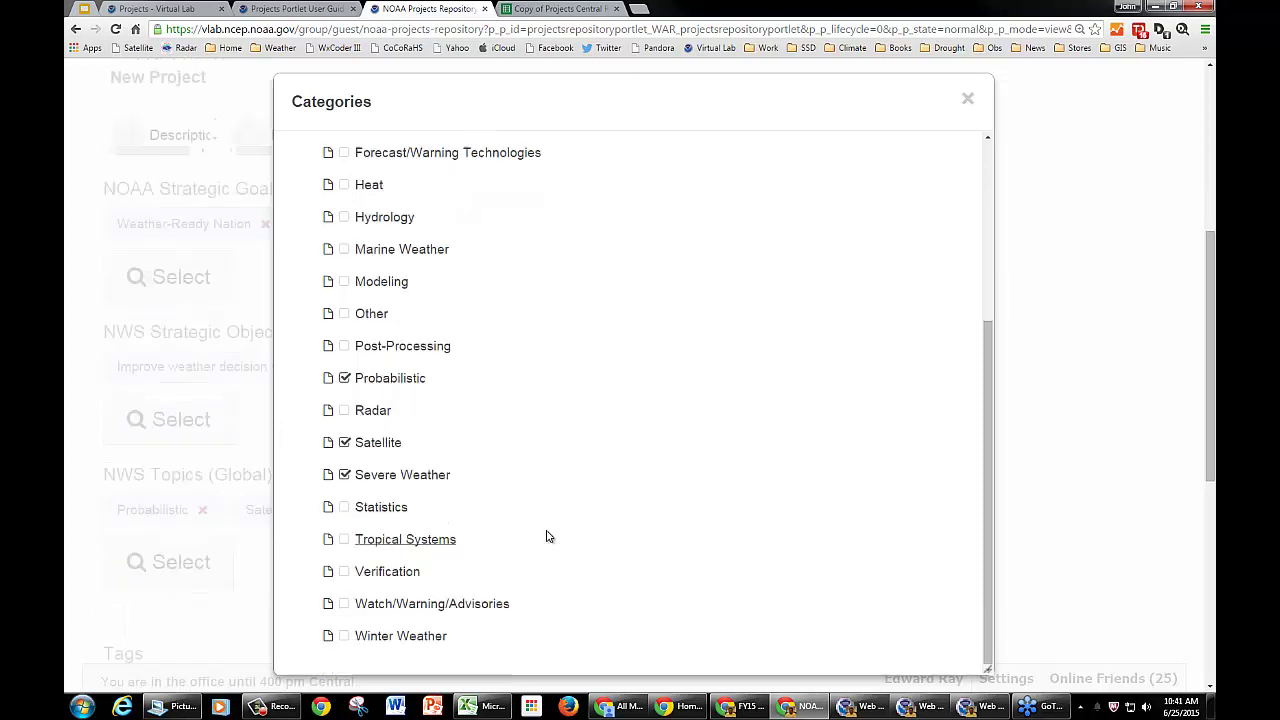
scroll(815, 330, up, 1)
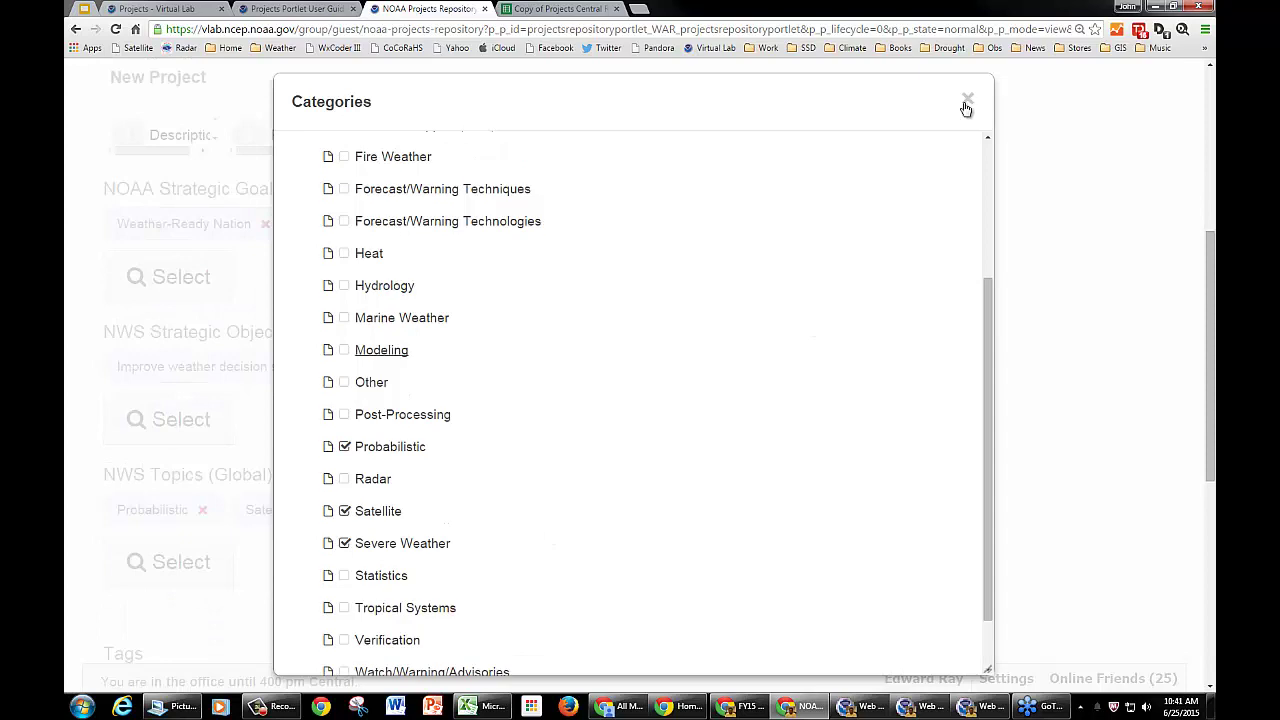
click(992, 283)
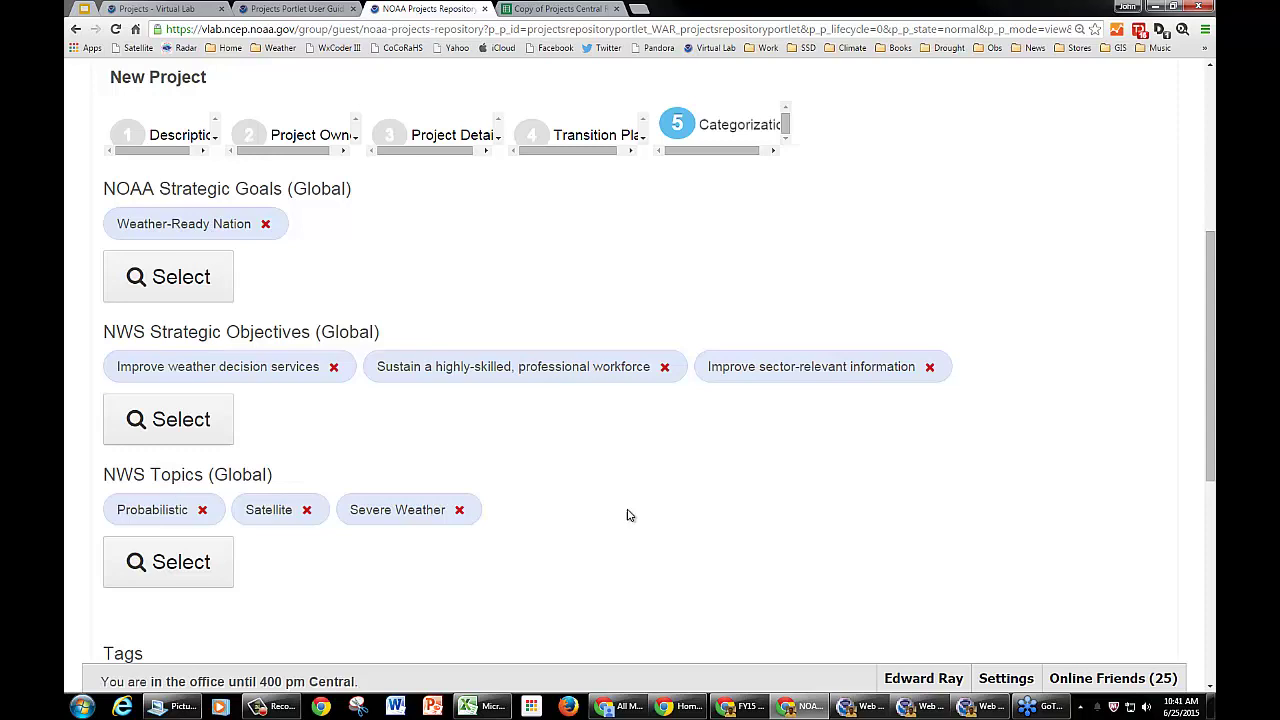
Step: Add ssd as a project tag
scroll(631, 515, down, 1)
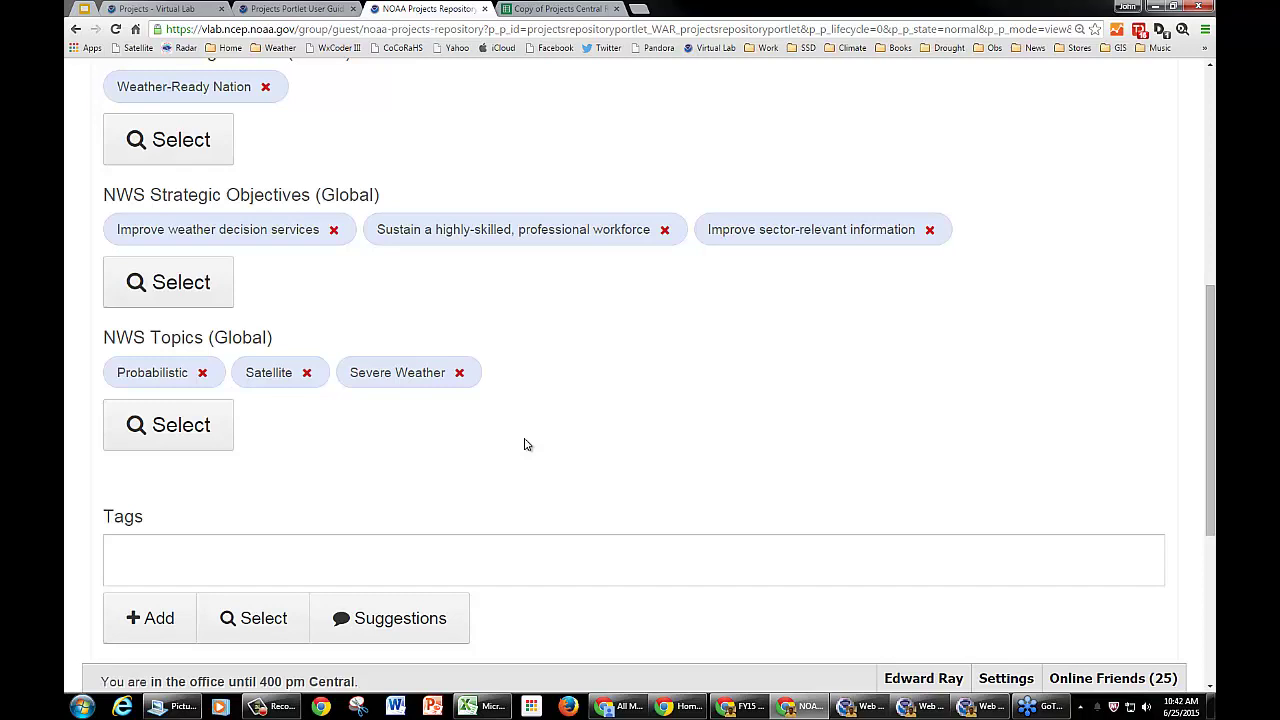
click(150, 551)
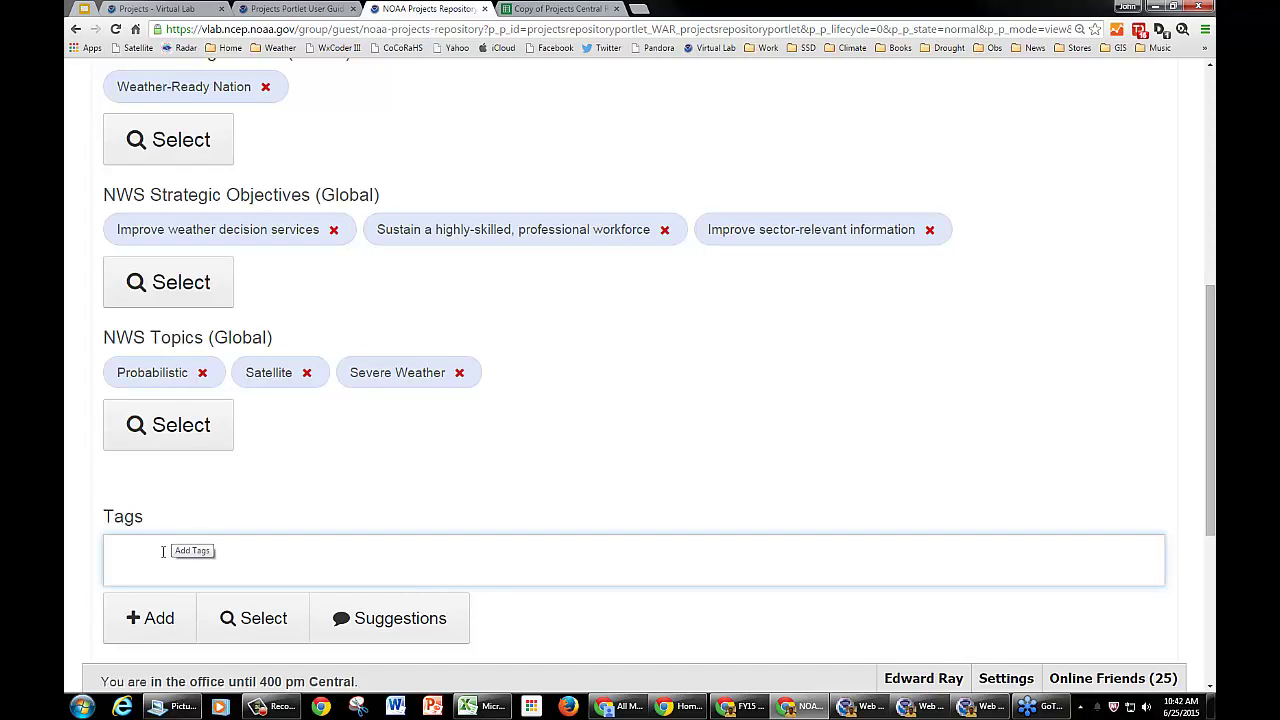
text(ssd)
key(Return)
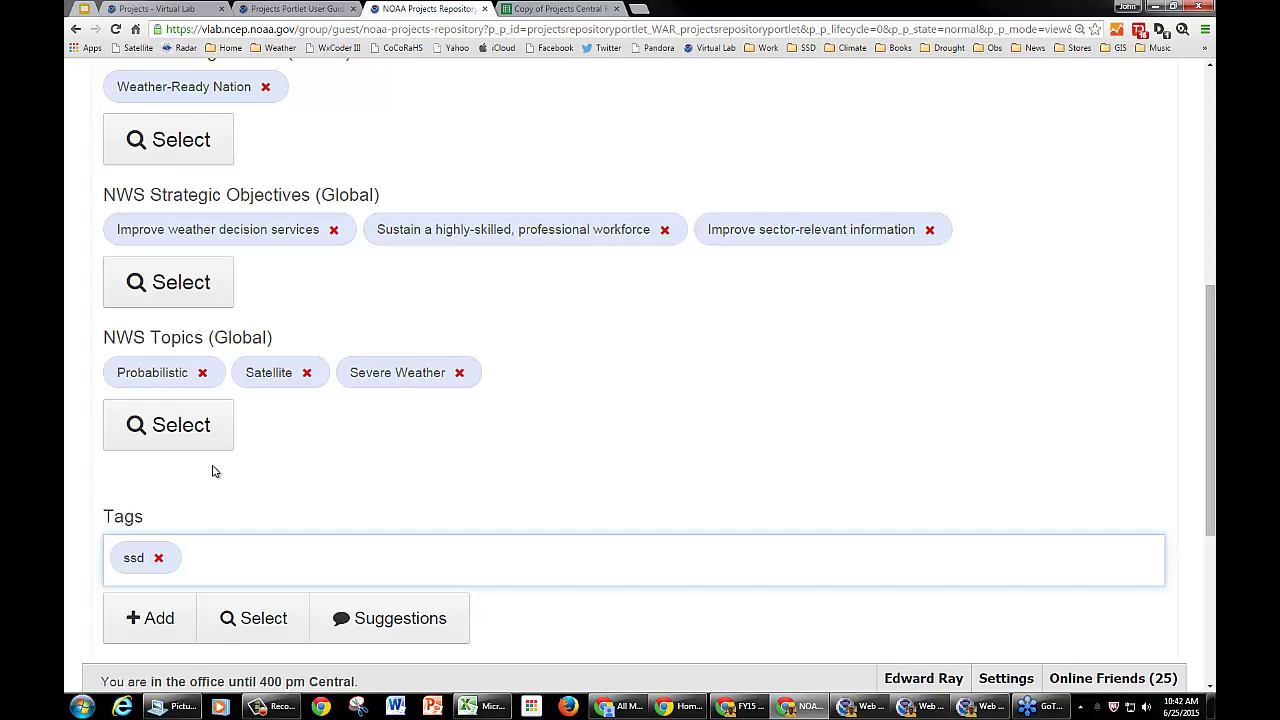
Step: Add and then remove an acoustic criteria tag, and bring up the tag Suggestions
text(cr)
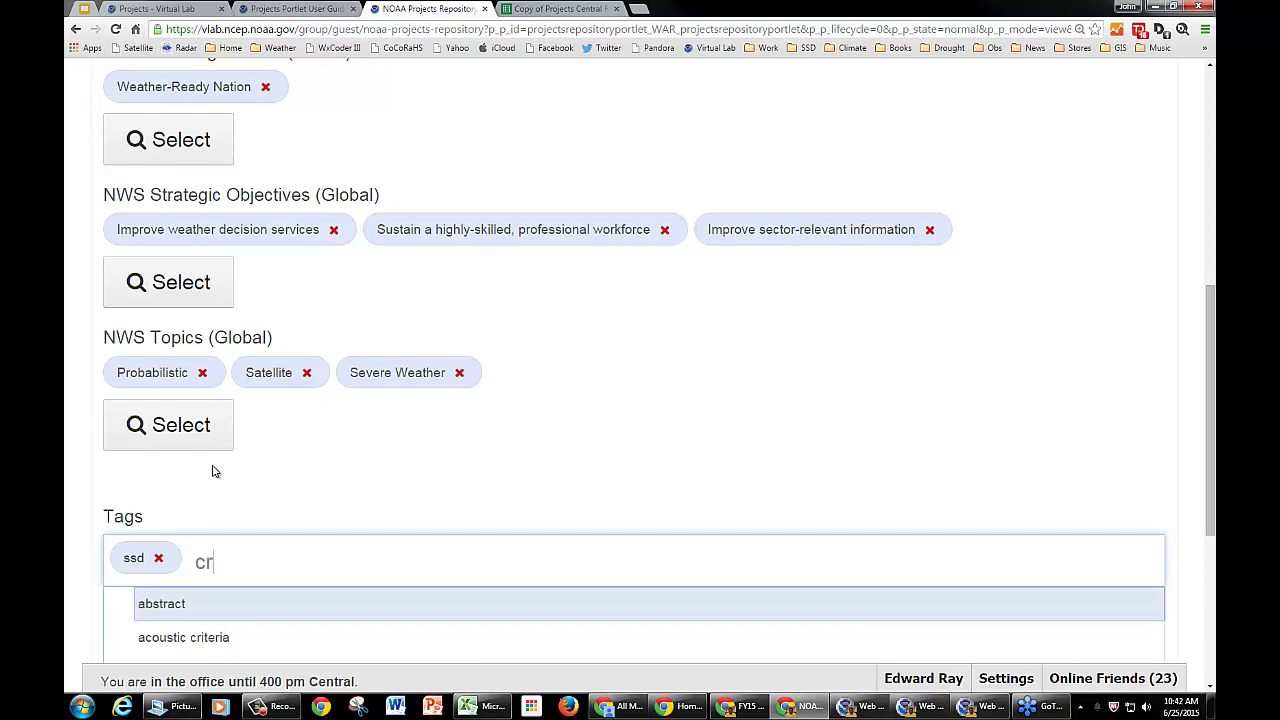
key(Return)
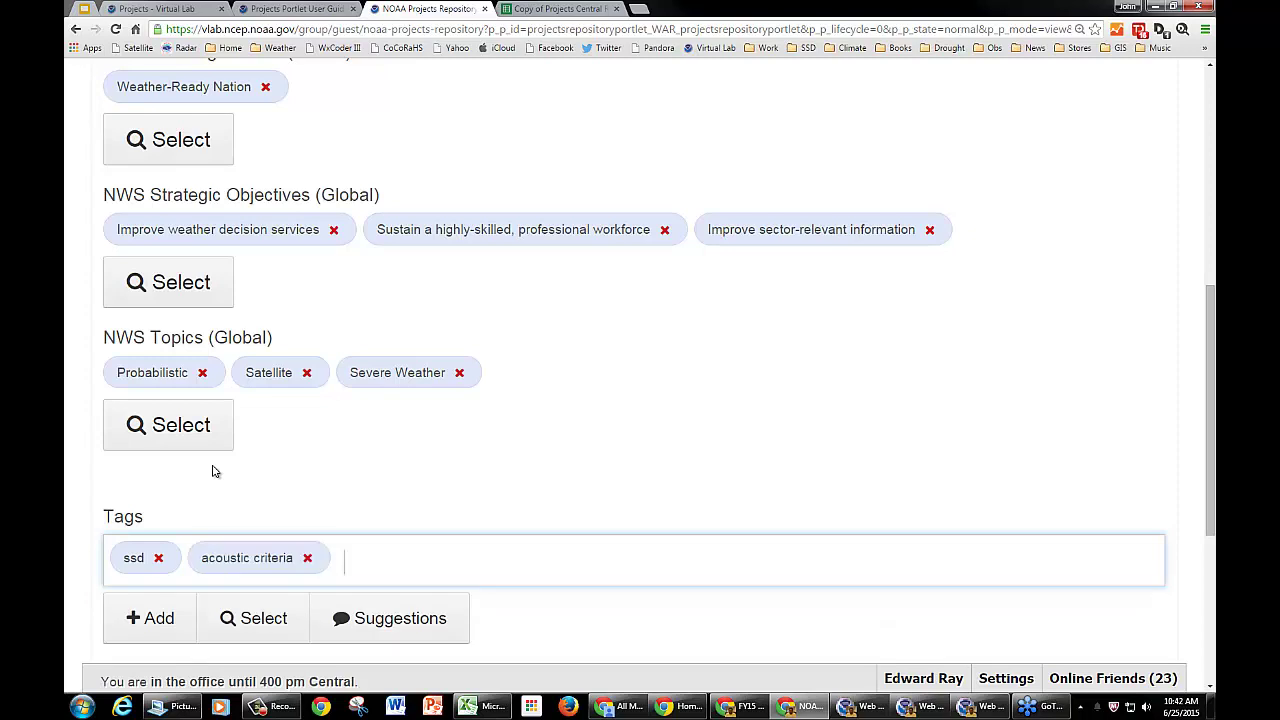
key(BackSpace)
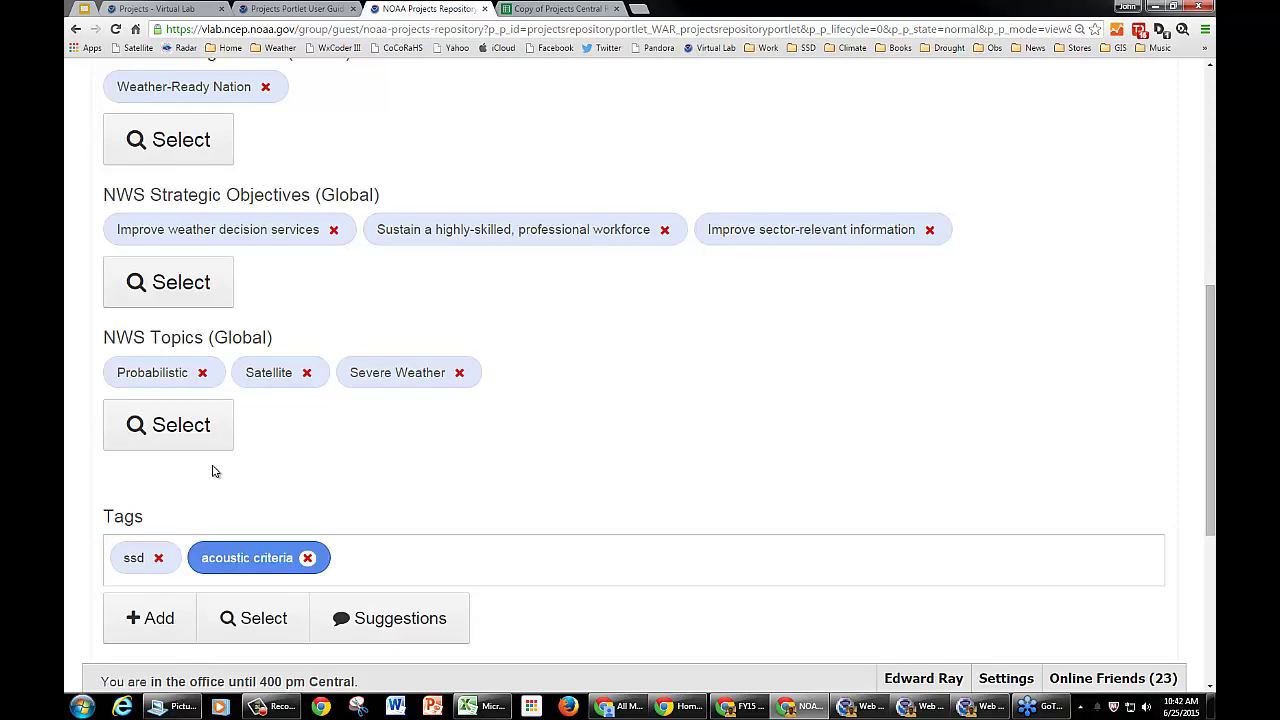
key(BackSpace)
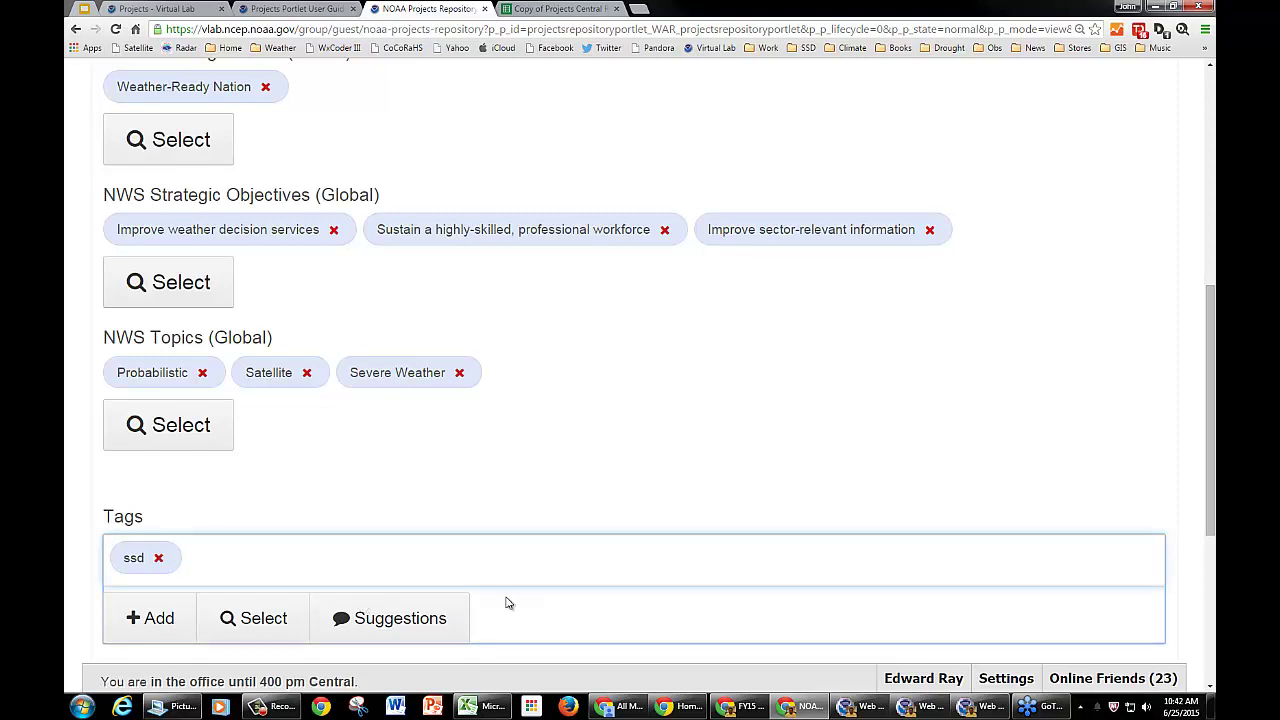
scroll(389, 417, down, 2)
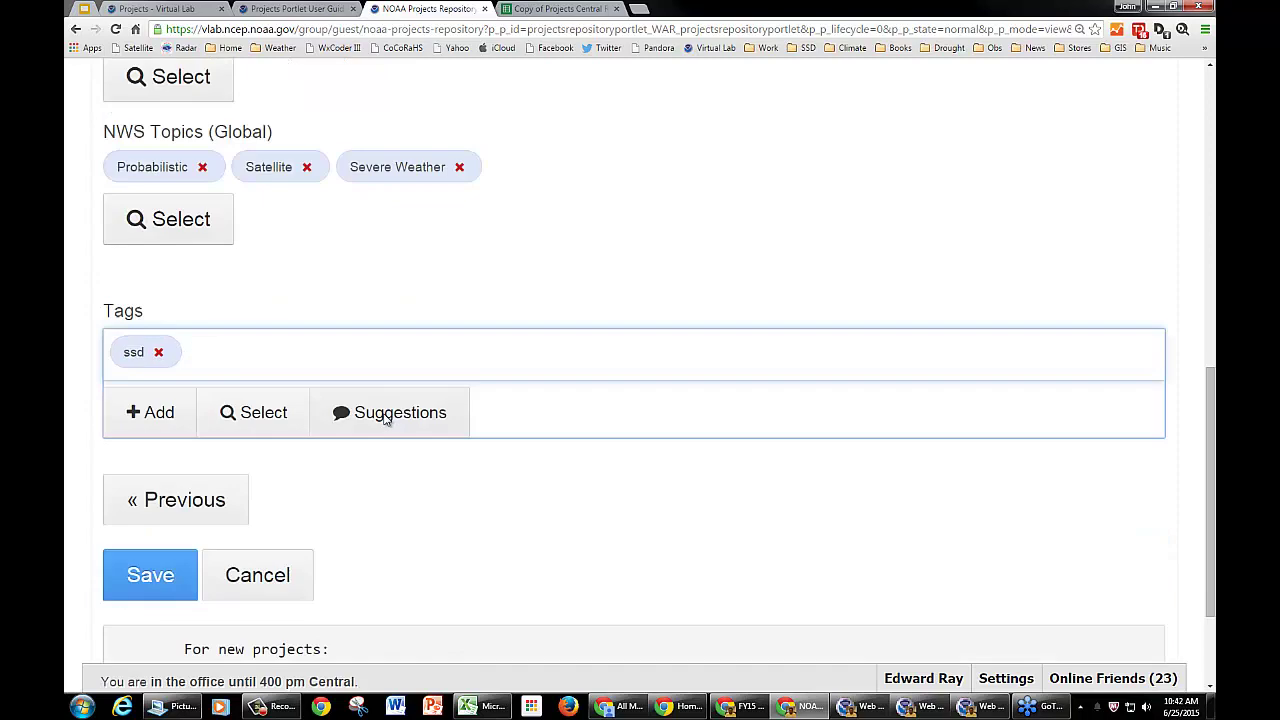
click(387, 418)
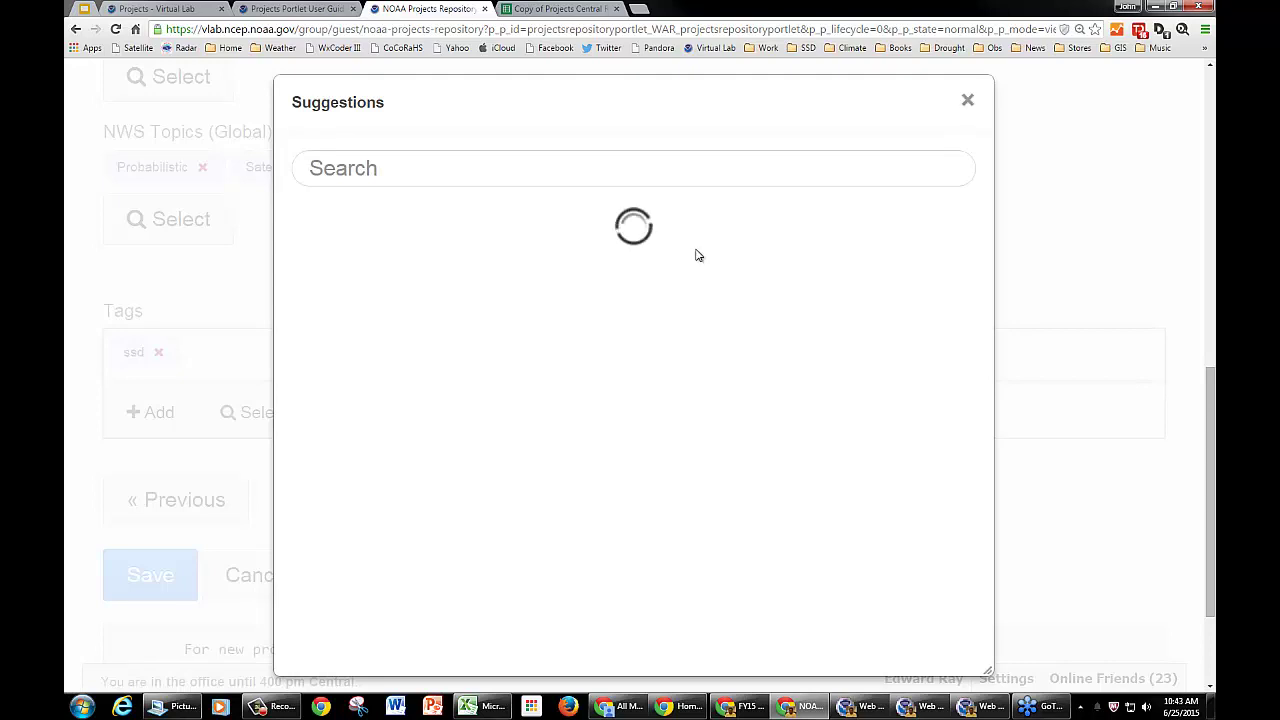
Step: Dismiss the tag suggestions, zoom the page out twice, and return to step 5 Categorization
click(223, 353)
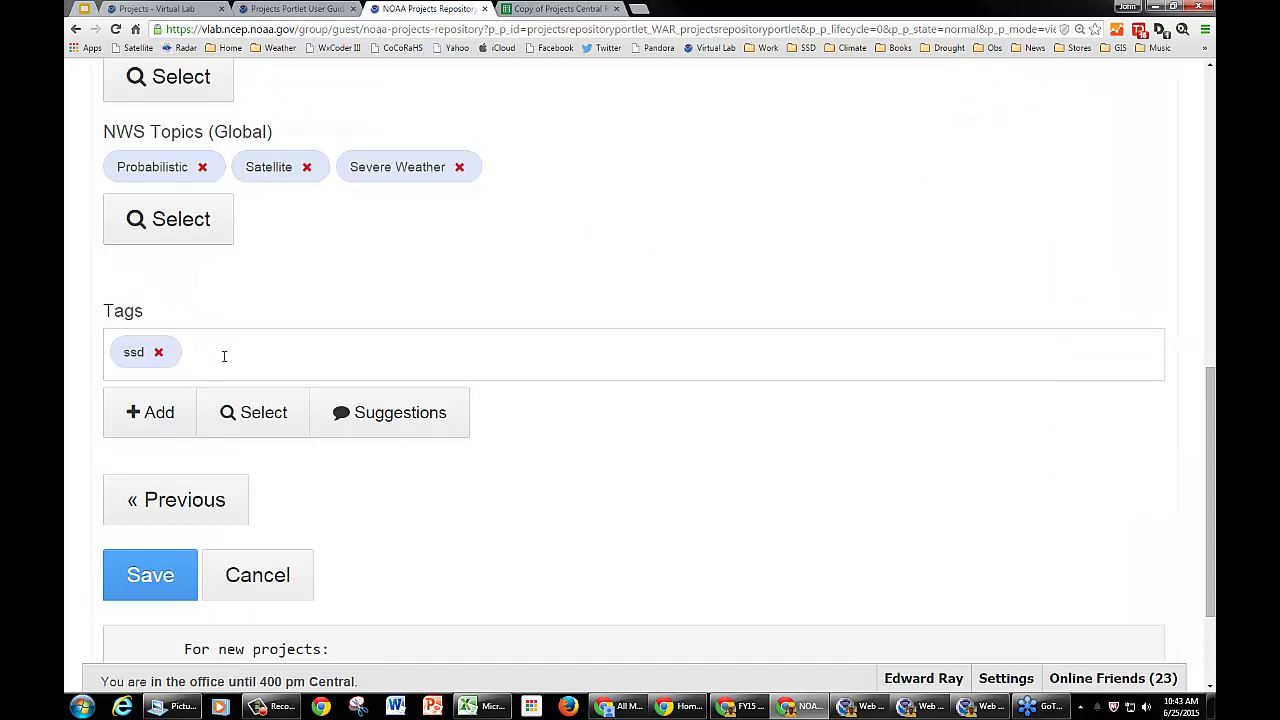
click(228, 357)
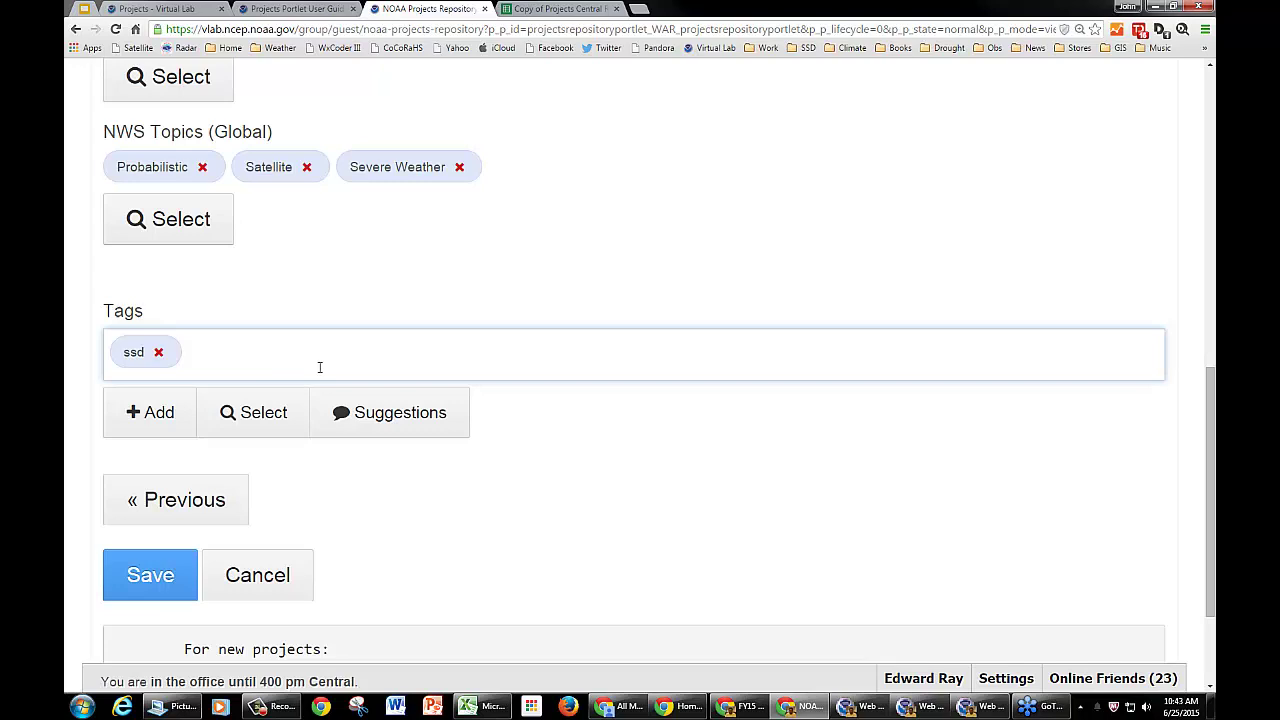
key(ctrl+minus)
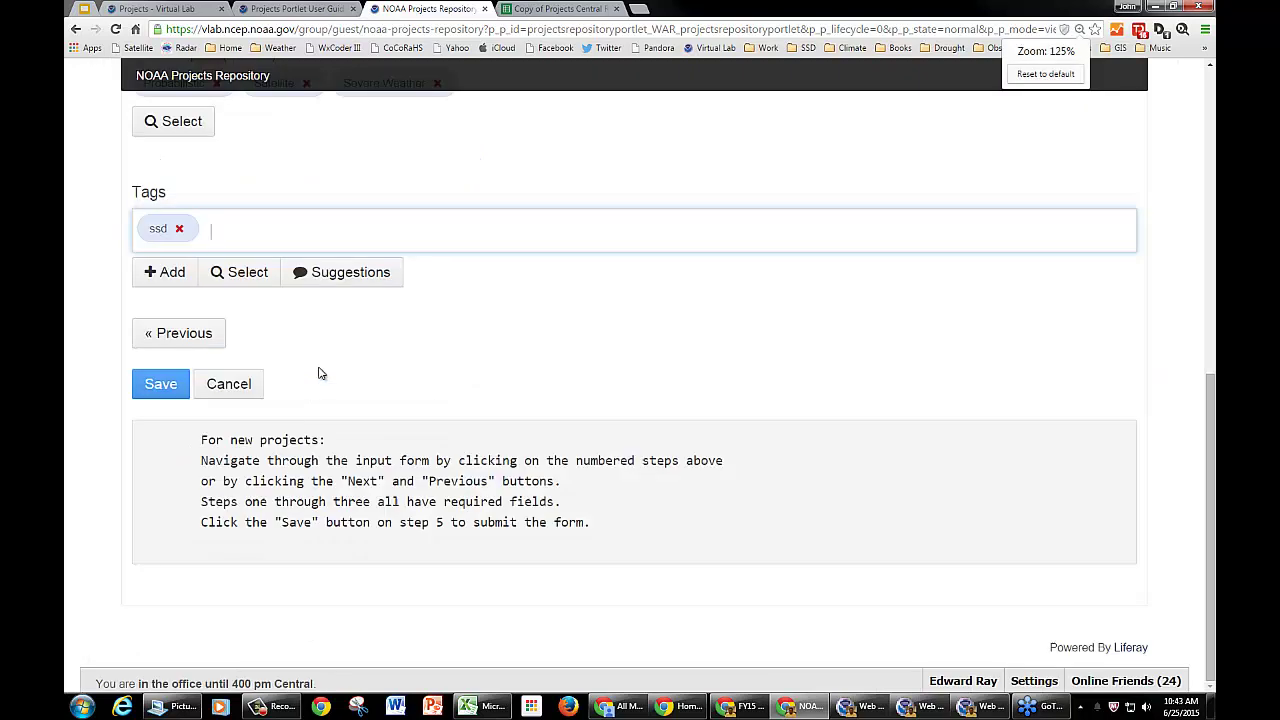
key(ctrl+minus)
key(ctrl+minus)
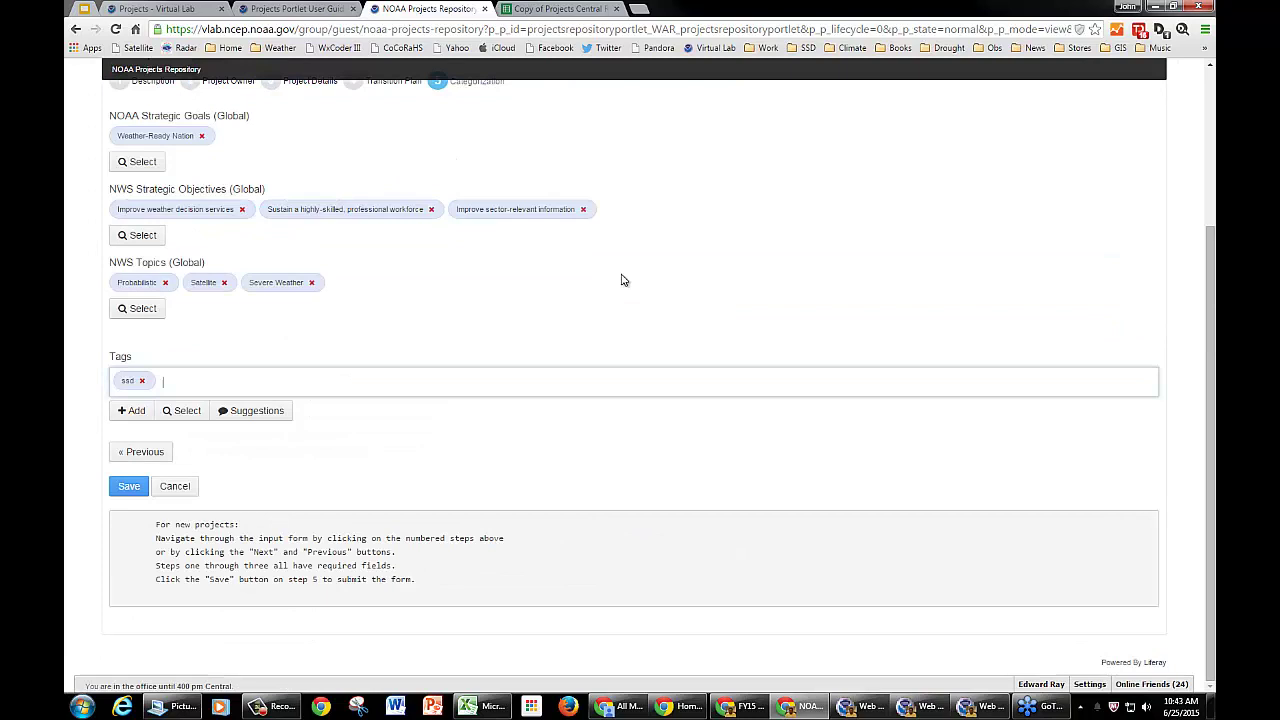
scroll(621, 280, up, 1)
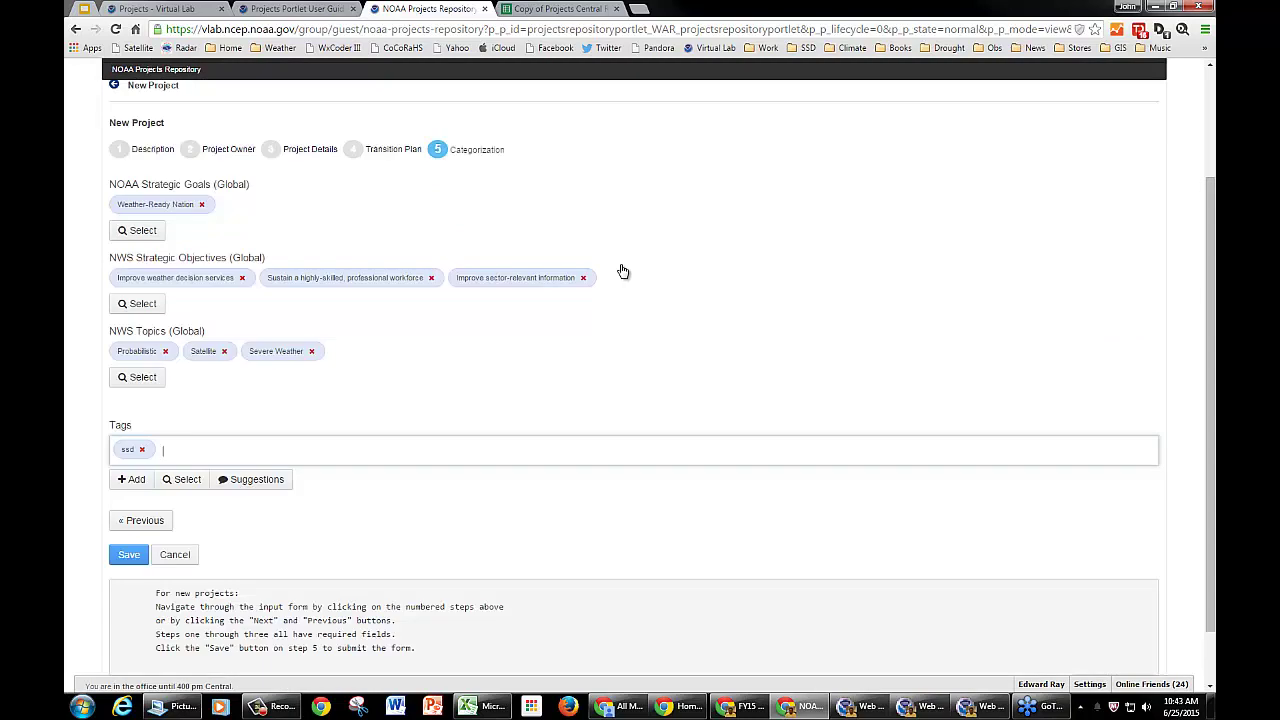
click(439, 163)
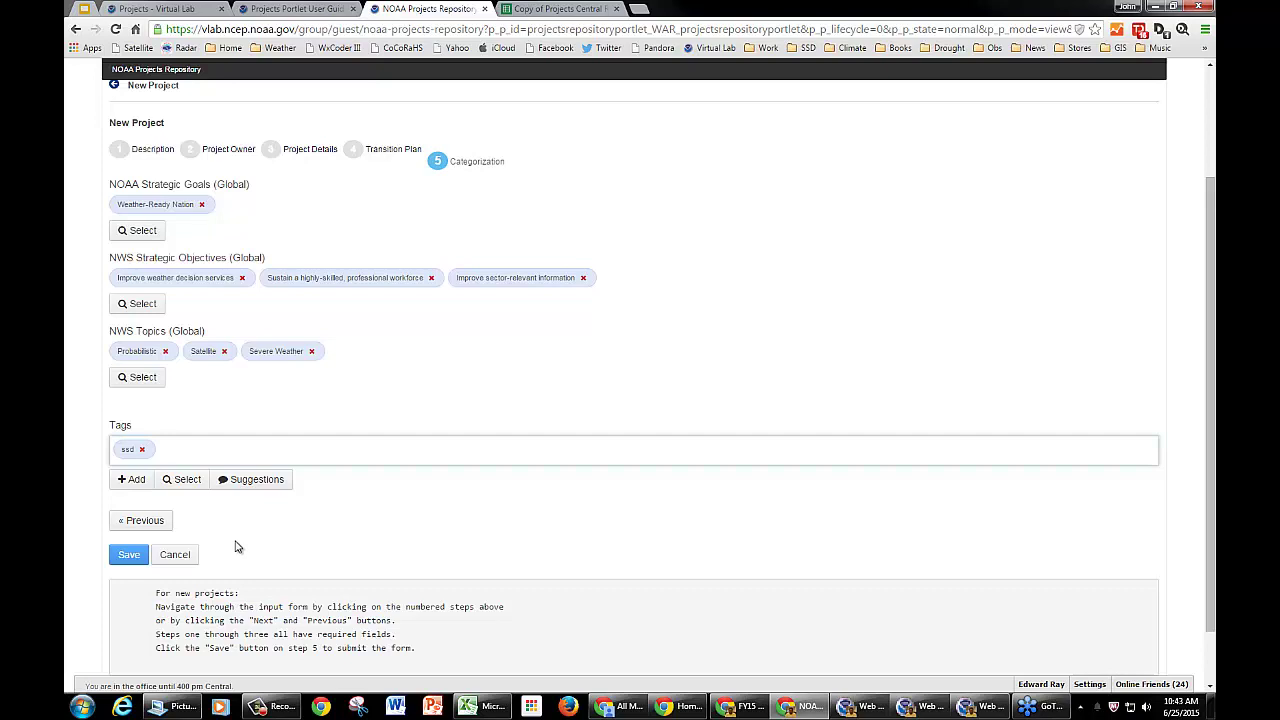
scroll(155, 533, down, 1)
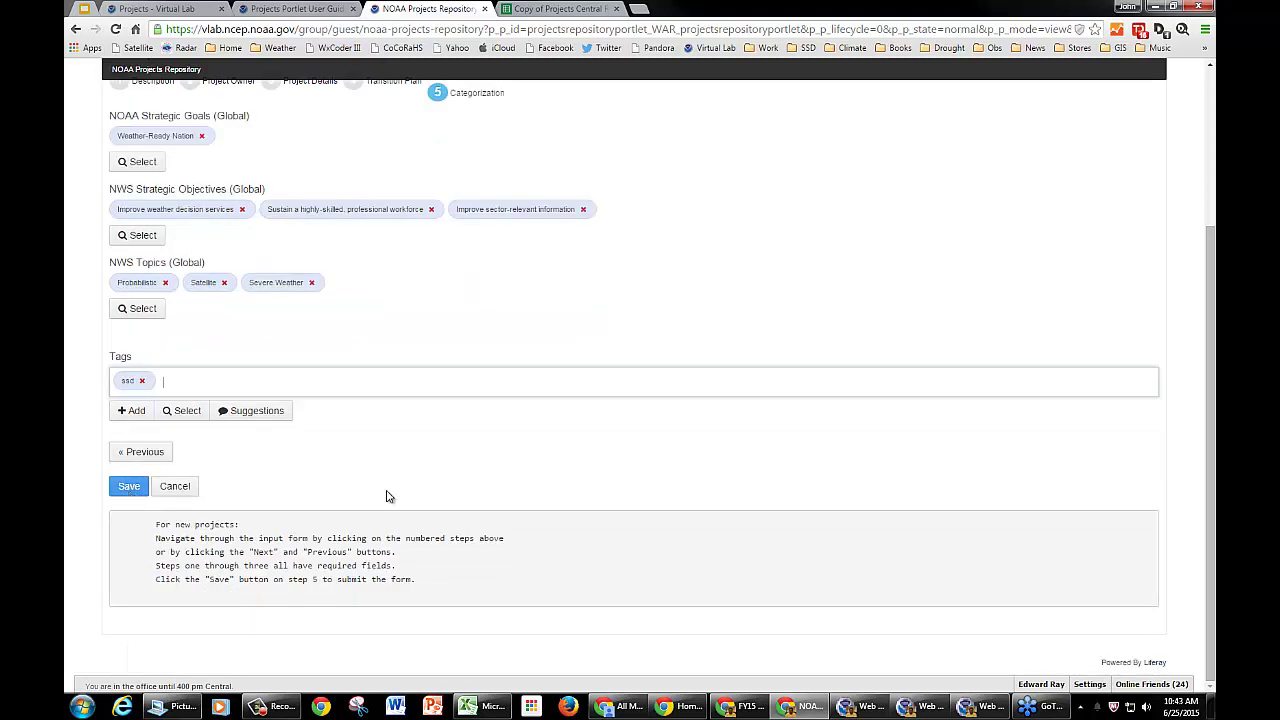
scroll(358, 285, up, 2)
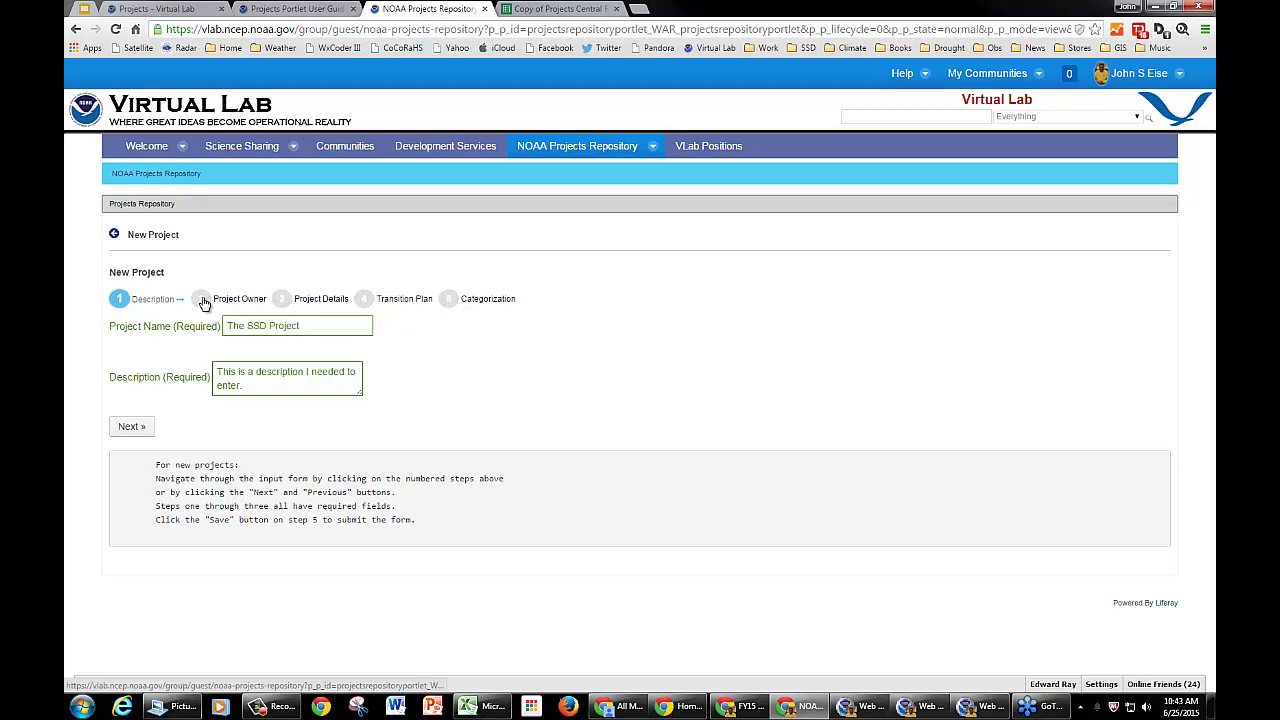
click(449, 300)
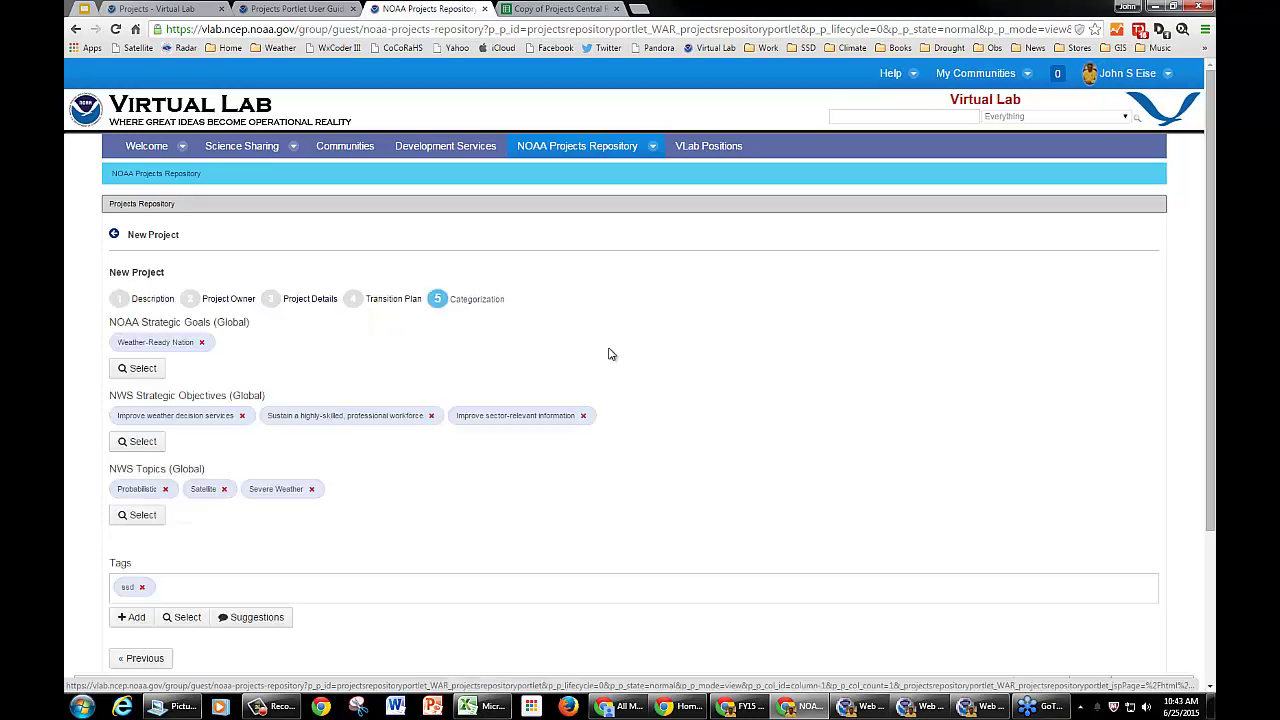
scroll(611, 354, down, 2)
scroll(611, 354, down, 1)
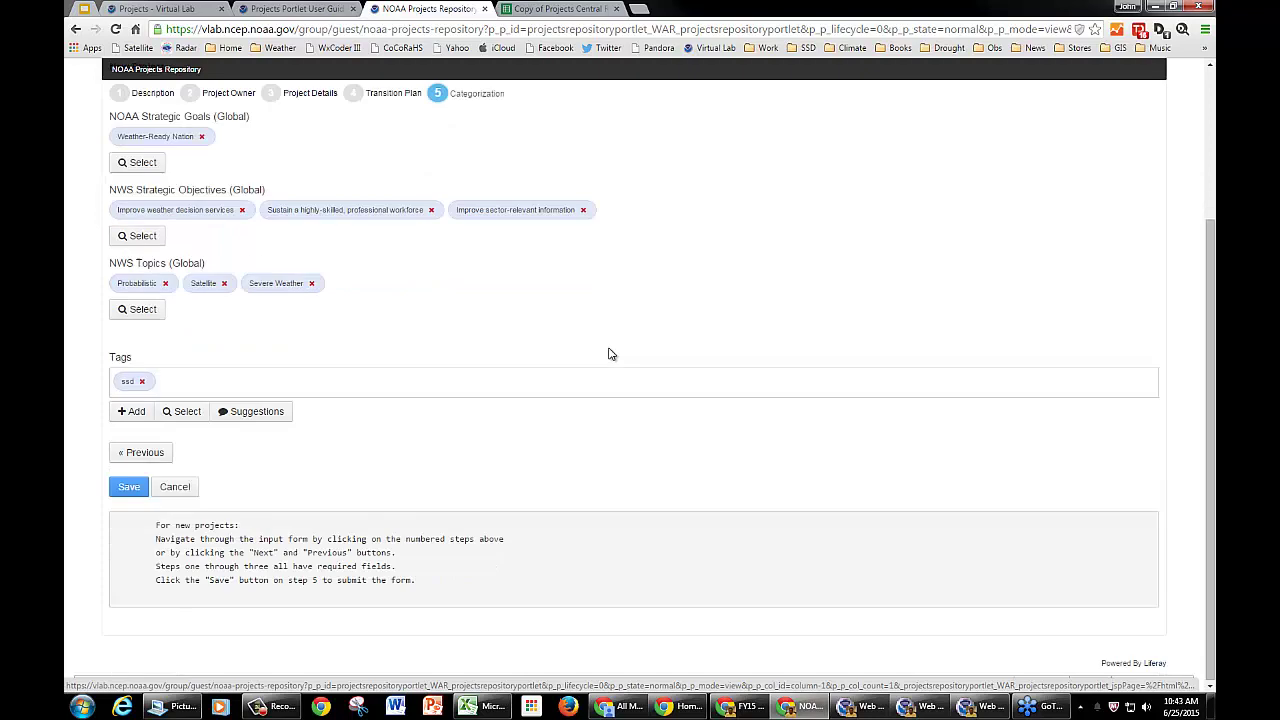
scroll(611, 354, up, 1)
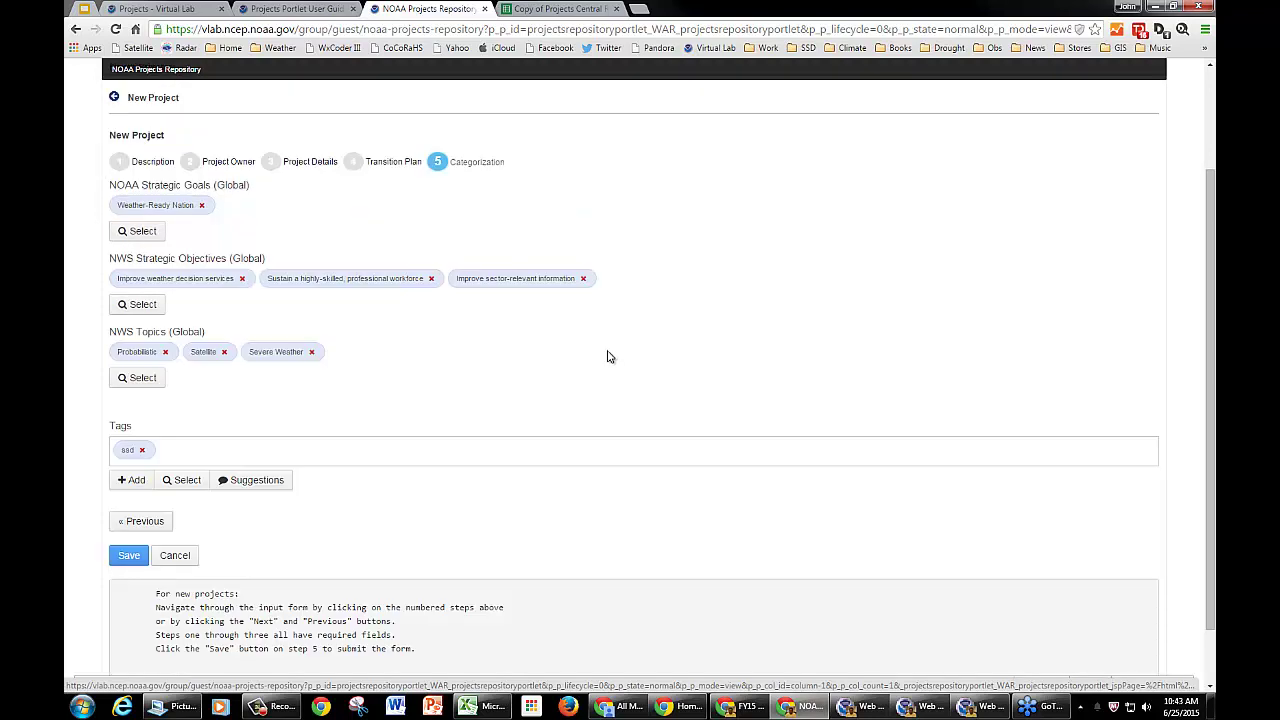
Step: Save The SSD Project from the Categorization step
click(125, 557)
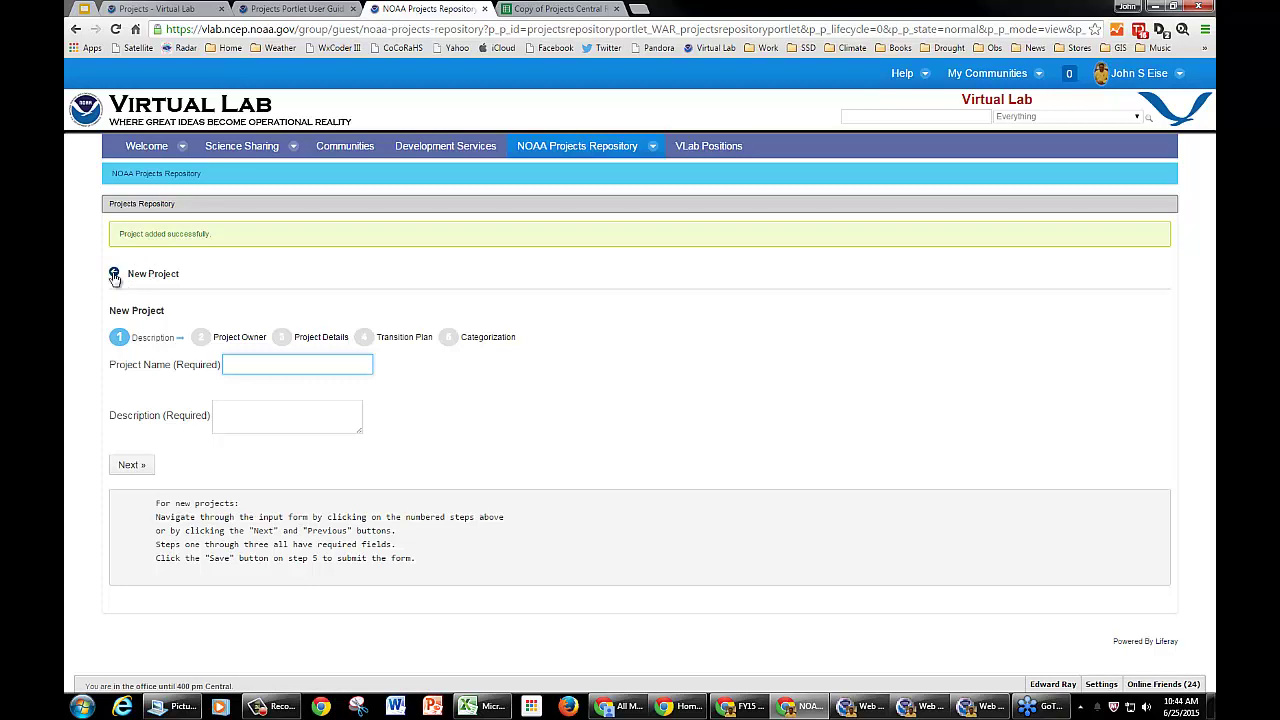
Step: Return to the repository list and choose Add Attachments from The SSD Project's actions dropdown
click(114, 277)
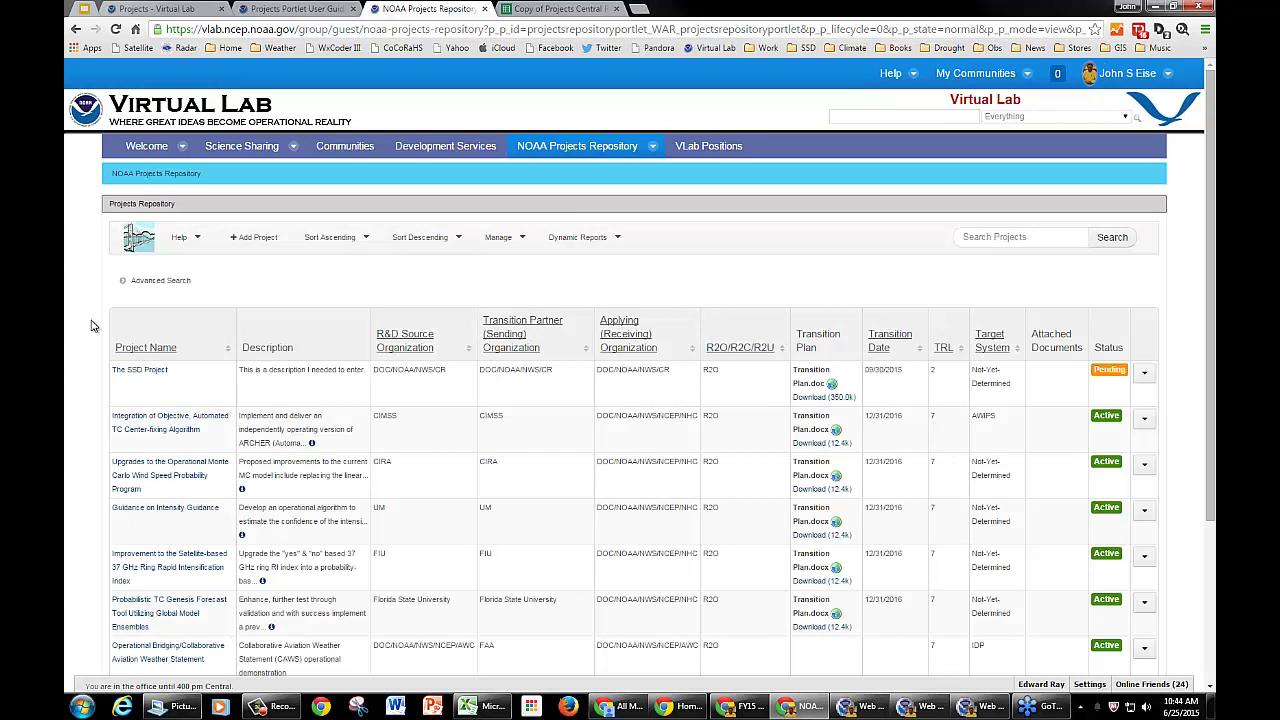
scroll(92, 325, down, 1)
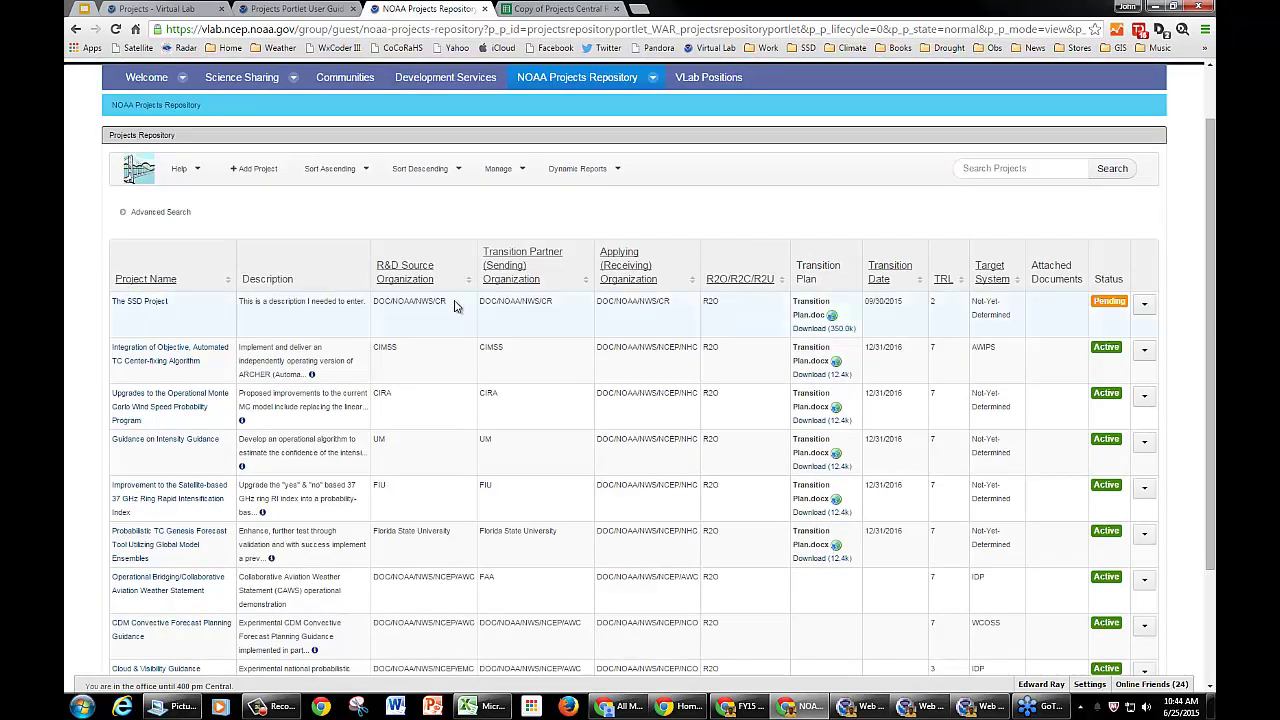
click(833, 317)
click(1145, 308)
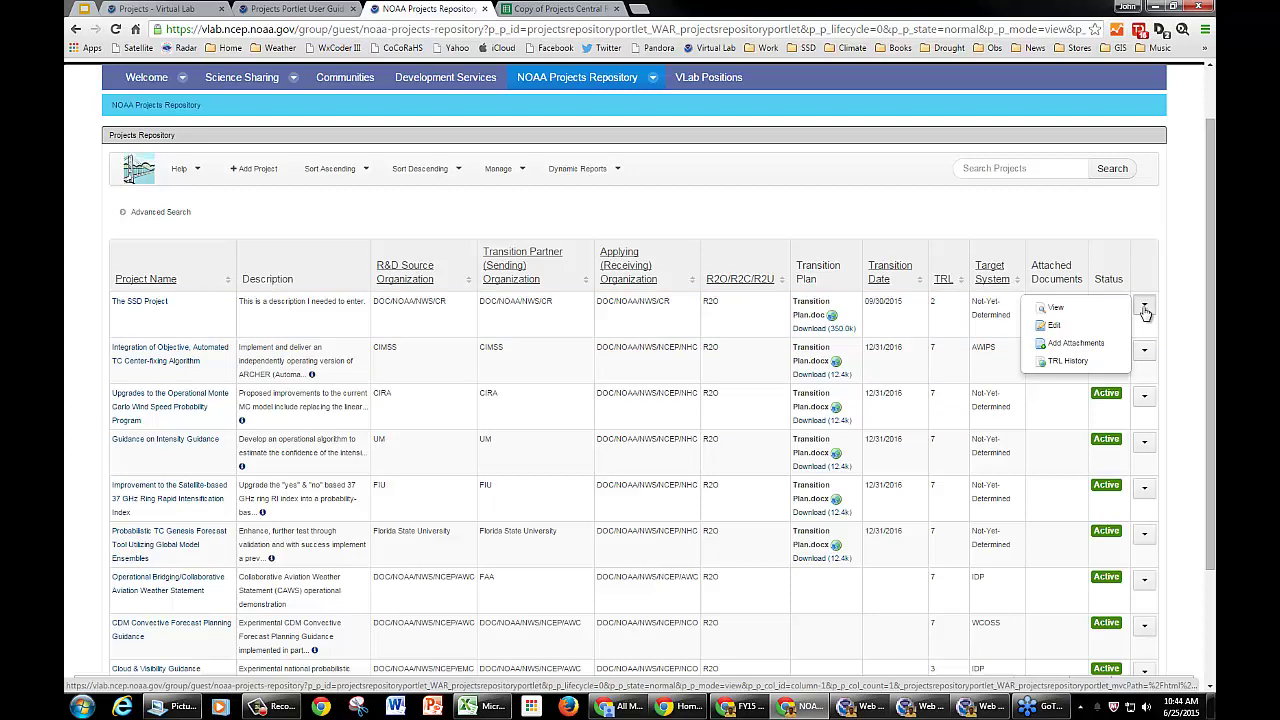
click(1145, 311)
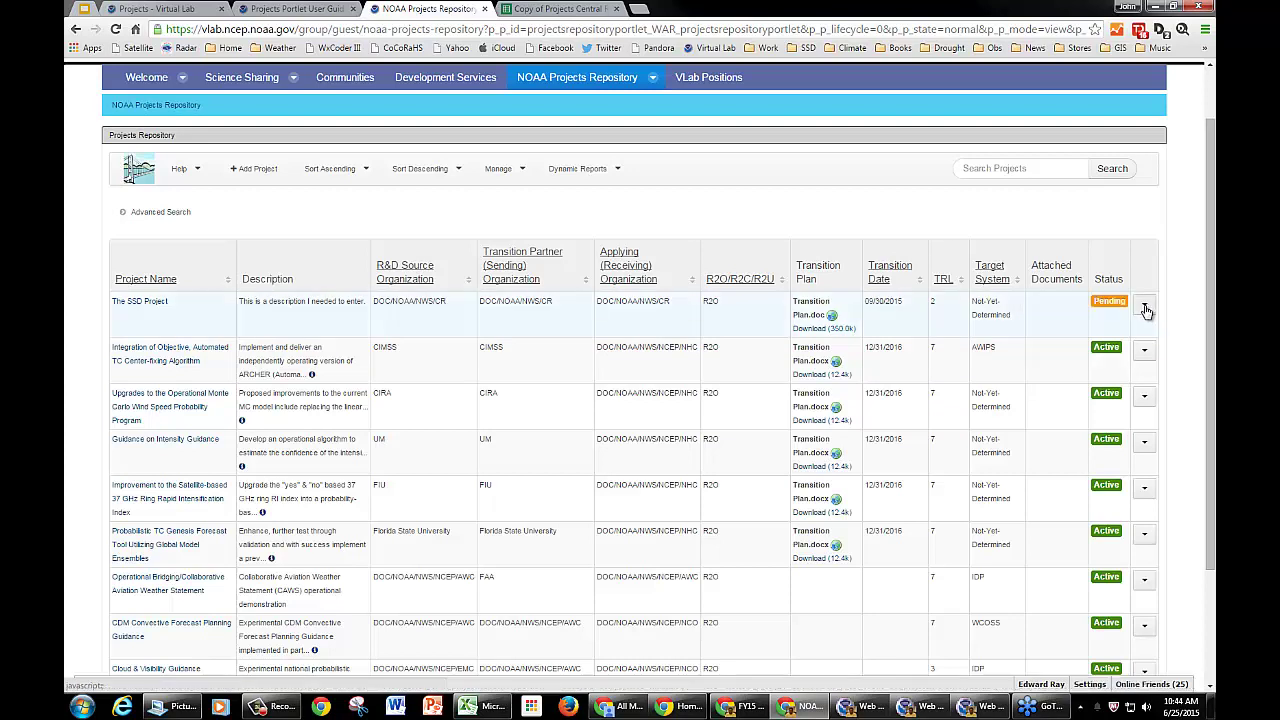
click(1144, 304)
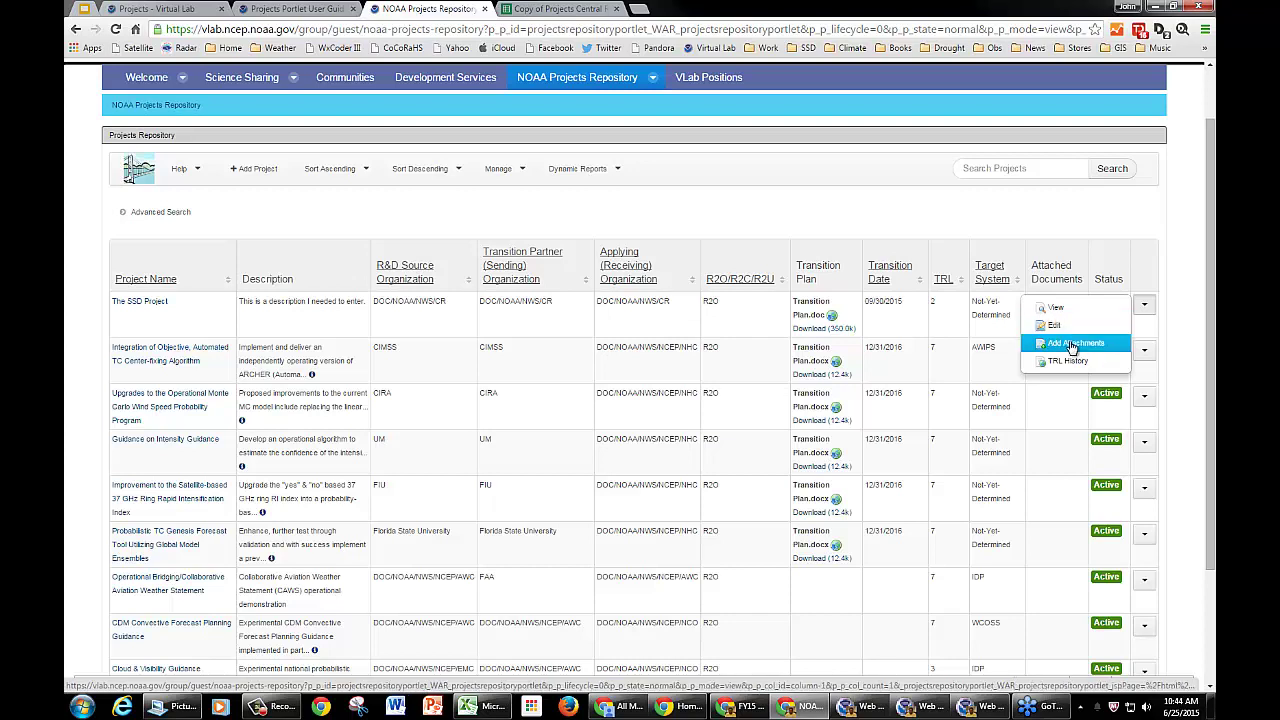
click(1073, 344)
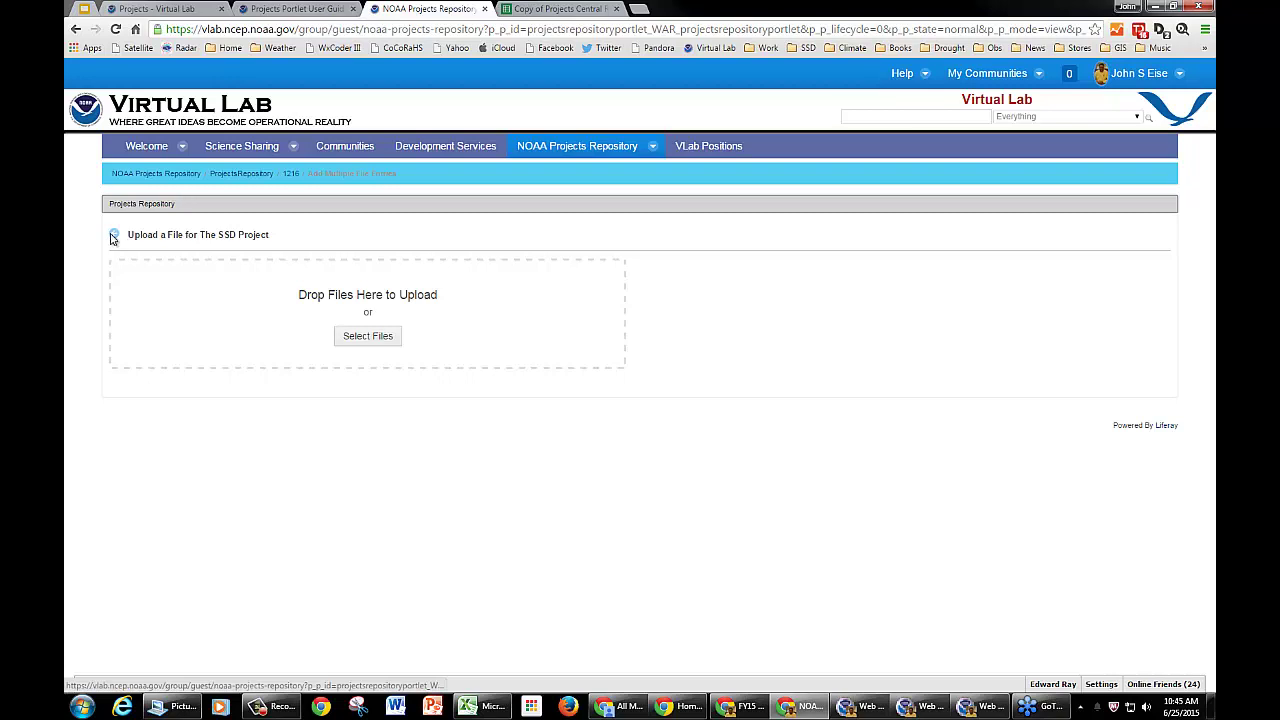
Step: View The SSD Project's TRL History, then go back to the project list
click(113, 235)
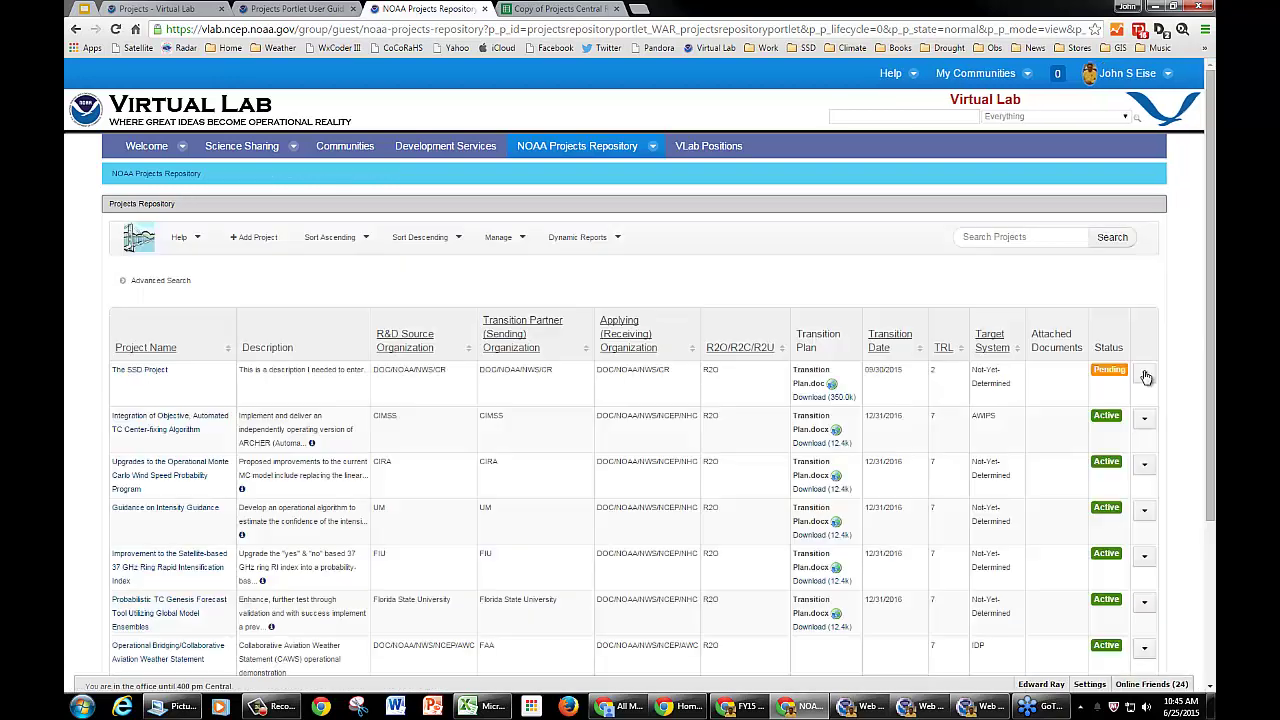
click(1145, 375)
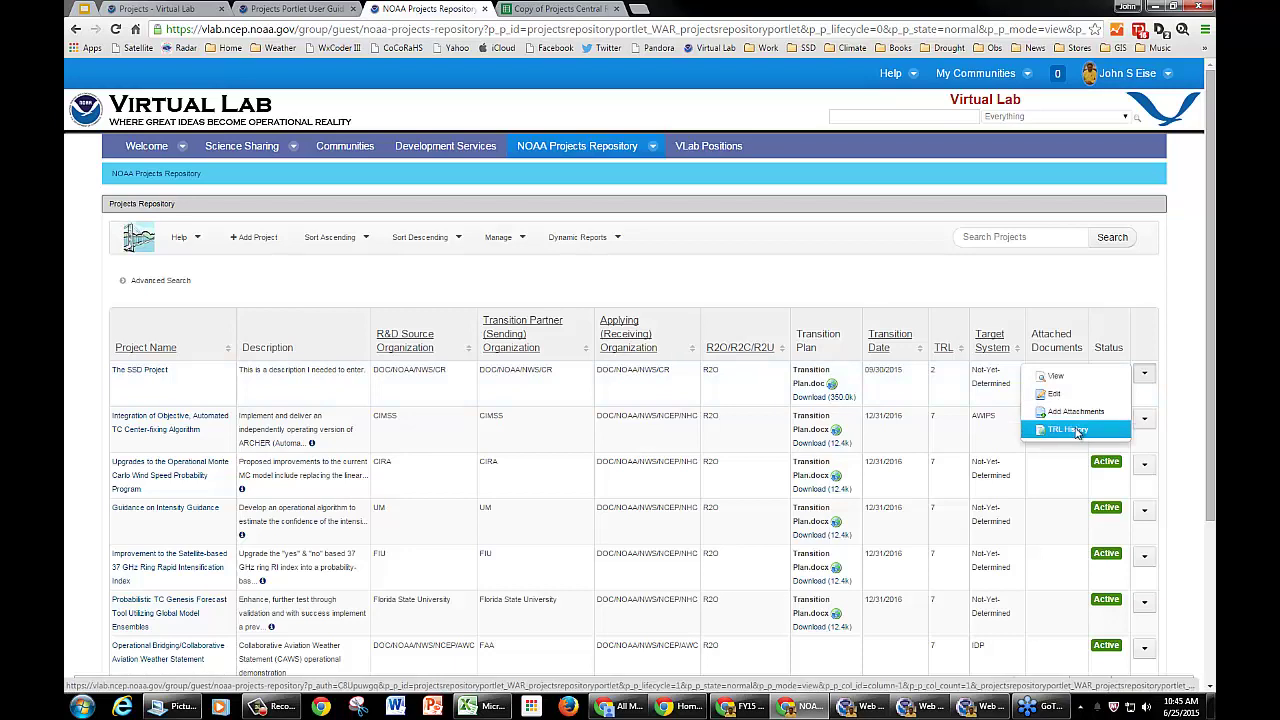
click(1075, 430)
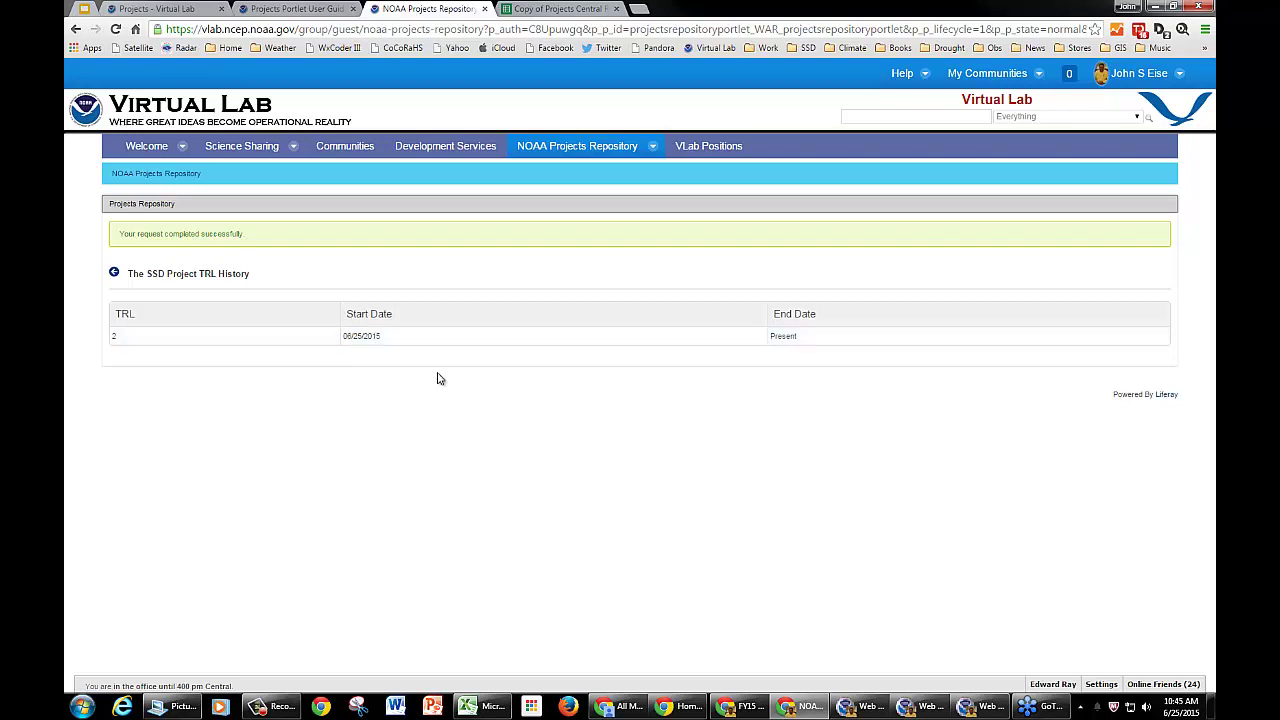
click(115, 275)
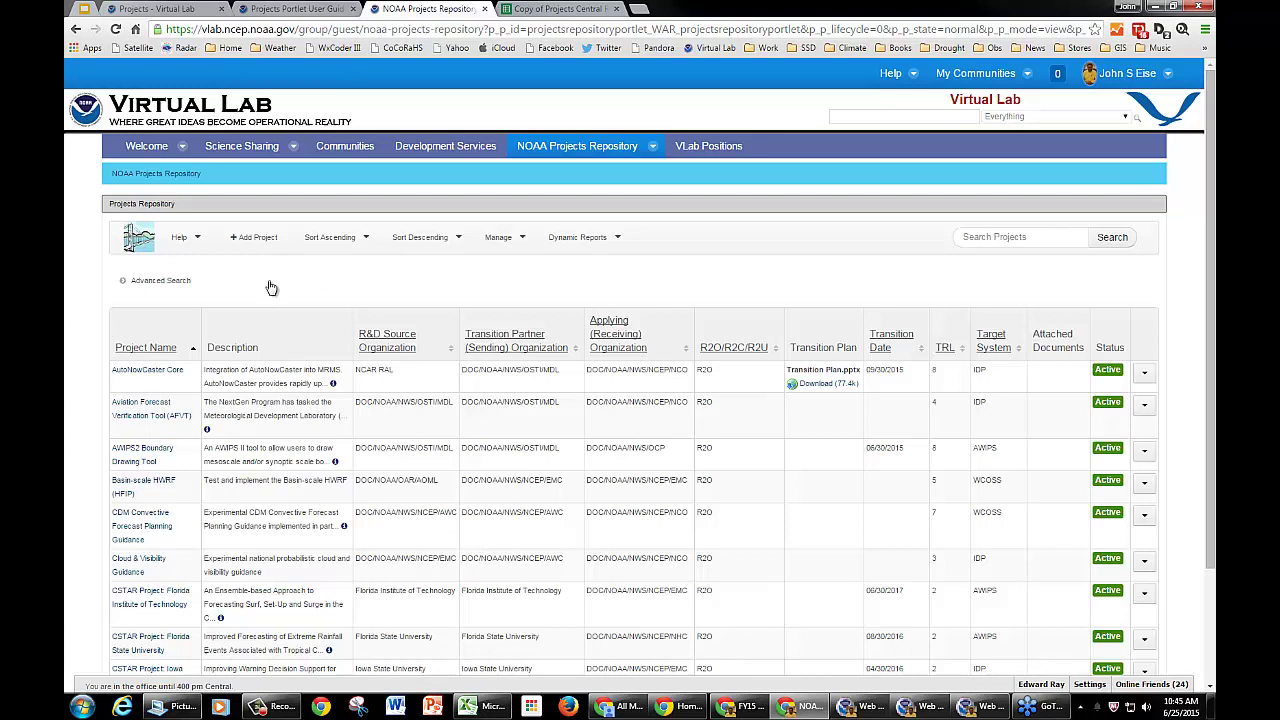
Step: Search the projects for 'ssd' and open The SSD Project for editing
scroll(300, 290, down, 3)
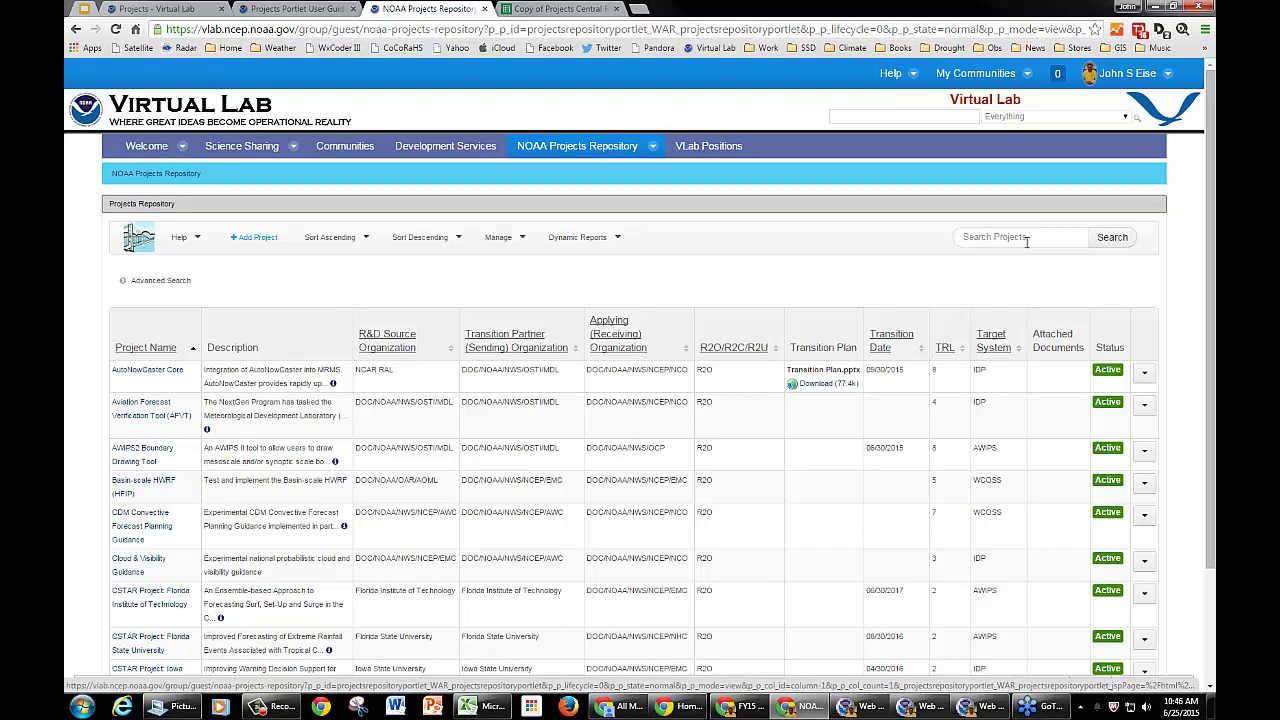
click(997, 235)
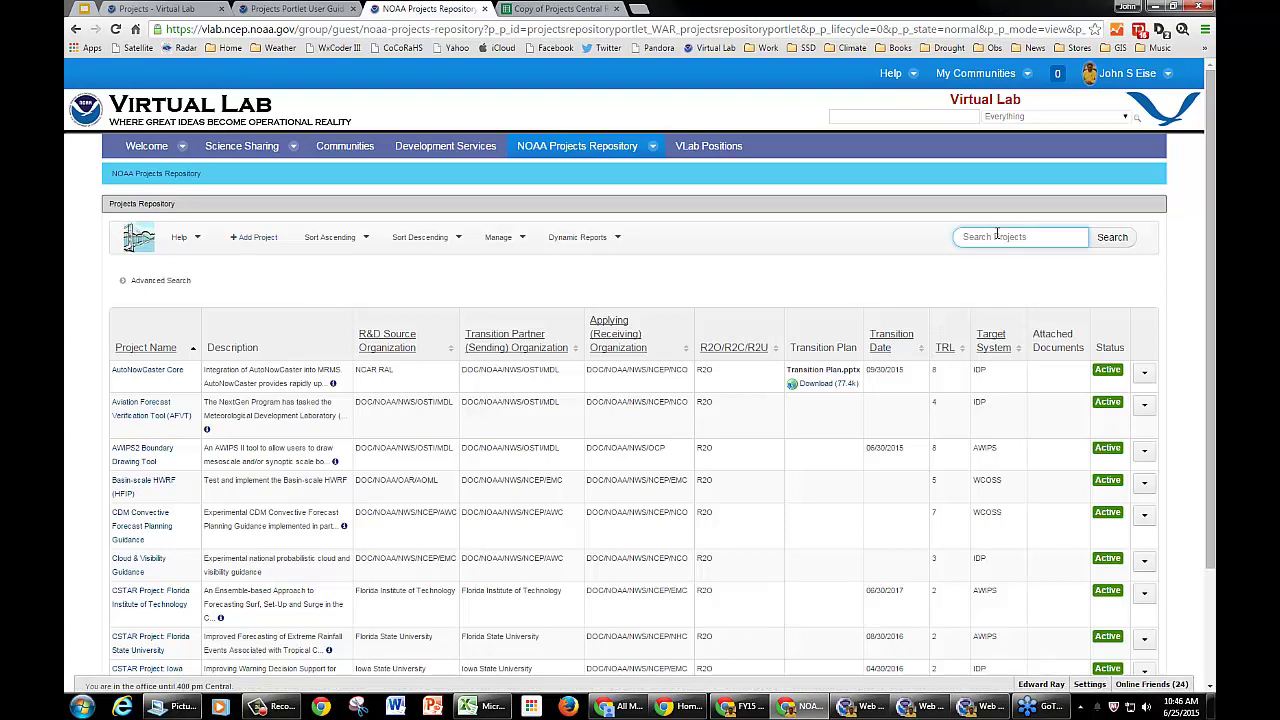
text(ssd)
key(Return)
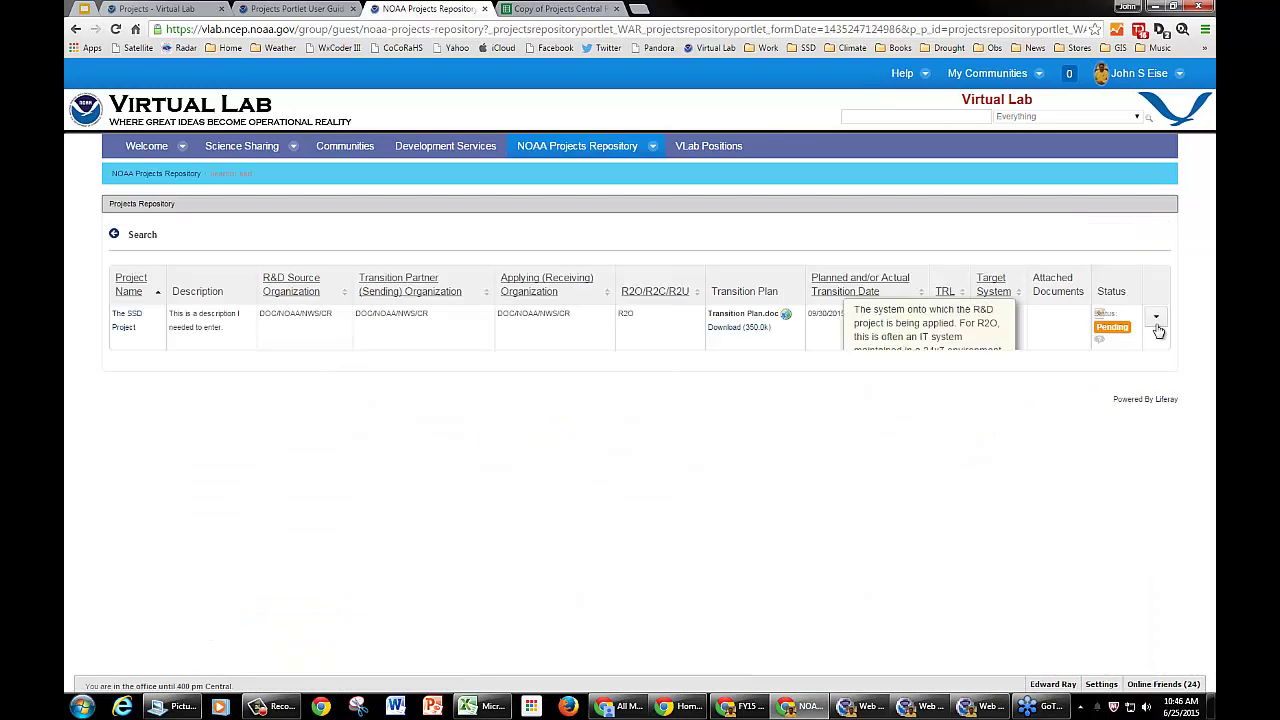
click(1152, 319)
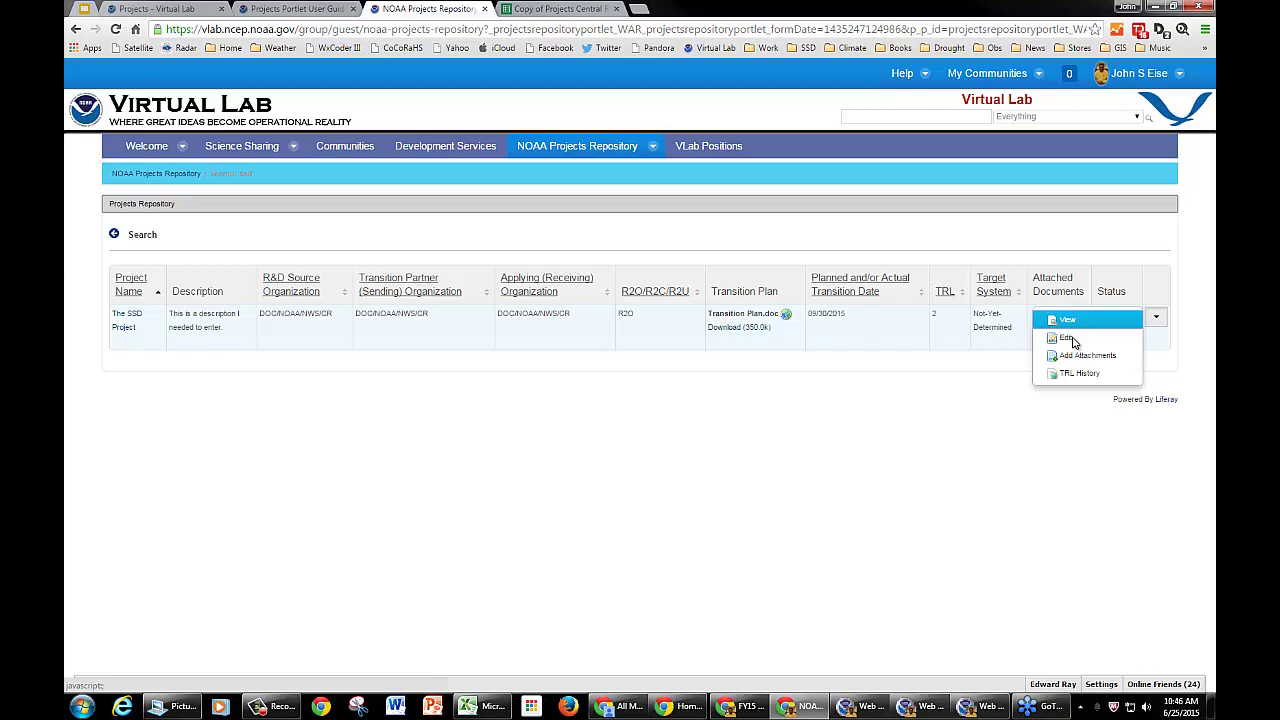
click(1066, 339)
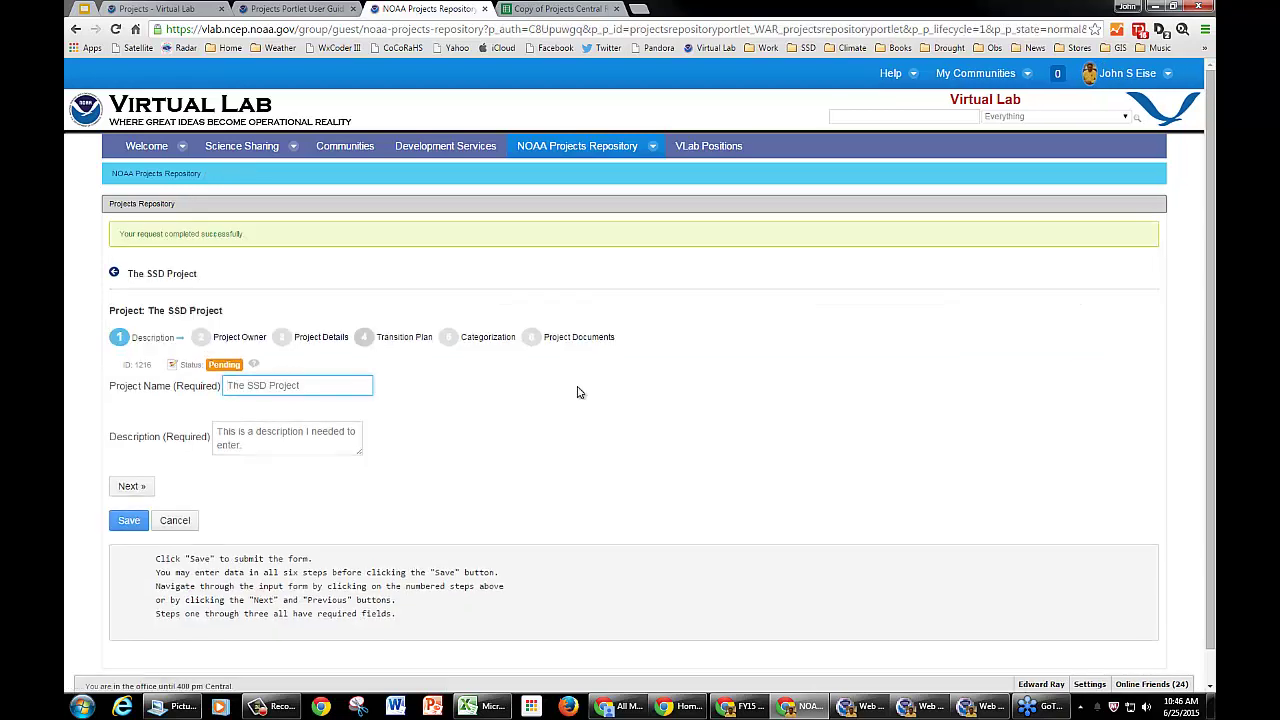
scroll(771, 410, down, 1)
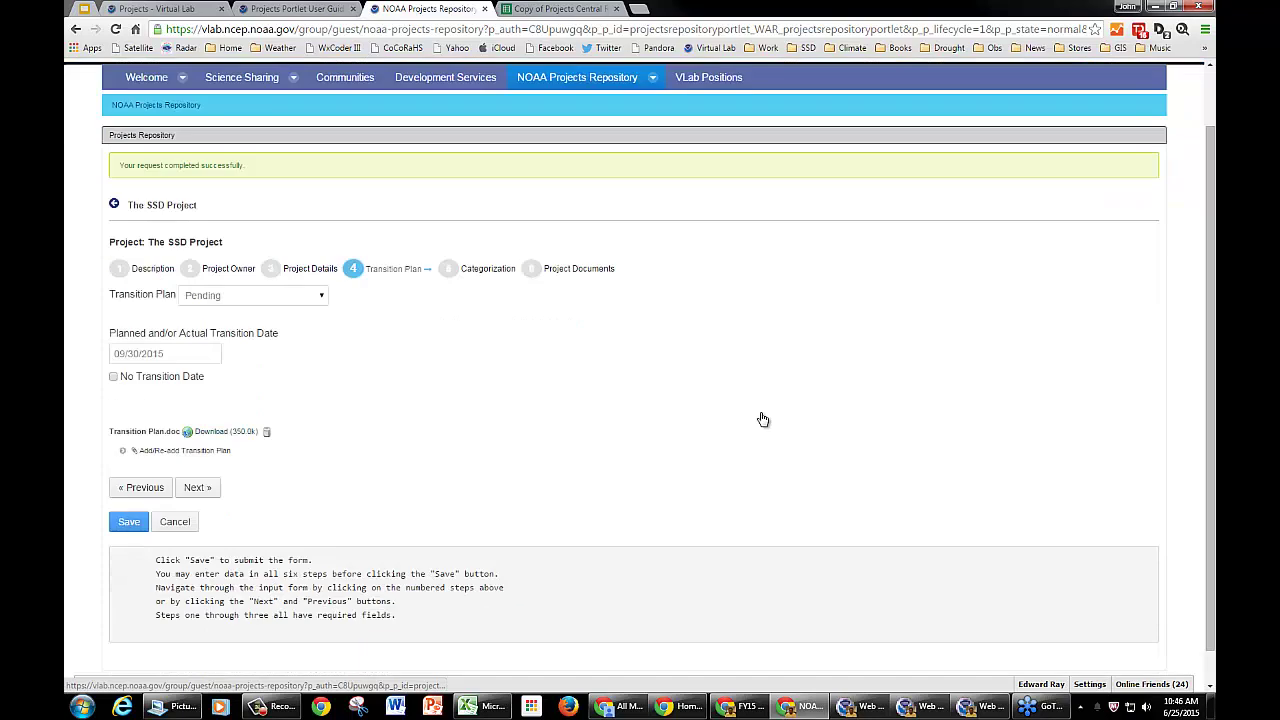
scroll(763, 419, down, 1)
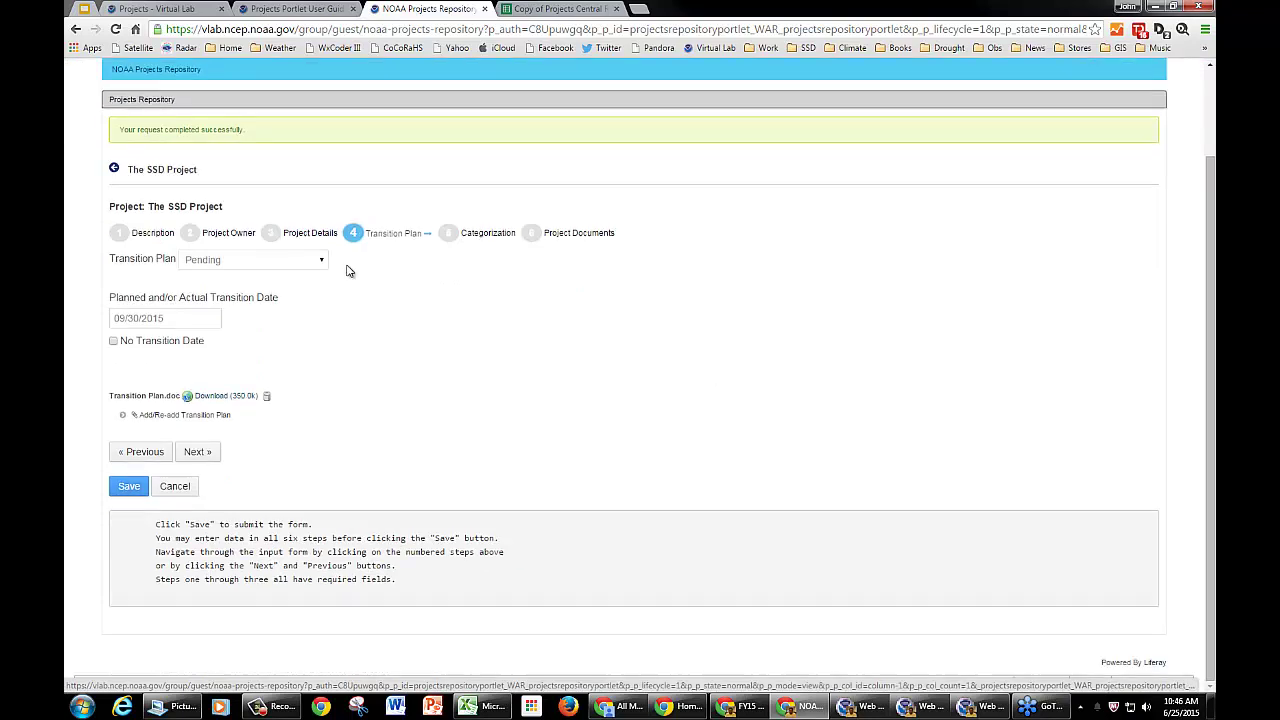
click(270, 265)
key(Up)
key(Up)
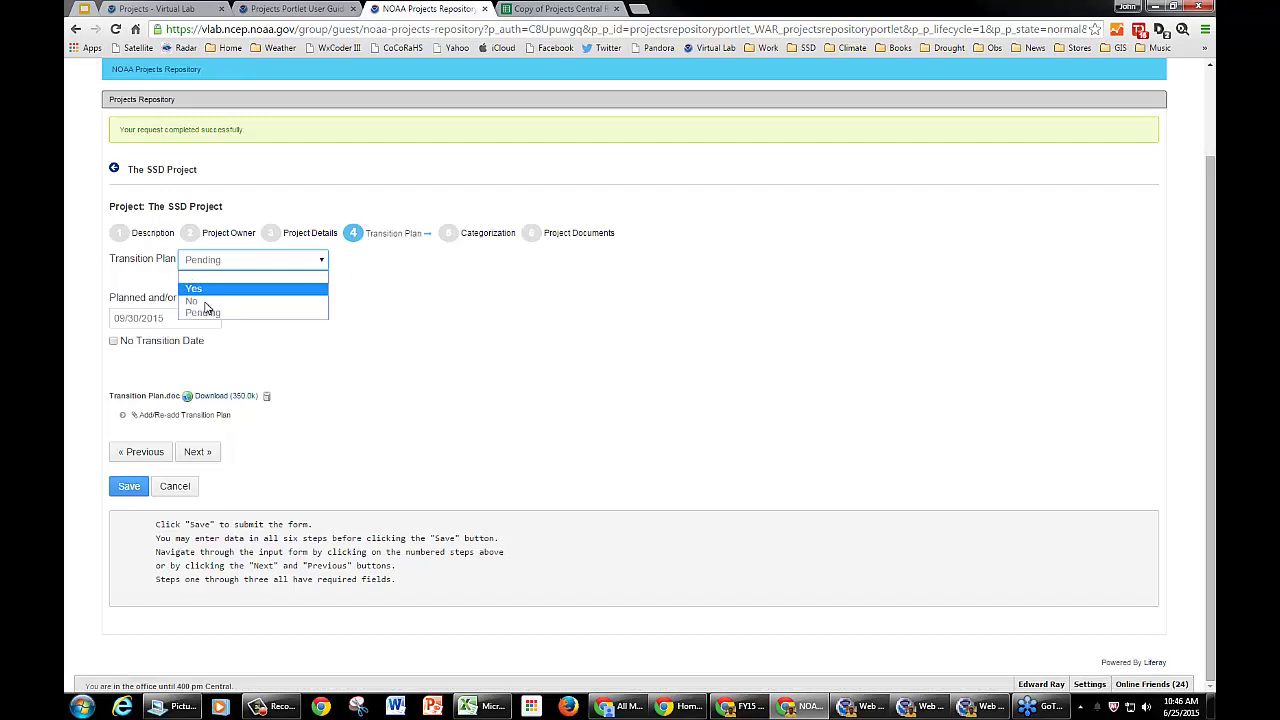
key(Return)
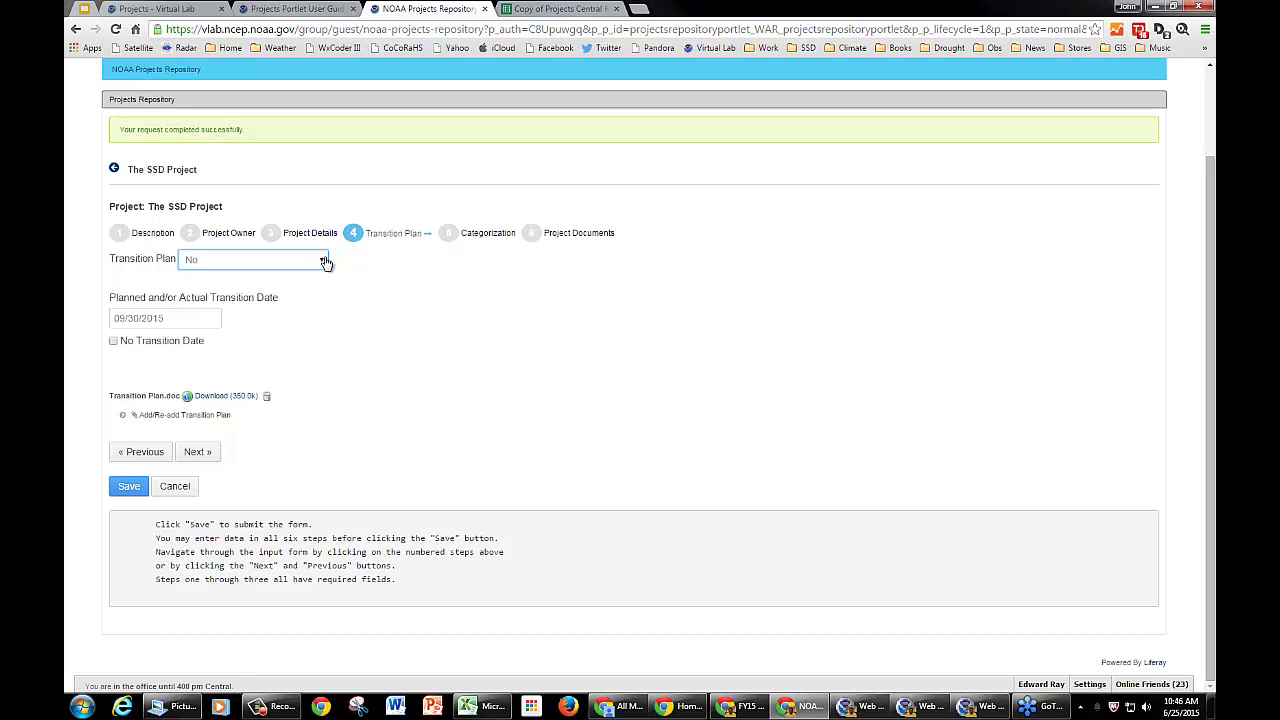
click(250, 260)
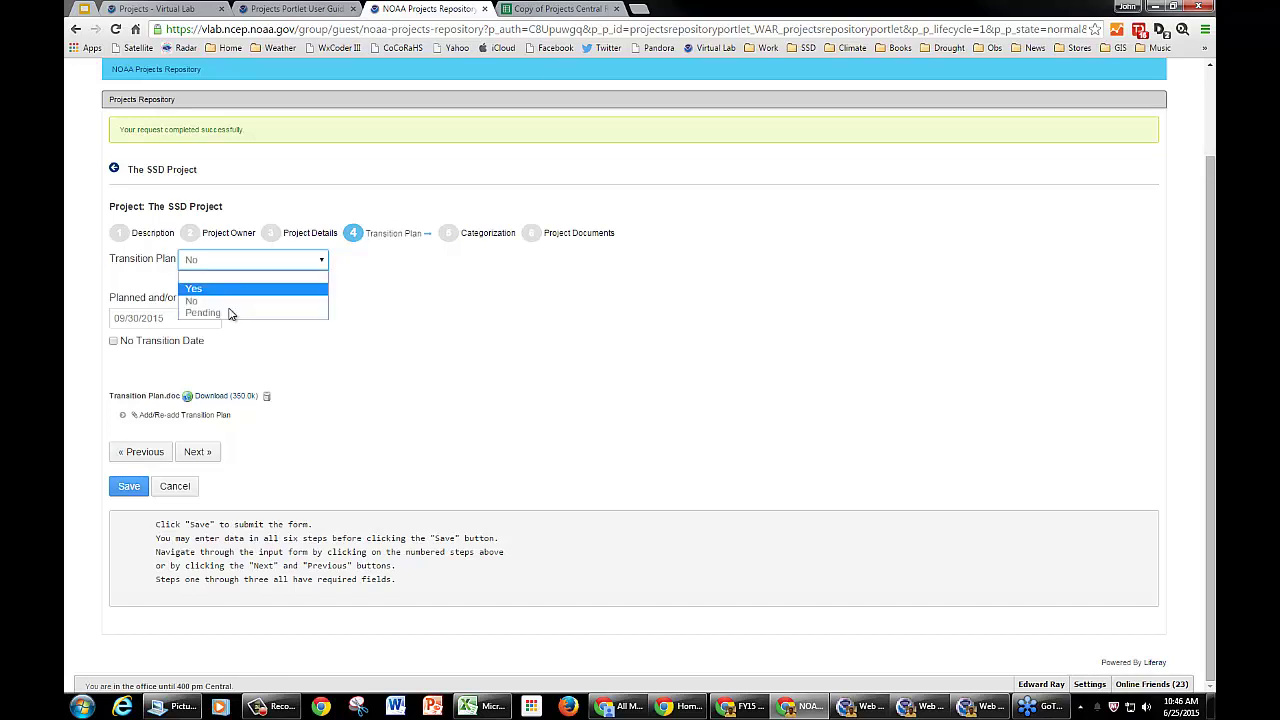
click(325, 313)
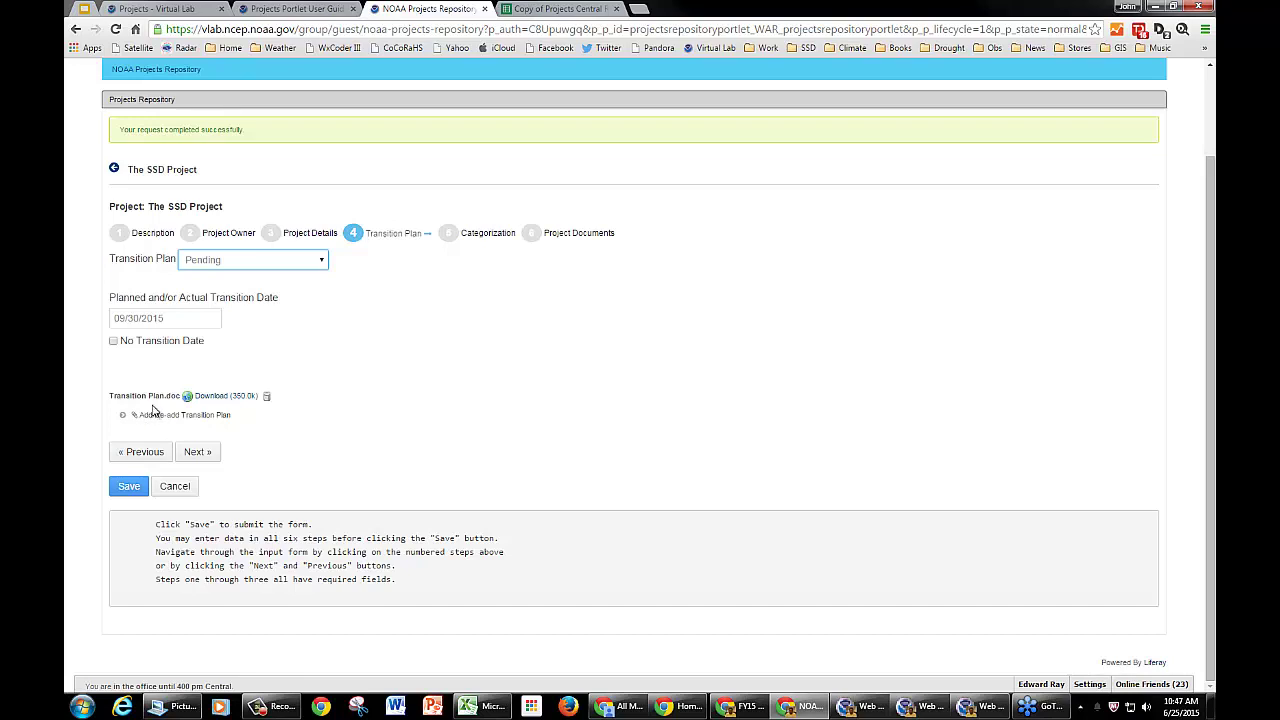
key(ctrl+plus)
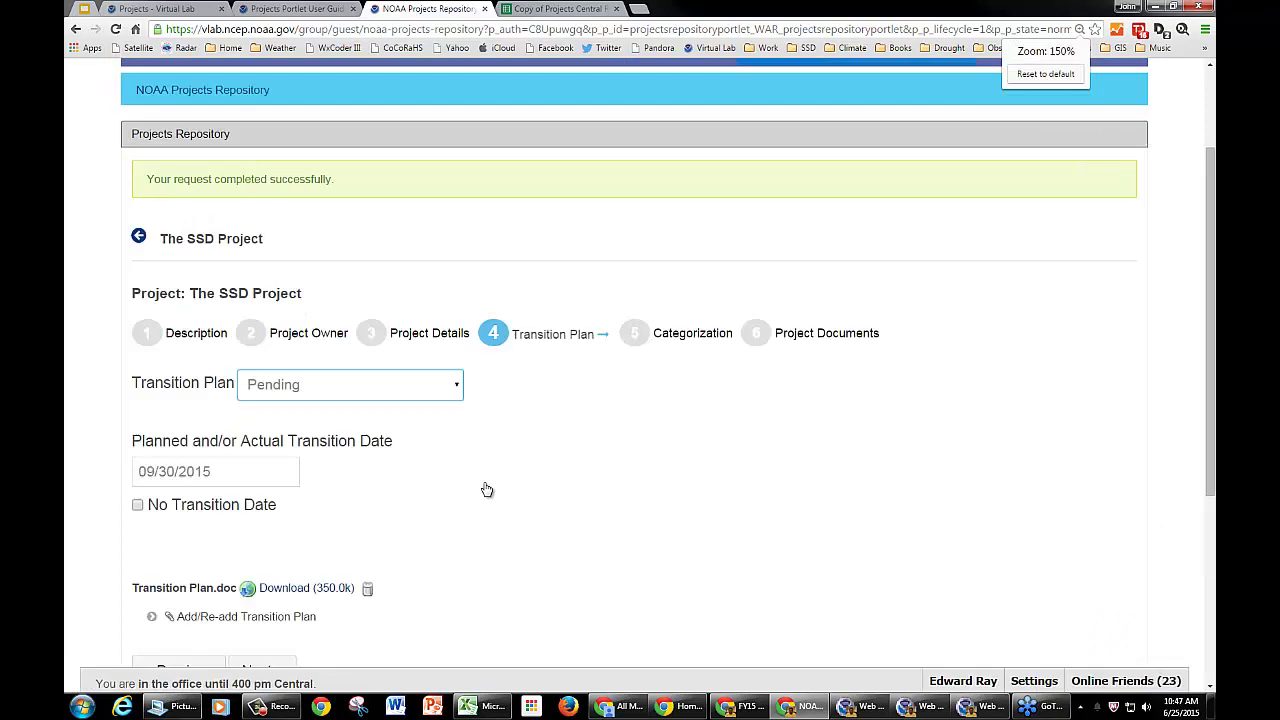
Step: Under Add/Re-add Transition Plan, choose MKXECMWFMOSVerification.xlsx from Downloads
scroll(487, 489, down, 1)
scroll(212, 431, down, 1)
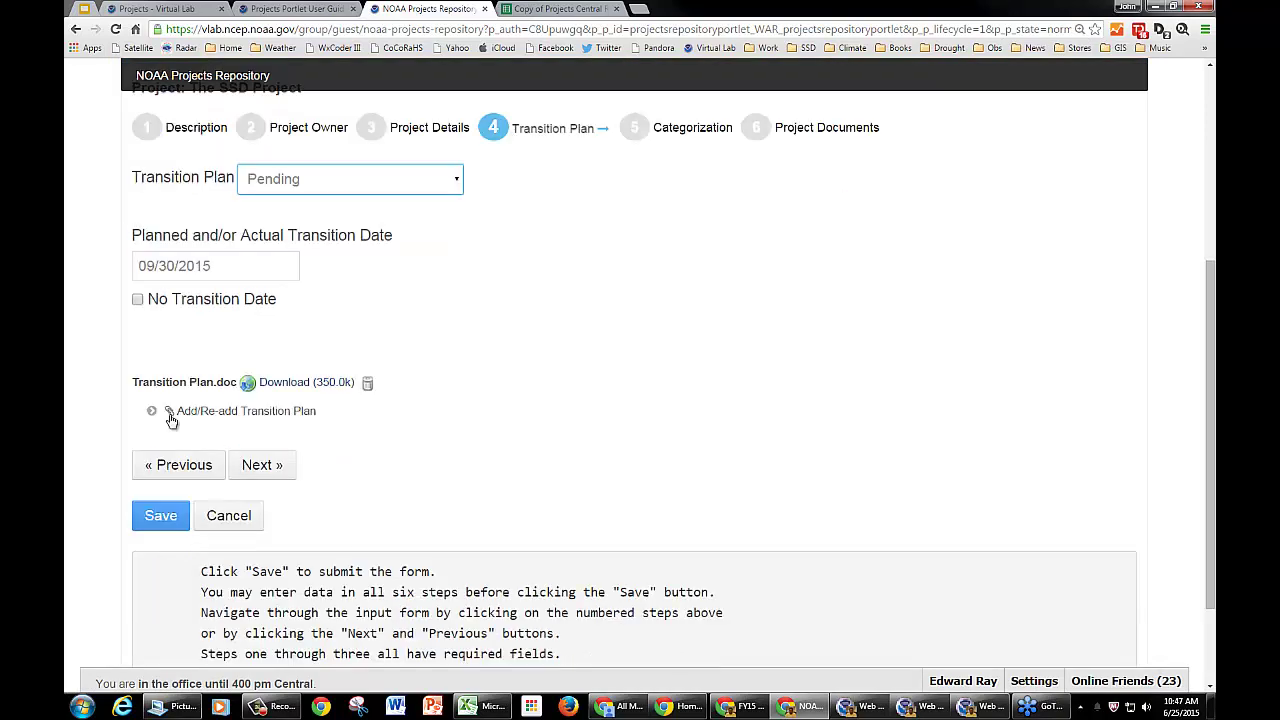
click(228, 414)
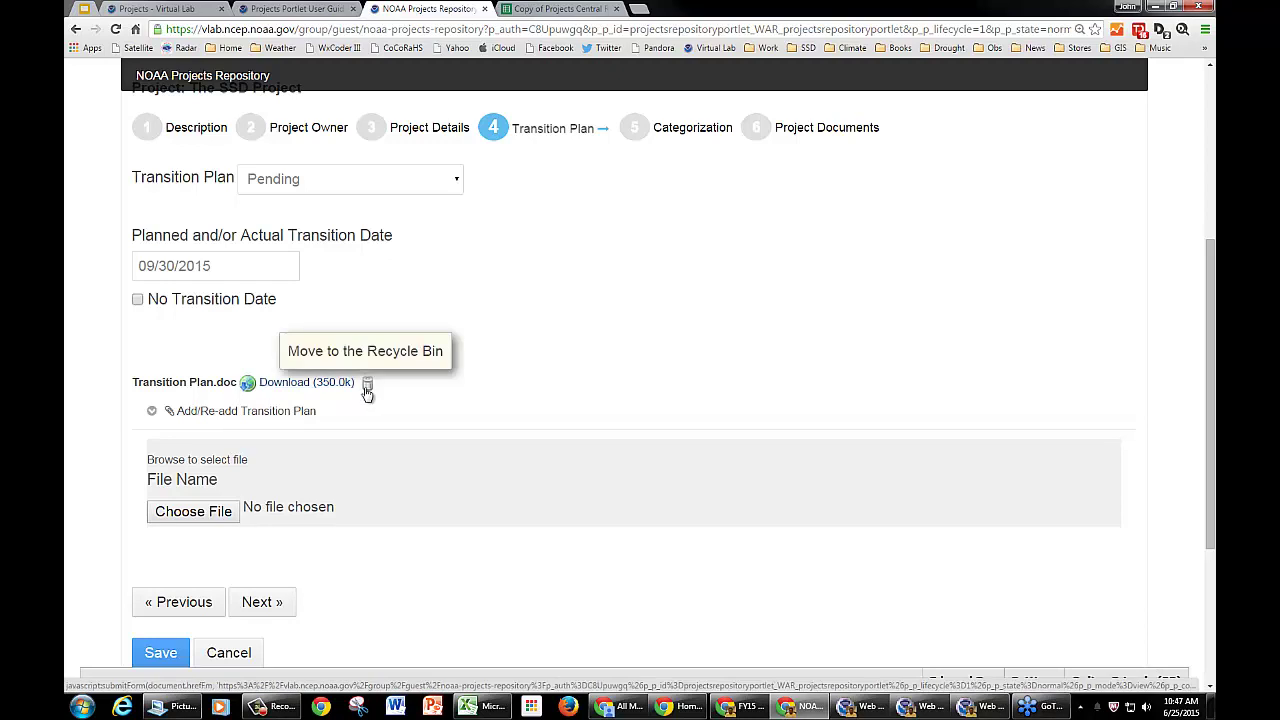
click(210, 514)
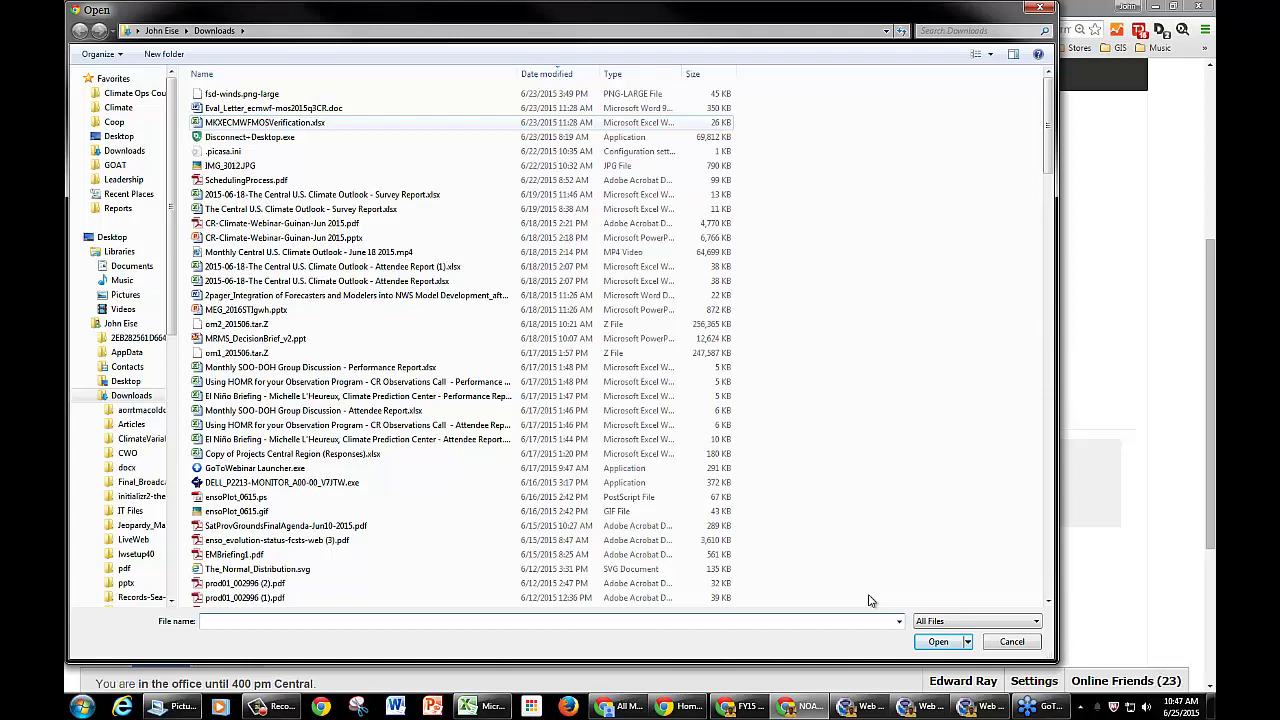
click(264, 122)
click(752, 622)
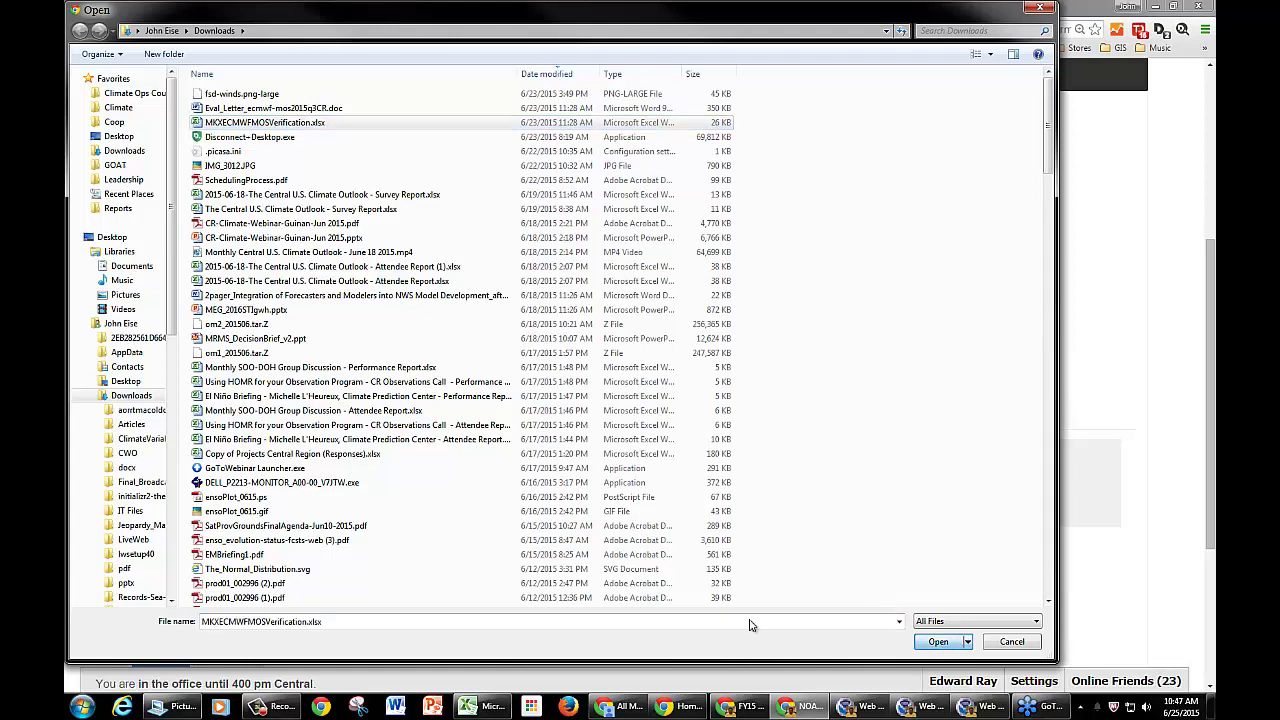
key(Return)
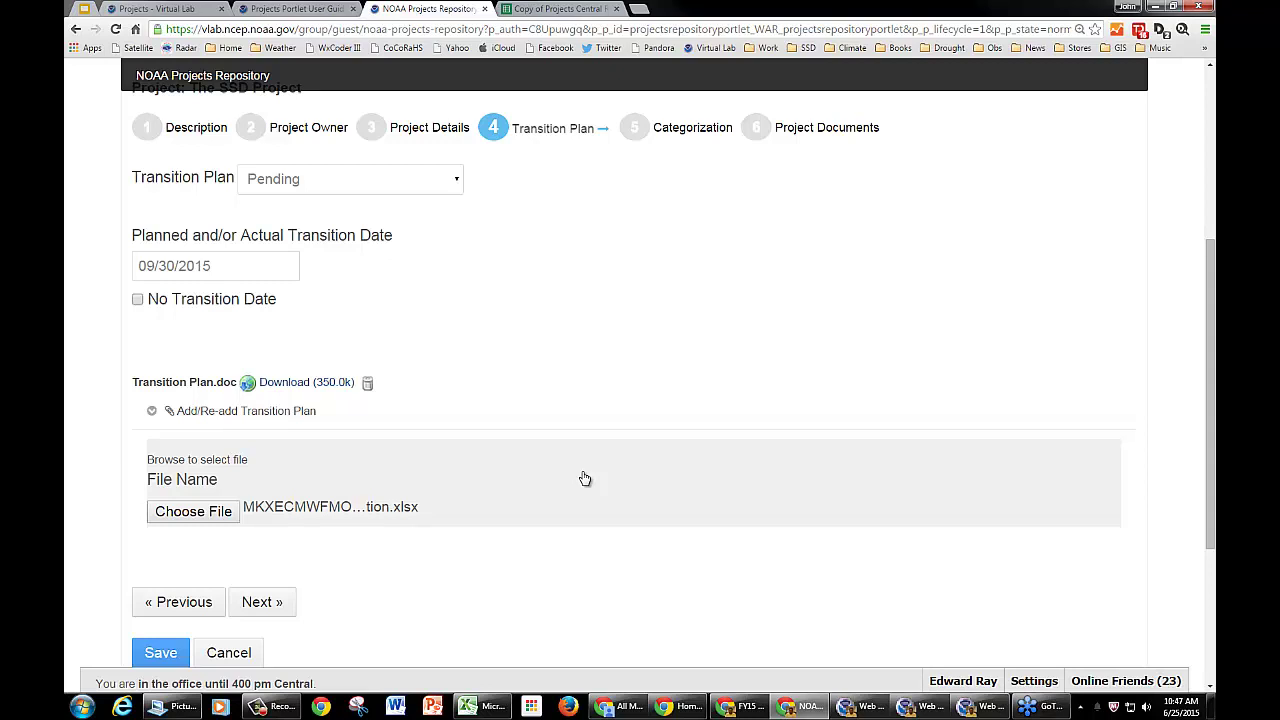
Step: Set the Transition Plan dropdown to Yes
scroll(563, 492, up, 1)
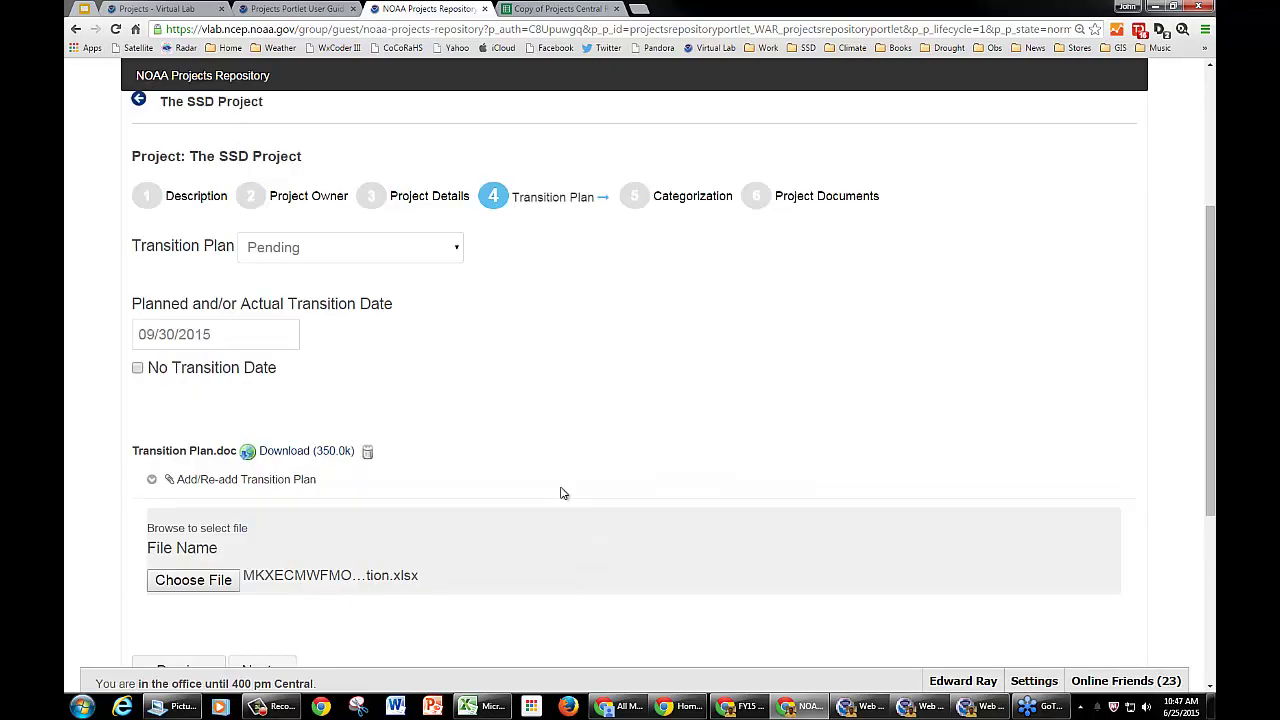
scroll(563, 492, up, 1)
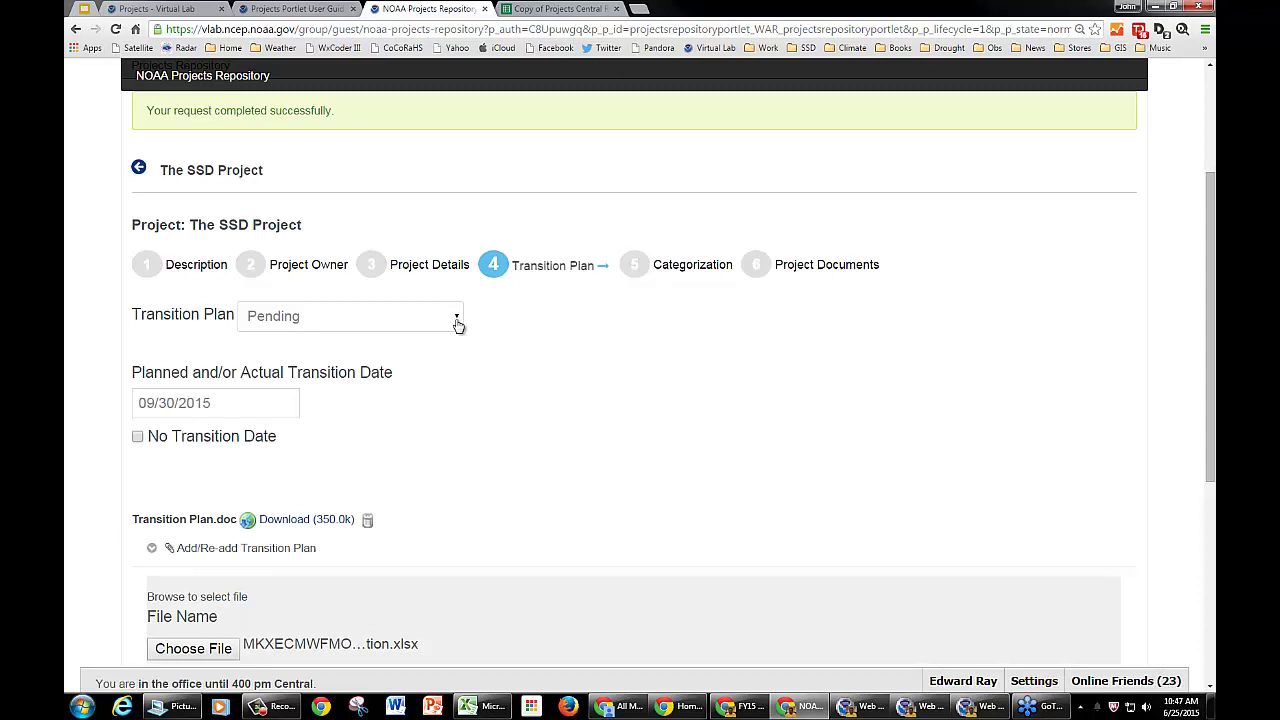
click(305, 316)
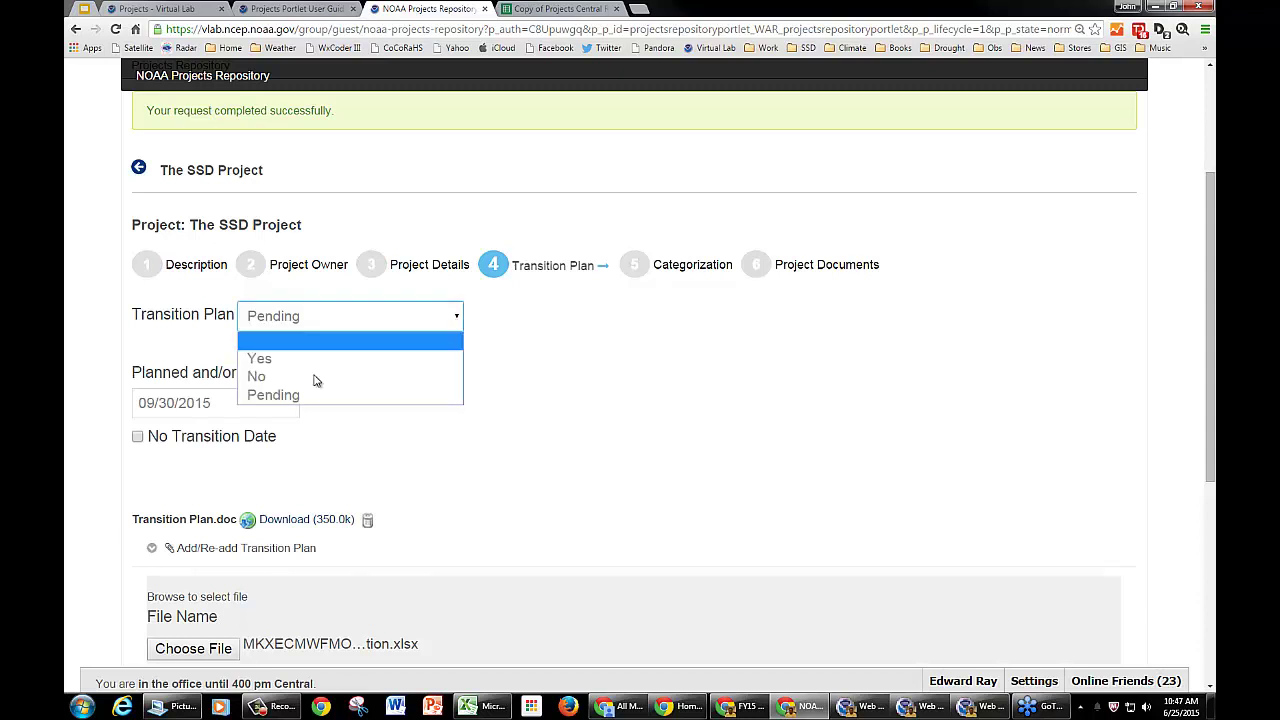
click(300, 358)
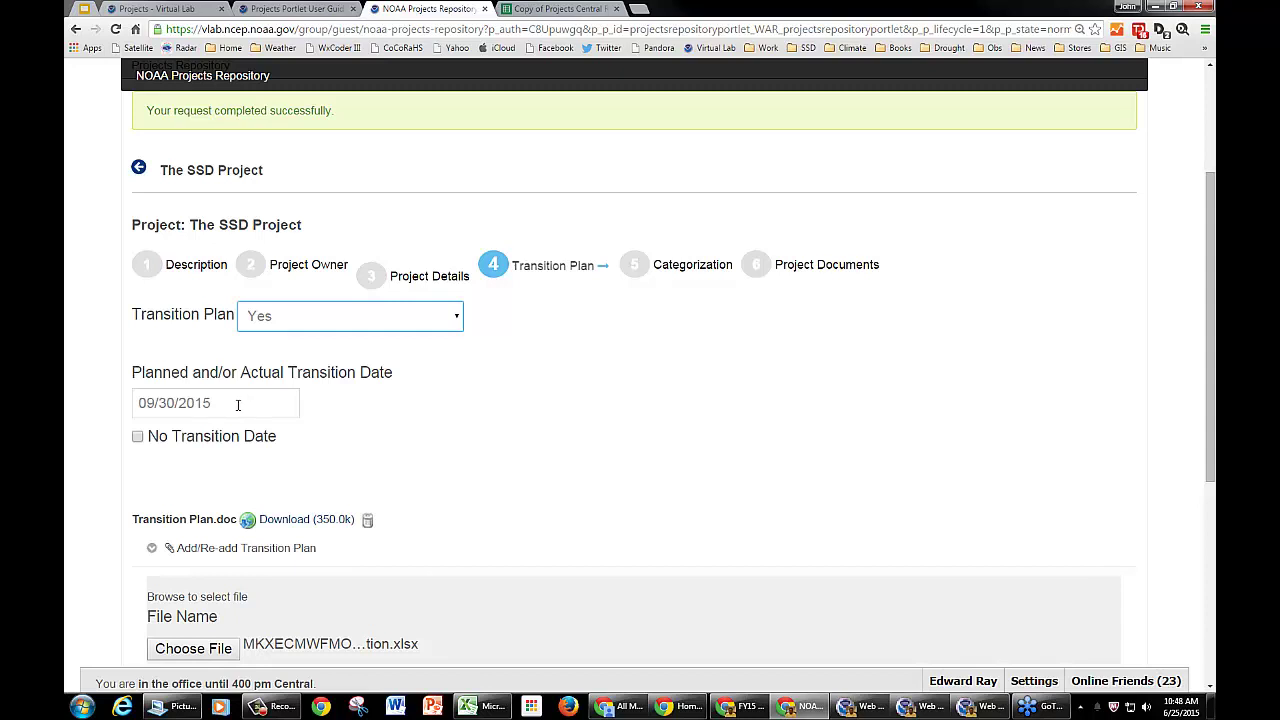
Step: Set the transition date to 06/30/2015 in the calendar
click(237, 404)
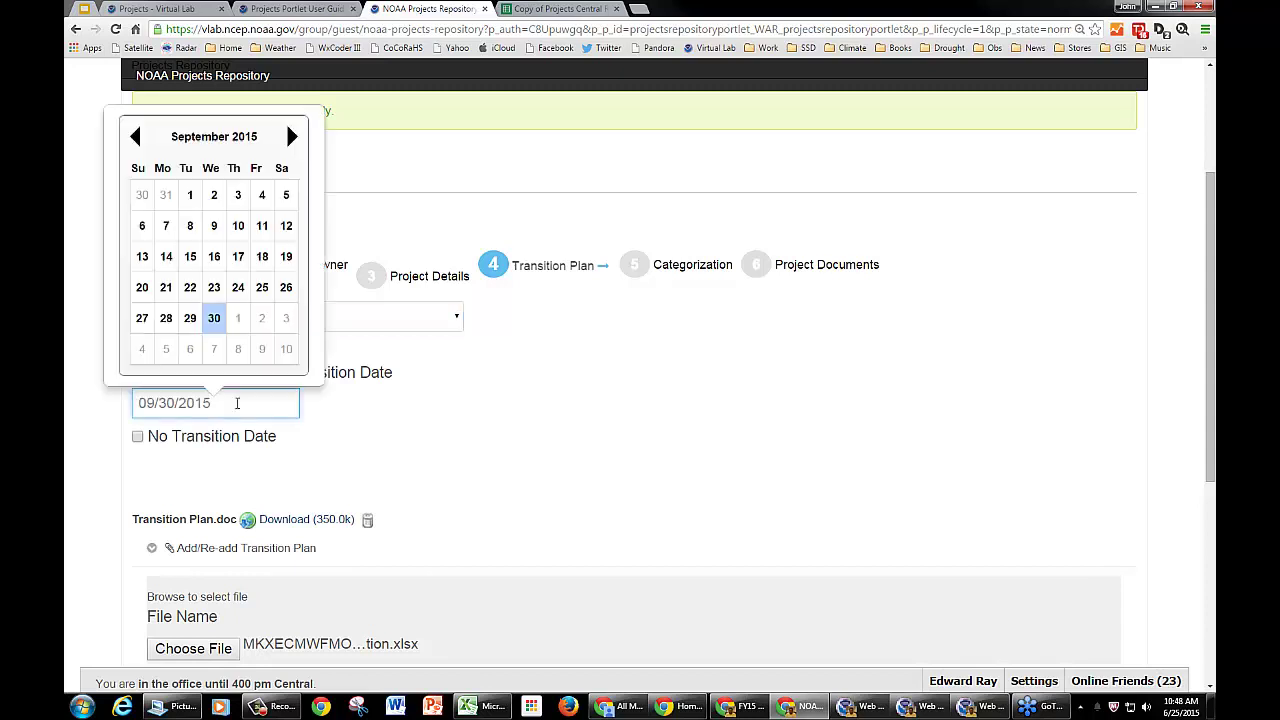
click(137, 137)
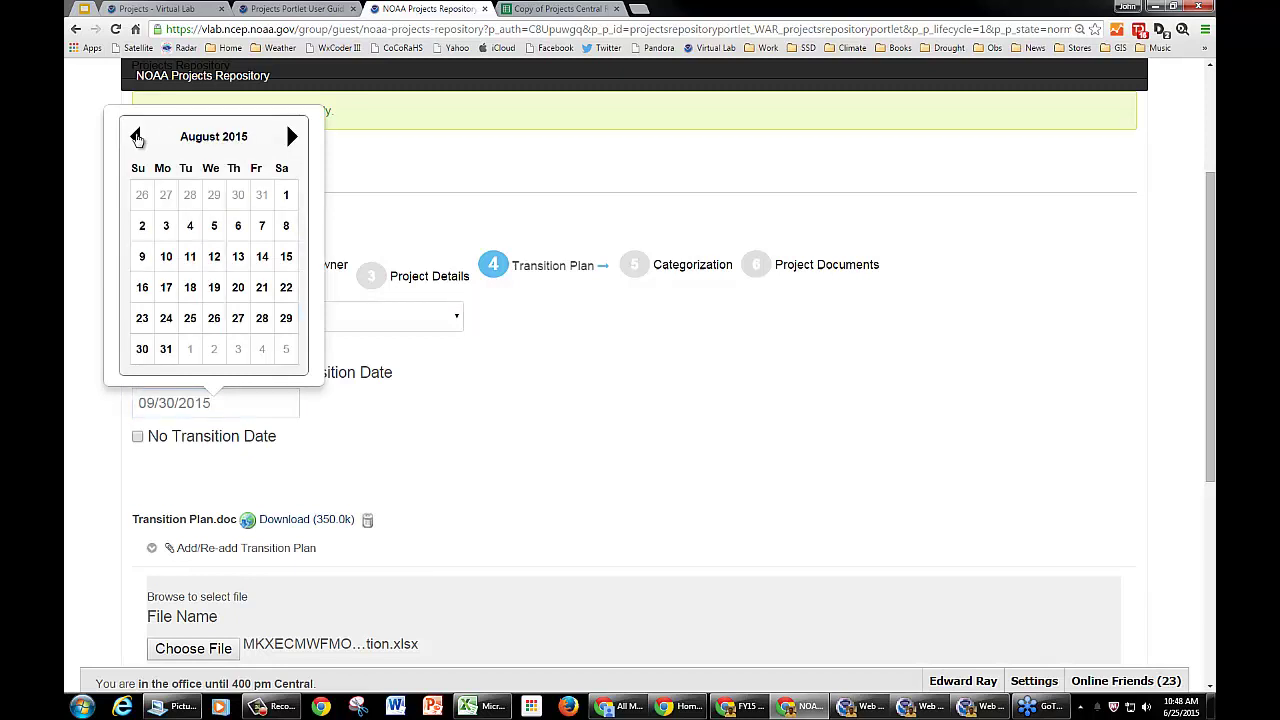
click(137, 137)
click(137, 137)
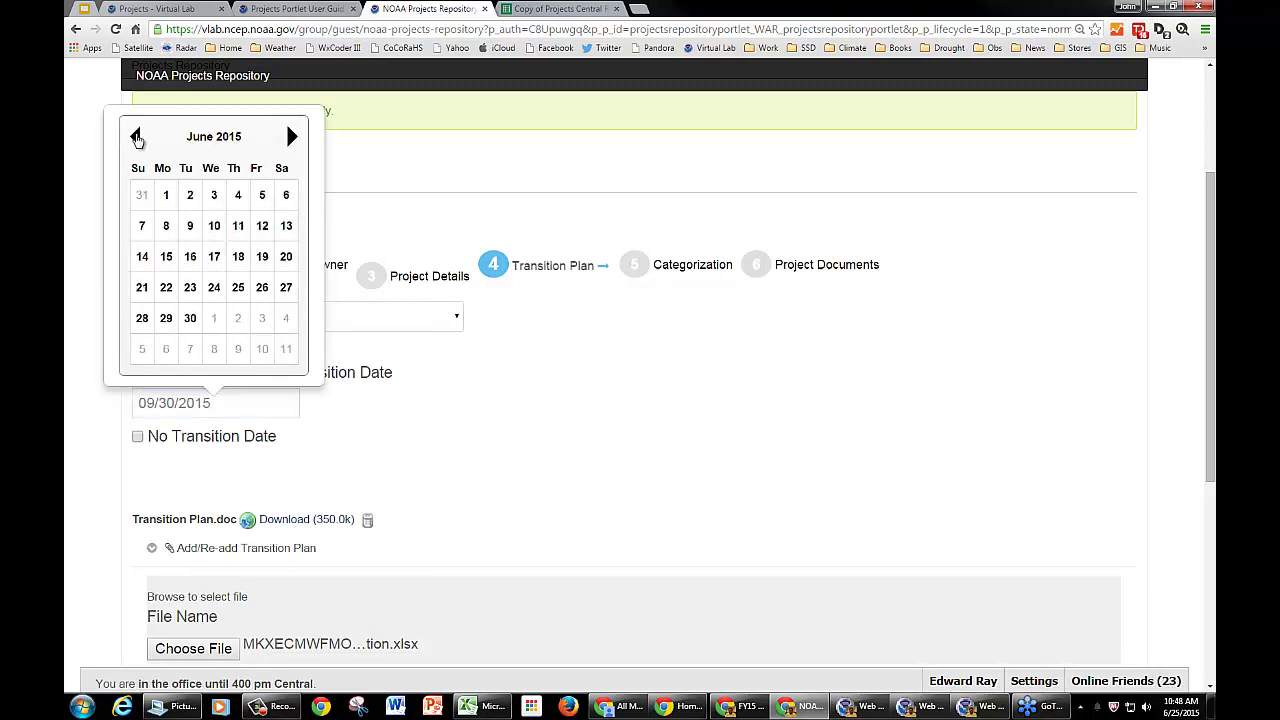
click(190, 226)
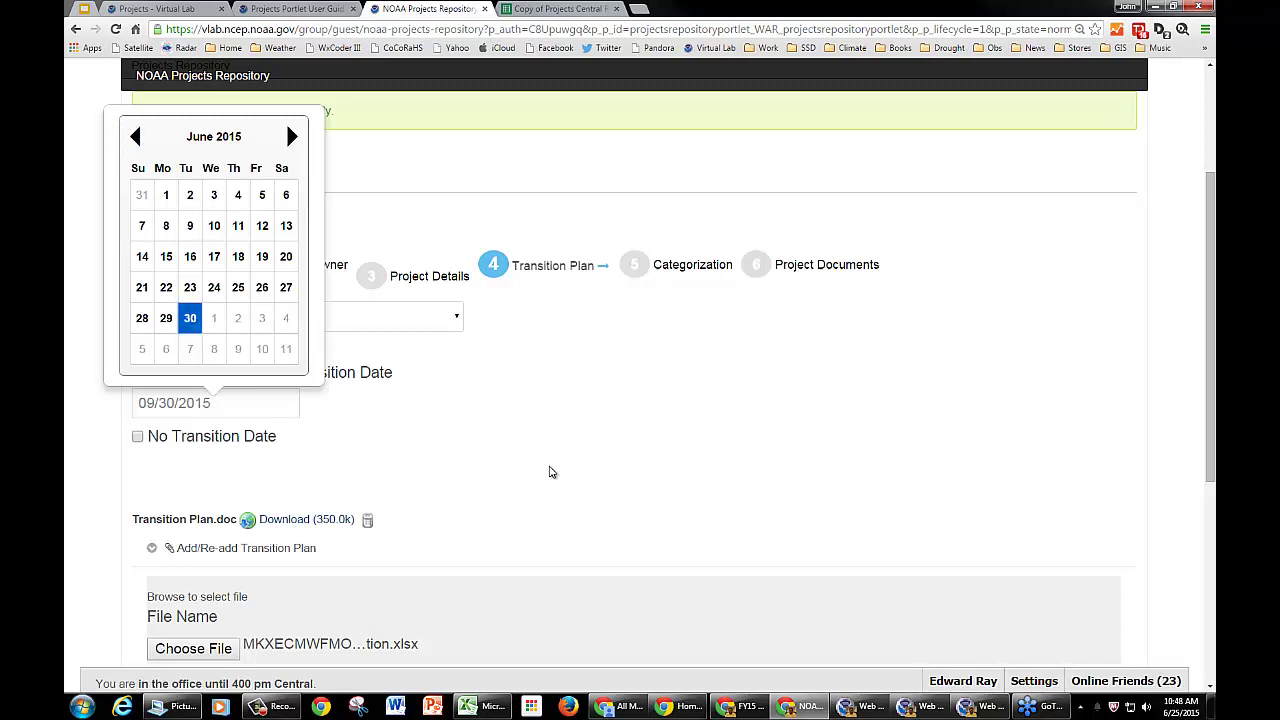
click(493, 441)
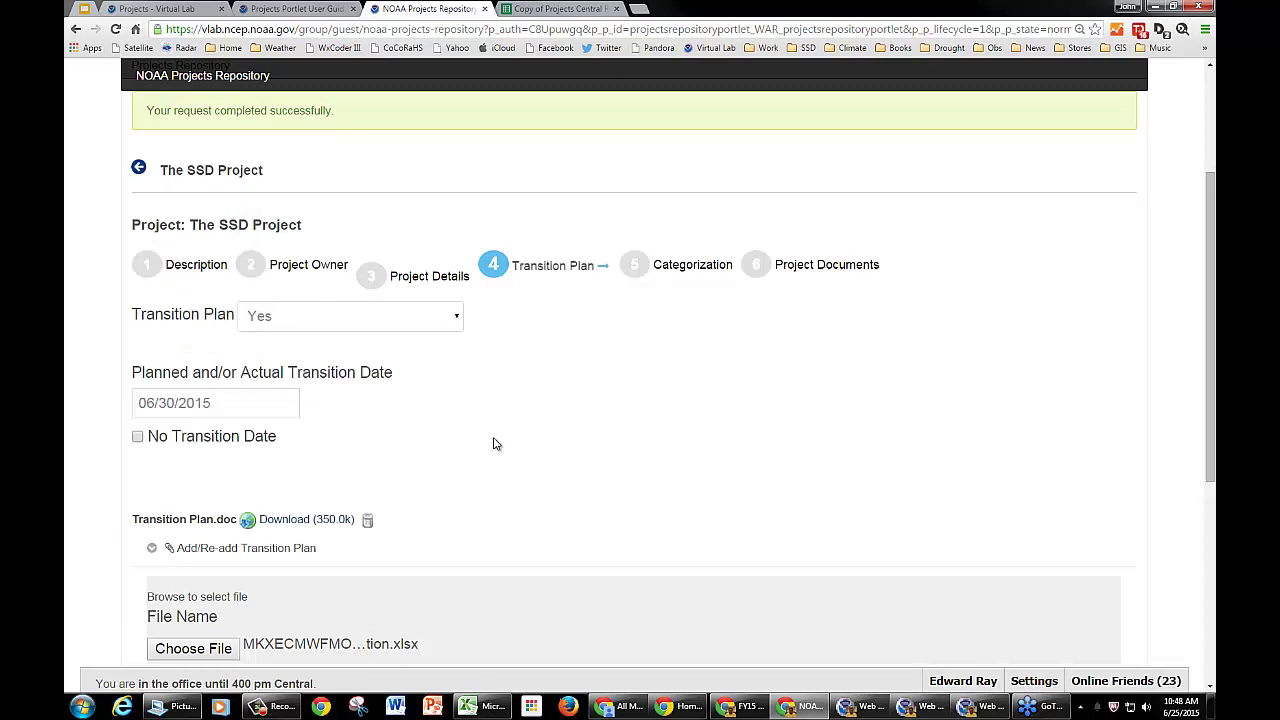
scroll(496, 445, down, 1)
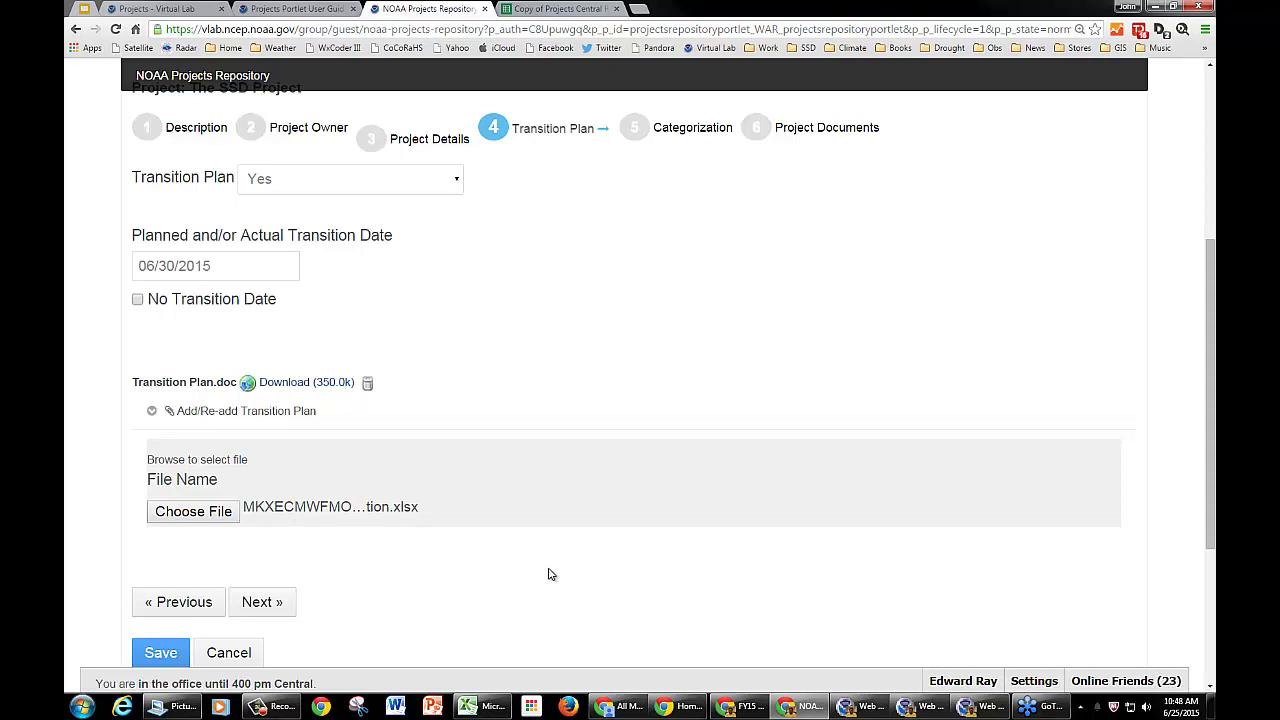
Step: Keep the transition plan at Yes, tick No Transition Date, and save the project
click(452, 183)
click(558, 226)
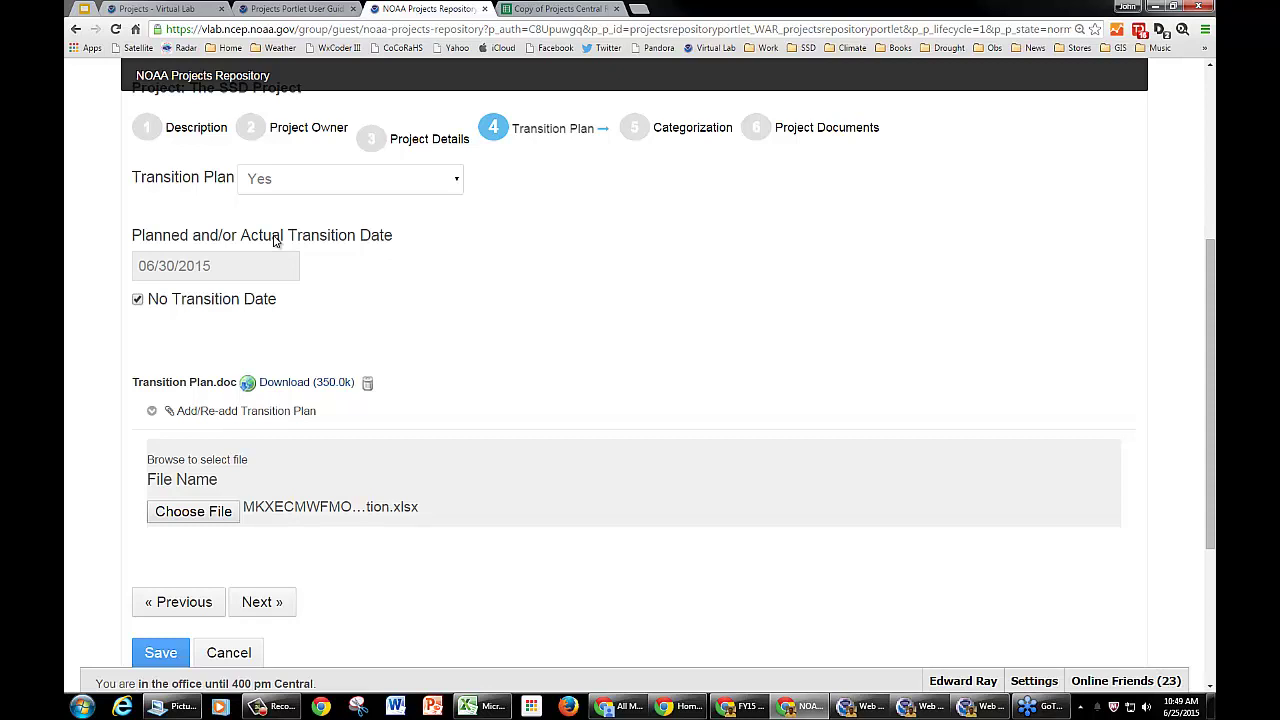
click(138, 302)
click(138, 302)
click(241, 265)
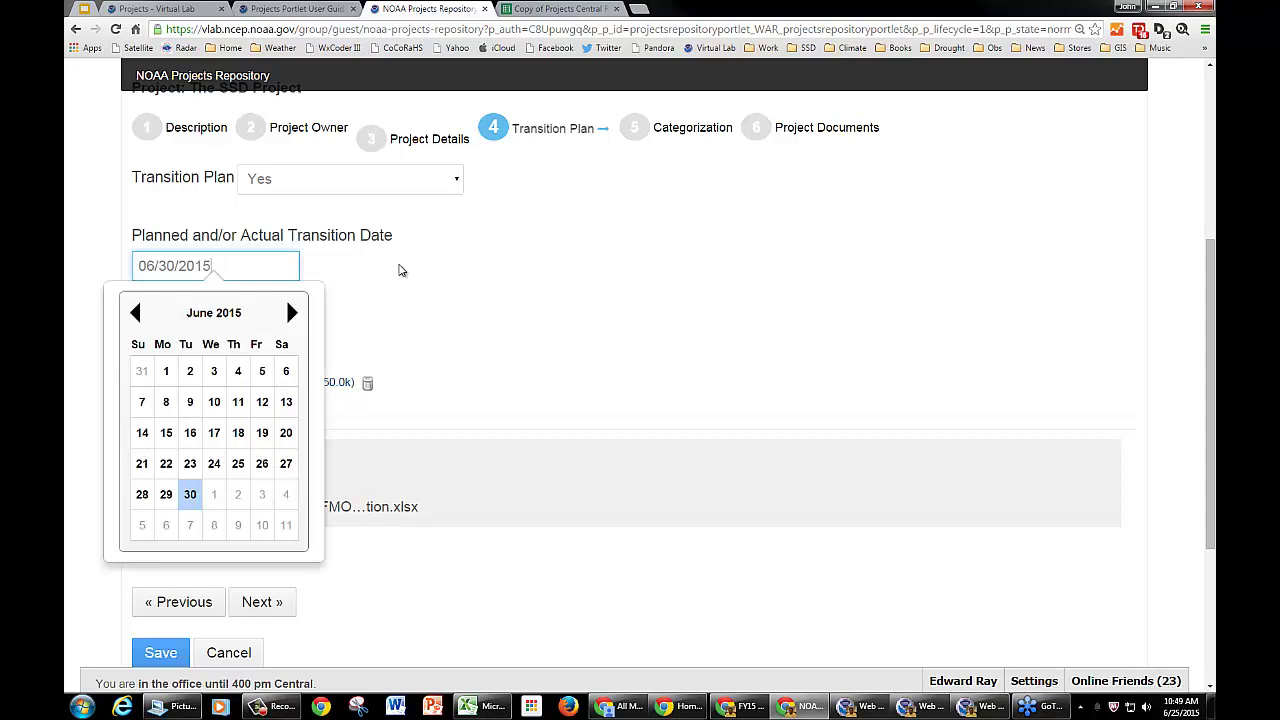
click(397, 273)
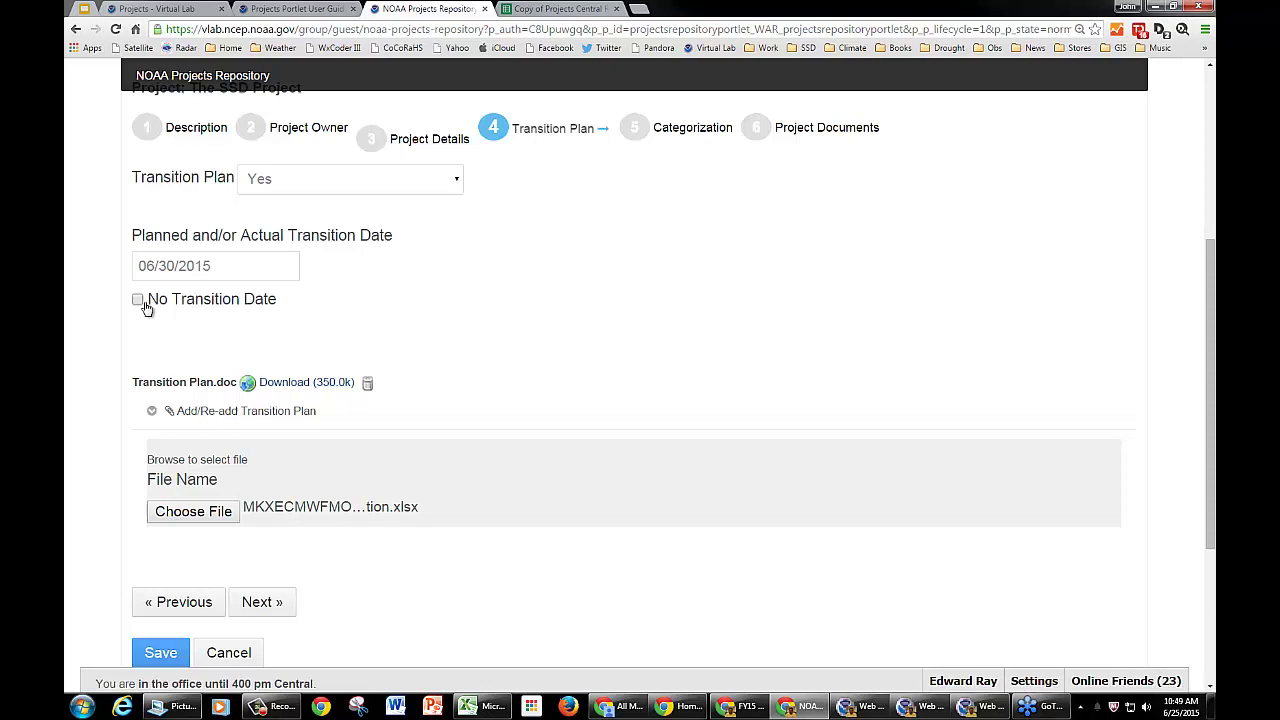
click(139, 300)
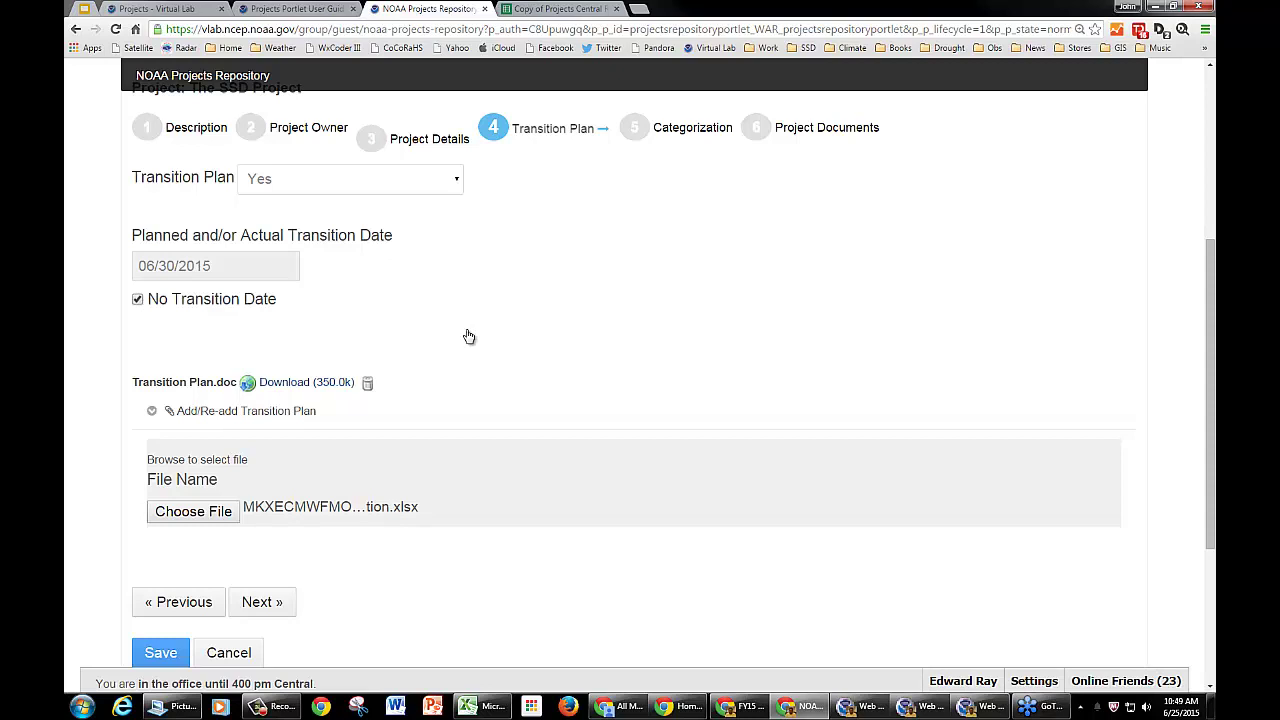
scroll(469, 336, down, 1)
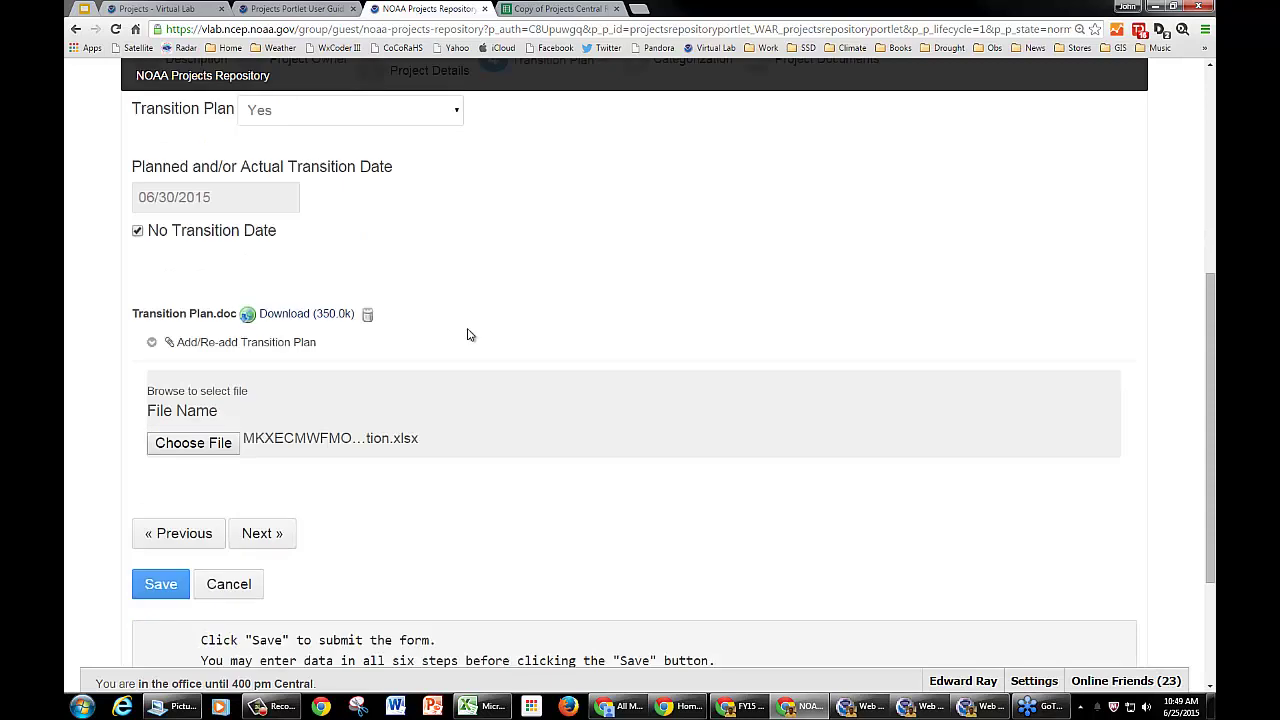
scroll(469, 335, up, 1)
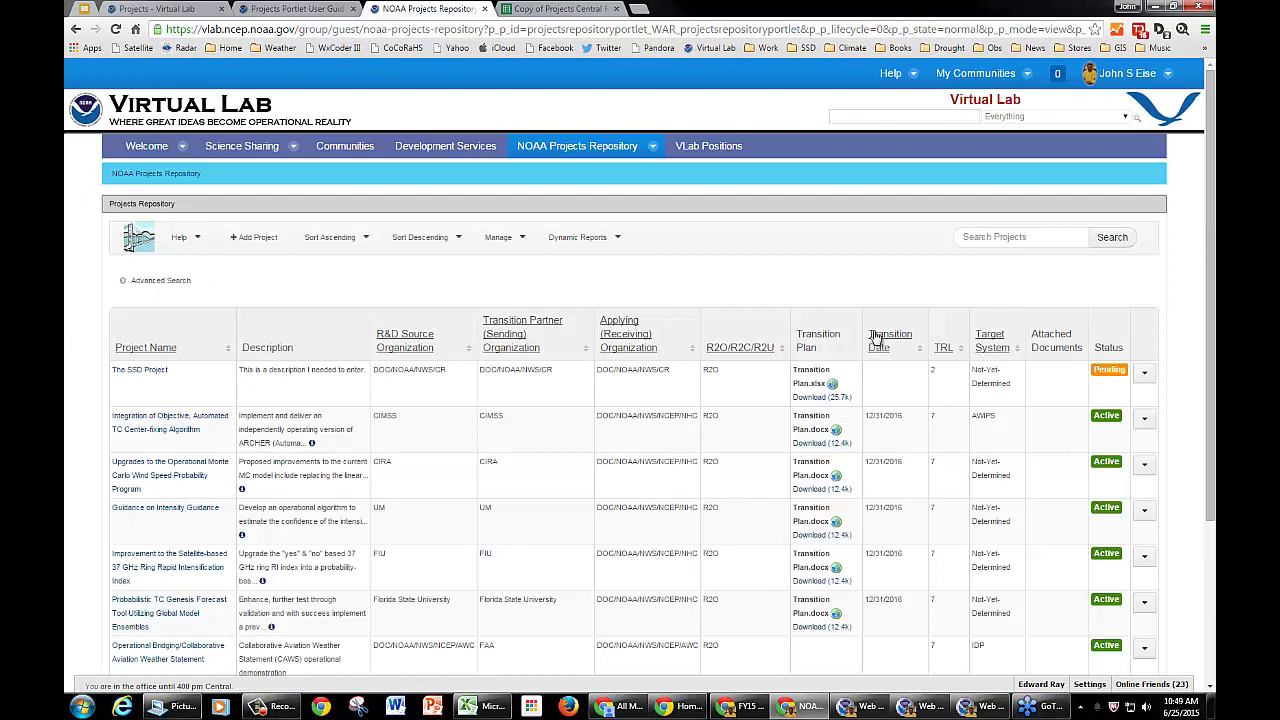
mouse_move(852, 465)
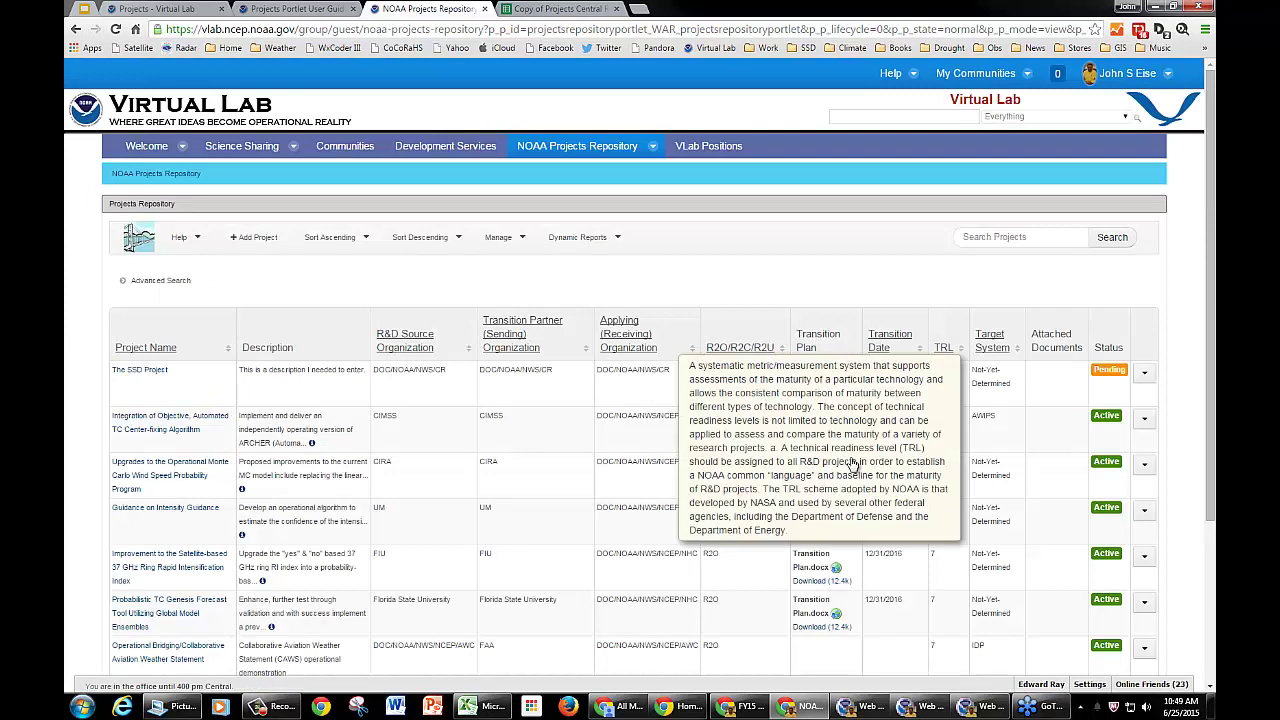
mouse_move(804, 410)
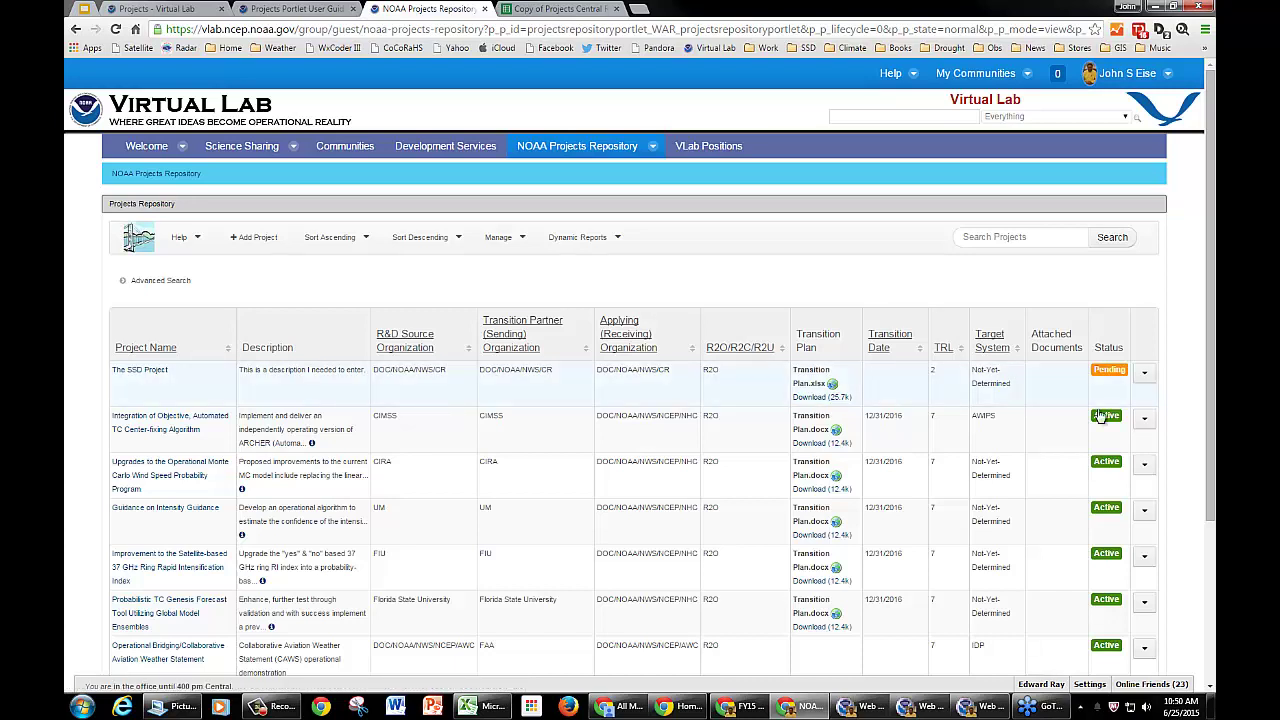
click(1144, 372)
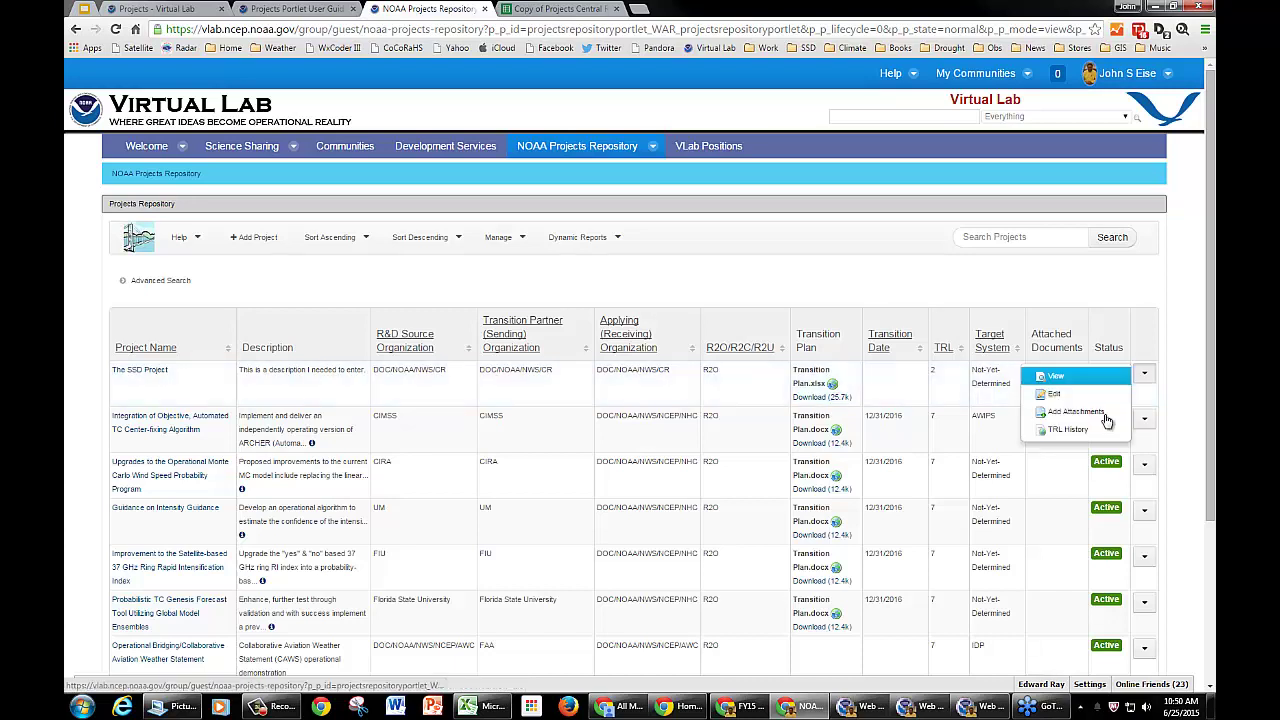
click(1083, 292)
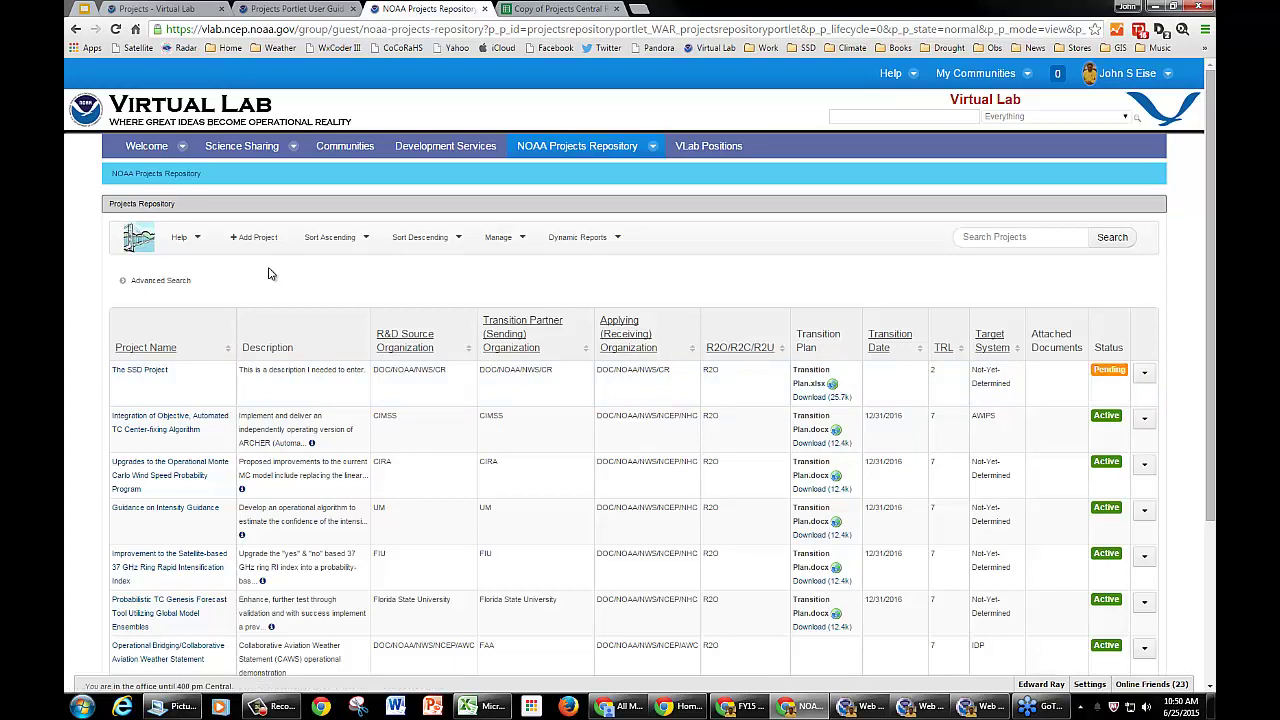
click(1012, 241)
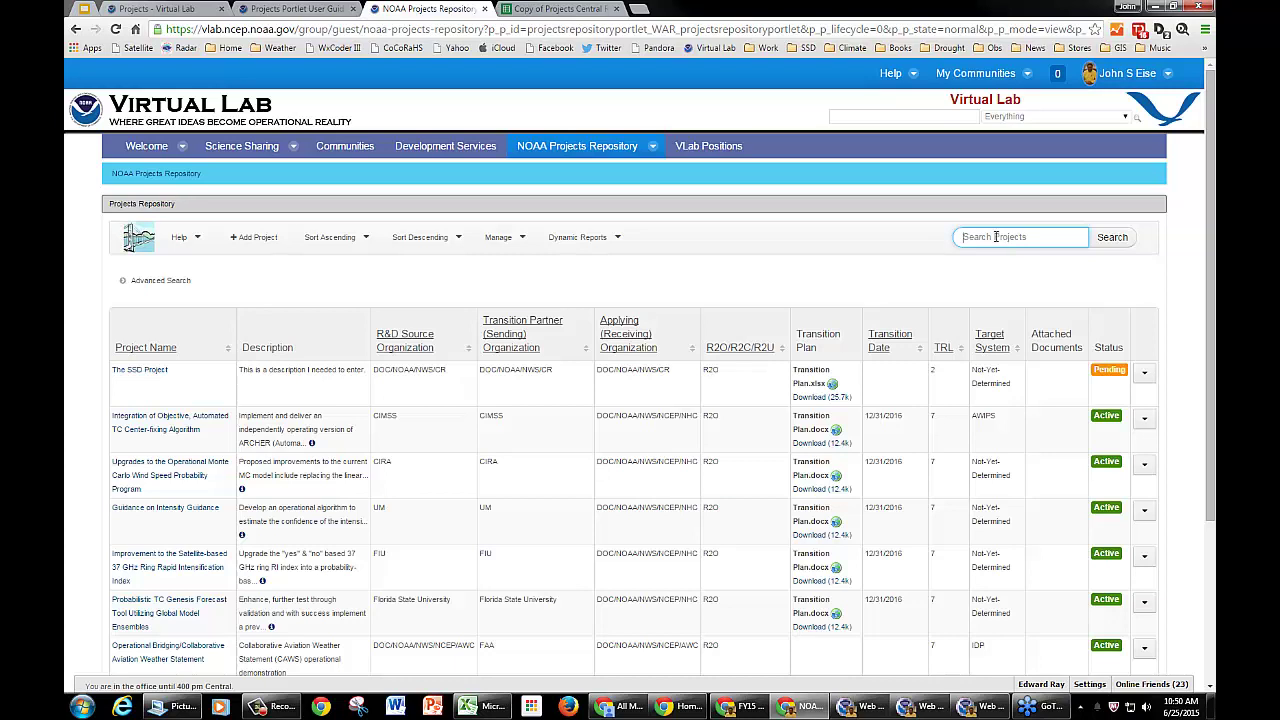
Step: Expand Advanced Search, leave NOAA Line Office unset, and set Search Type to Any
click(118, 281)
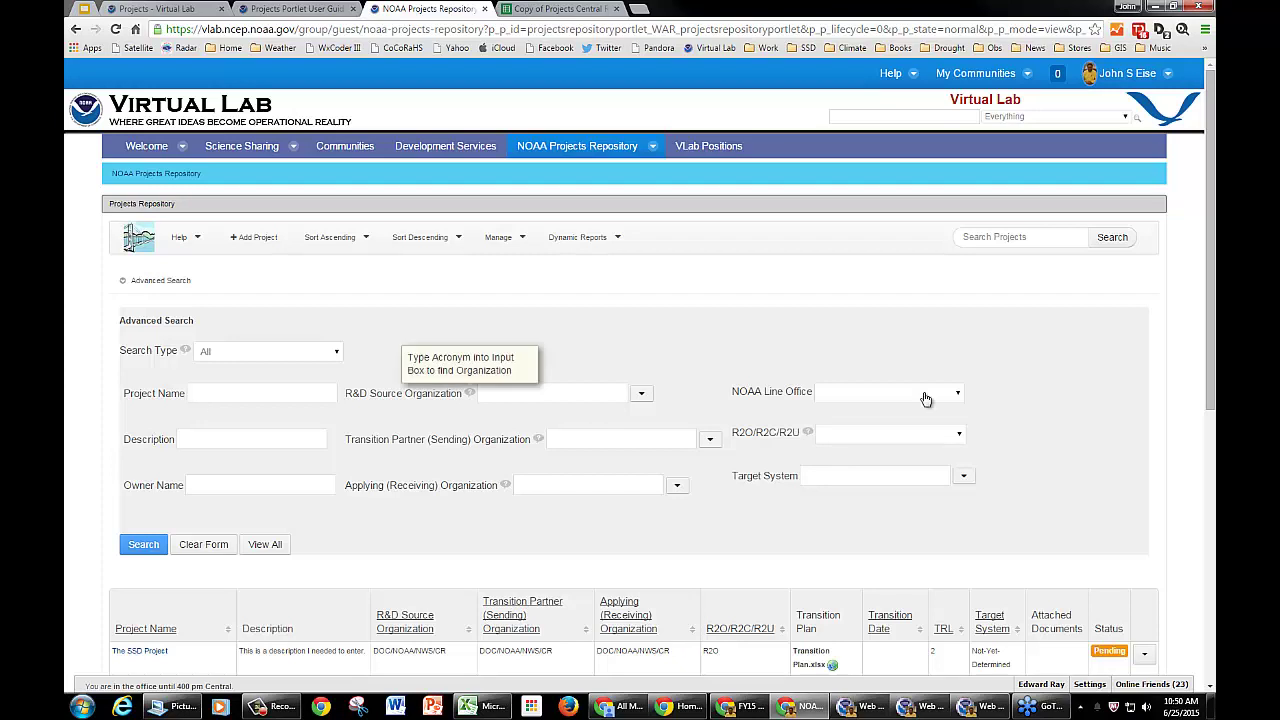
click(957, 395)
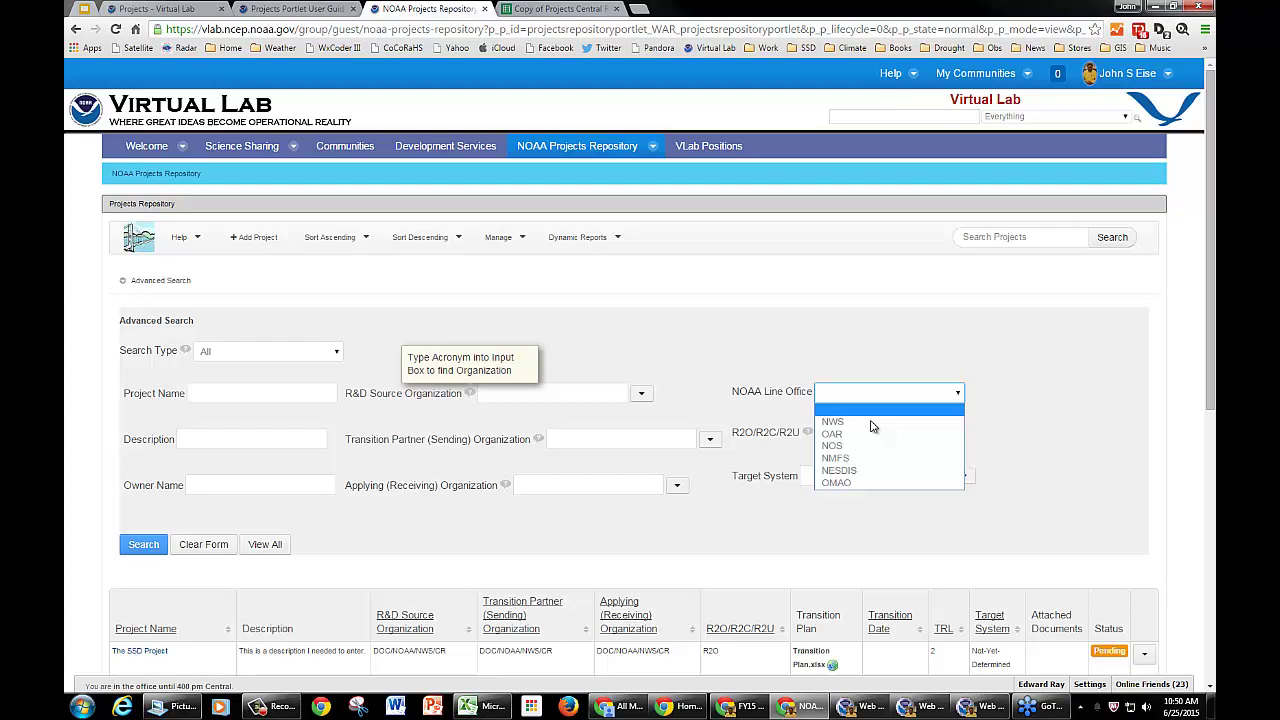
click(1013, 407)
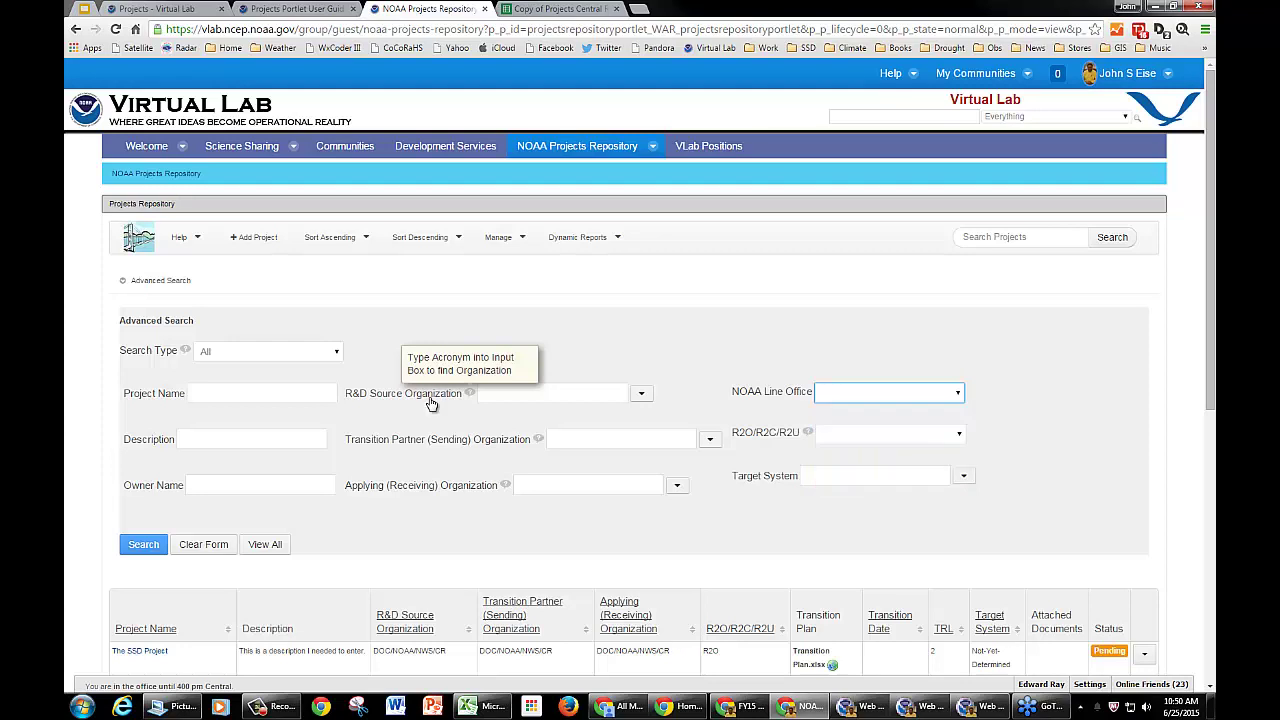
click(538, 414)
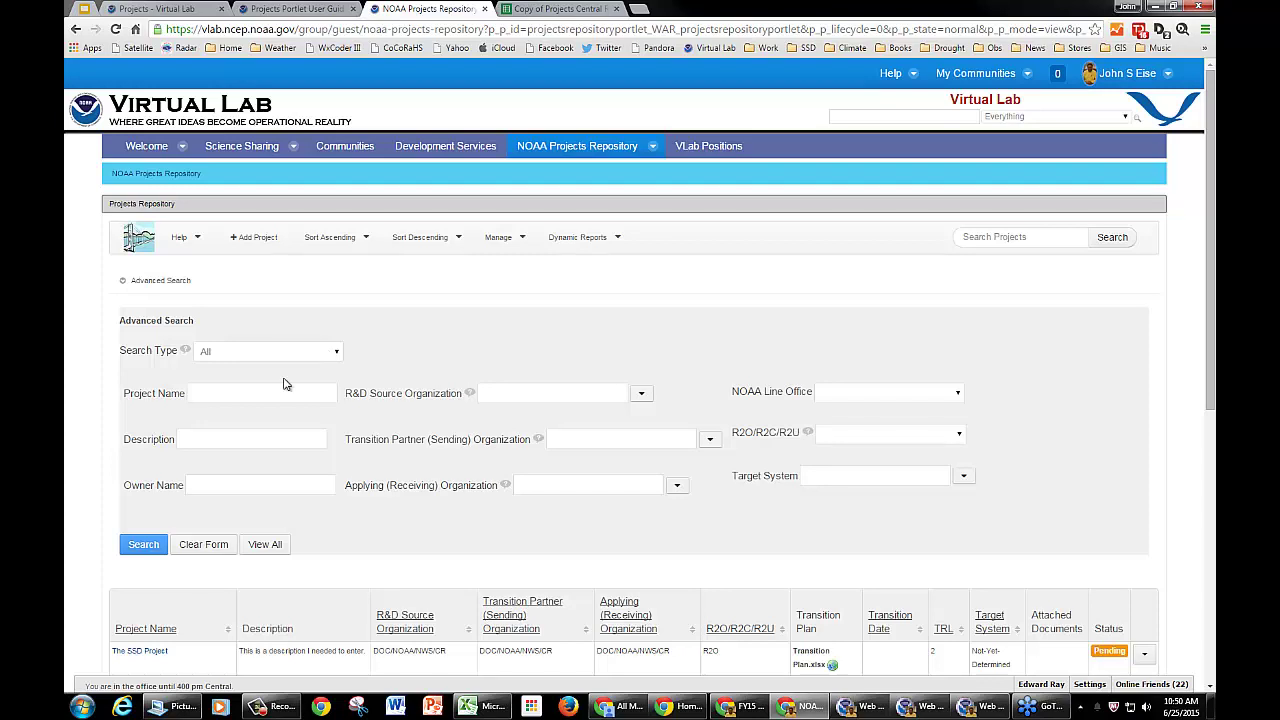
click(268, 351)
click(226, 381)
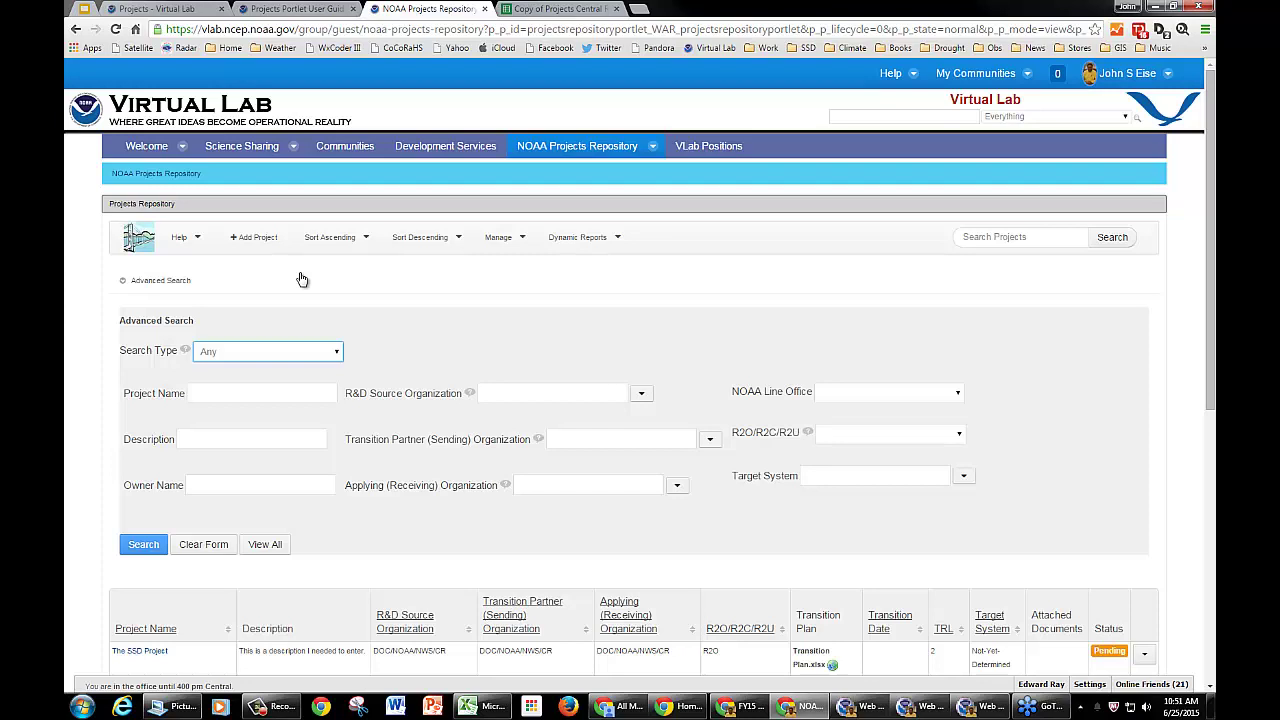
Step: Collapse the Advanced Search form to show the plain project list
click(135, 286)
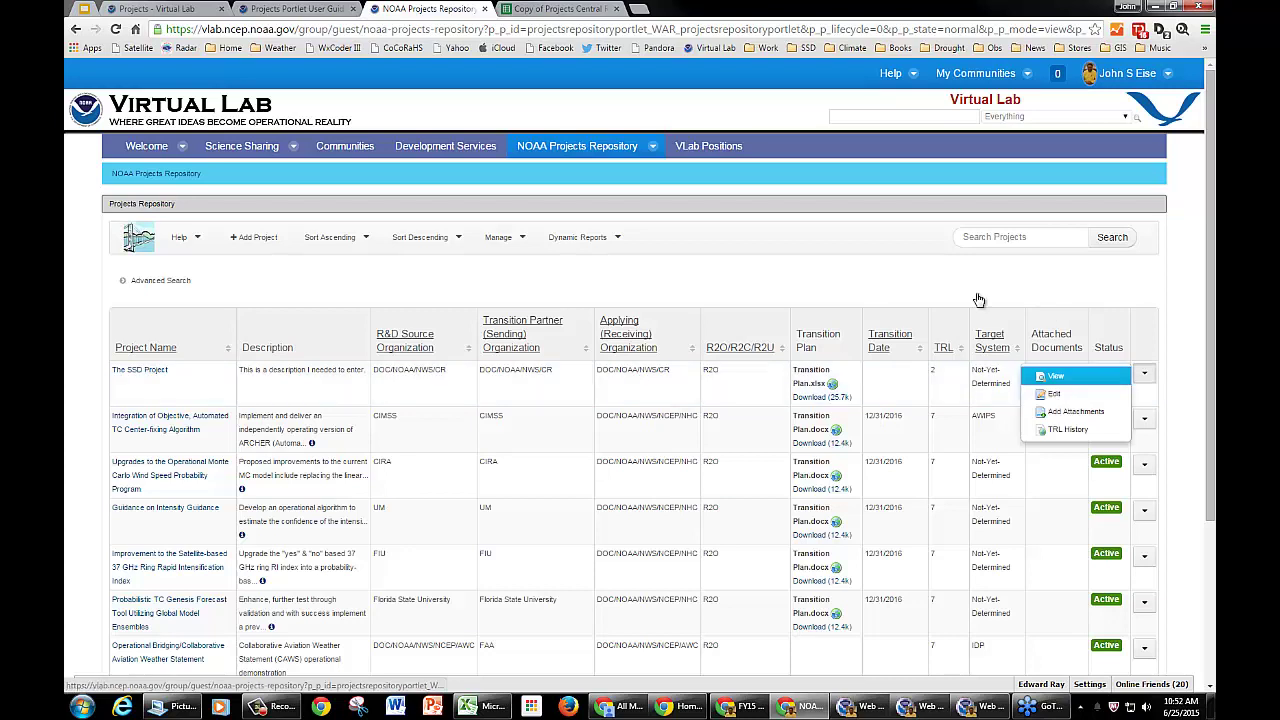
Step: Hide the Advanced Search fields and switch to the Projects Portlet User Guide
click(126, 282)
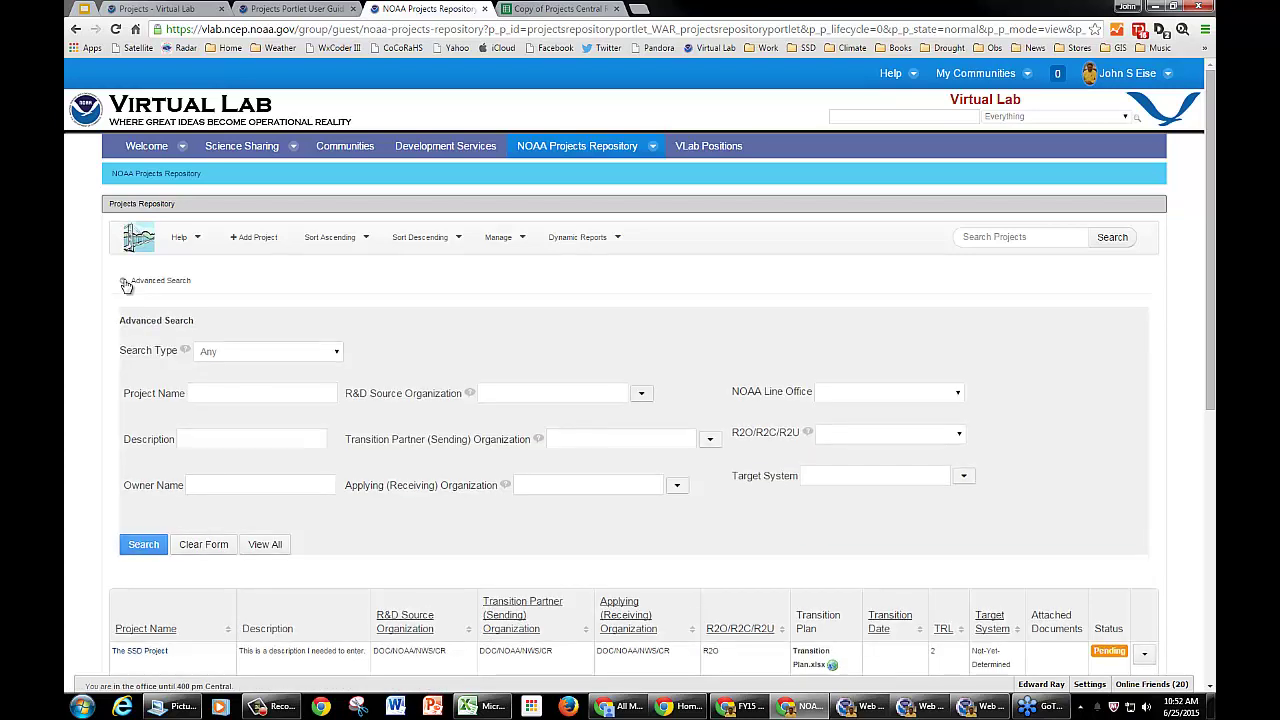
click(126, 283)
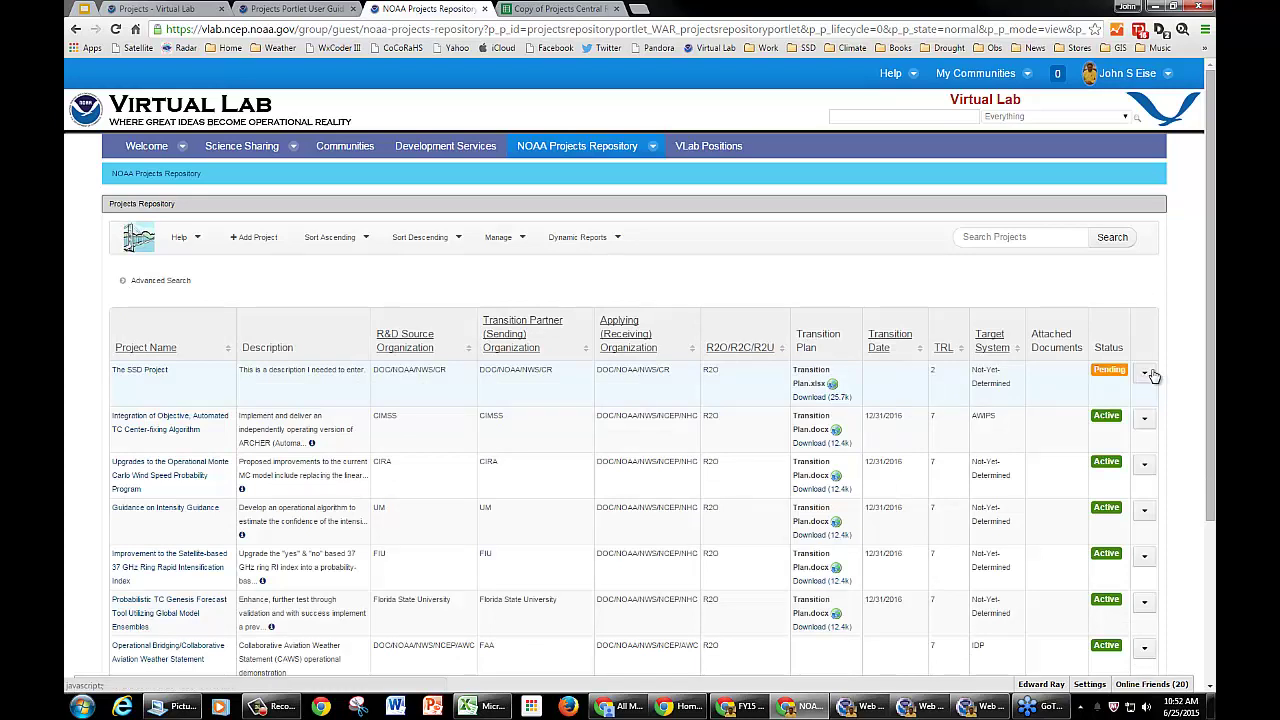
click(296, 10)
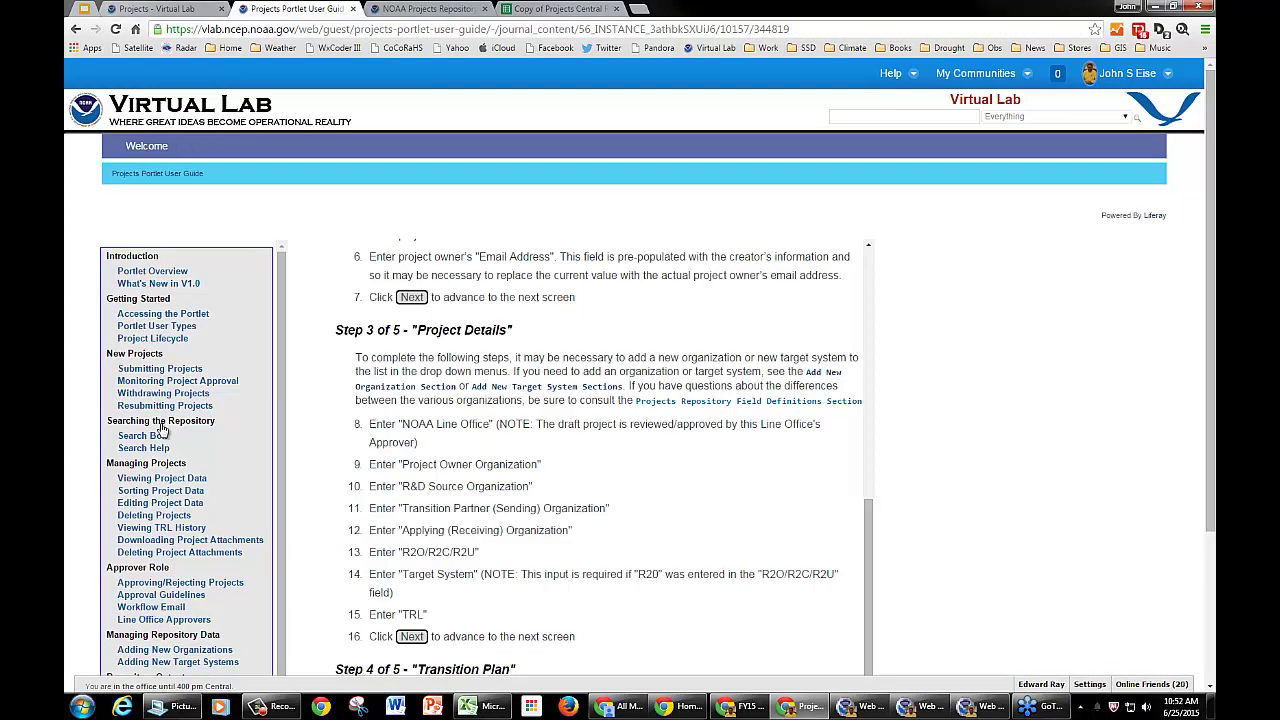
scroll(172, 455, down, 1)
Step: Read the guide's Deleting Projects instructions, then return to the Projects Repository tab
click(185, 476)
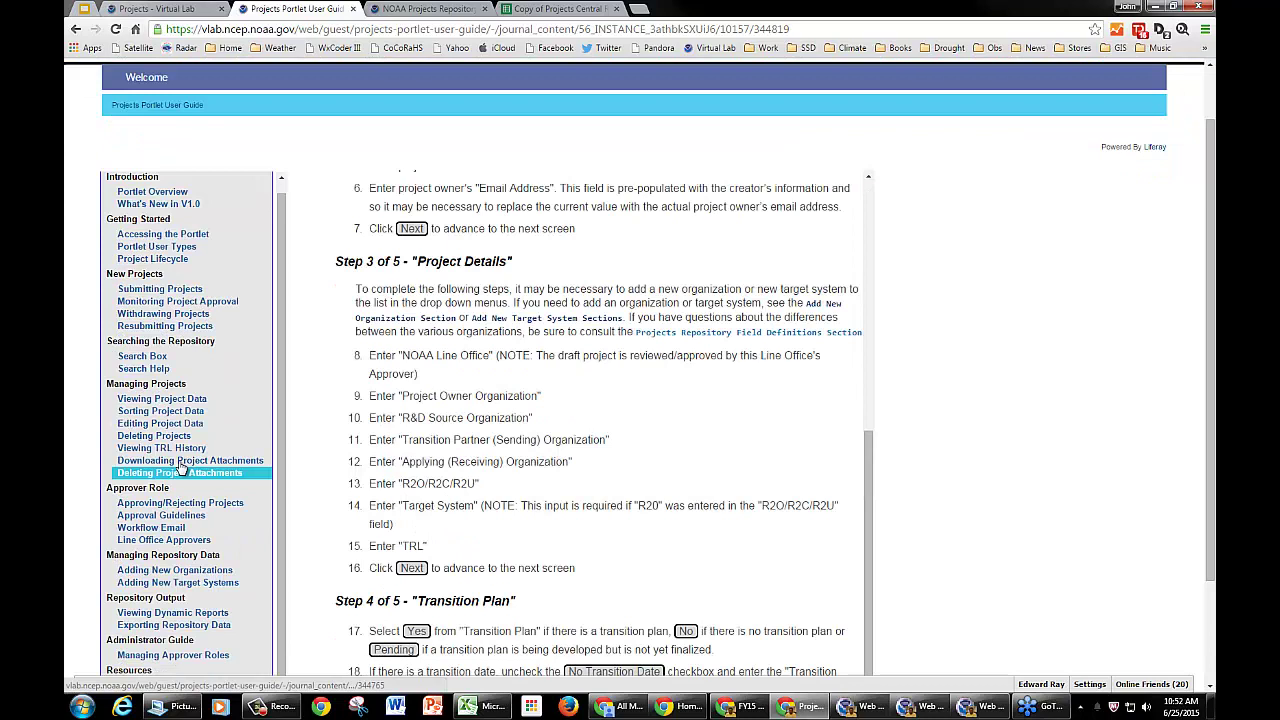
click(155, 436)
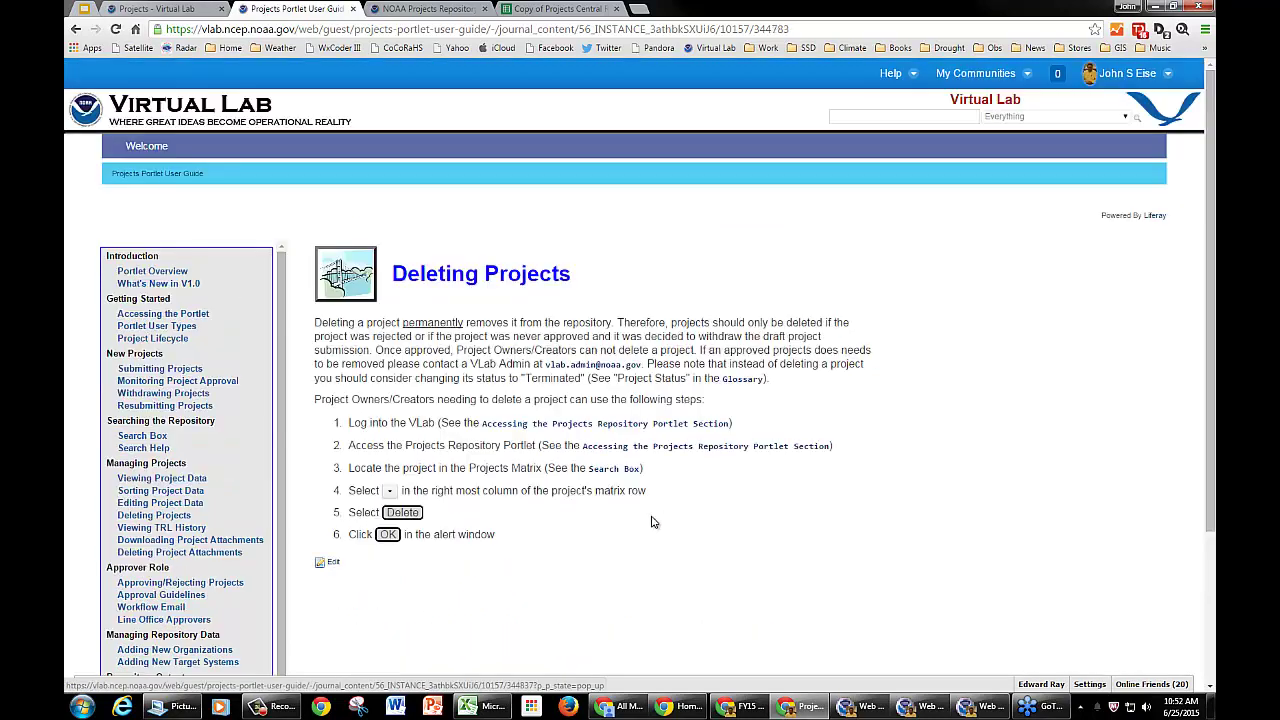
scroll(651, 522, down, 1)
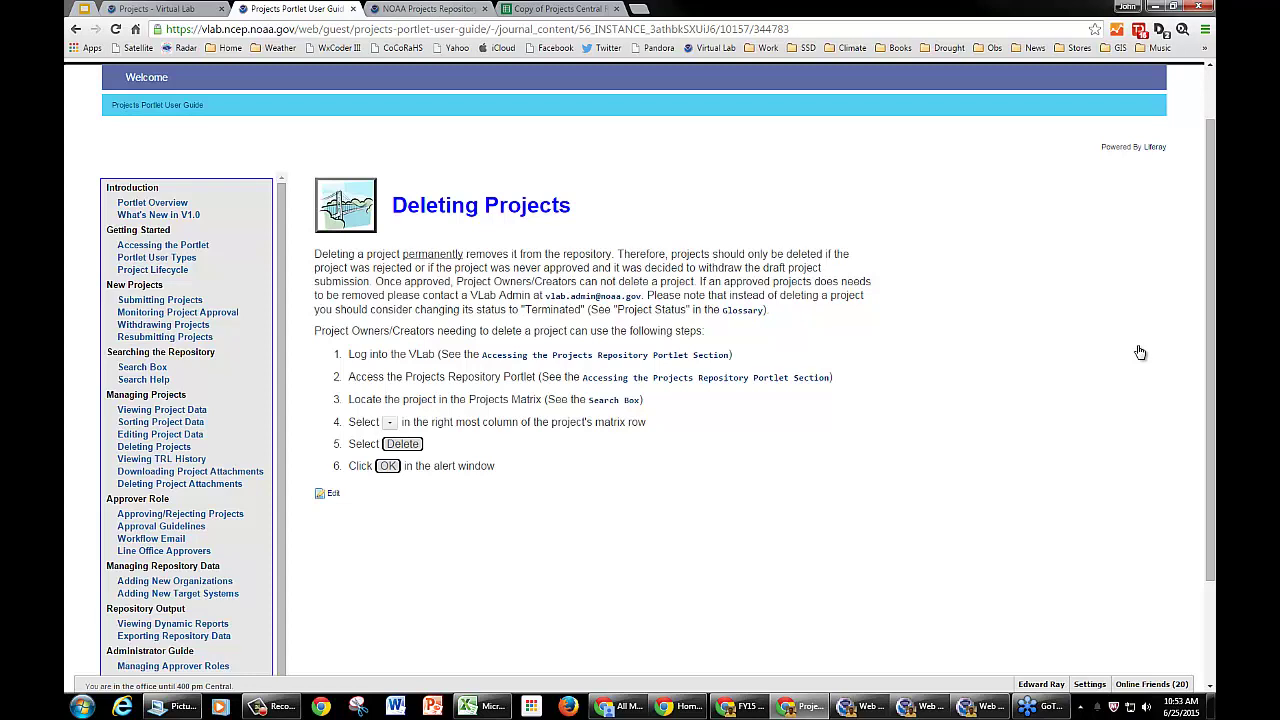
key(ctrl+Tab)
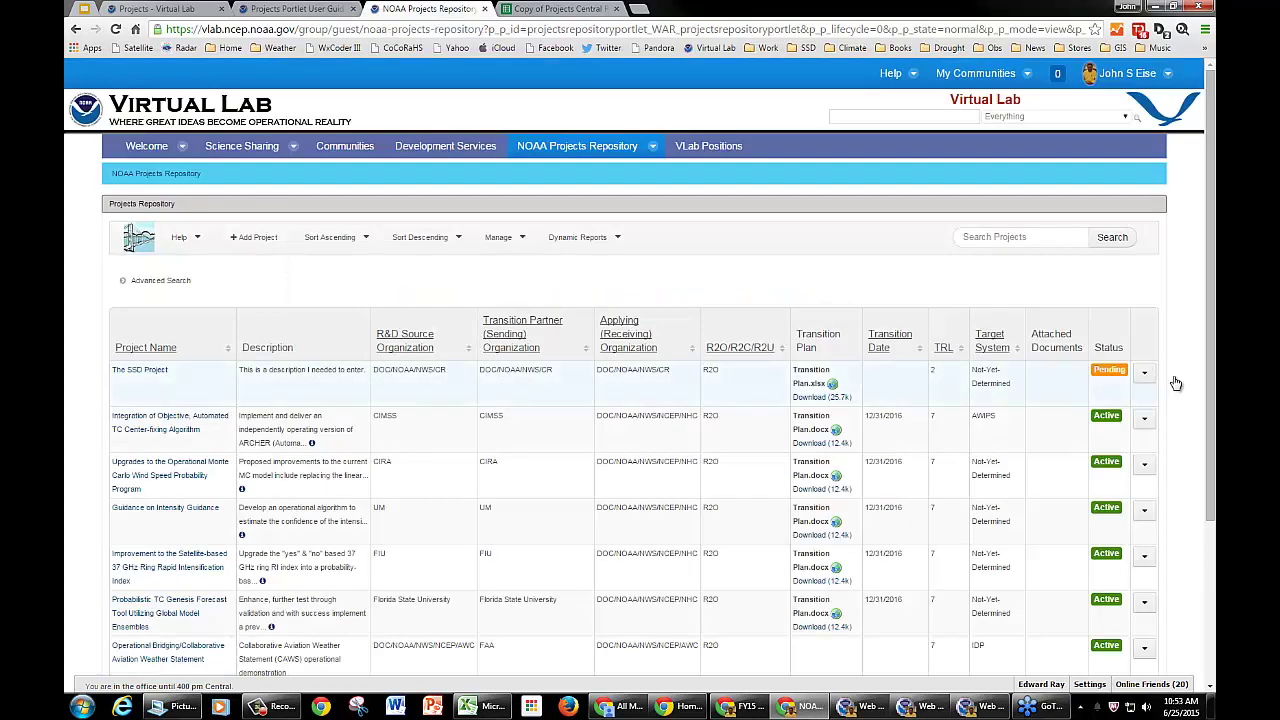
Step: Choose Edit from The SSD Project row's action menu
click(1144, 373)
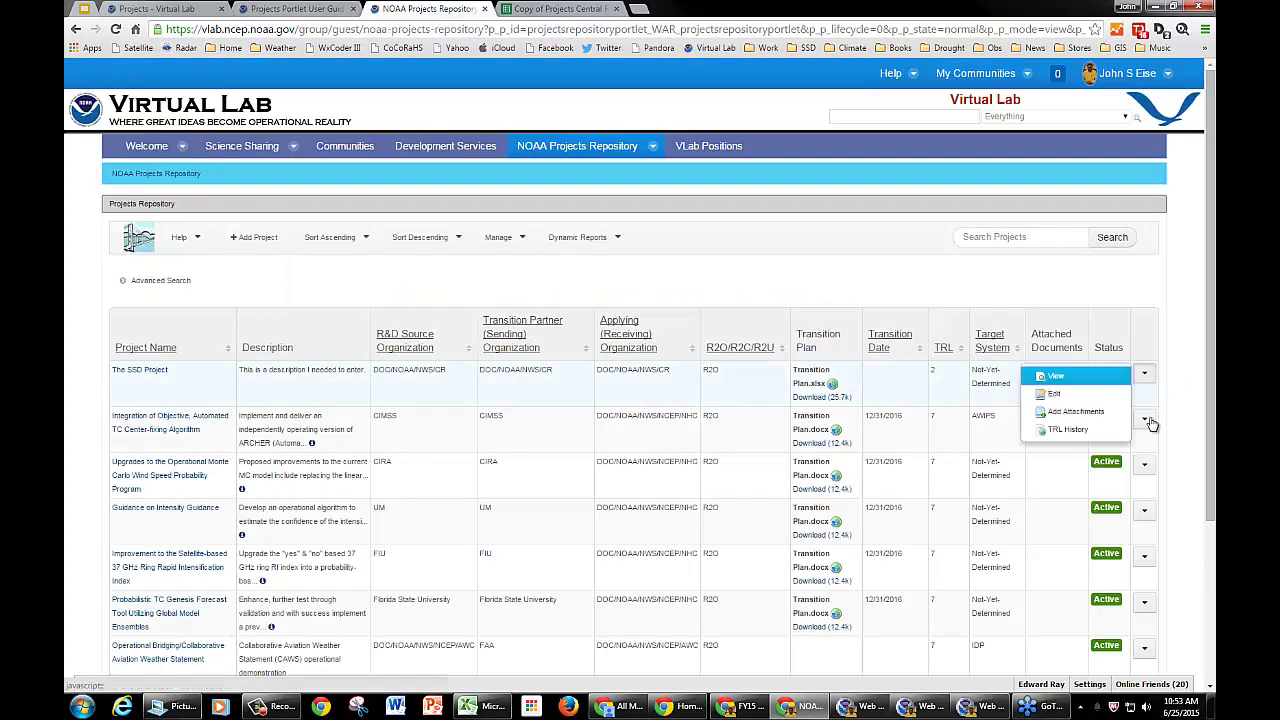
click(1178, 367)
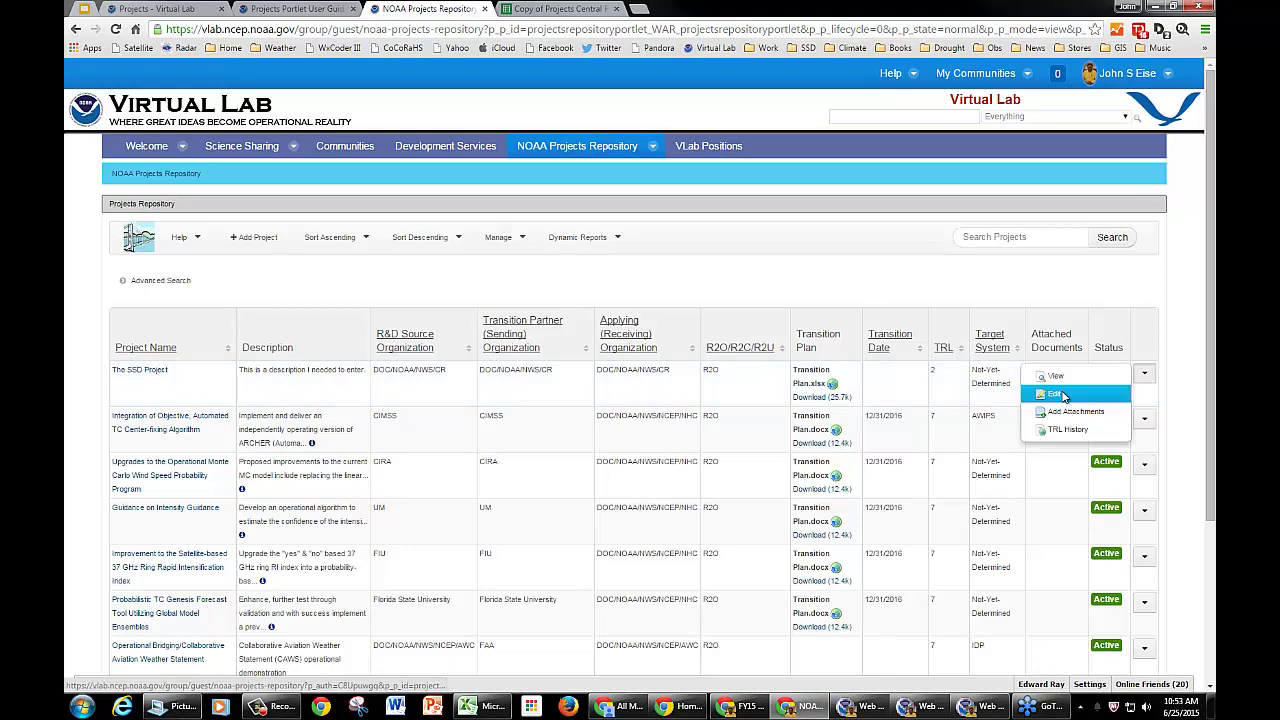
click(1055, 394)
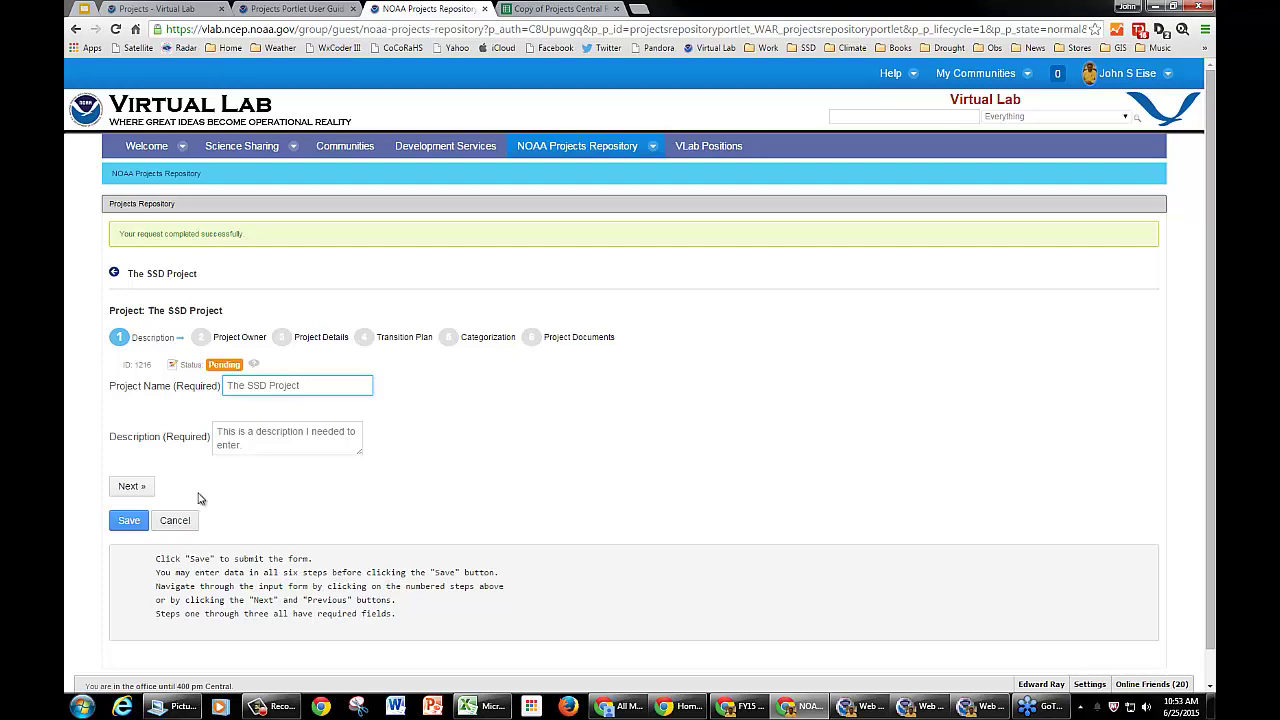
mouse_move(254, 366)
click(267, 706)
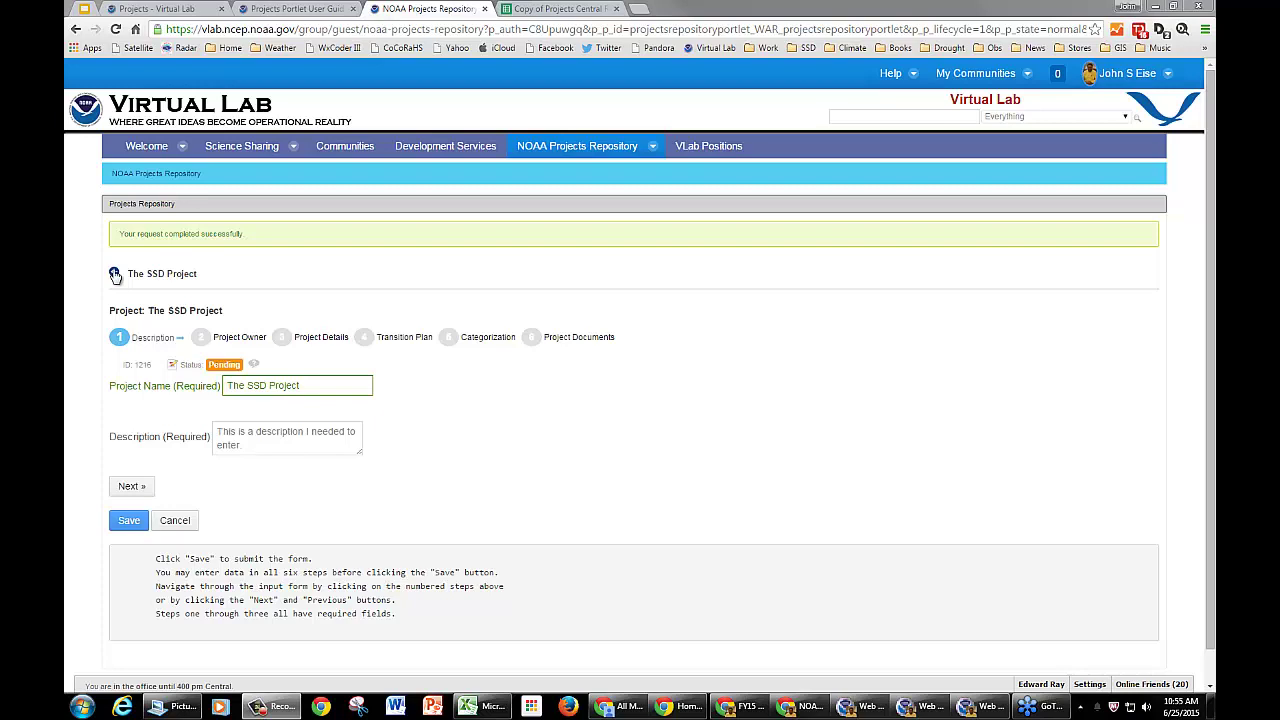
Step: Return to the Projects Repository list and check the row action menus for the second project and The SSD Project
click(115, 275)
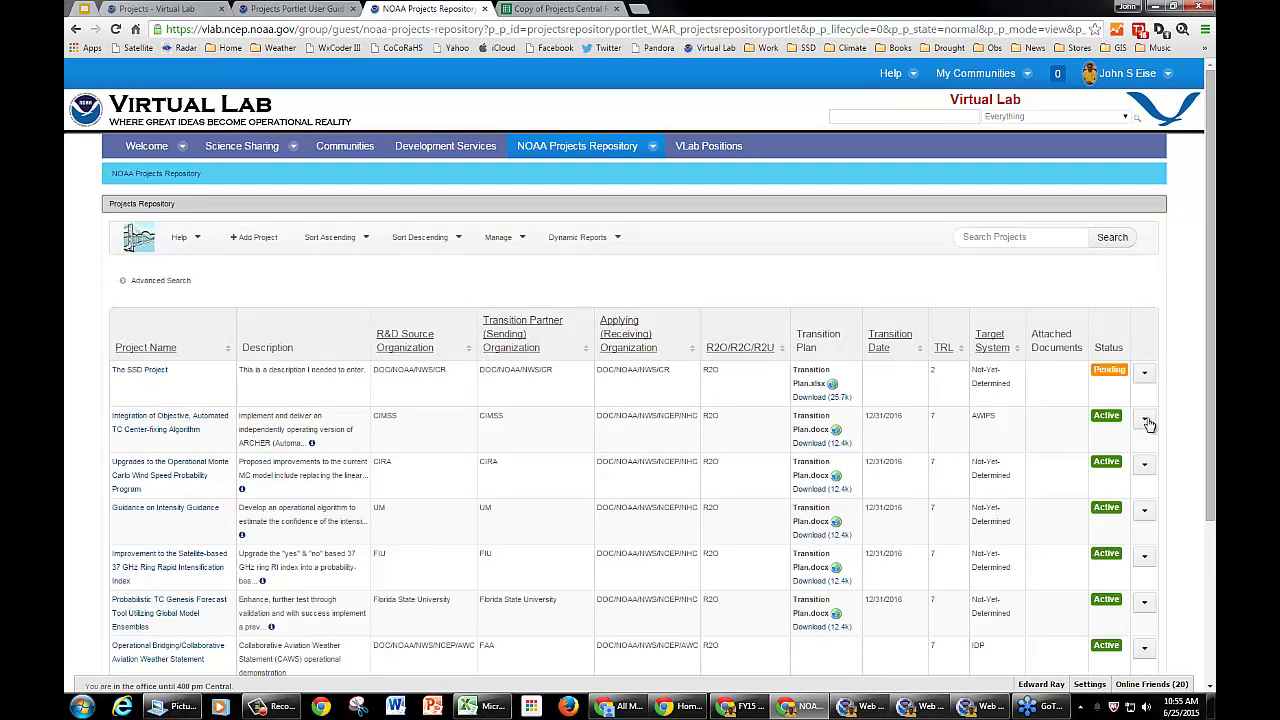
click(1144, 418)
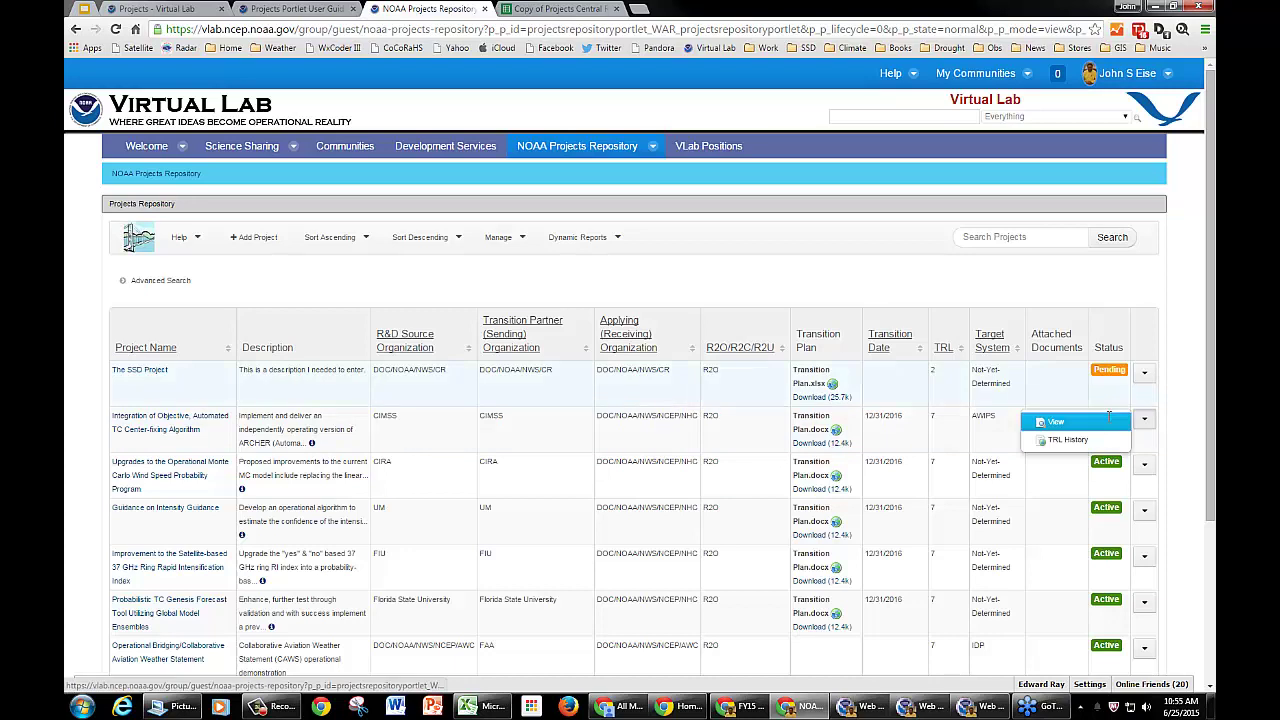
click(940, 263)
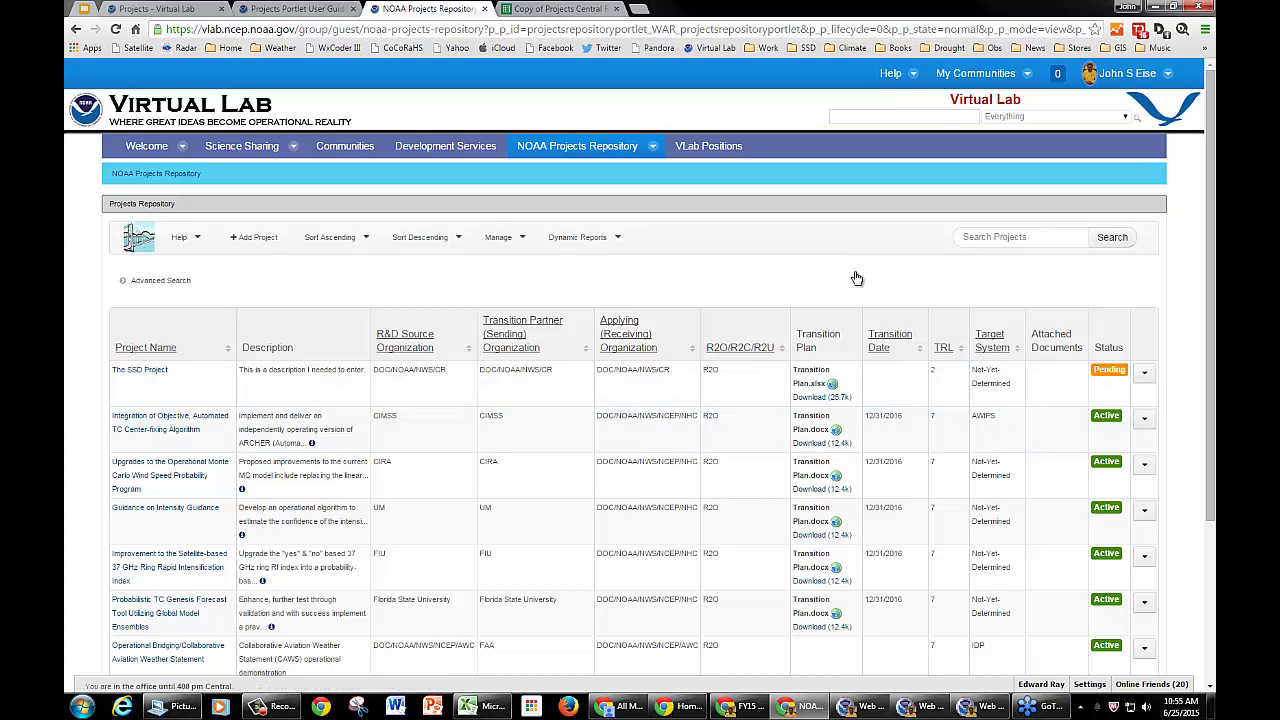
click(1145, 377)
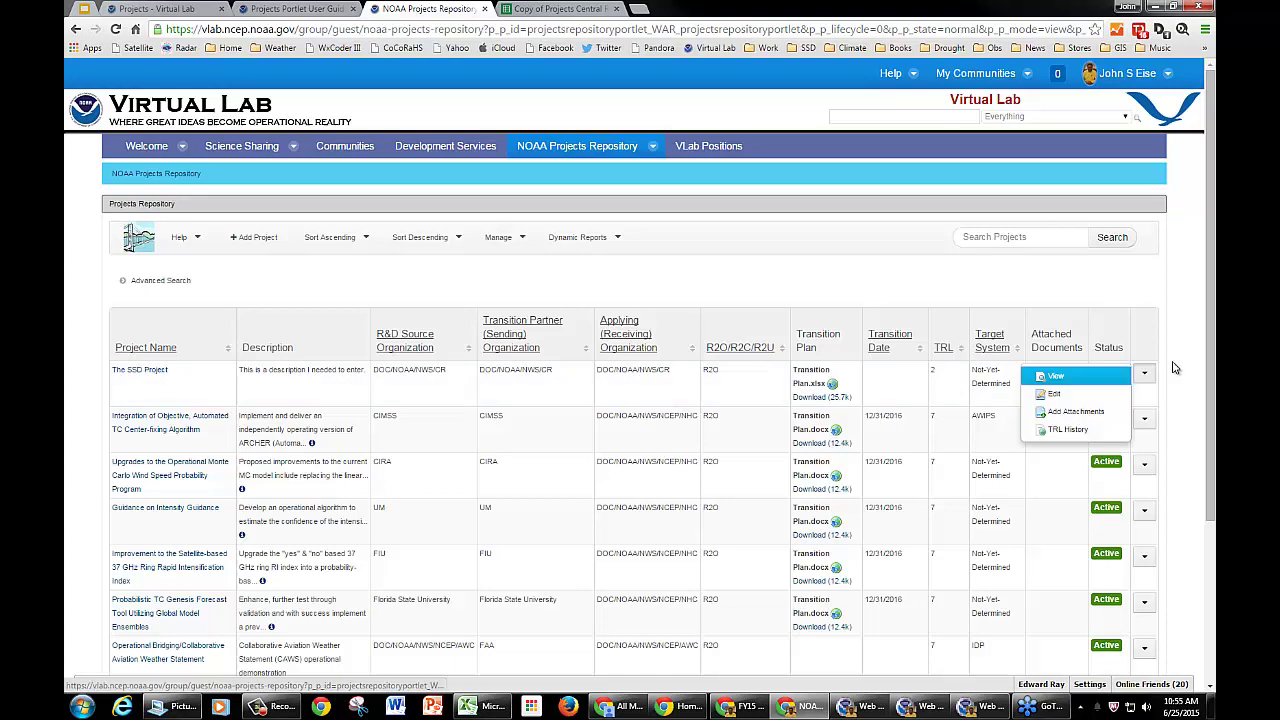
click(1150, 315)
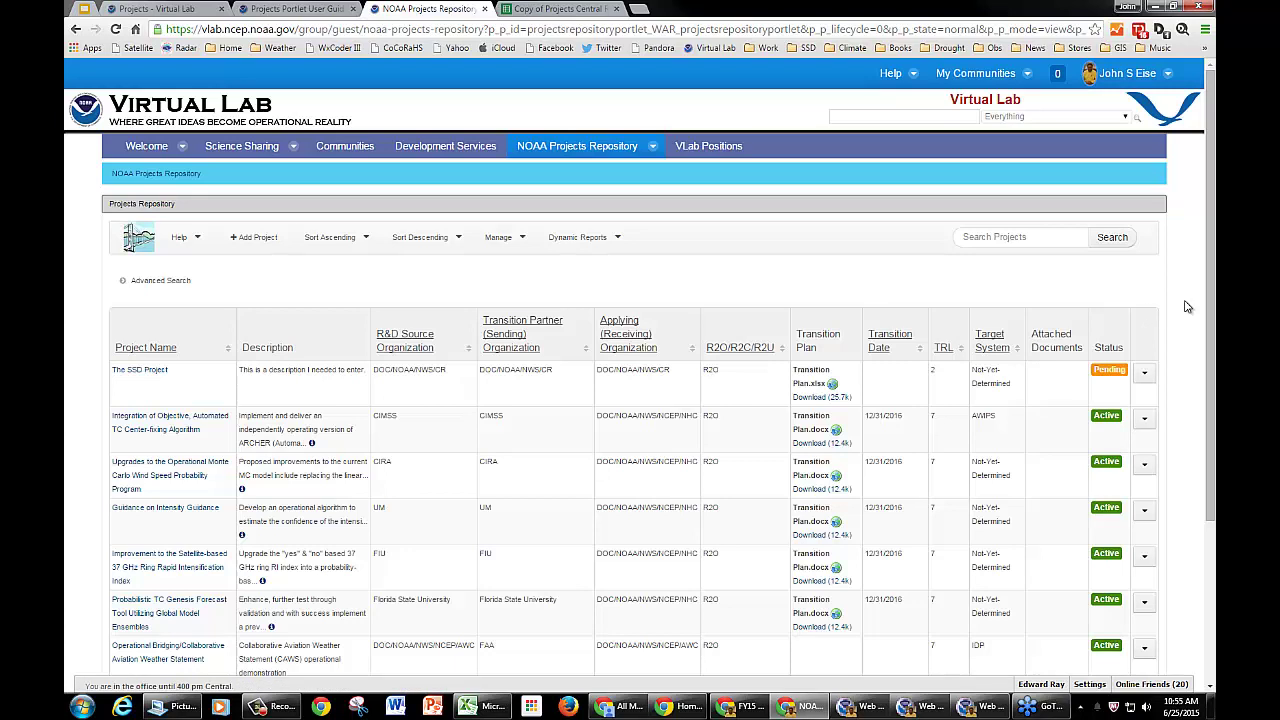
scroll(1187, 306, down, 3)
scroll(1187, 306, up, 2)
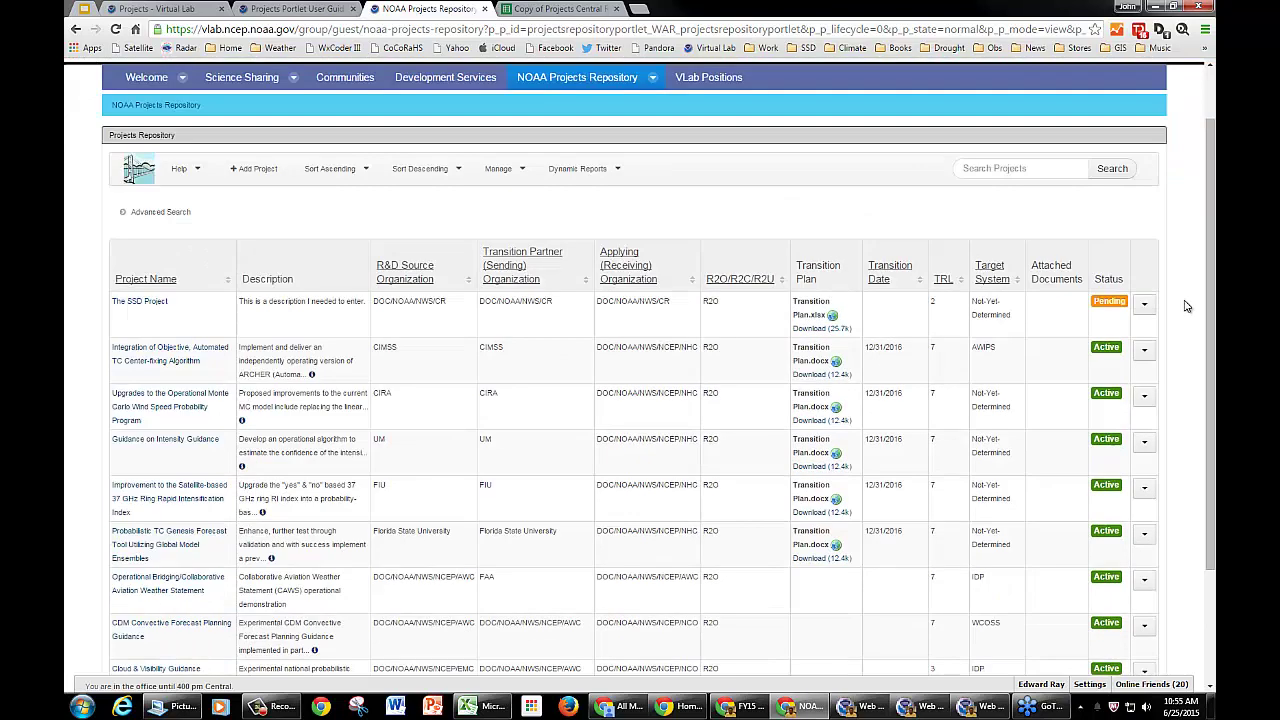
scroll(1186, 306, down, 3)
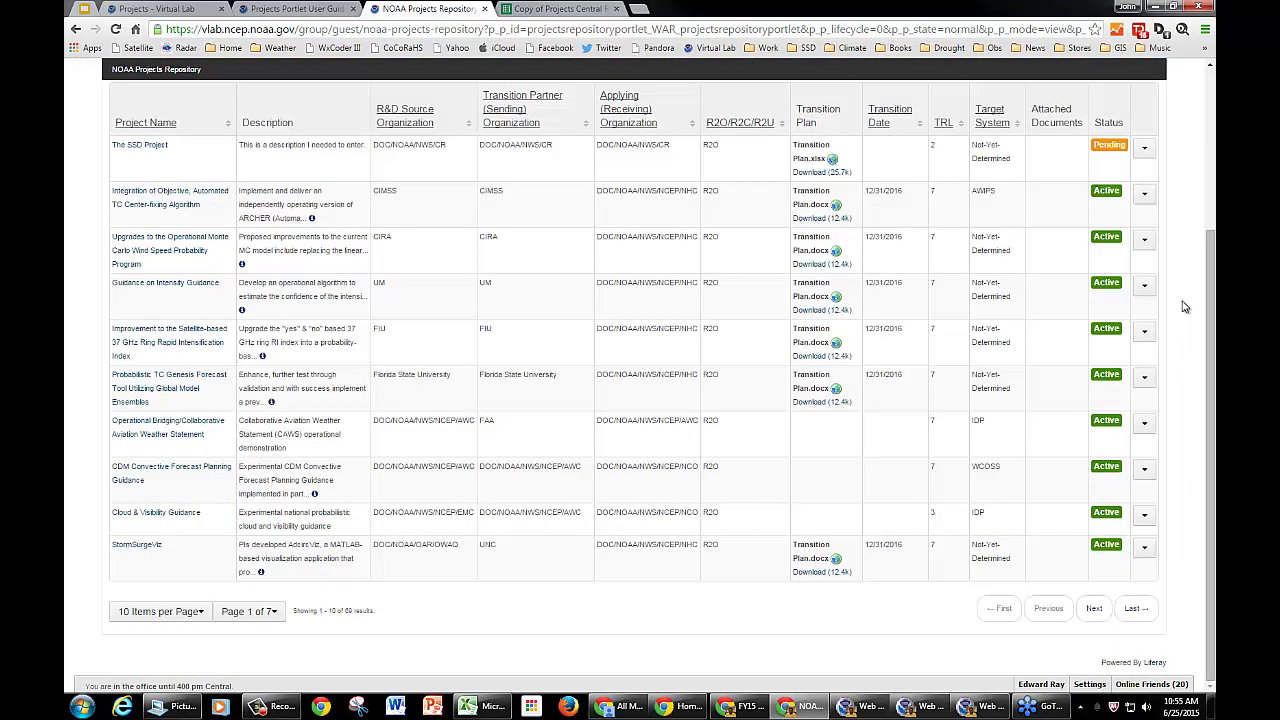
scroll(1183, 306, up, 4)
scroll(1183, 306, up, 1)
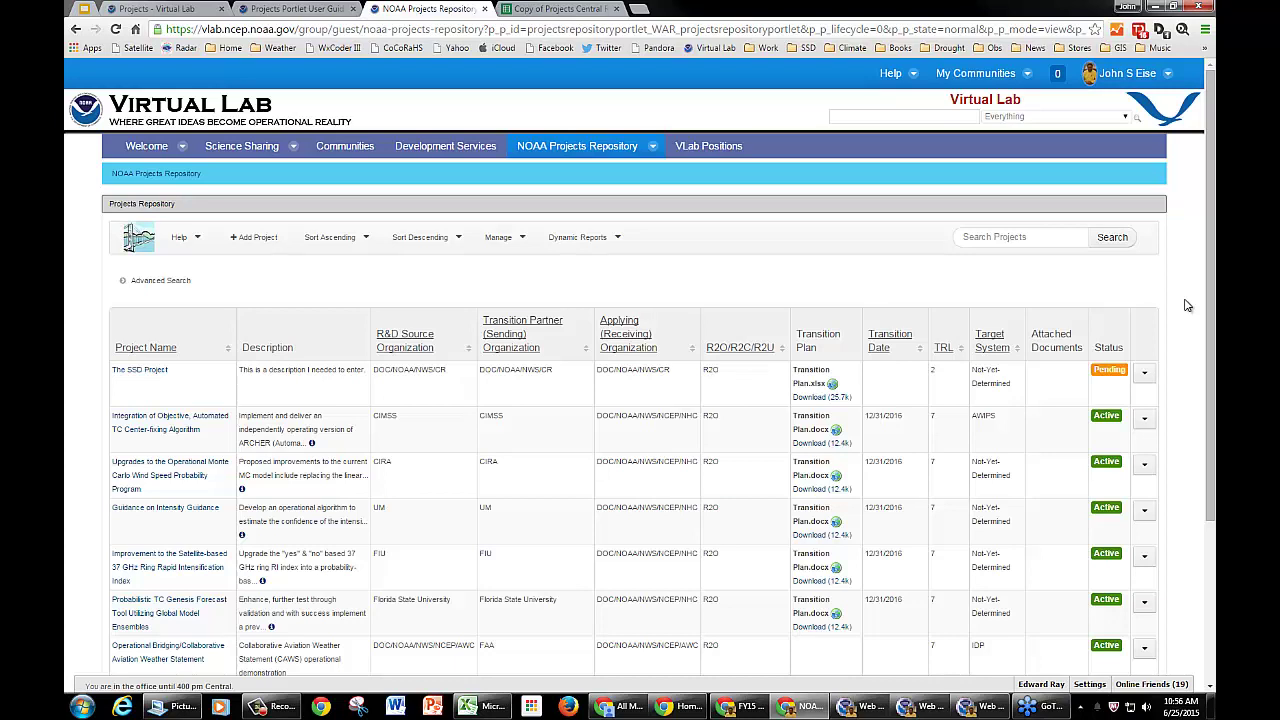
Step: Back in the CR SOO Vlab Collaboration deck, show slide 18 (Questions) and then slide 19 (Part Two: Searching and Sharing)
click(84, 10)
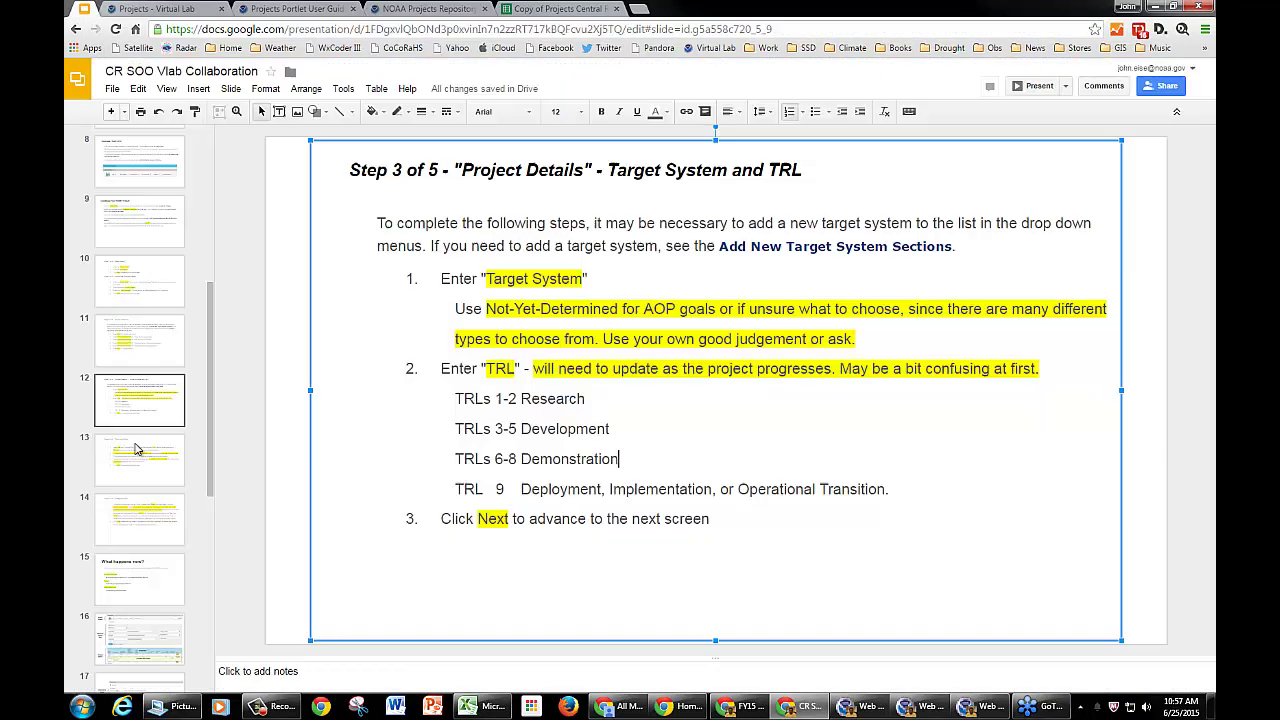
scroll(145, 498, down, 3)
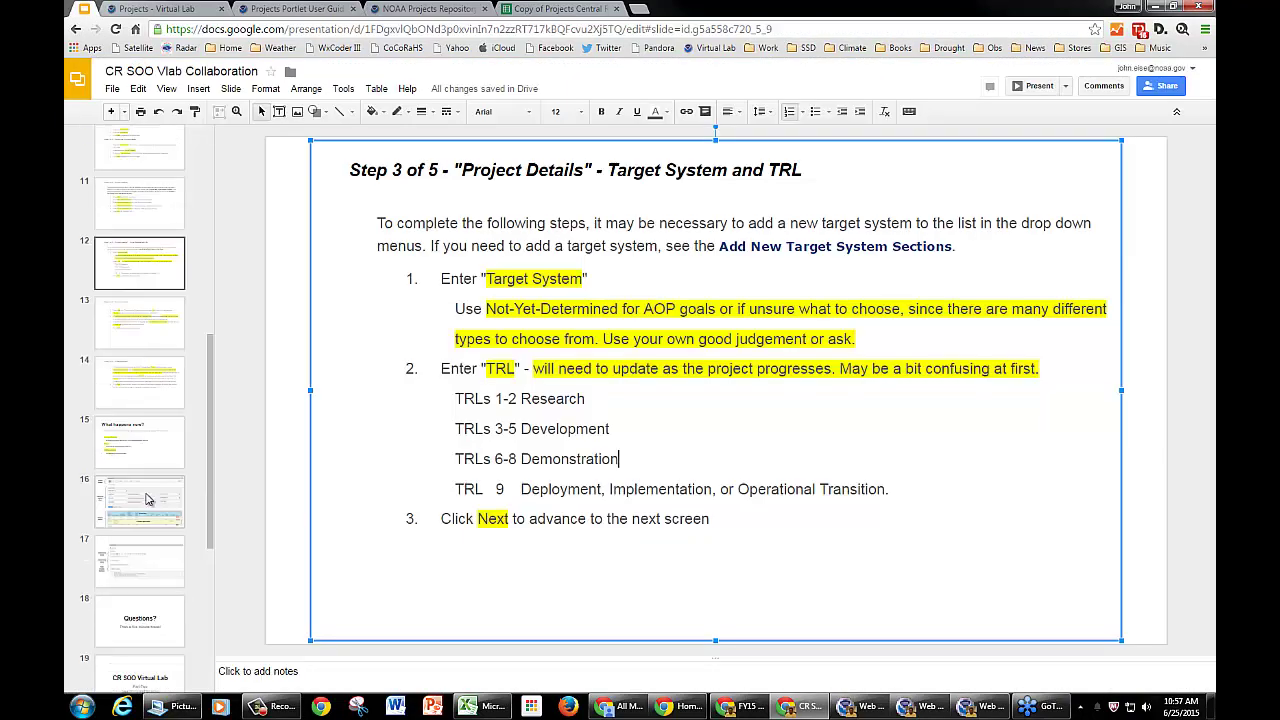
scroll(146, 498, down, 3)
click(145, 499)
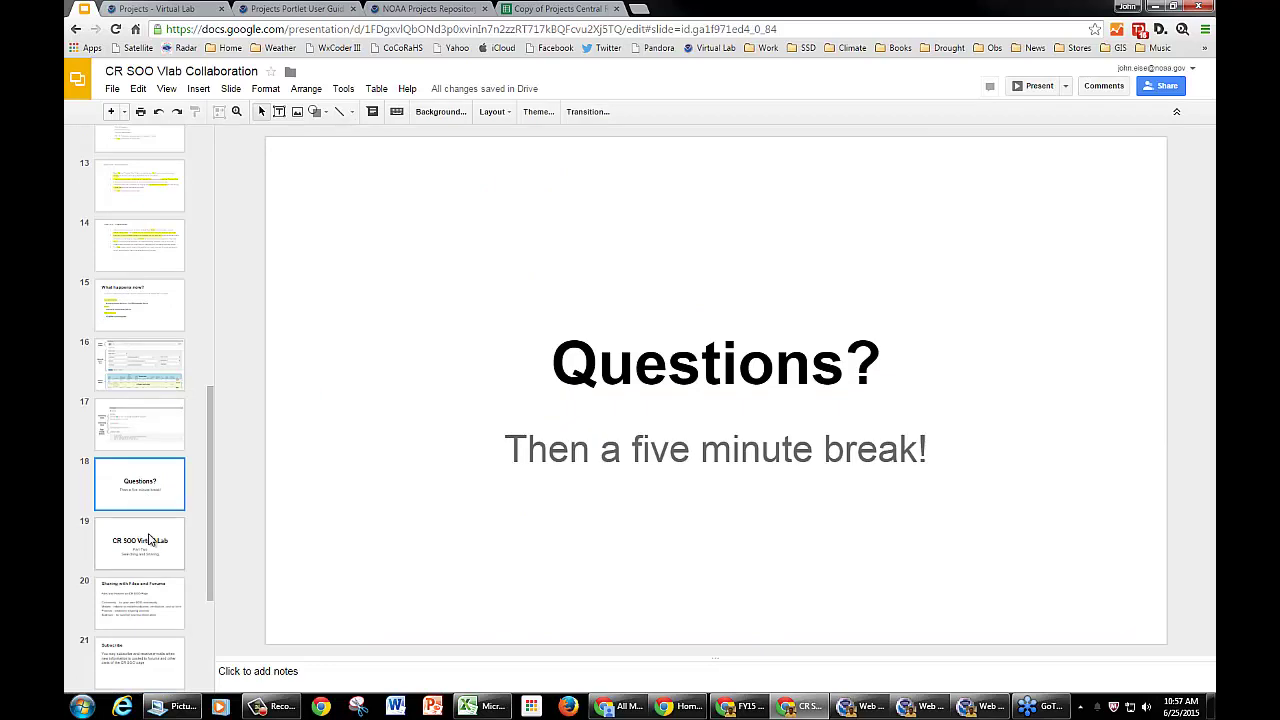
click(150, 540)
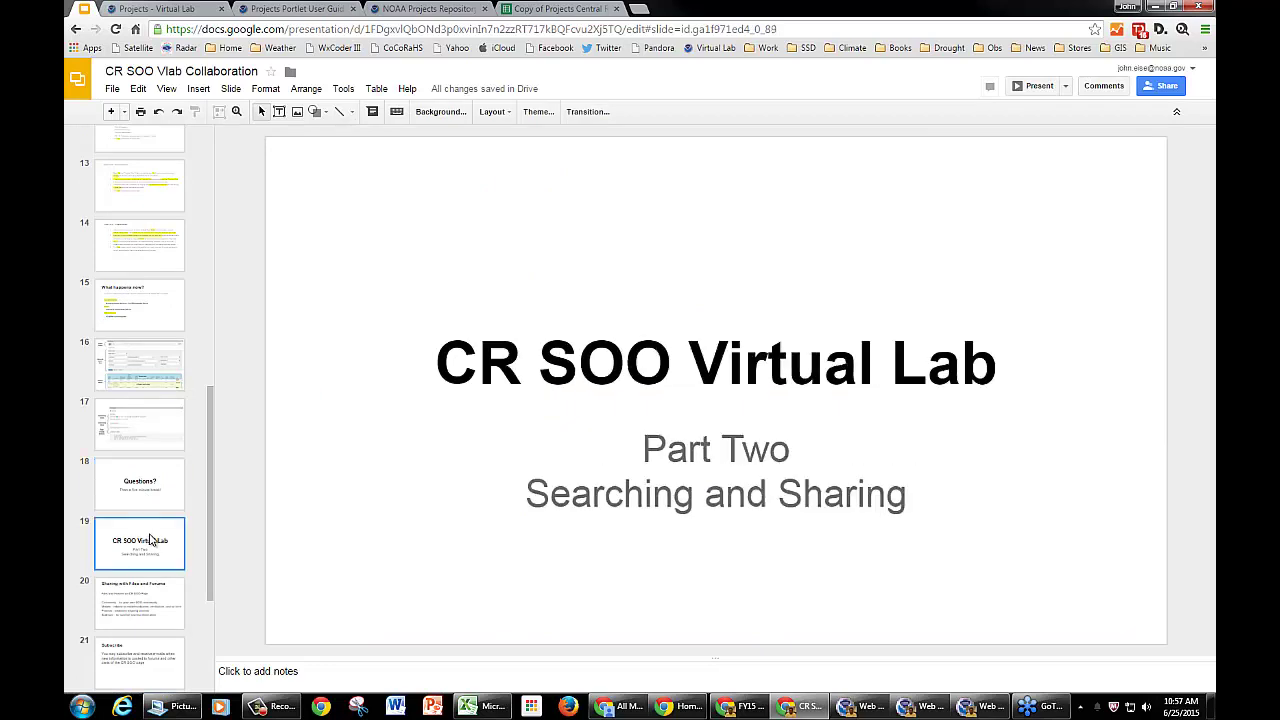